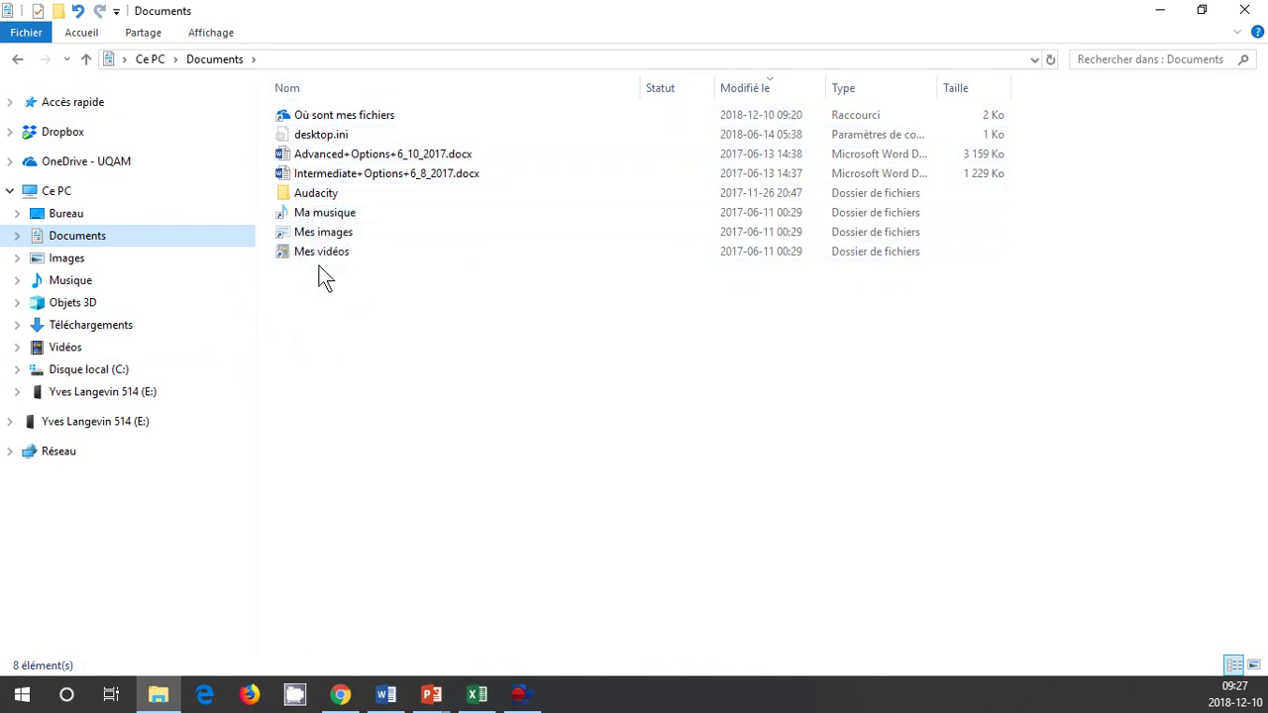
# Open Ce PC, collapsing and re-expanding its branch in the folder tree to view its locations
pyautogui.click(44, 198)
pyautogui.click(9, 192)
pyautogui.click(9, 192)
pyautogui.click(9, 192)
pyautogui.click(8, 192)
pyautogui.click(9, 192)
pyautogui.click(9, 192)
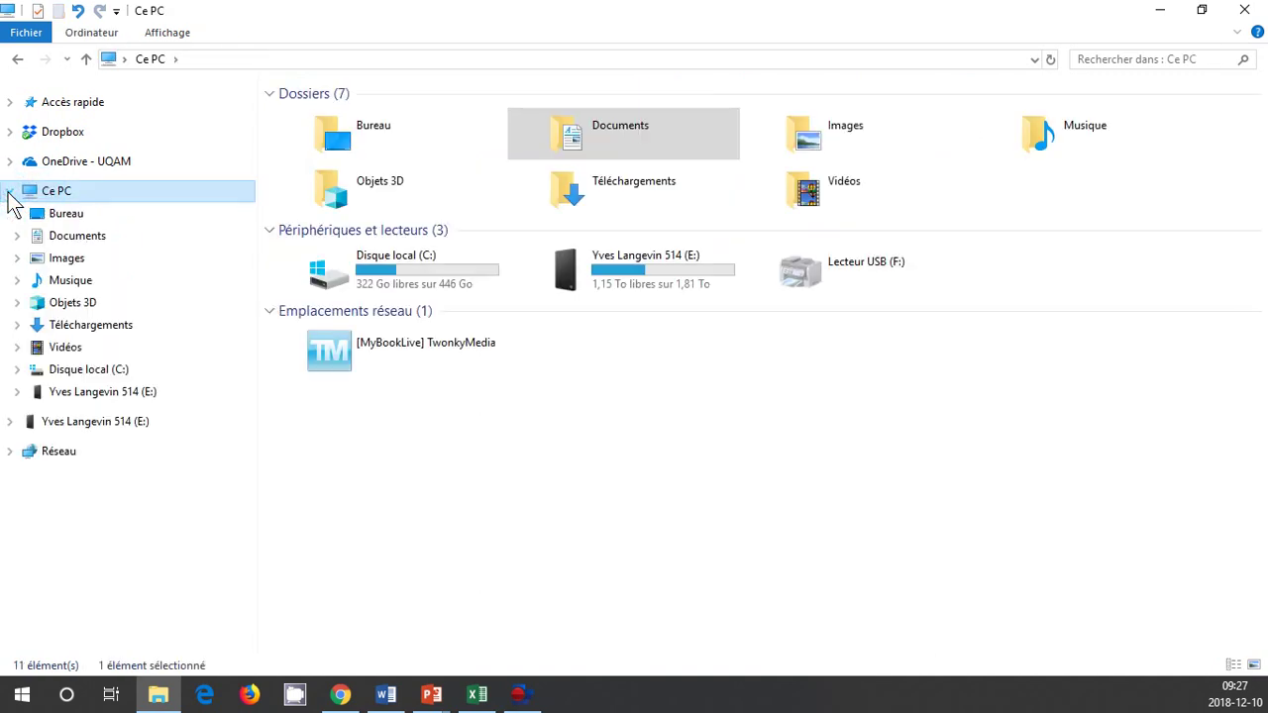
# Open the Documents folder under Ce PC and expand its branch to show the subfolders in the tree
pyautogui.click(62, 242)
pyautogui.click(16, 240)
pyautogui.click(16, 240)
pyautogui.click(16, 239)
pyautogui.click(16, 239)
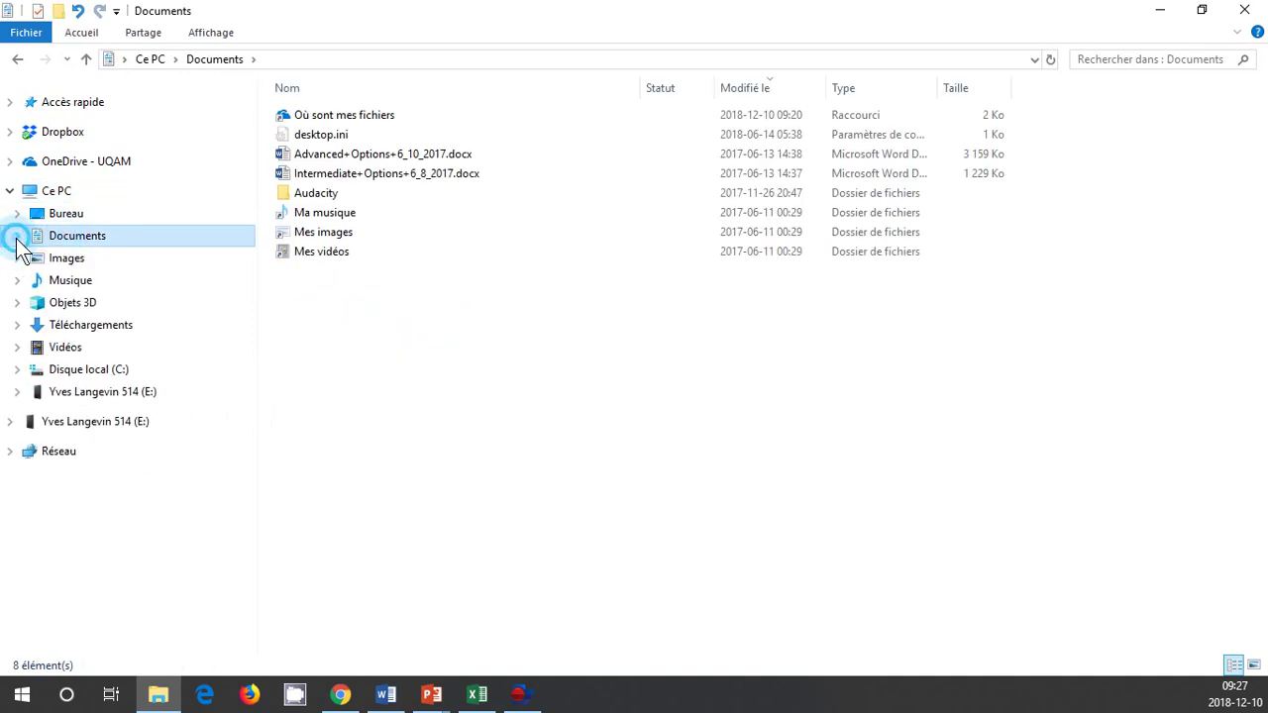
pyautogui.click(16, 240)
pyautogui.click(16, 240)
pyautogui.click(16, 240)
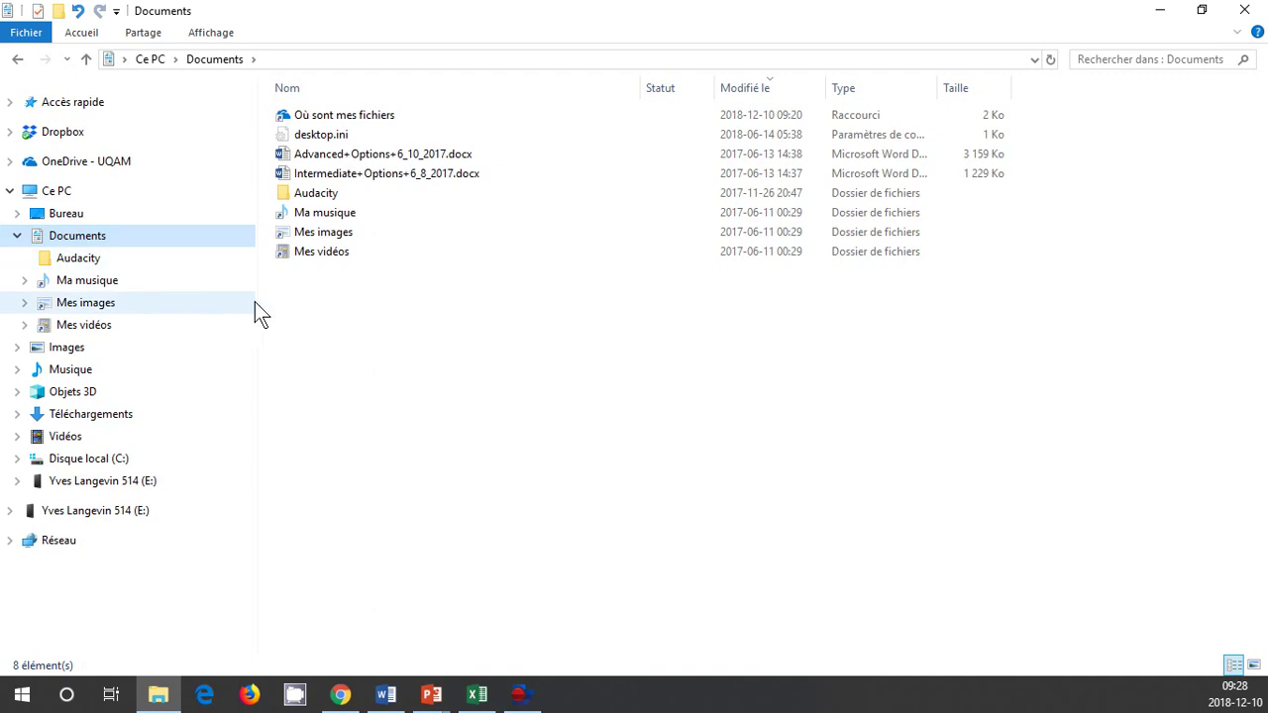
# Create a new folder named Lettres inside Documents
pyautogui.rightClick(108, 235)
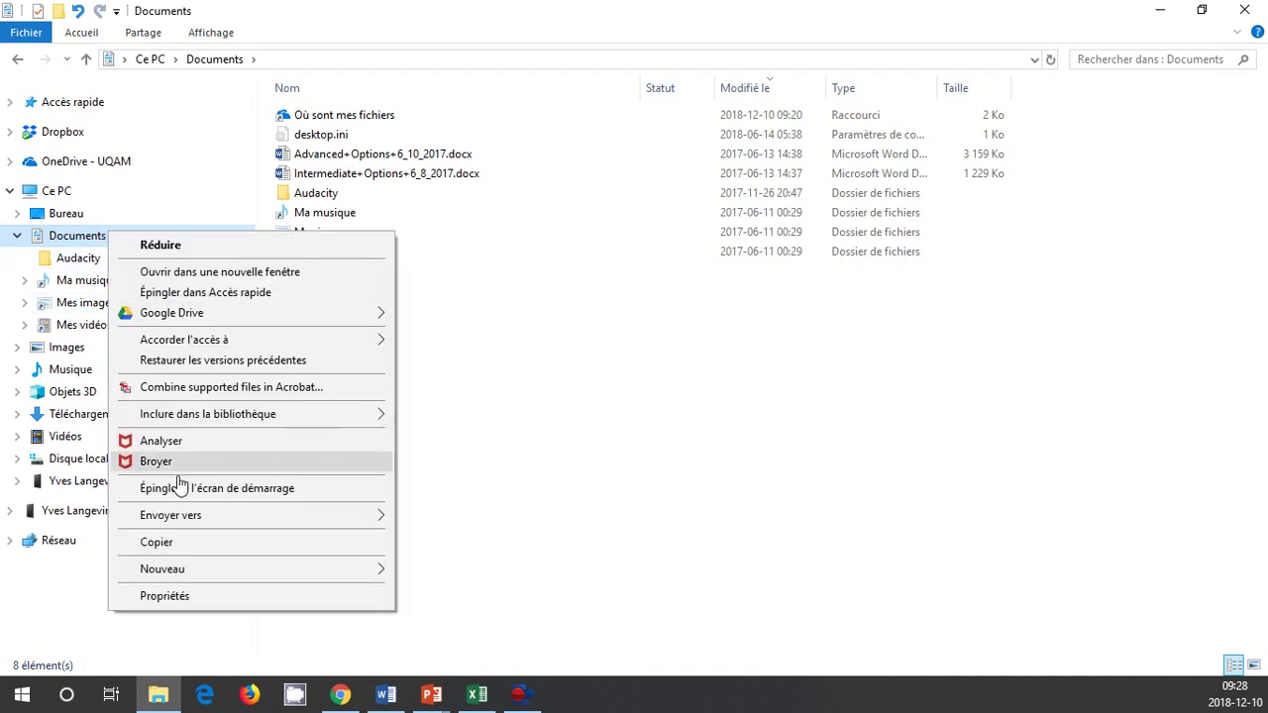
pyautogui.moveTo(209, 572)
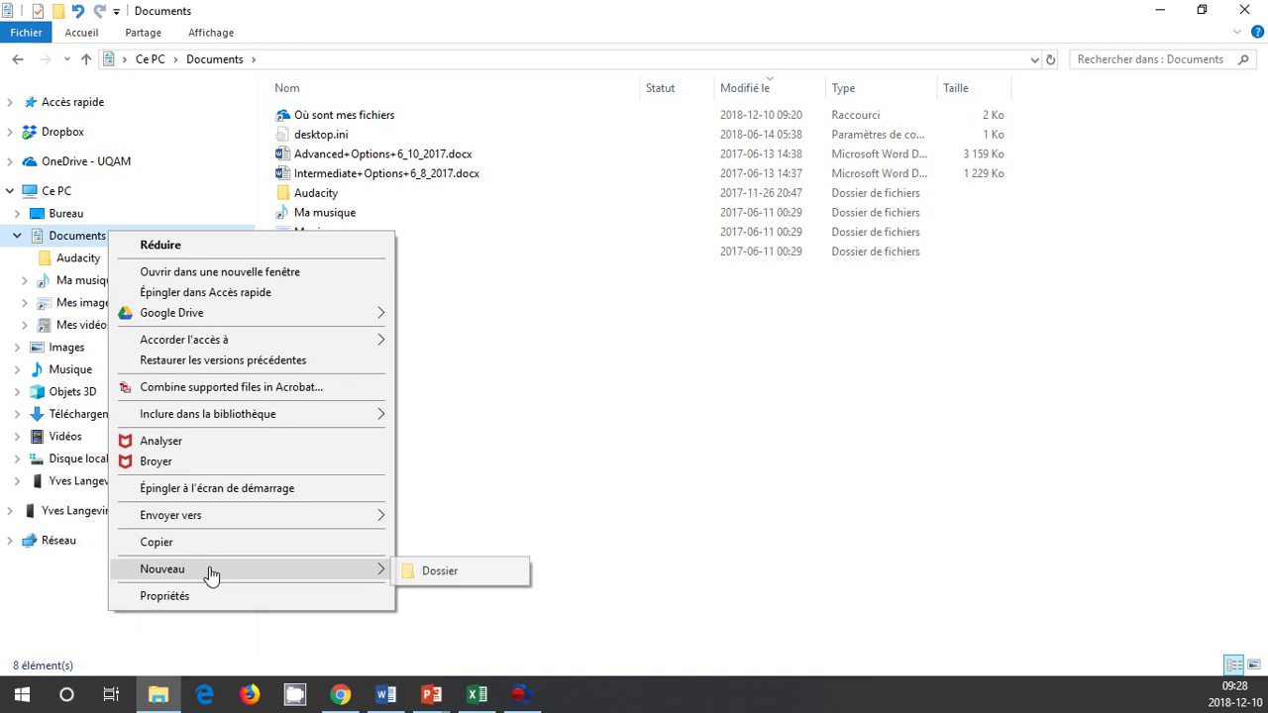
pyautogui.click(408, 562)
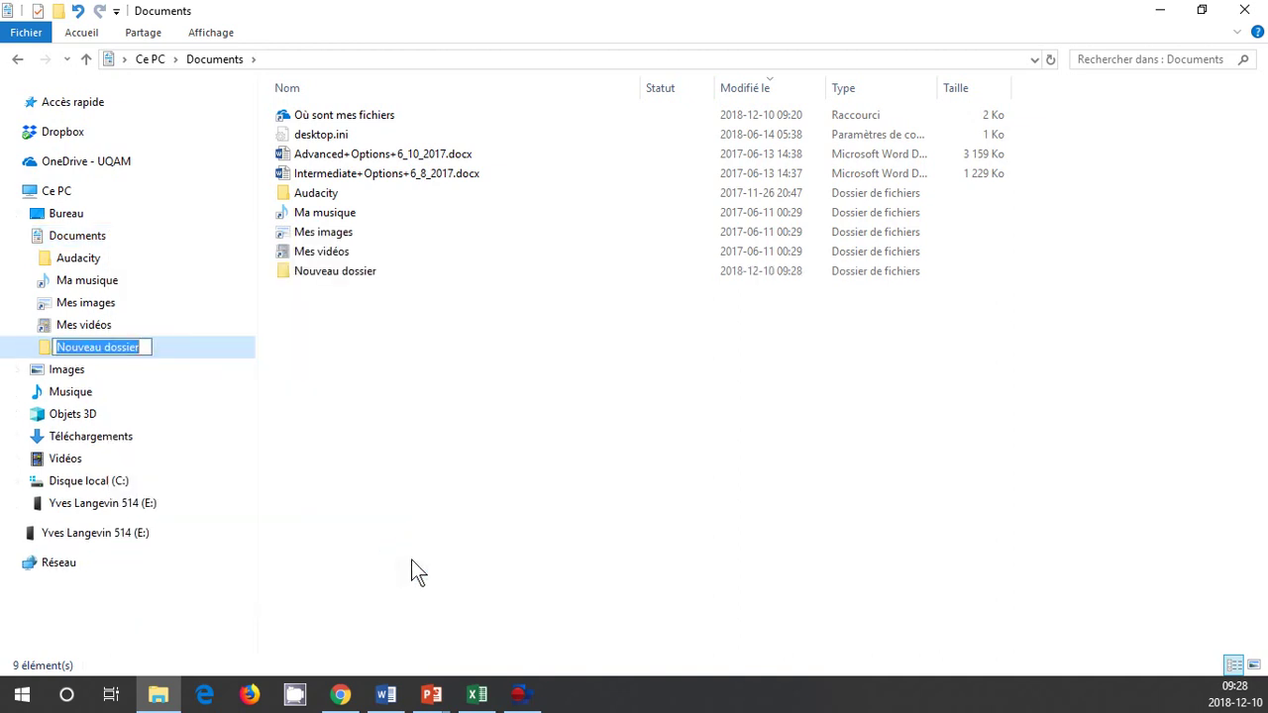
pyautogui.write('Lettres')
pyautogui.press('Return')
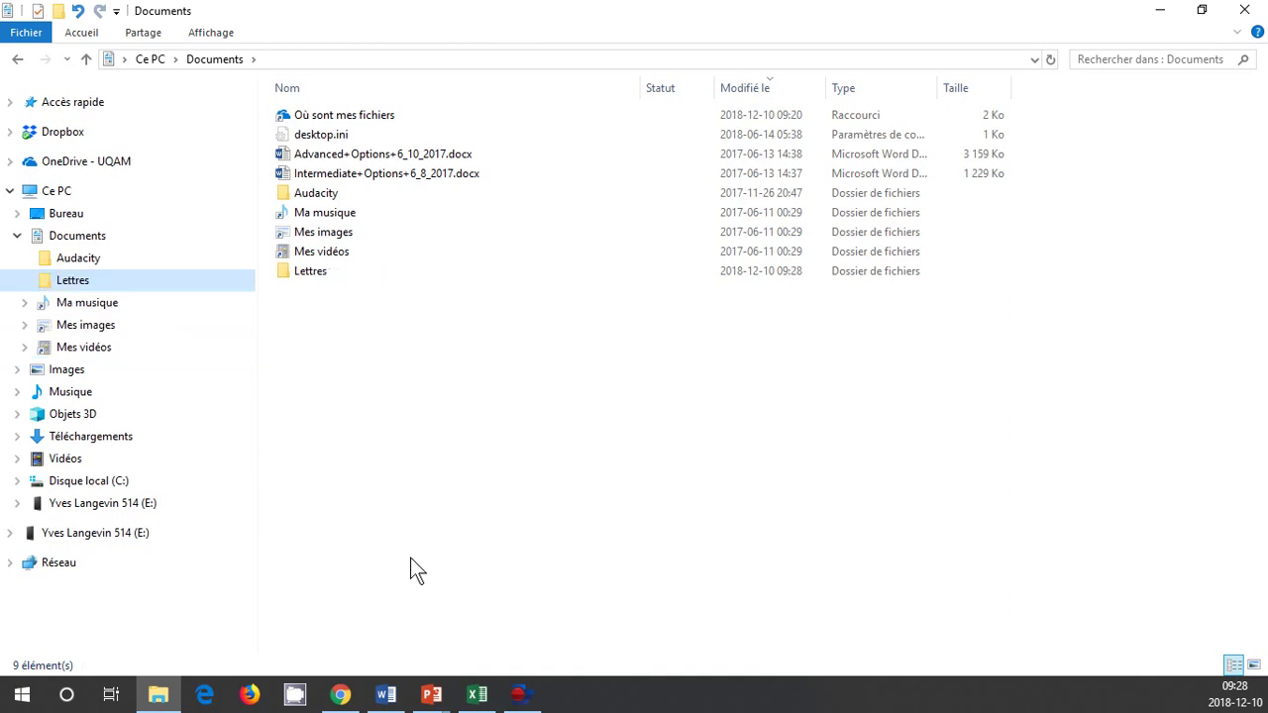
# Examine the contents of Documents and of the new Lettres folder
pyautogui.click(59, 241)
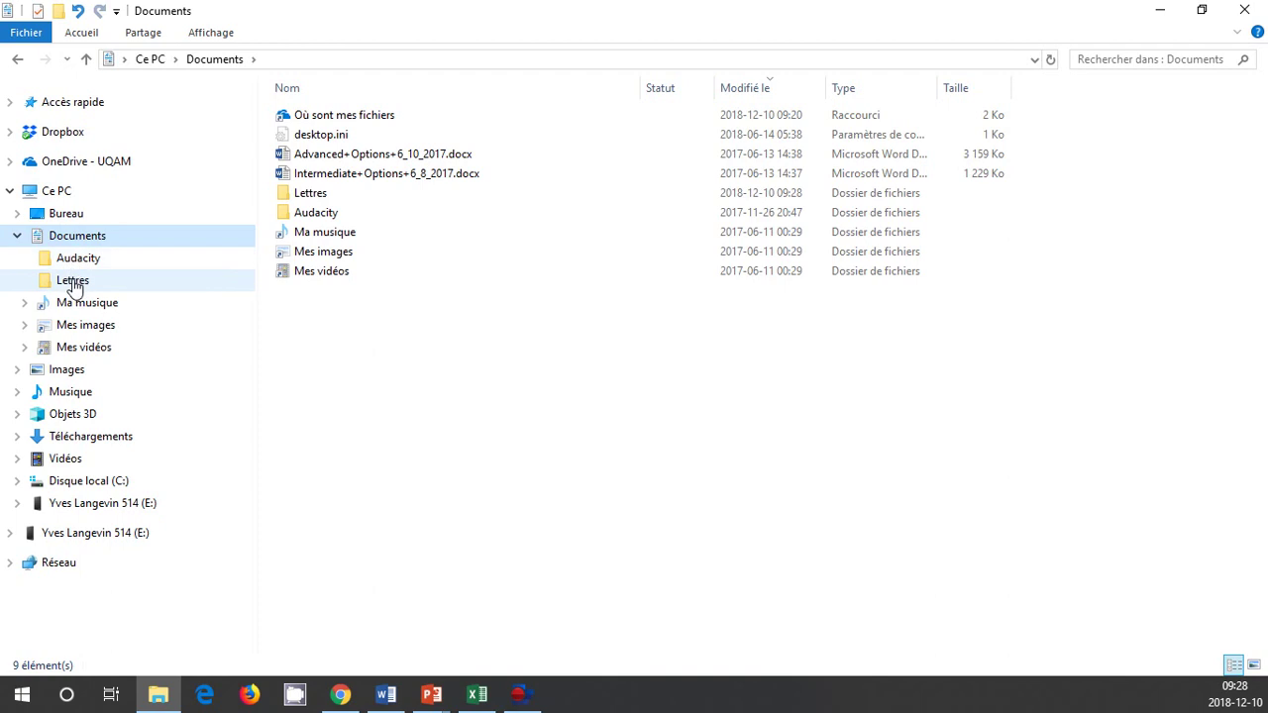
pyautogui.click(73, 284)
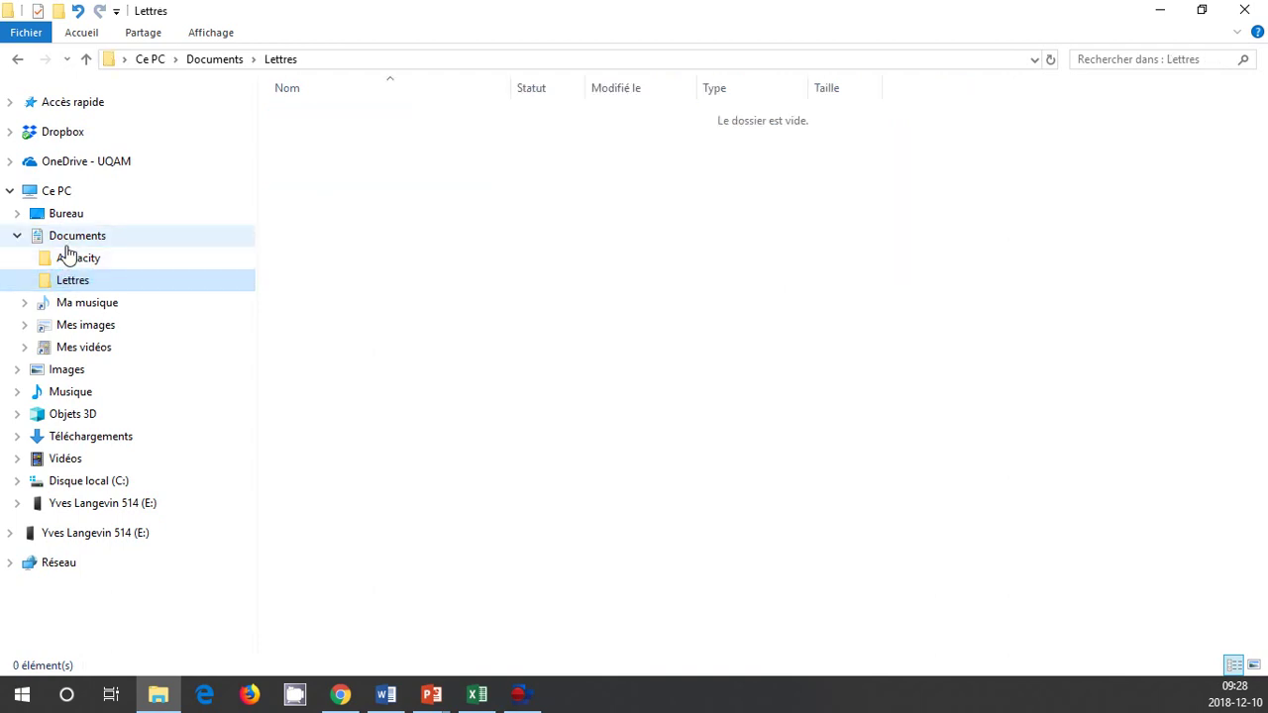
pyautogui.click(66, 240)
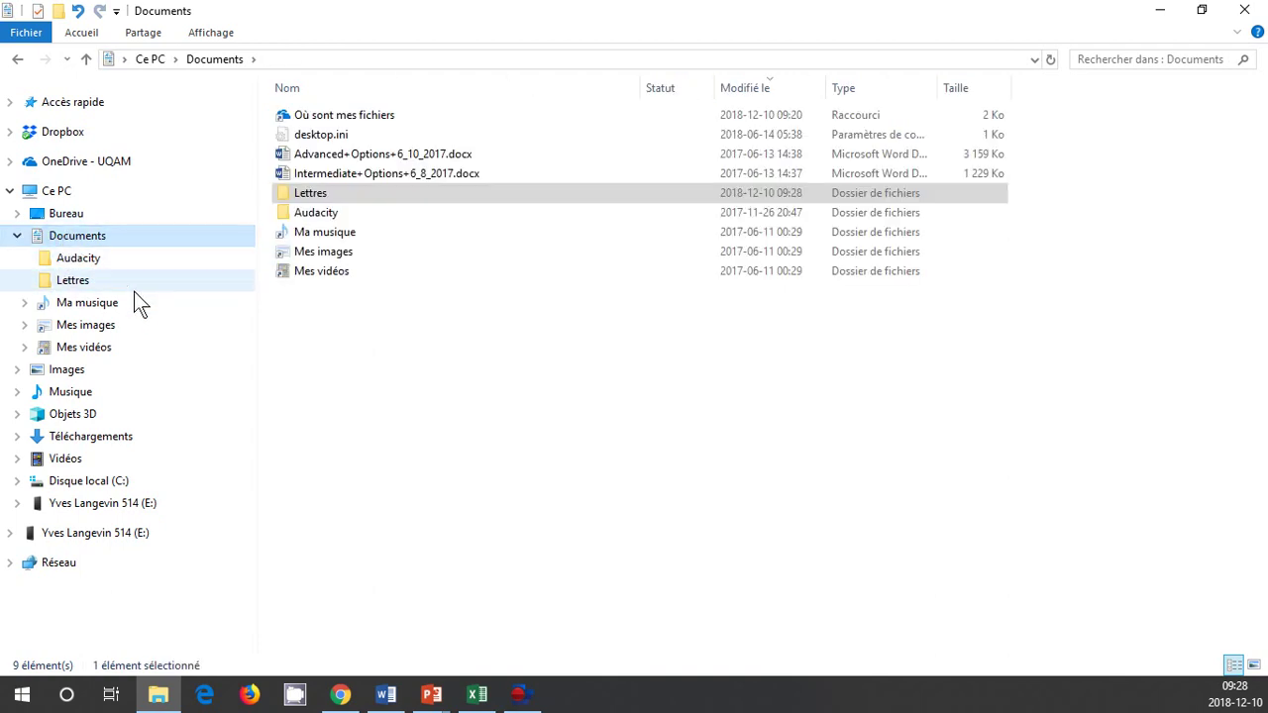
pyautogui.click(305, 194)
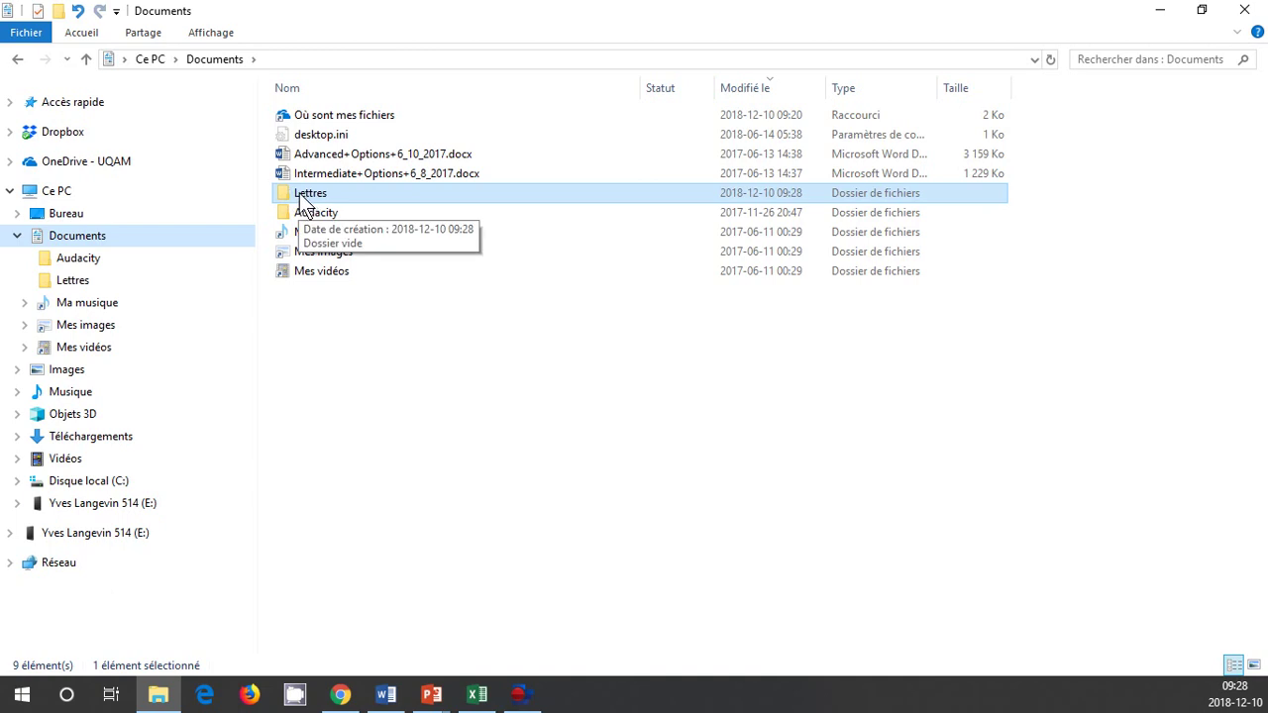
pyautogui.click(132, 282)
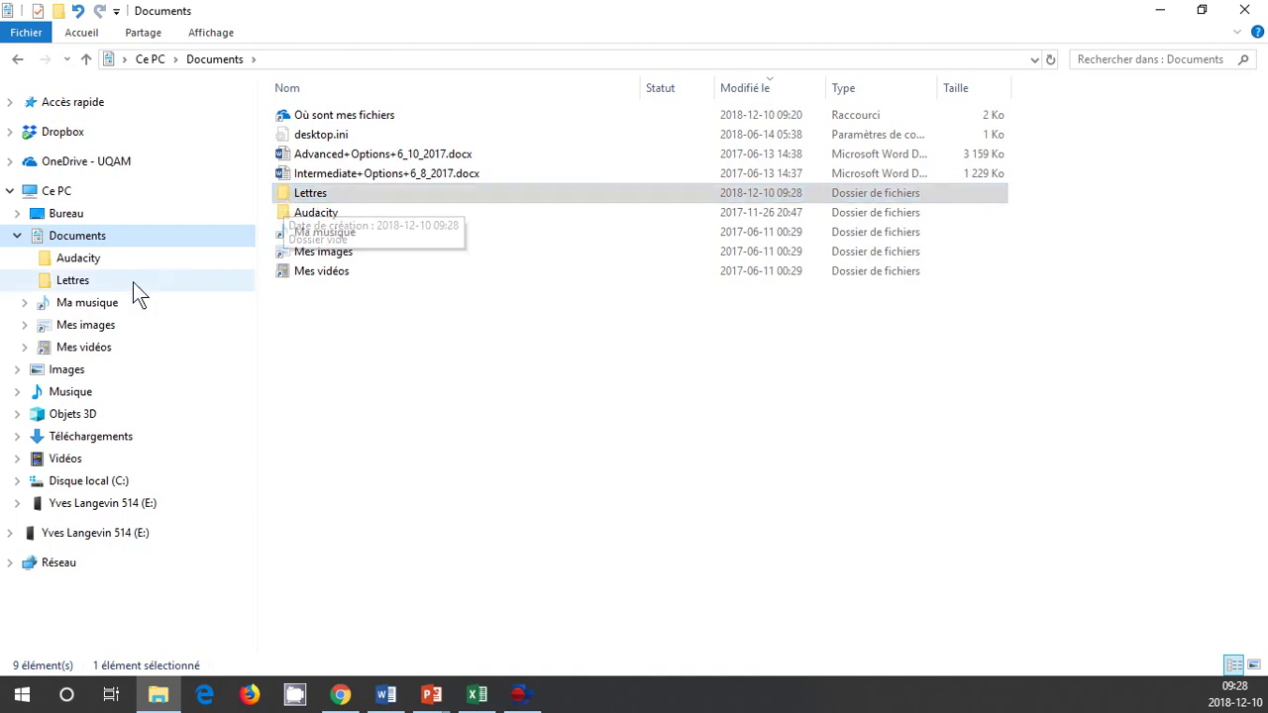
# Create a subfolder named A inside the Lettres folder
pyautogui.click(73, 281)
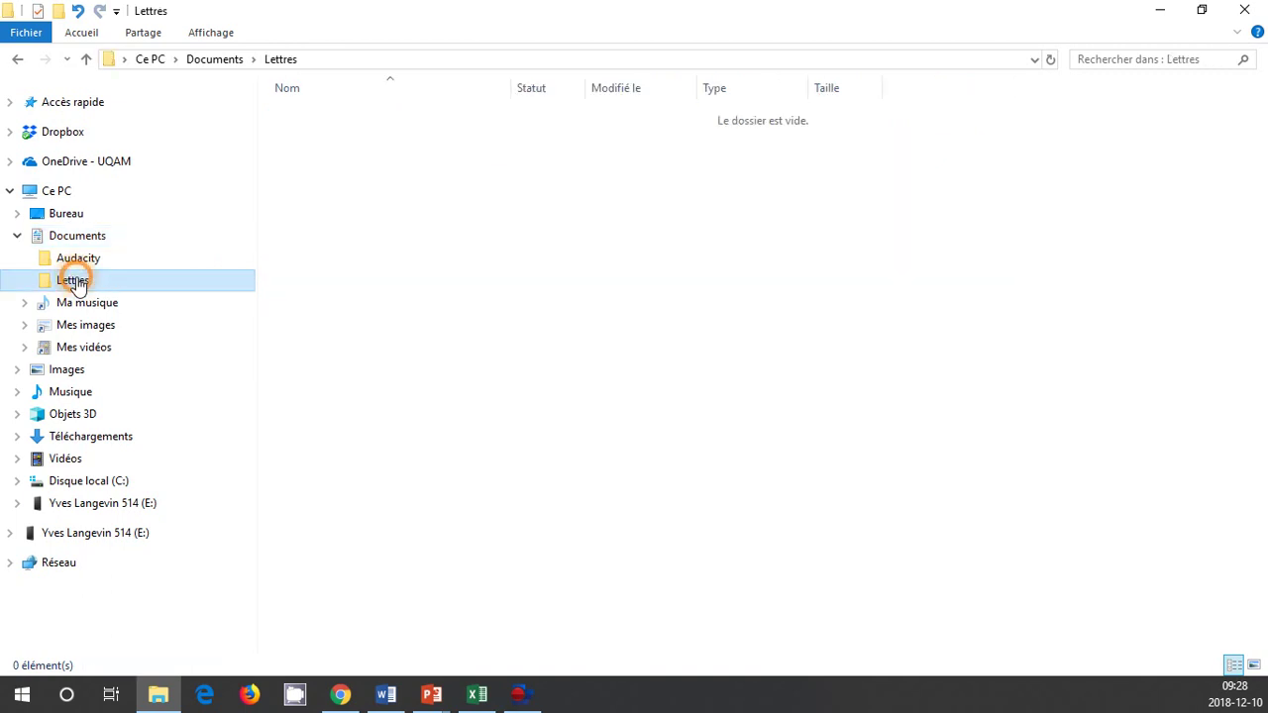
pyautogui.rightClick(77, 284)
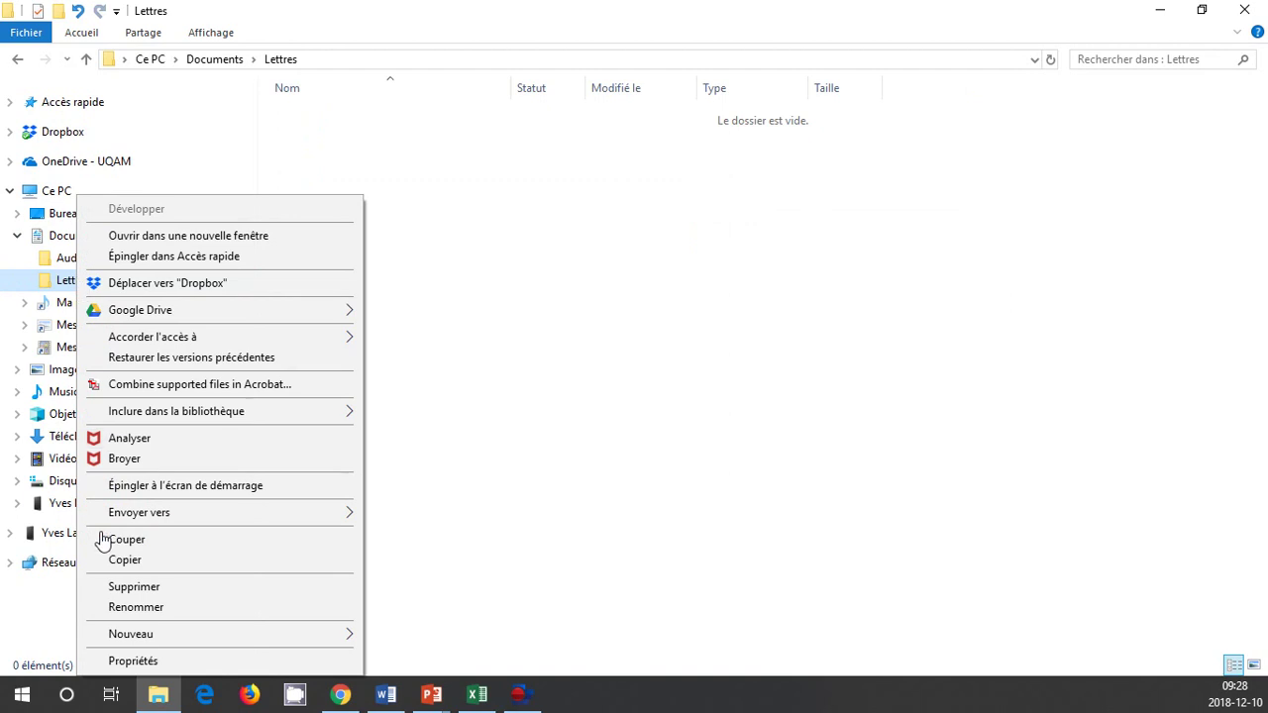
pyautogui.moveTo(197, 639)
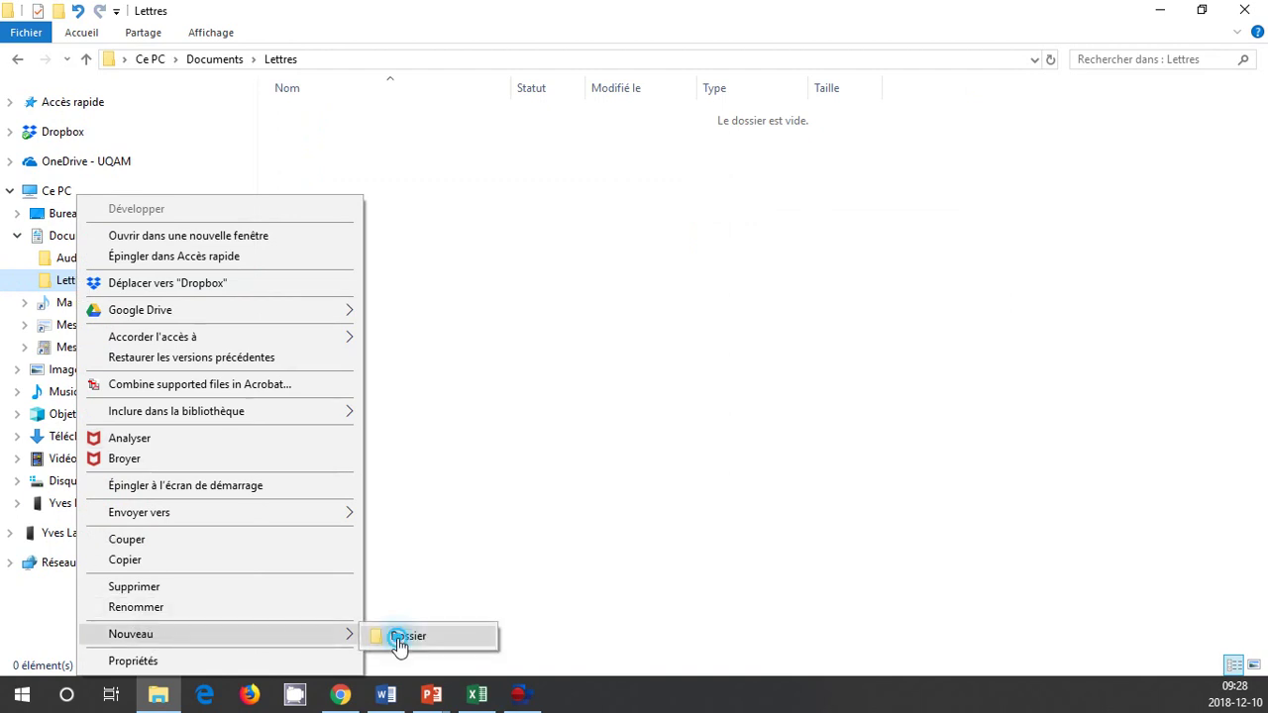
pyautogui.click(399, 639)
pyautogui.write('L')
pyautogui.press('Escape')
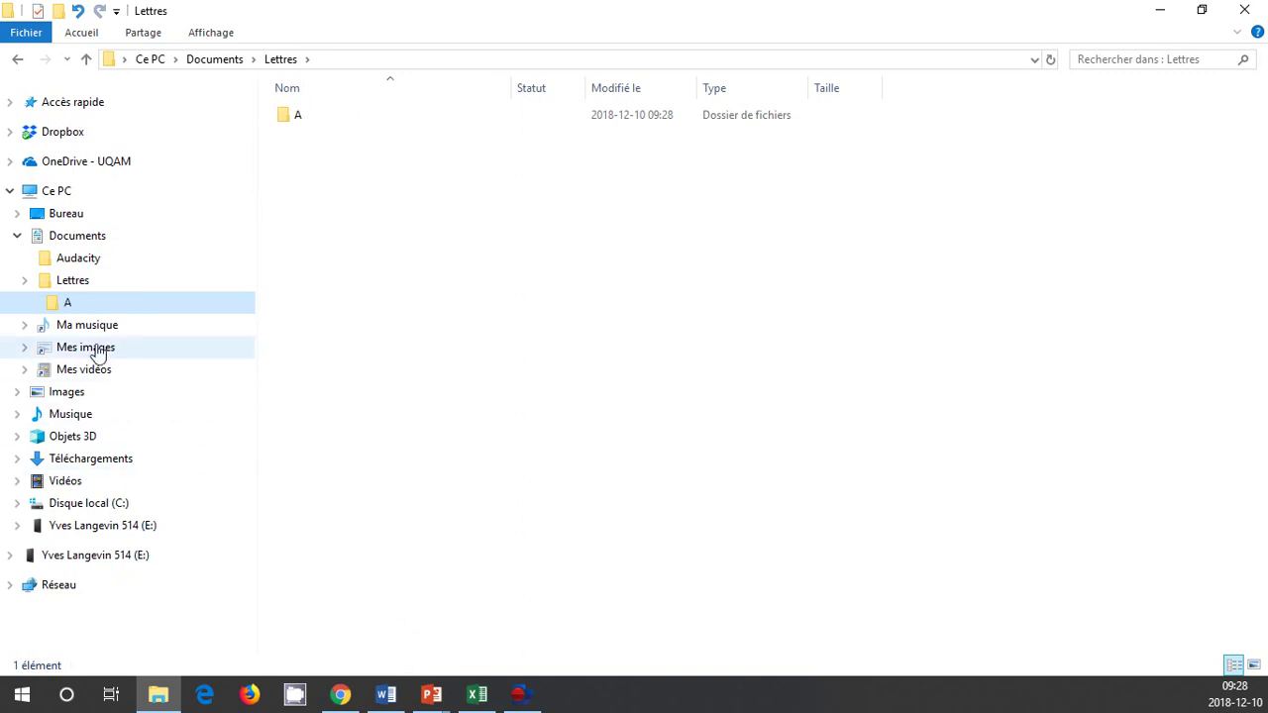
# Create a second subfolder named B inside the Lettres folder
pyautogui.click(72, 282)
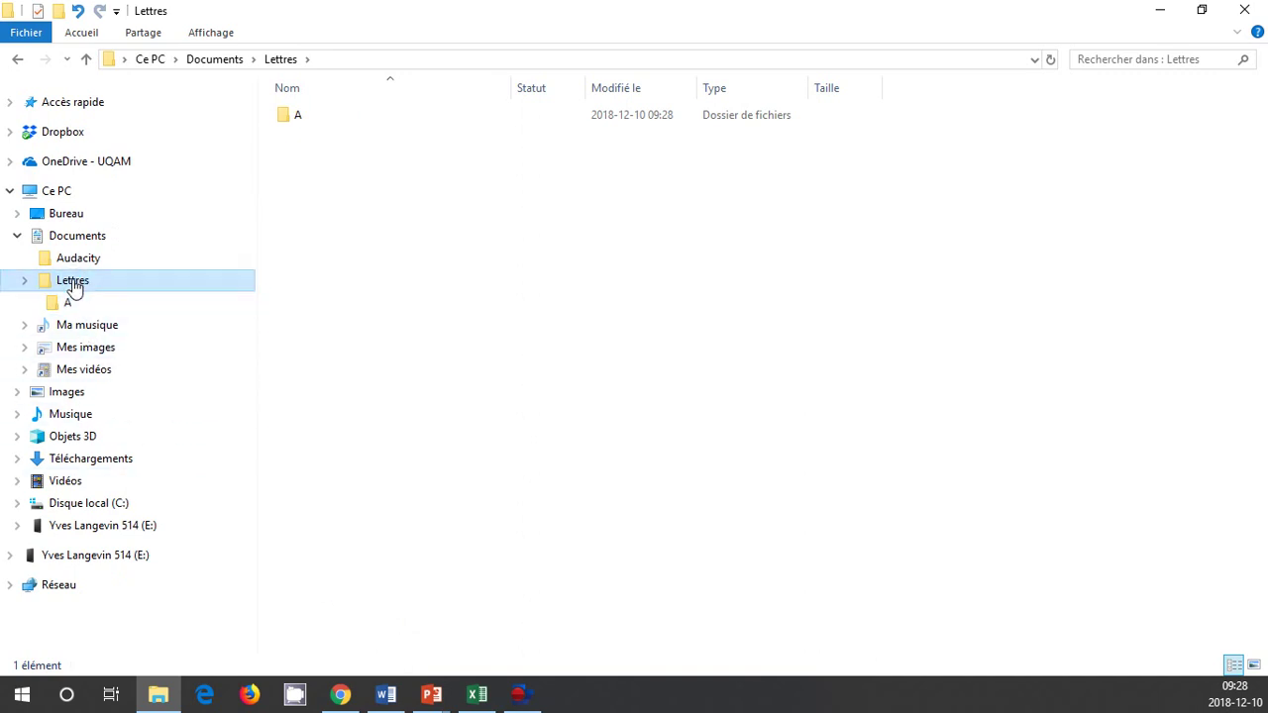
pyautogui.rightClick(82, 288)
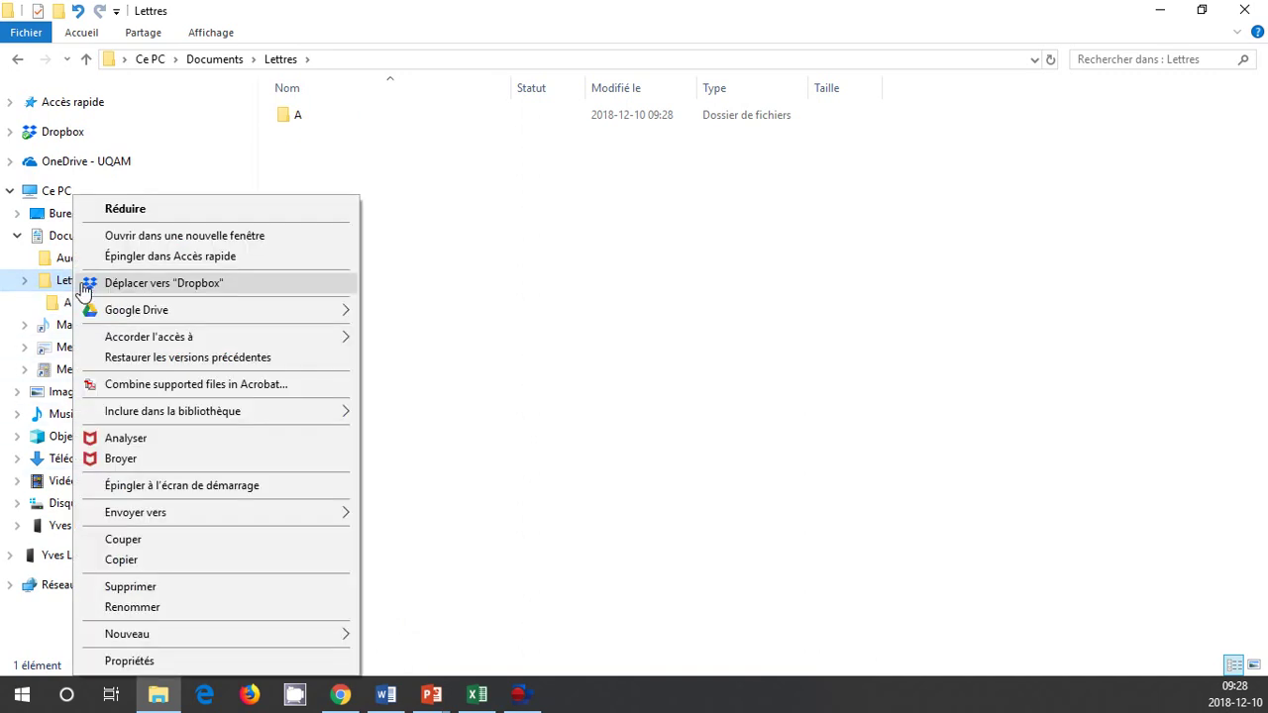
pyautogui.moveTo(330, 644)
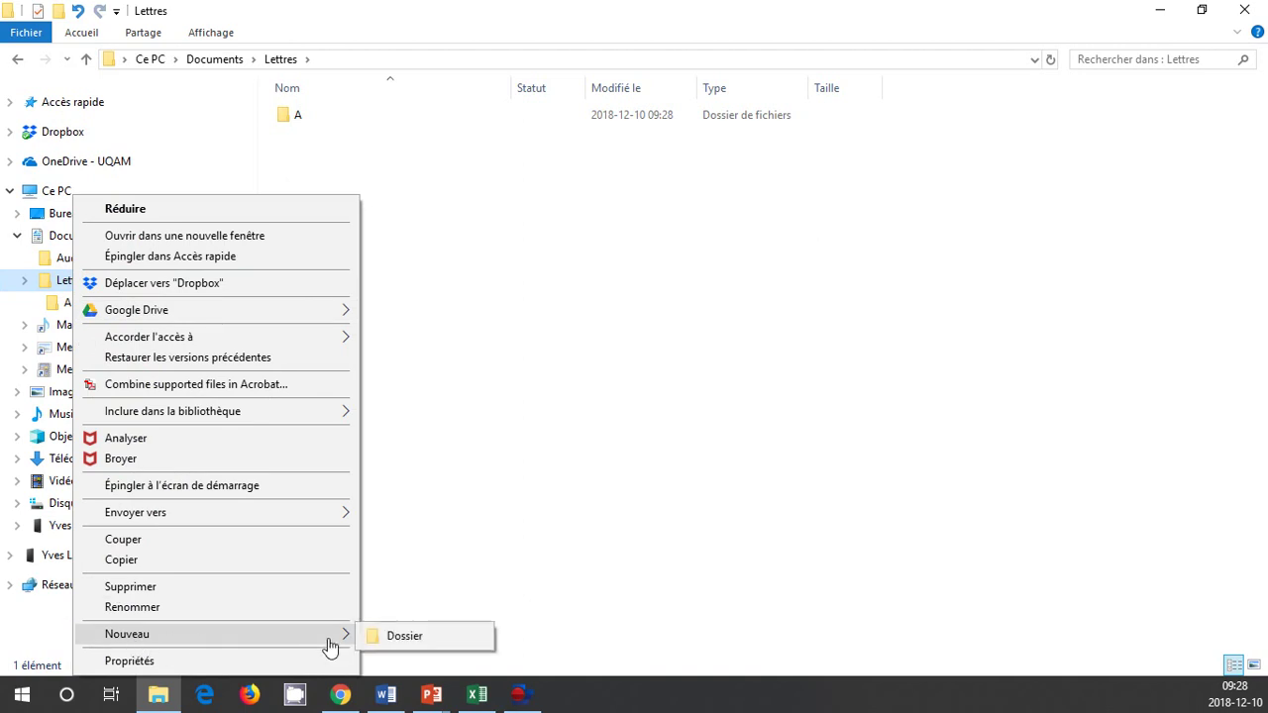
pyautogui.click(384, 646)
pyautogui.write('B')
pyautogui.press('Return')
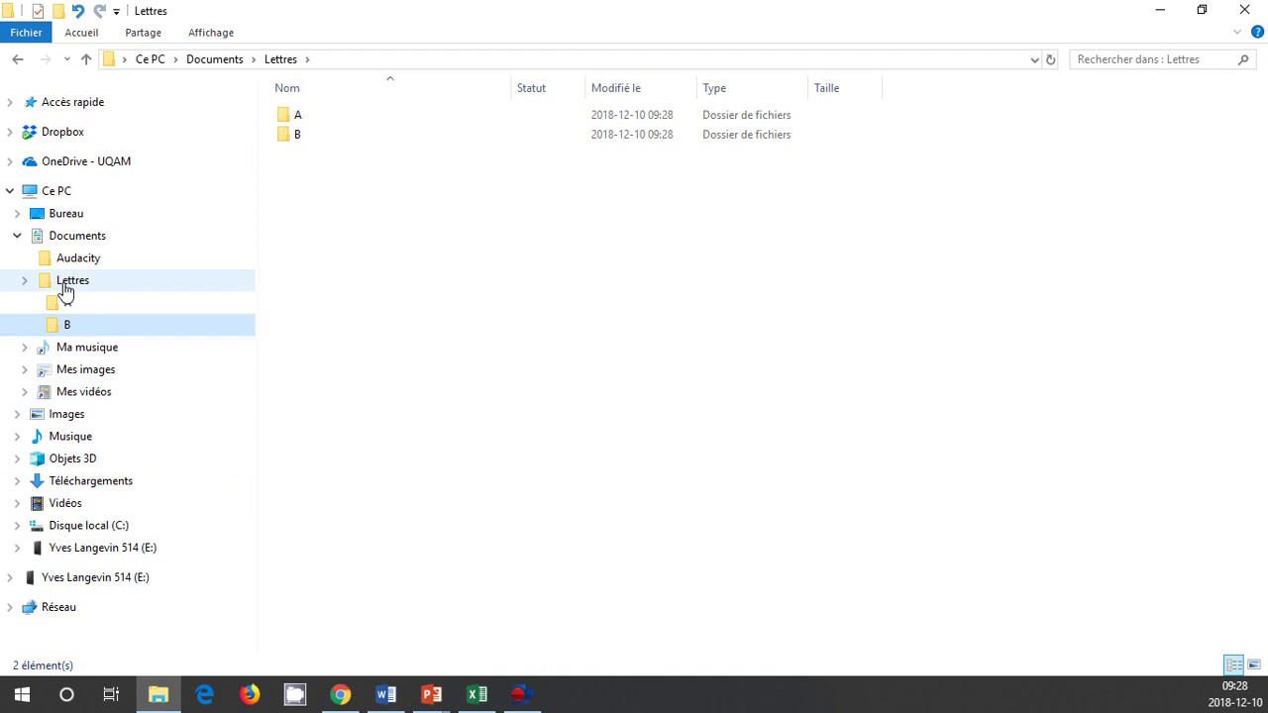
# Create a third subfolder named C inside the Lettres folder
pyautogui.click(63, 284)
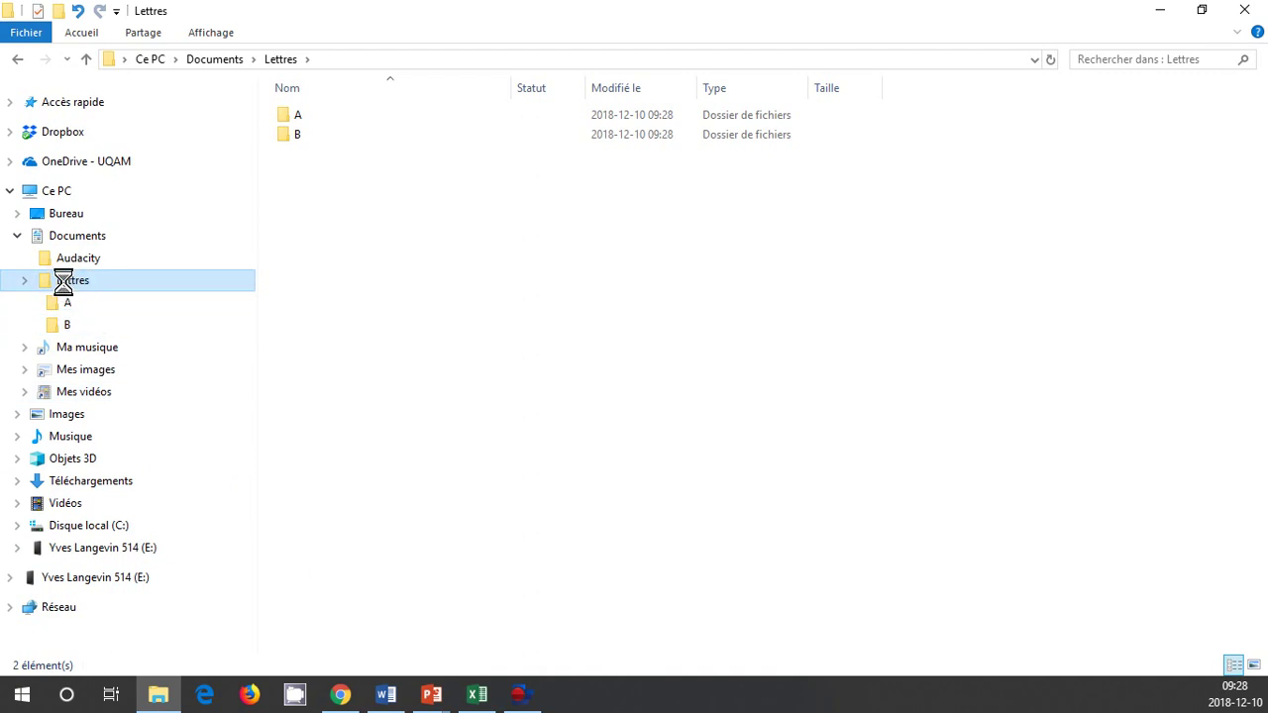
pyautogui.rightClick(63, 283)
pyautogui.moveTo(148, 634)
pyautogui.click(391, 636)
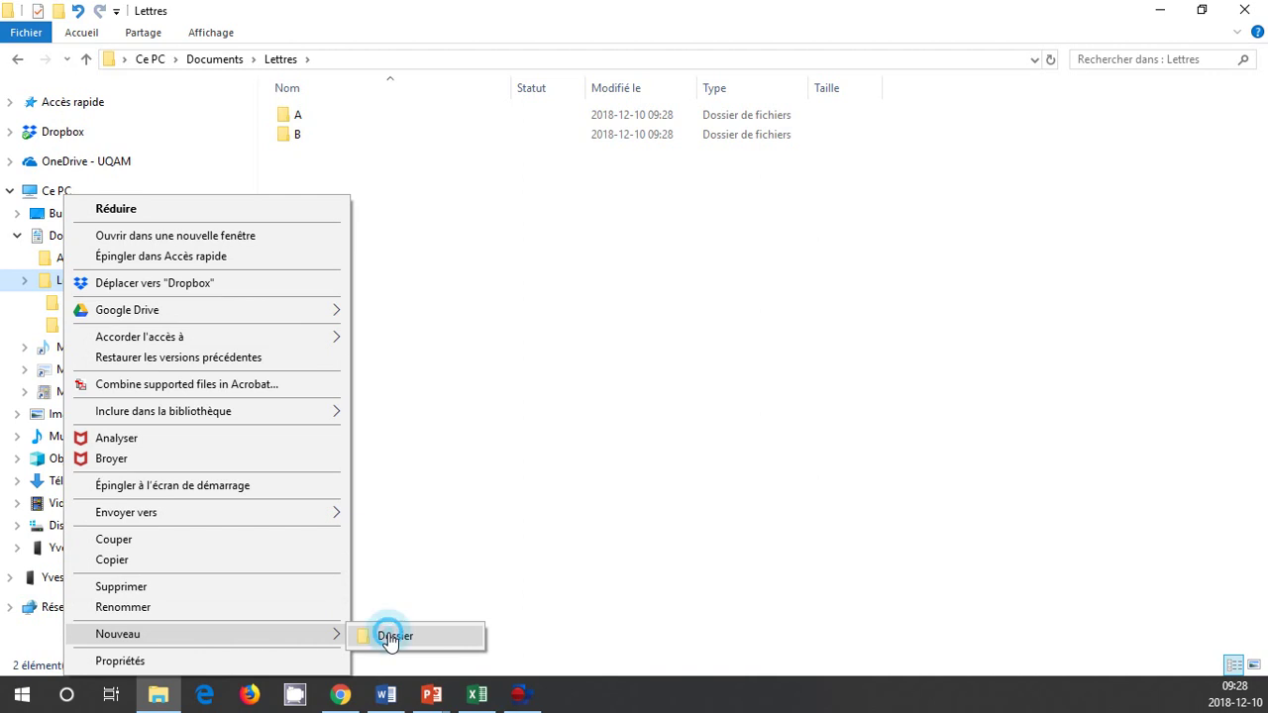
pyautogui.press('Return')
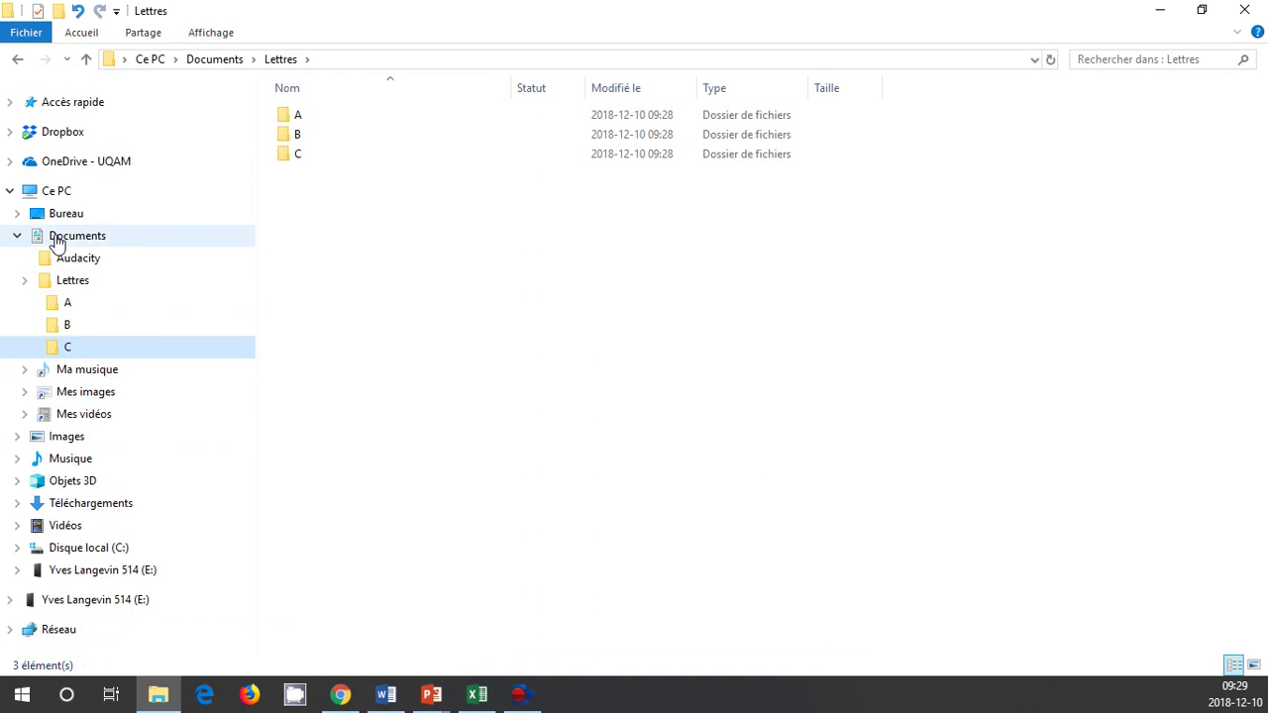
# Go through Documents and Lettres to folder A and create a subfolder named A1 in it
pyautogui.click(77, 235)
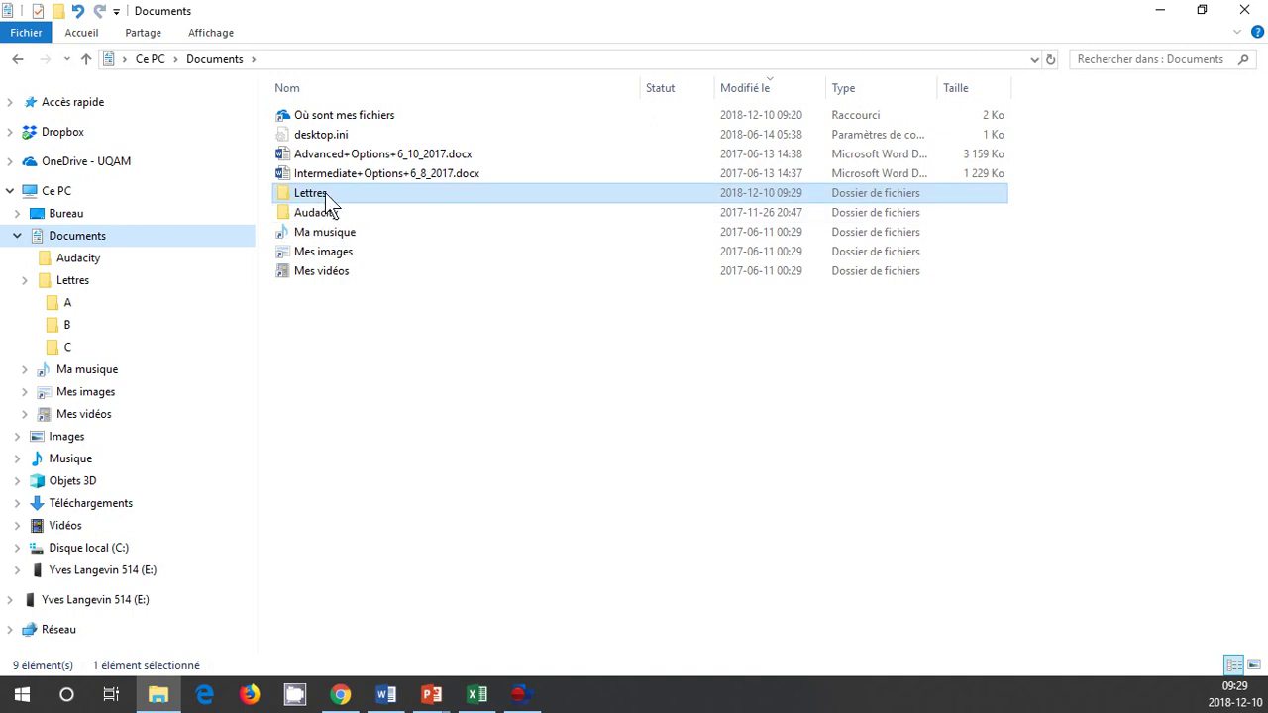
pyautogui.click(81, 283)
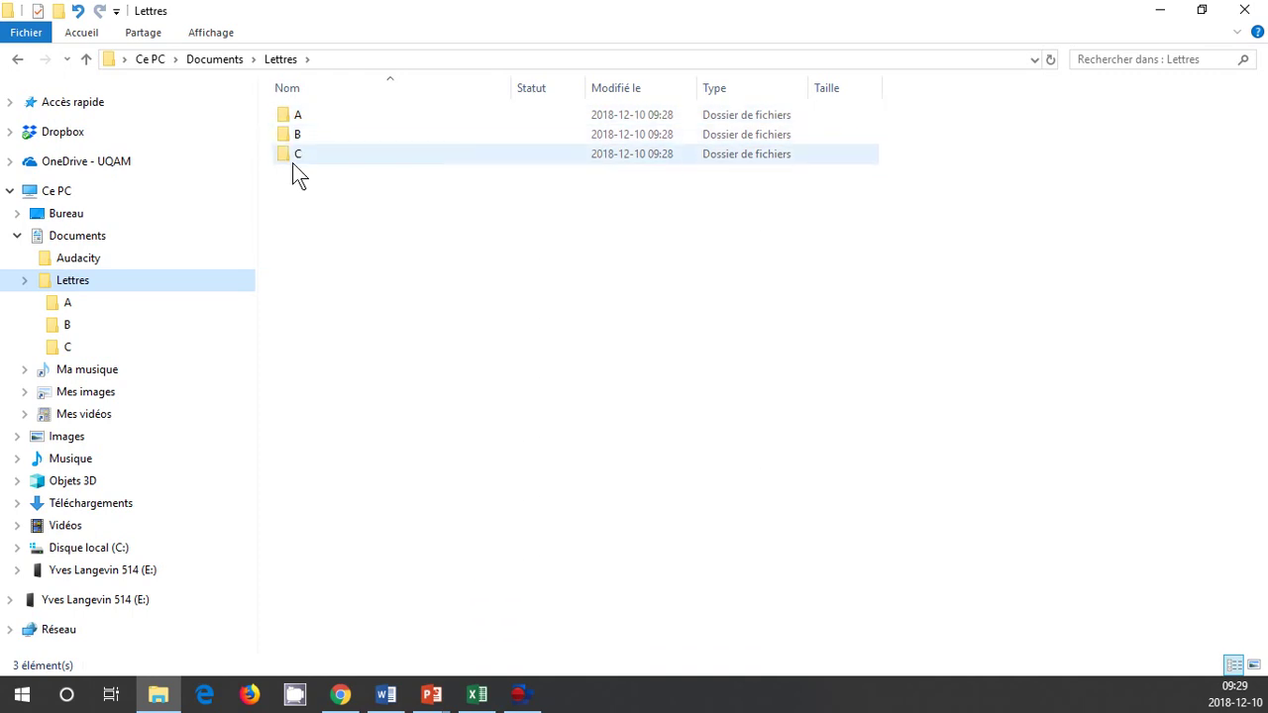
pyautogui.click(95, 302)
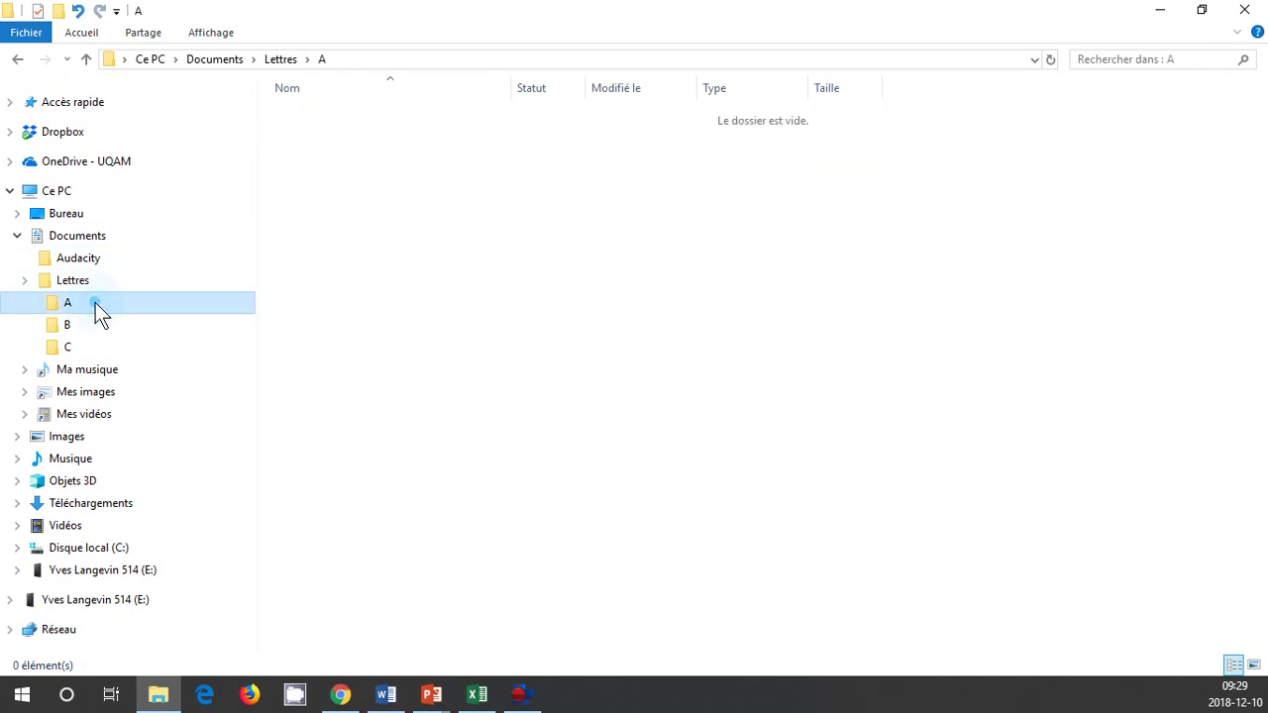
pyautogui.rightClick(95, 302)
pyautogui.moveTo(169, 627)
pyautogui.click(388, 633)
pyautogui.write('A1')
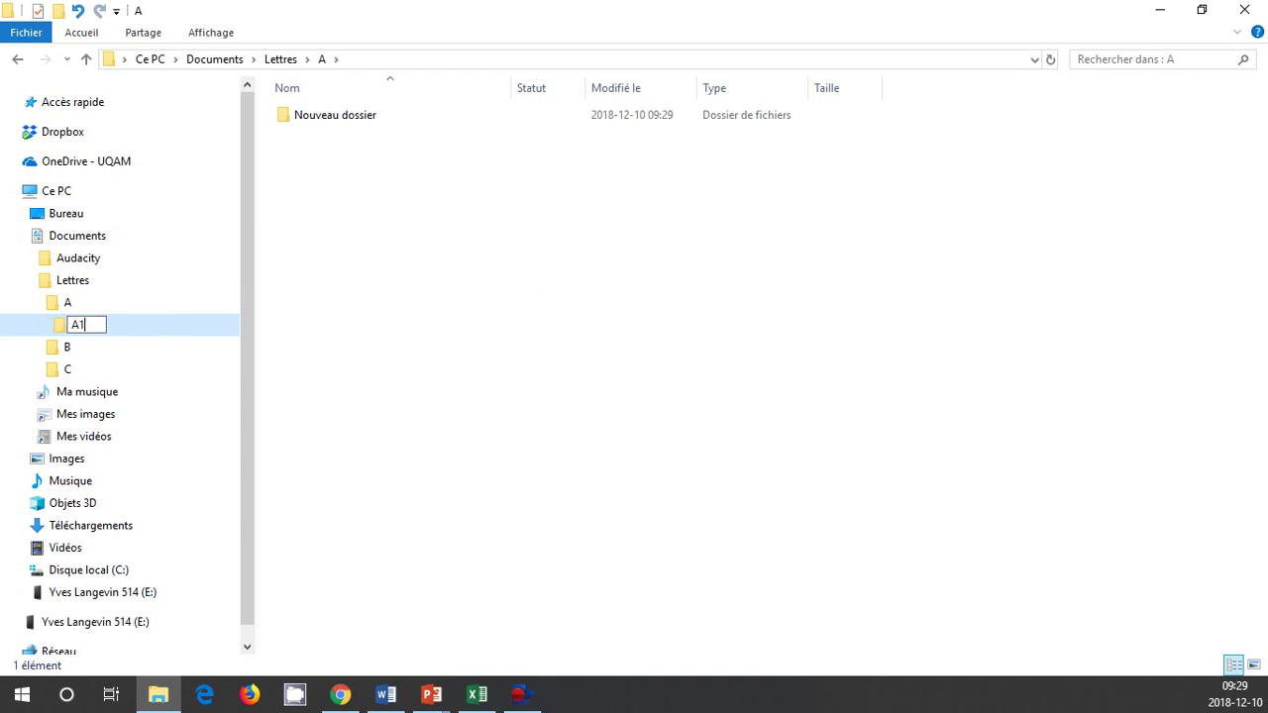
pyautogui.press('Return')
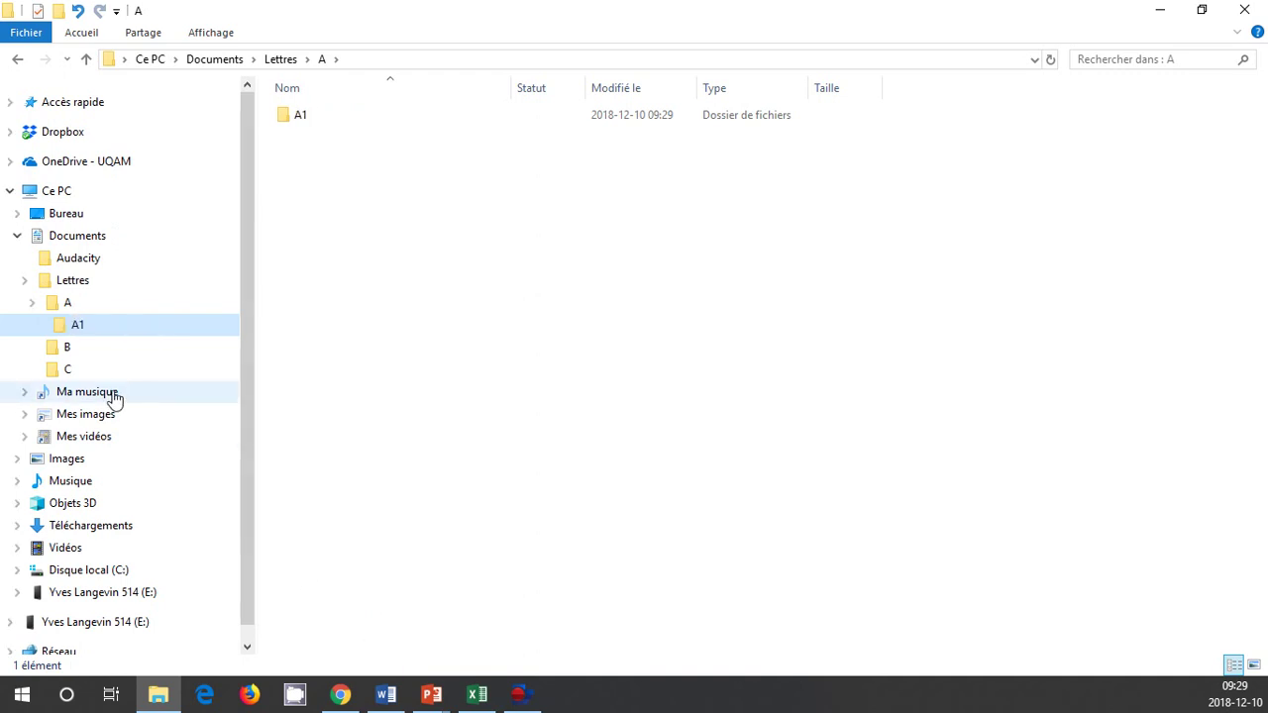
# Create a second subfolder named A2 inside folder A
pyautogui.click(68, 302)
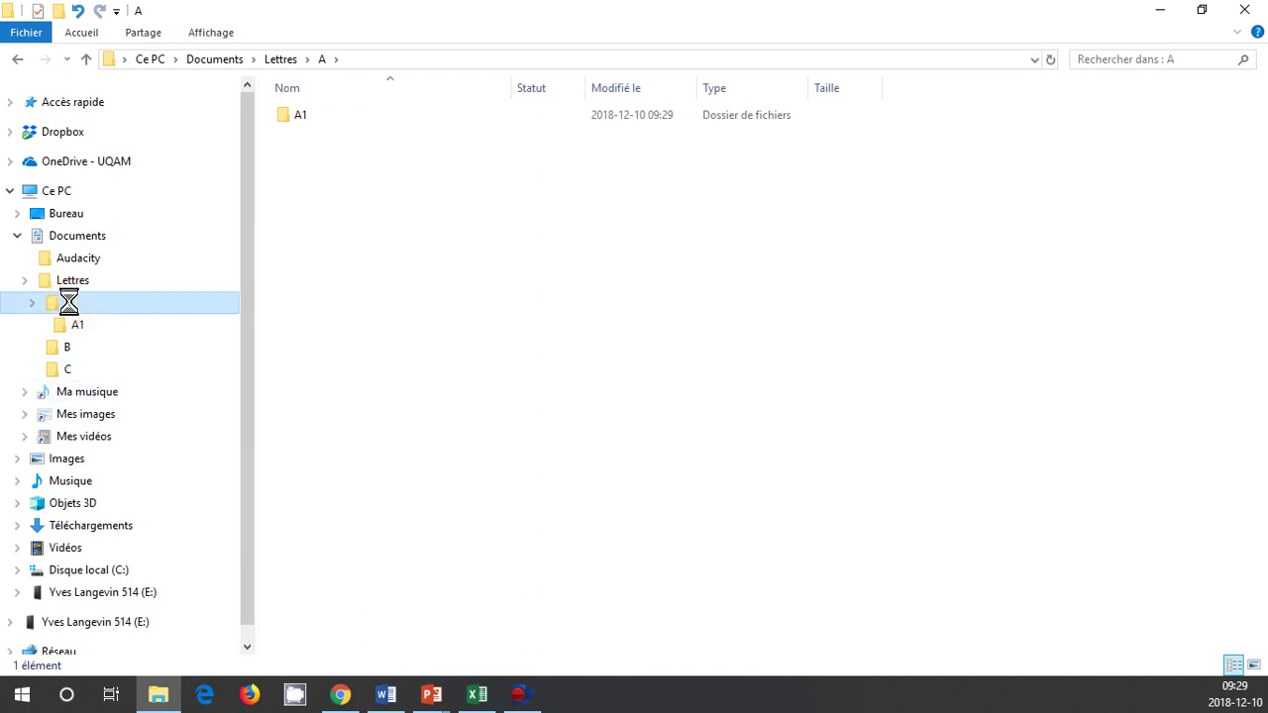
pyautogui.rightClick(70, 309)
pyautogui.moveTo(224, 639)
pyautogui.click(369, 637)
pyautogui.write('A2')
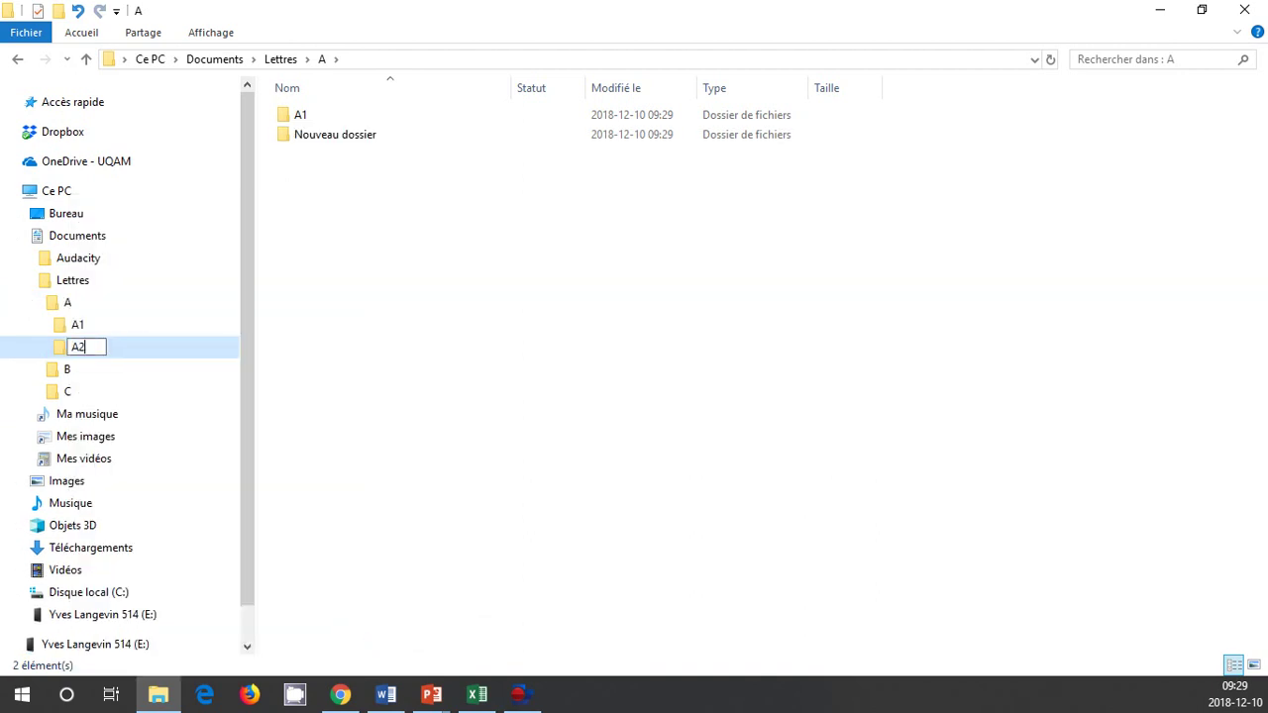
pyautogui.press('Return')
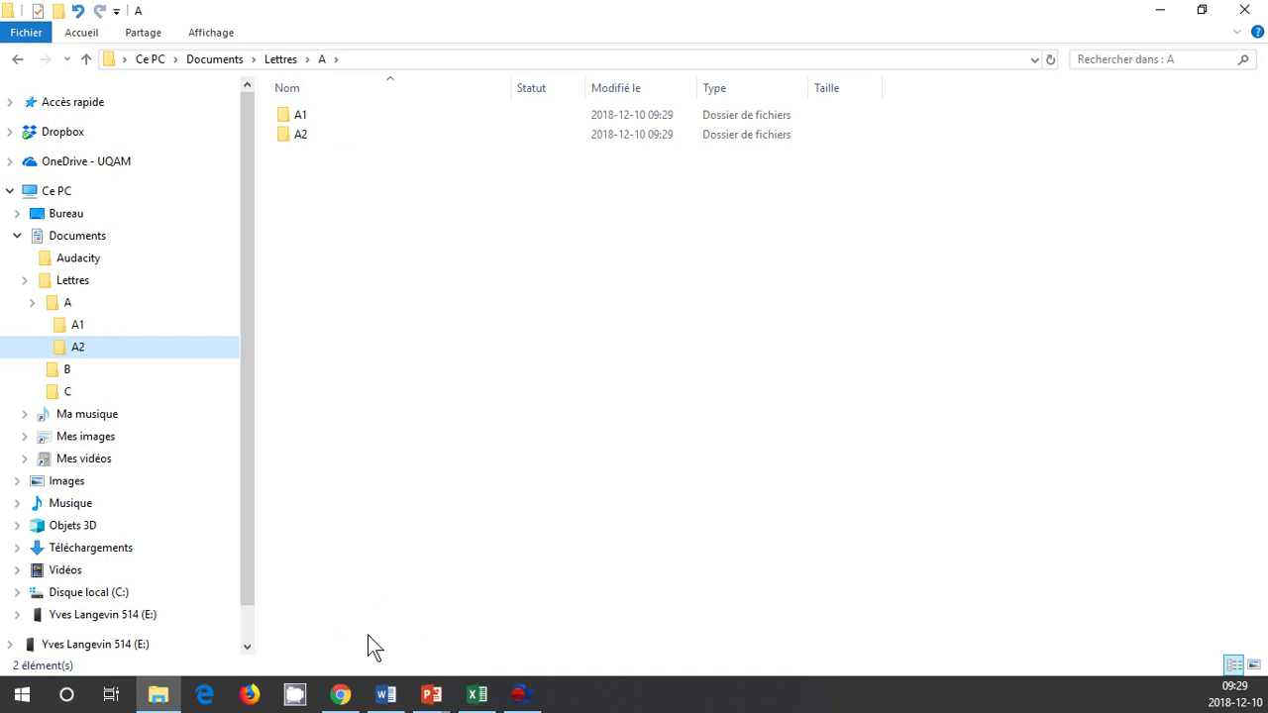
# Create a subfolder named B1 inside folder B of Lettres
pyautogui.click(70, 370)
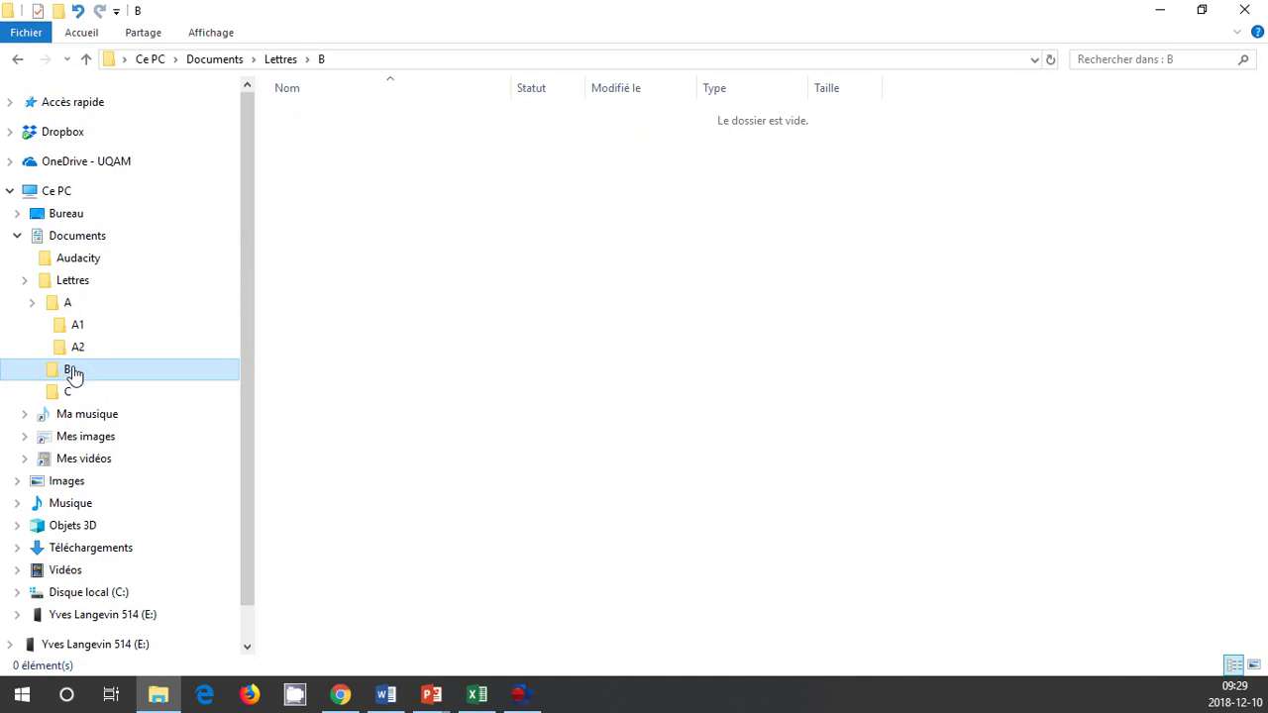
pyautogui.rightClick(75, 397)
pyautogui.moveTo(173, 632)
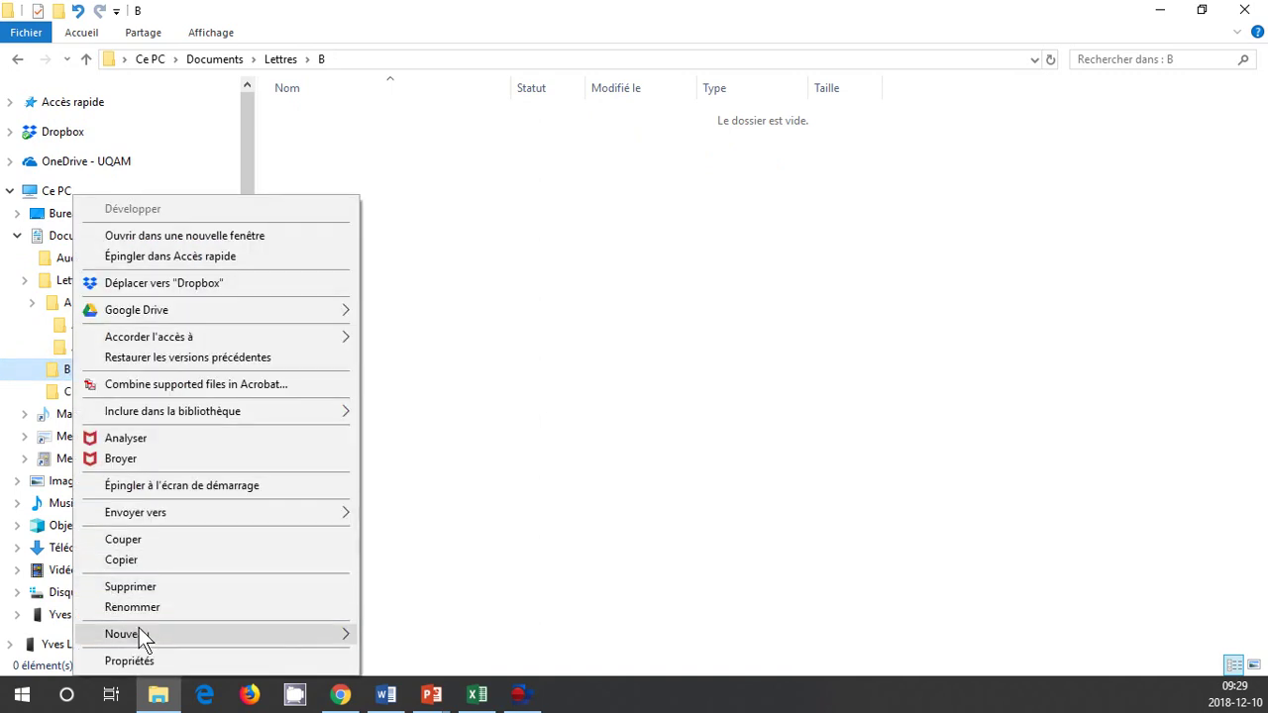
pyautogui.click(377, 639)
pyautogui.write('B1')
pyautogui.press('Return')
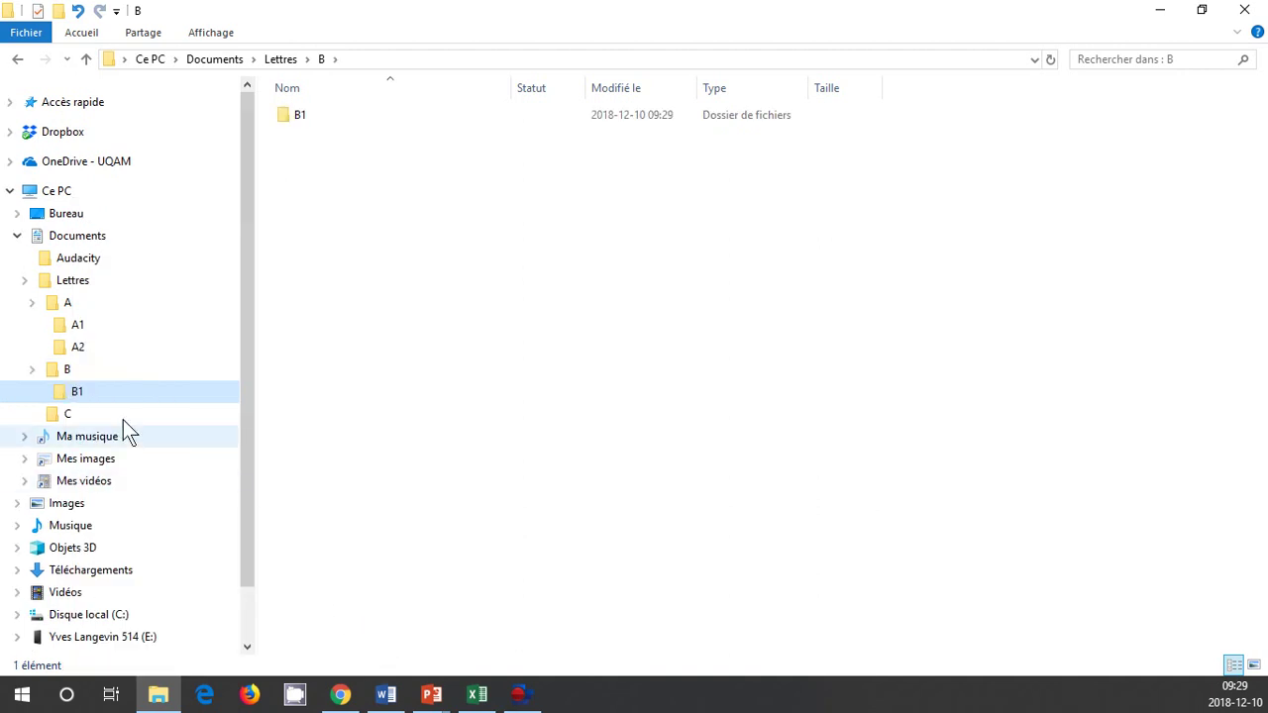
# Create a second subfolder named B2 inside folder B of Lettres
pyautogui.click(92, 368)
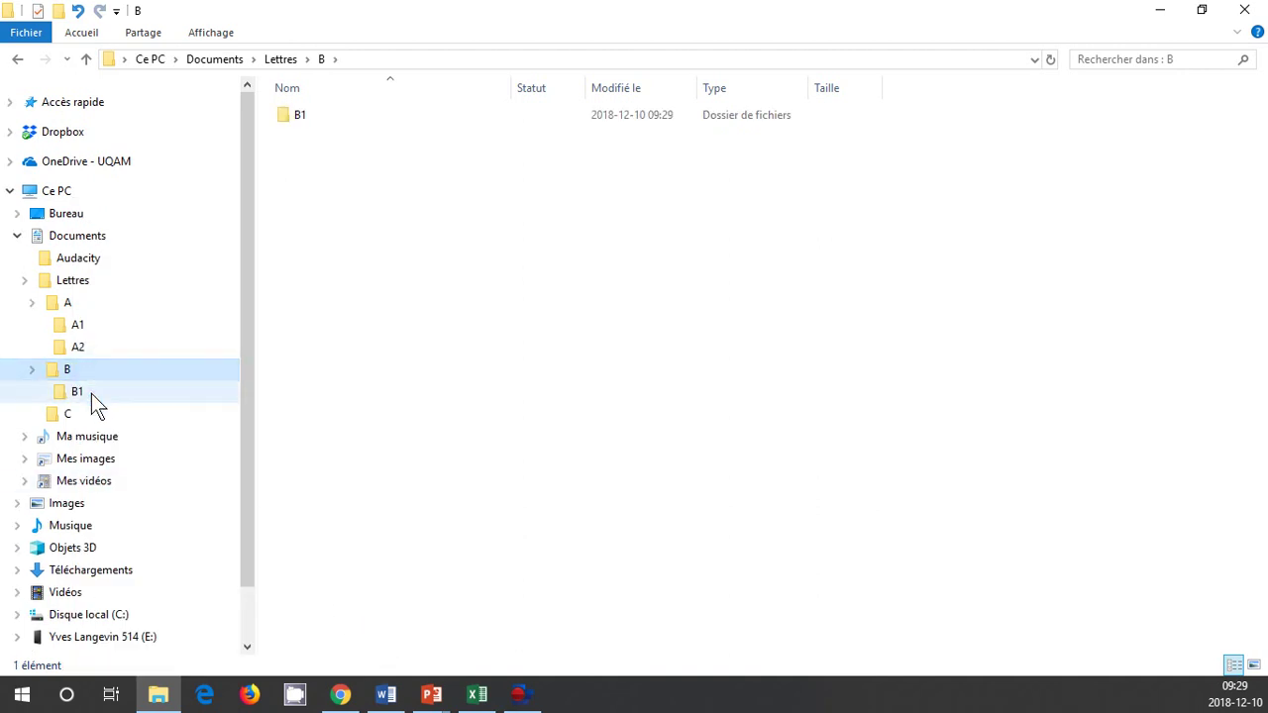
pyautogui.click(91, 393)
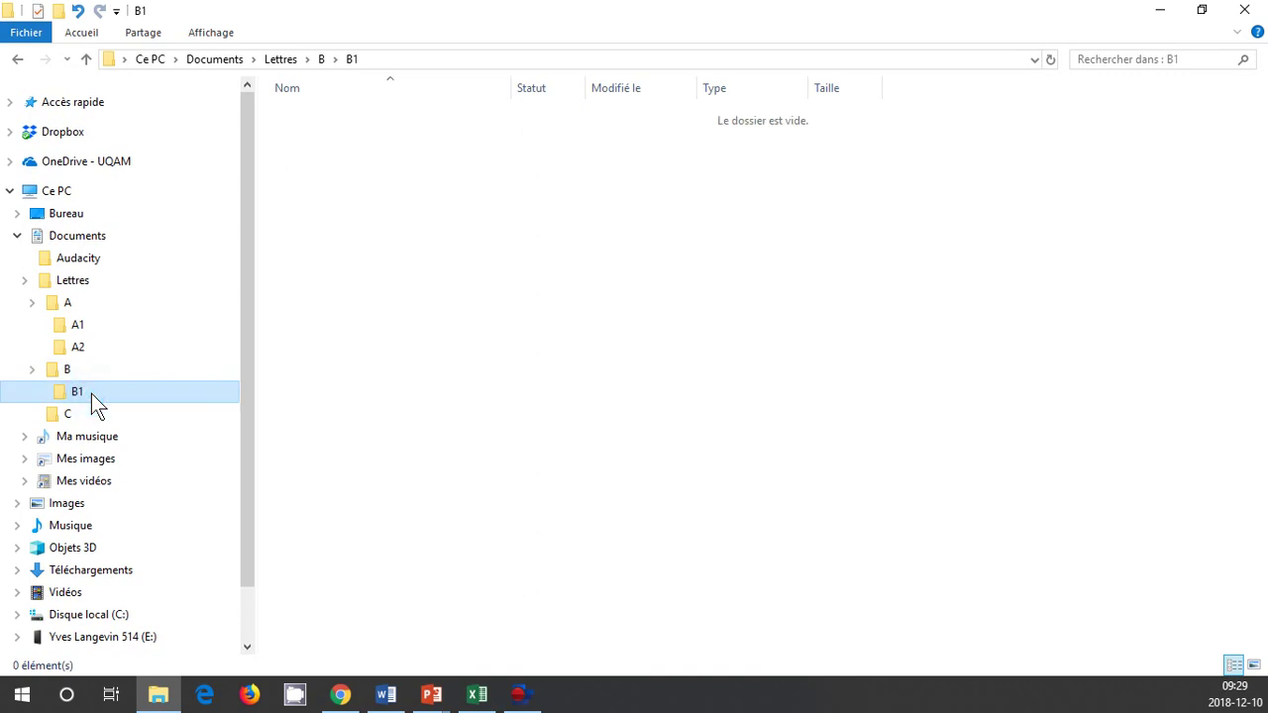
pyautogui.click(80, 372)
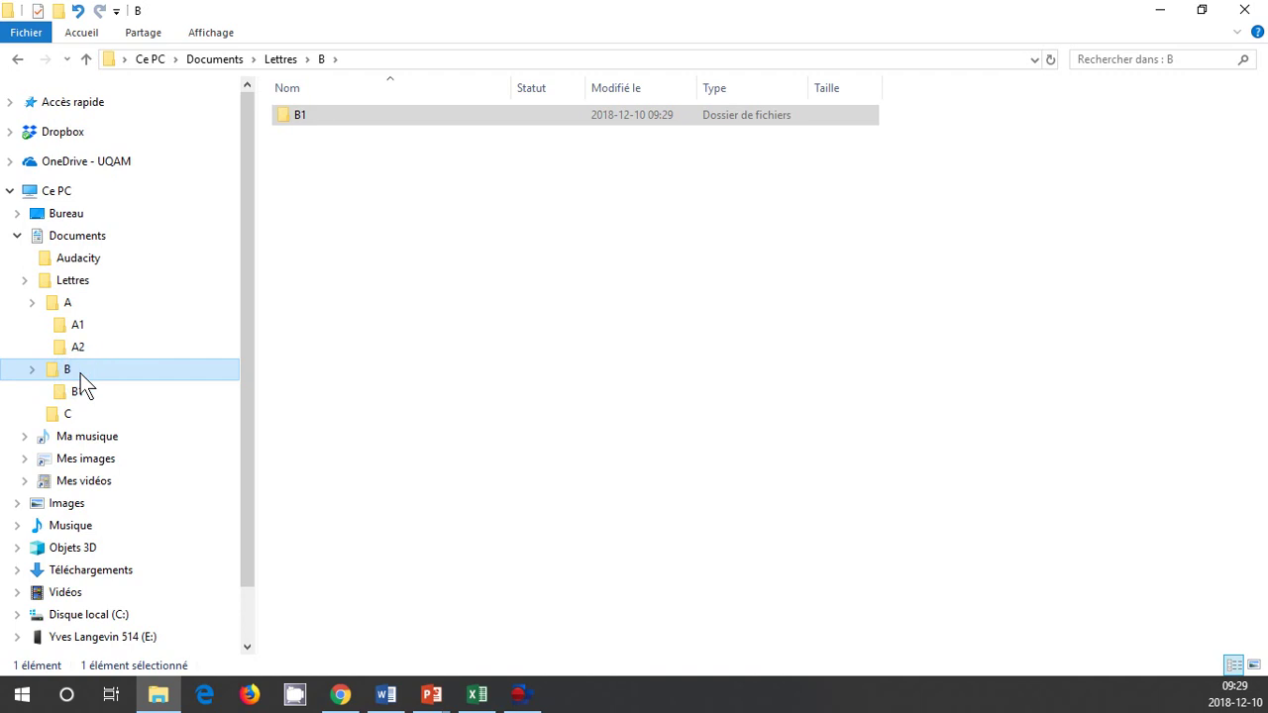
pyautogui.rightClick(80, 373)
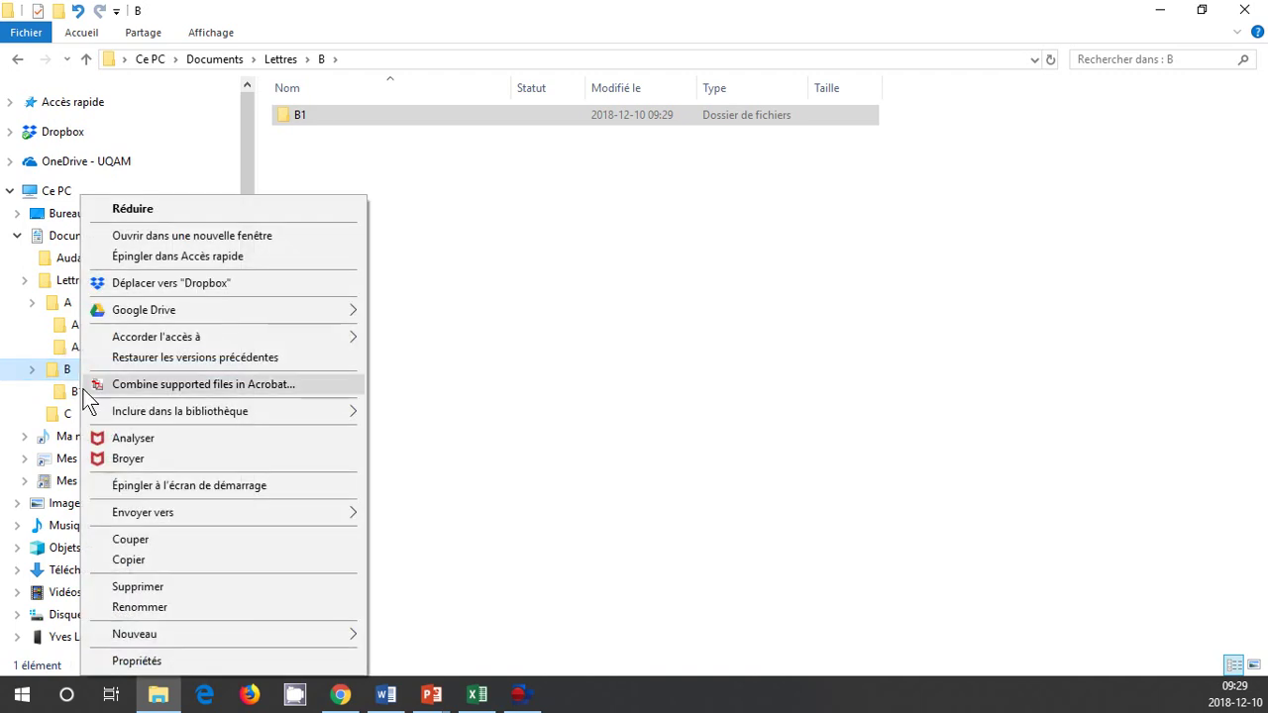
pyautogui.moveTo(337, 633)
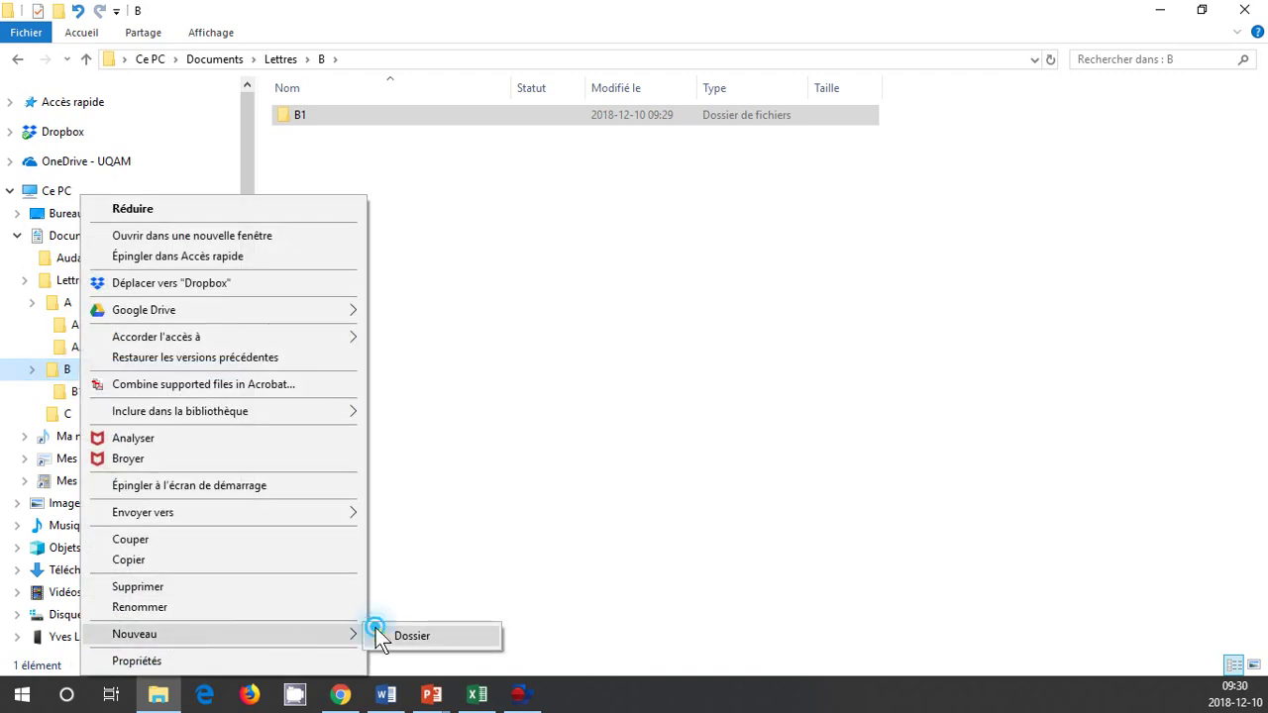
pyautogui.click(376, 630)
pyautogui.write('B2')
pyautogui.press('Return')
# Create a subfolder named C1 inside folder C of Lettres
pyautogui.click(49, 435)
pyautogui.rightClick(52, 440)
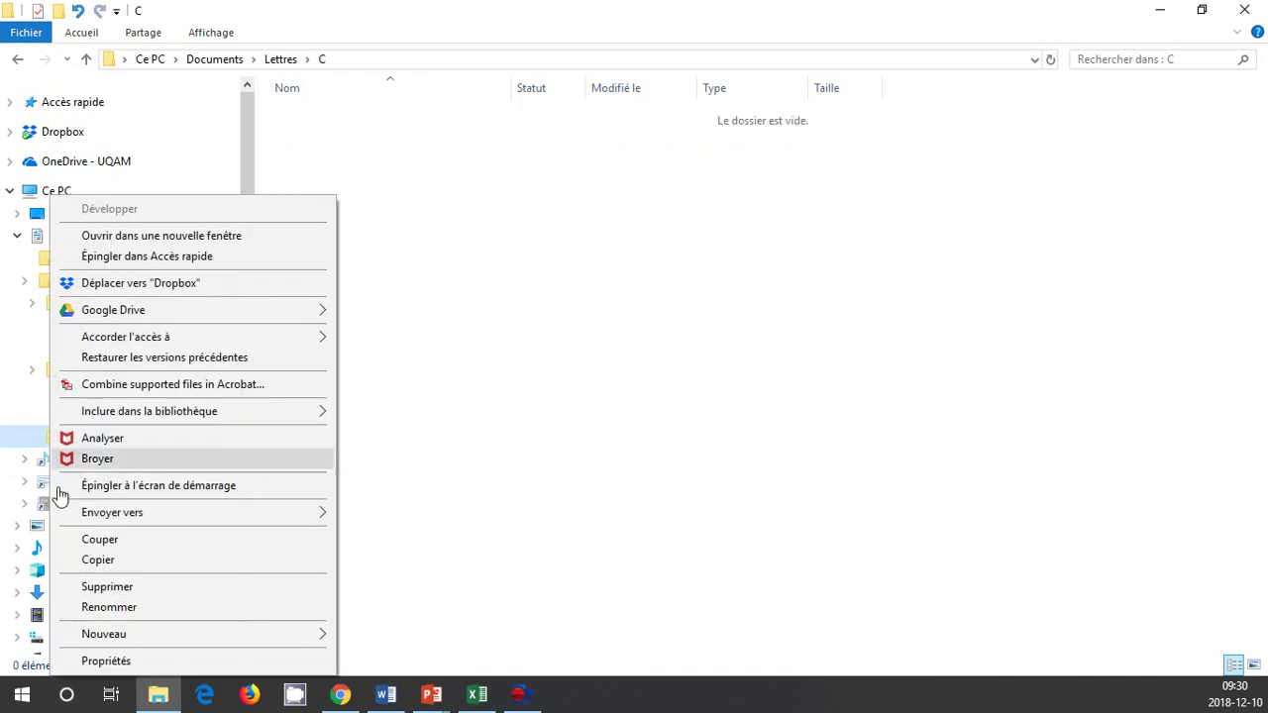
pyautogui.moveTo(252, 642)
pyautogui.click(359, 639)
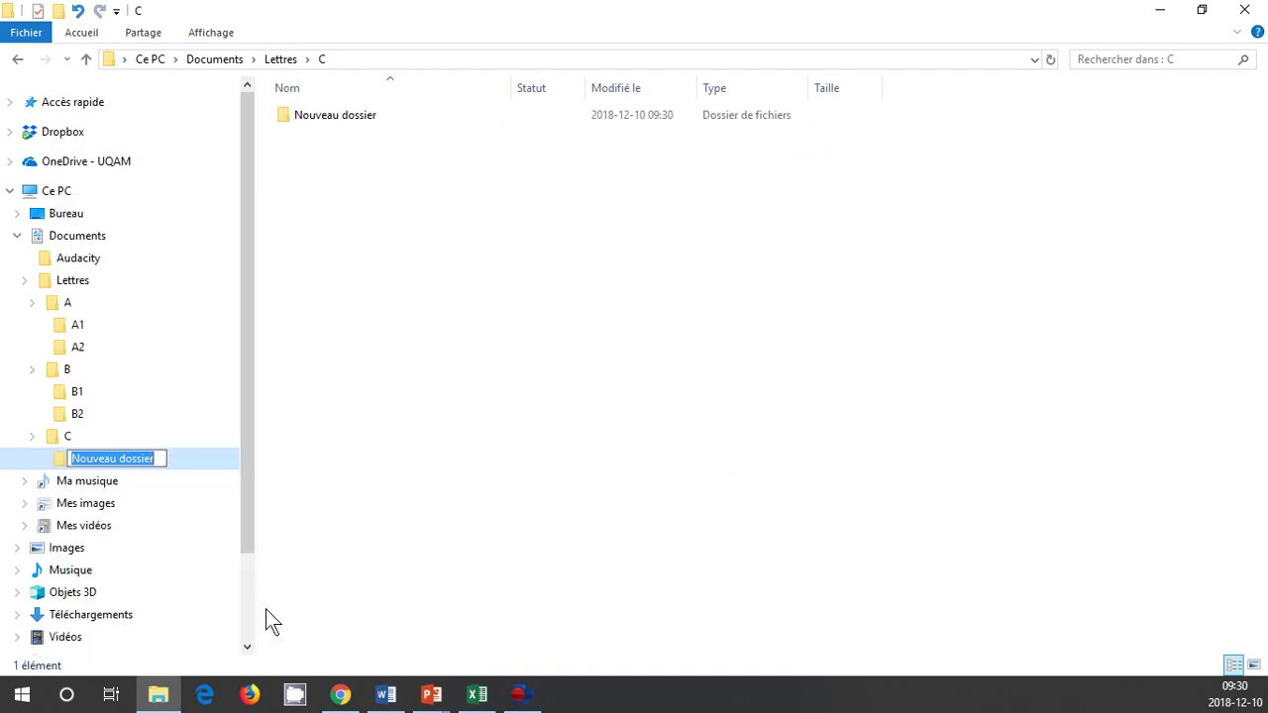
pyautogui.write('C1')
pyautogui.press('Escape')
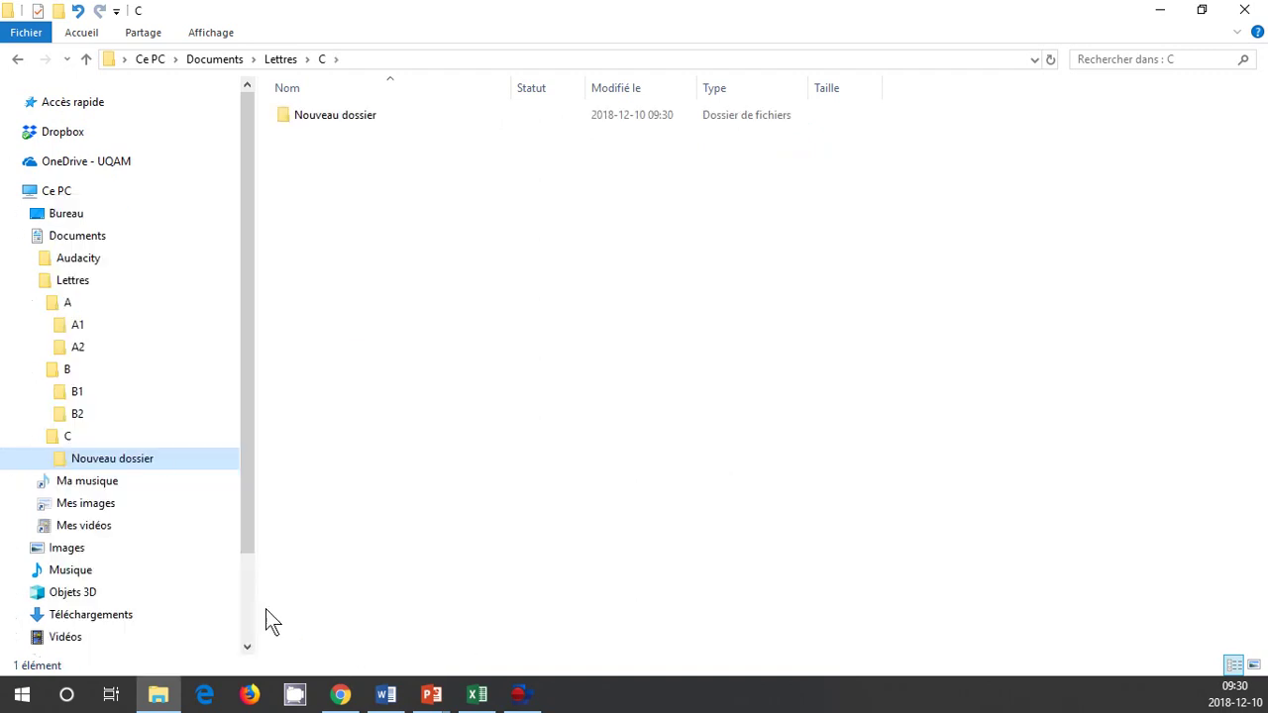
# Create a second subfolder named C2 inside folder C
pyautogui.click(57, 437)
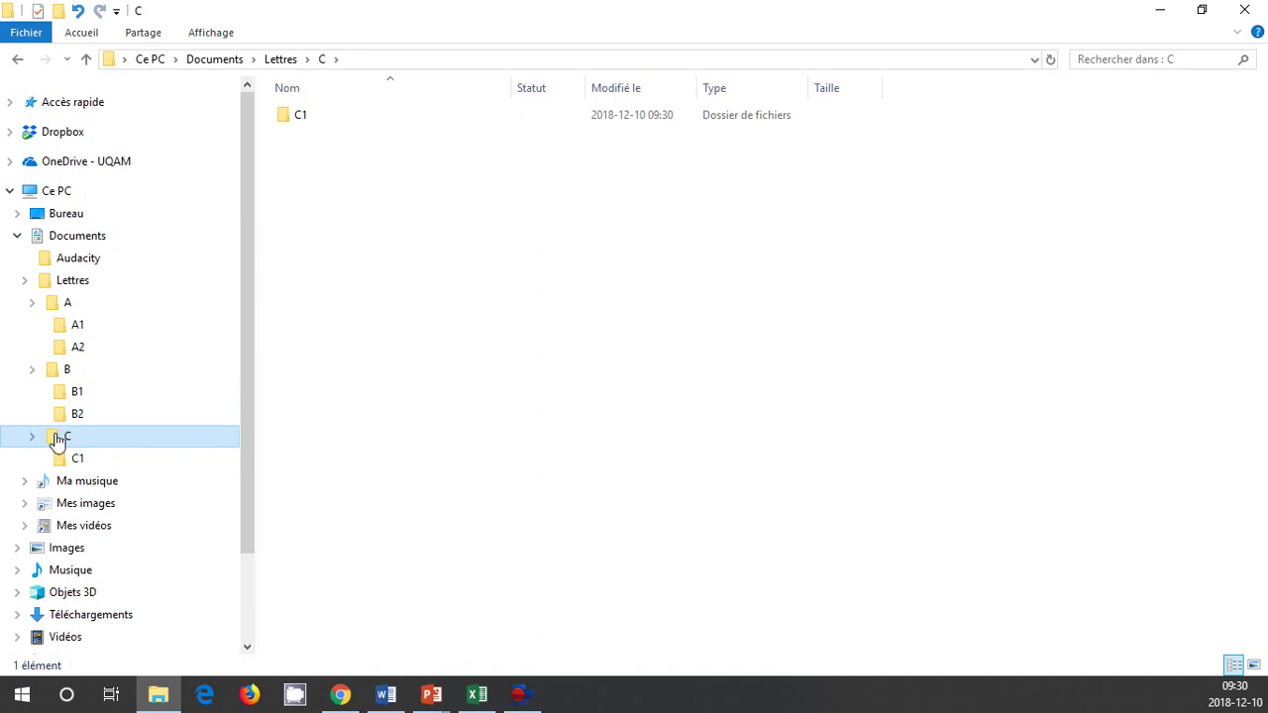
pyautogui.rightClick(56, 437)
pyautogui.moveTo(317, 635)
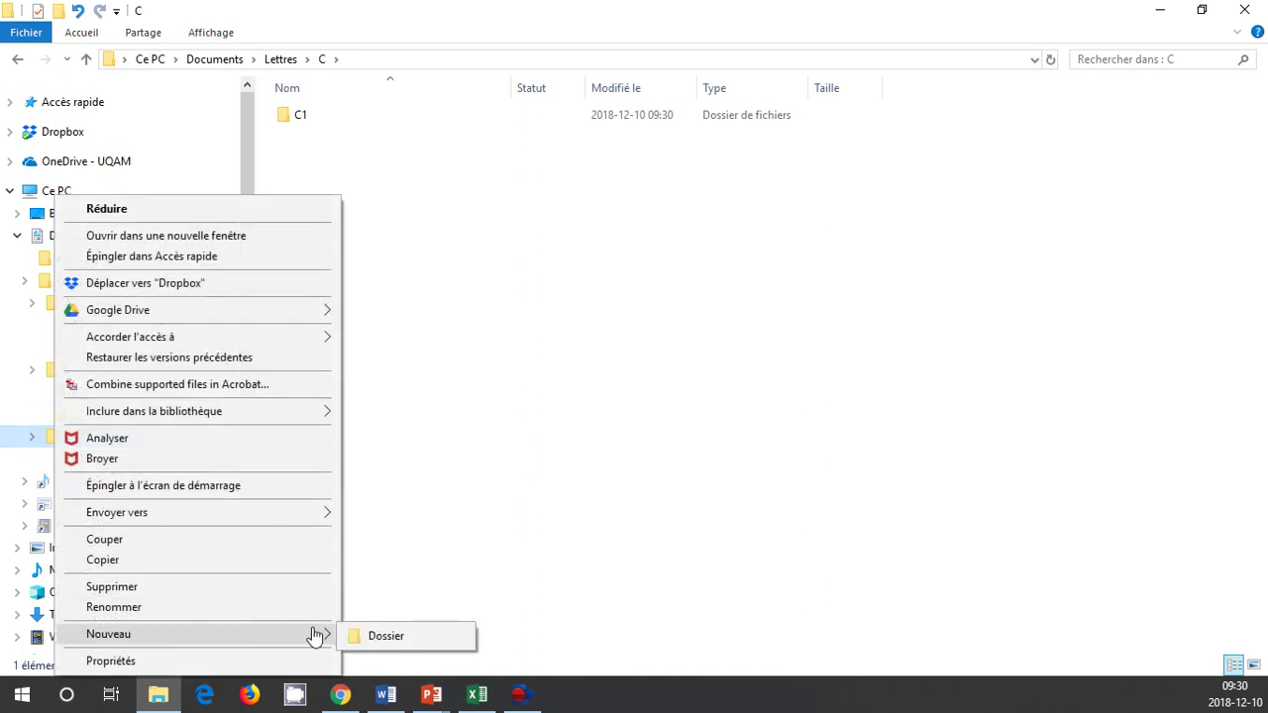
pyautogui.click(384, 636)
pyautogui.write('C')
pyautogui.press('Return')
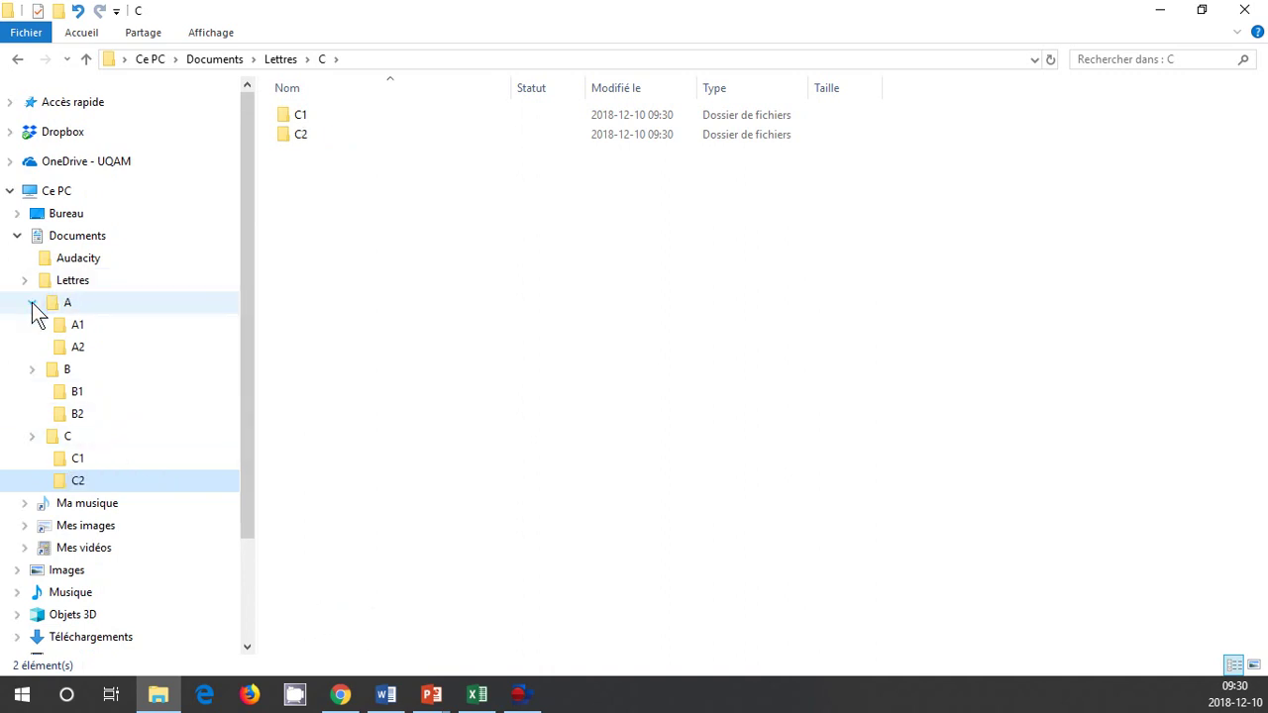
# Collapse folders A, B and C under Lettres in the folder tree
pyautogui.click(31, 302)
pyautogui.click(31, 325)
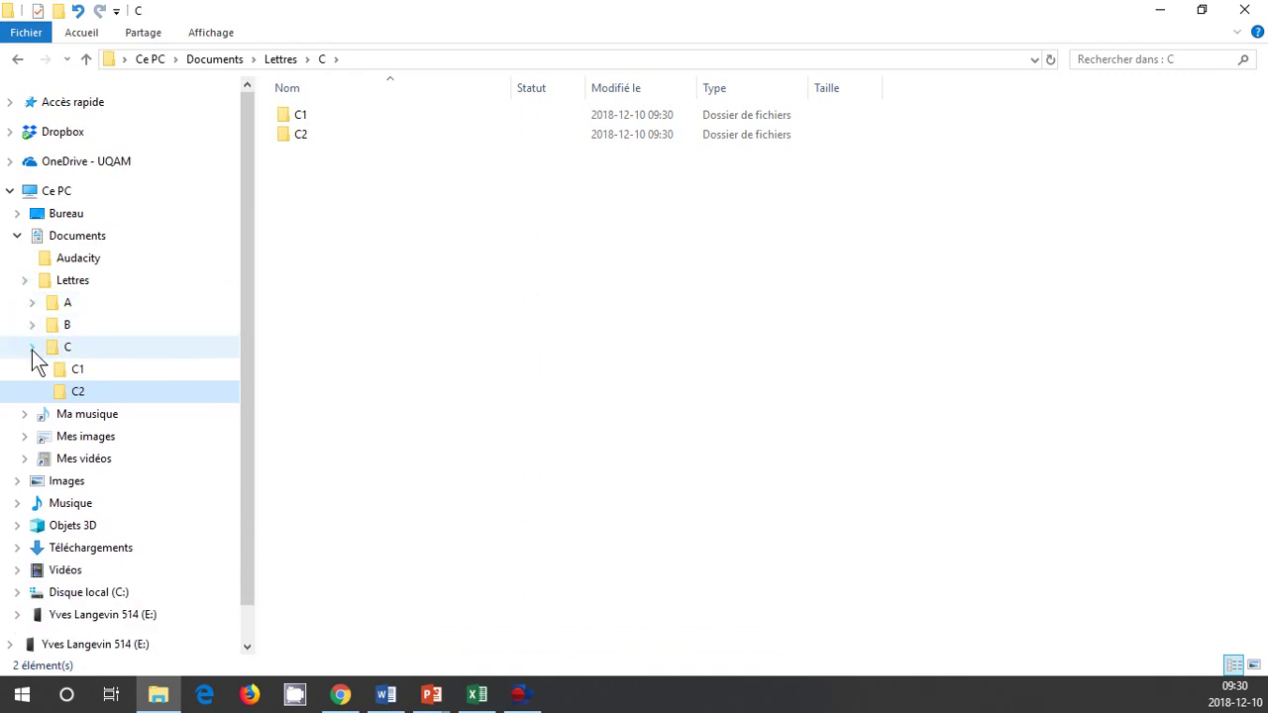
pyautogui.click(31, 348)
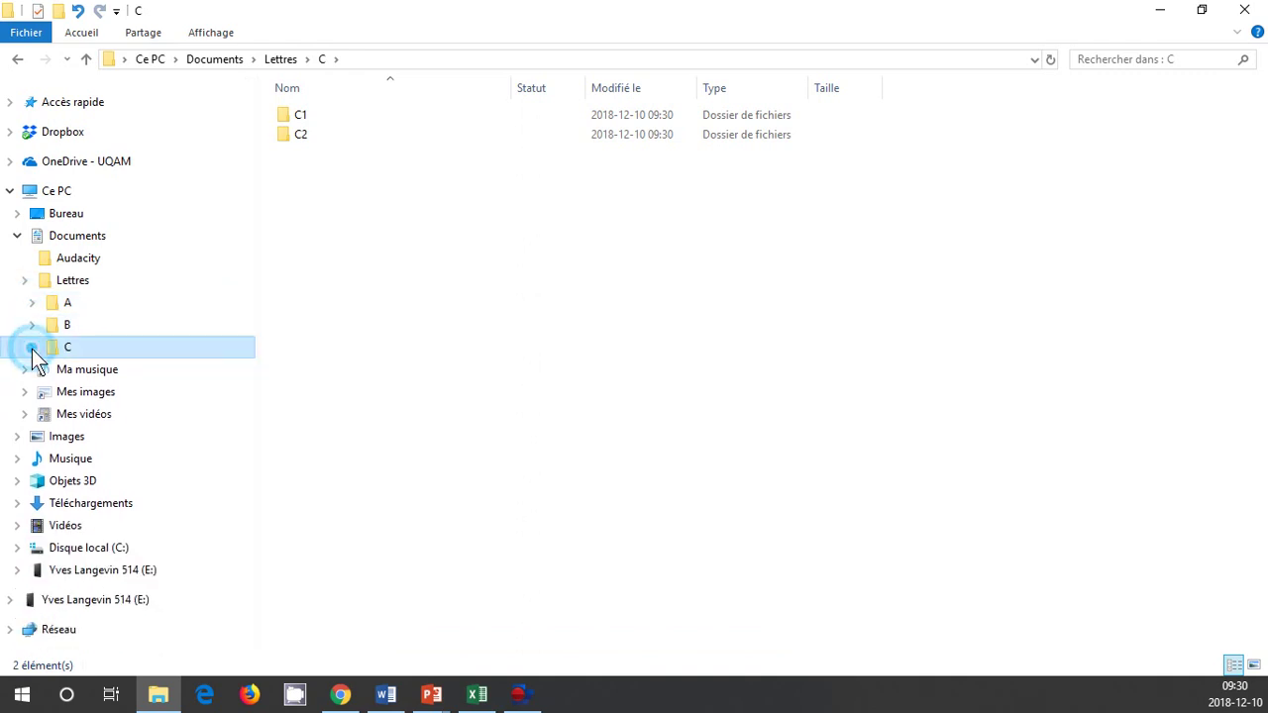
# Check the contents of the Lettres folder and of its subfolders A, B and C in turn
pyautogui.click(71, 284)
pyautogui.click(284, 155)
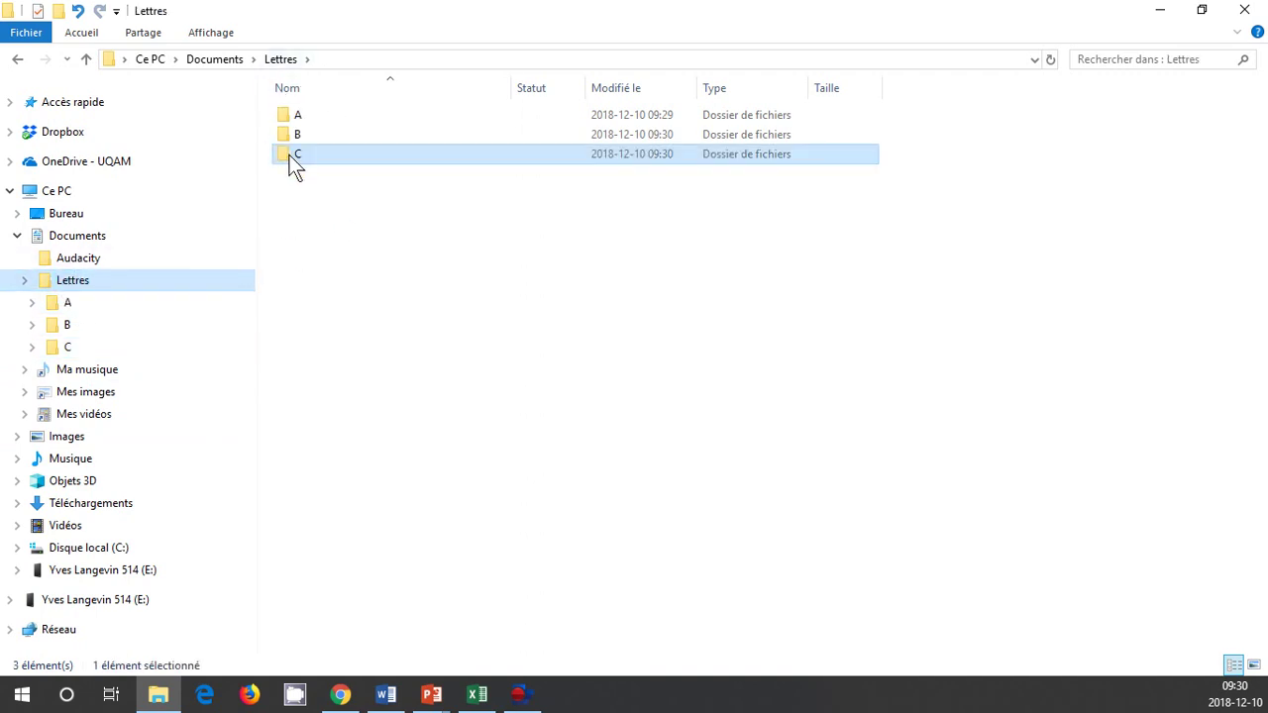
pyautogui.click(65, 303)
pyautogui.click(69, 330)
pyautogui.click(69, 346)
pyautogui.click(71, 307)
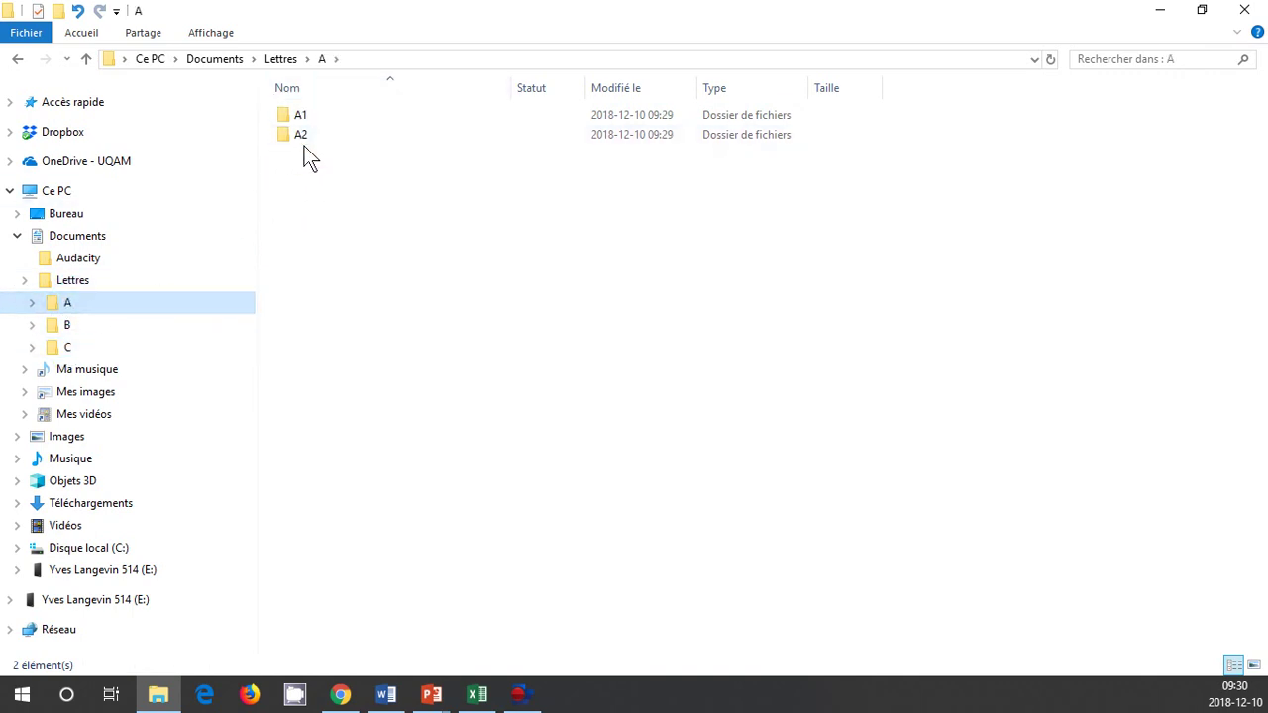
pyautogui.click(69, 330)
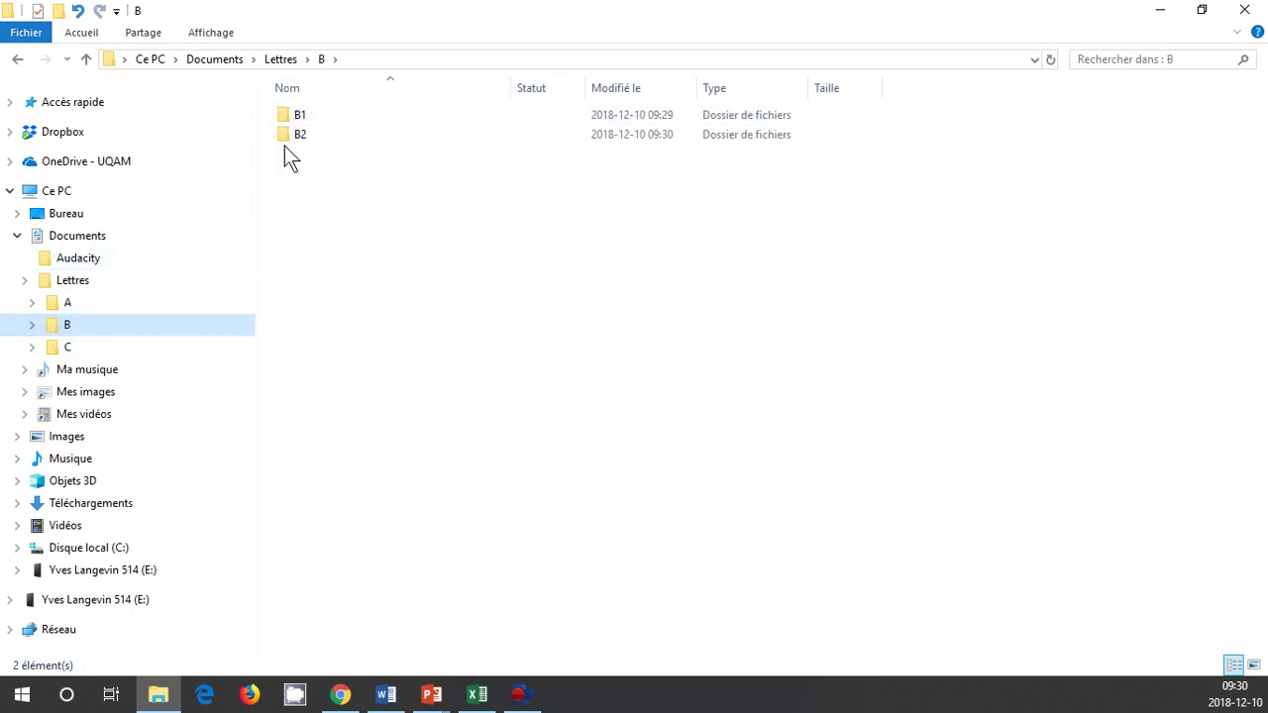
pyautogui.click(90, 347)
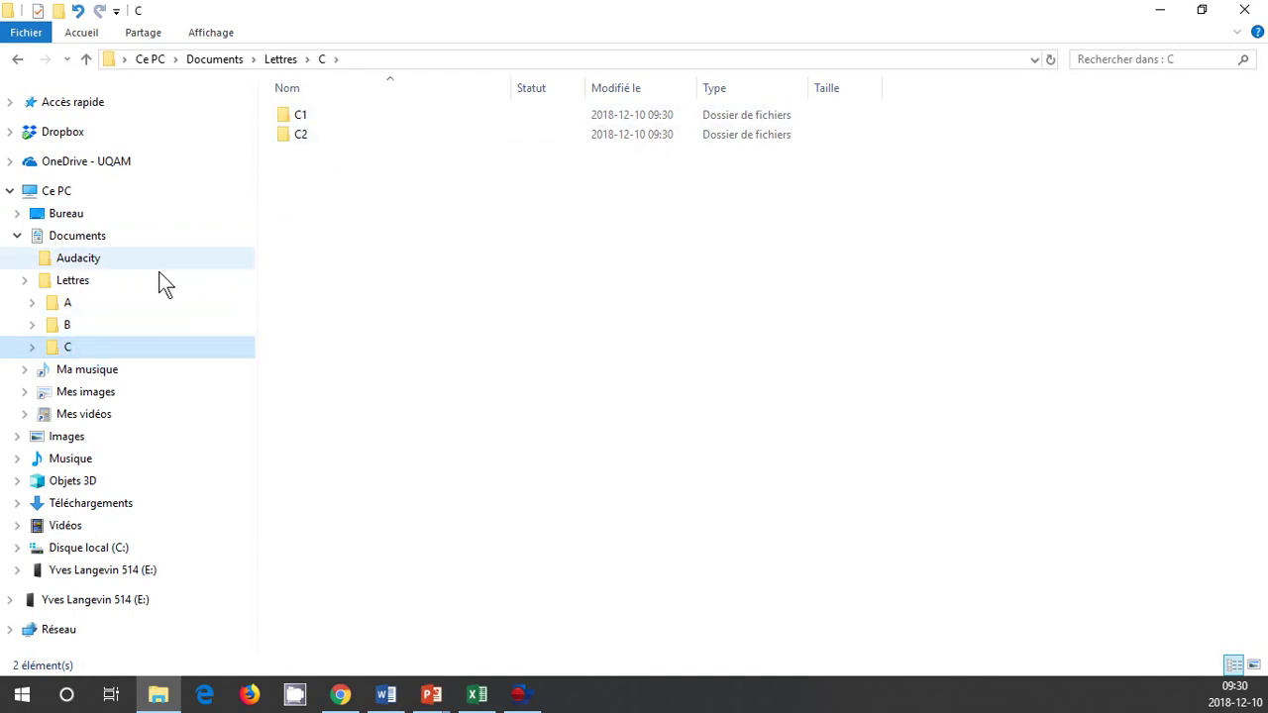
# Expand folders A, B and C in the folder tree and view the contents of A and A1
pyautogui.click(31, 303)
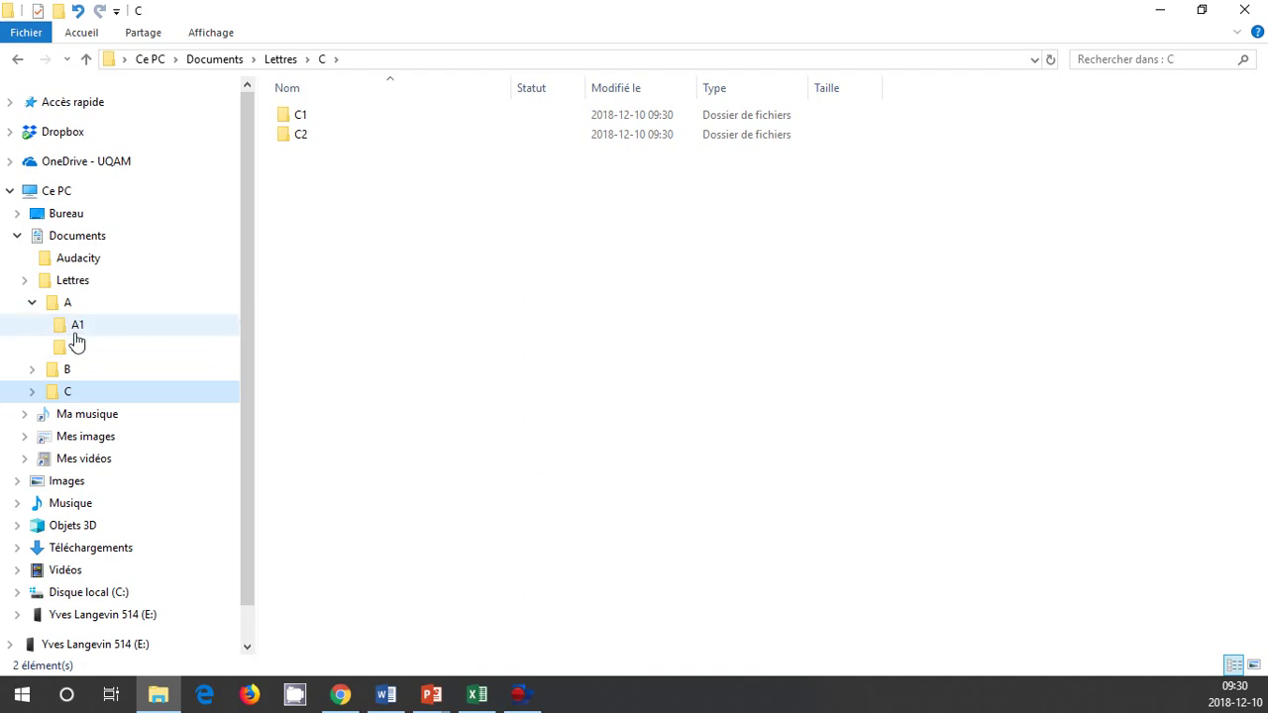
pyautogui.click(67, 305)
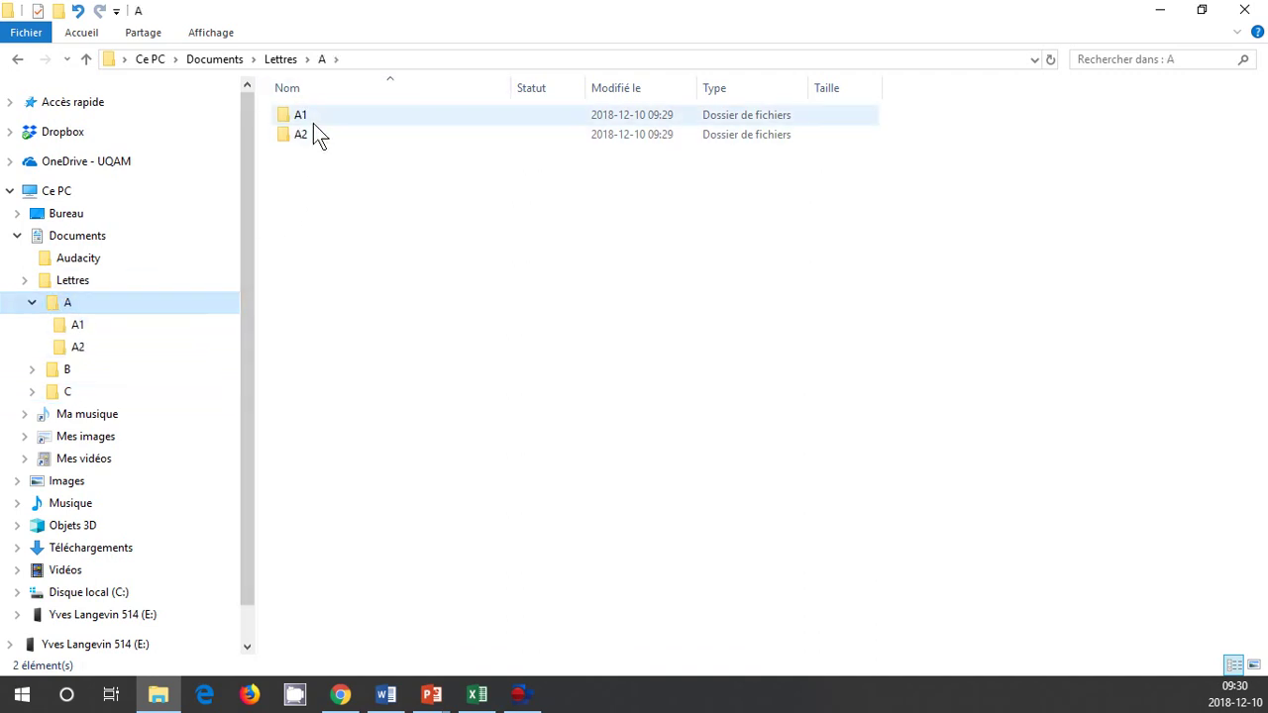
pyautogui.click(95, 326)
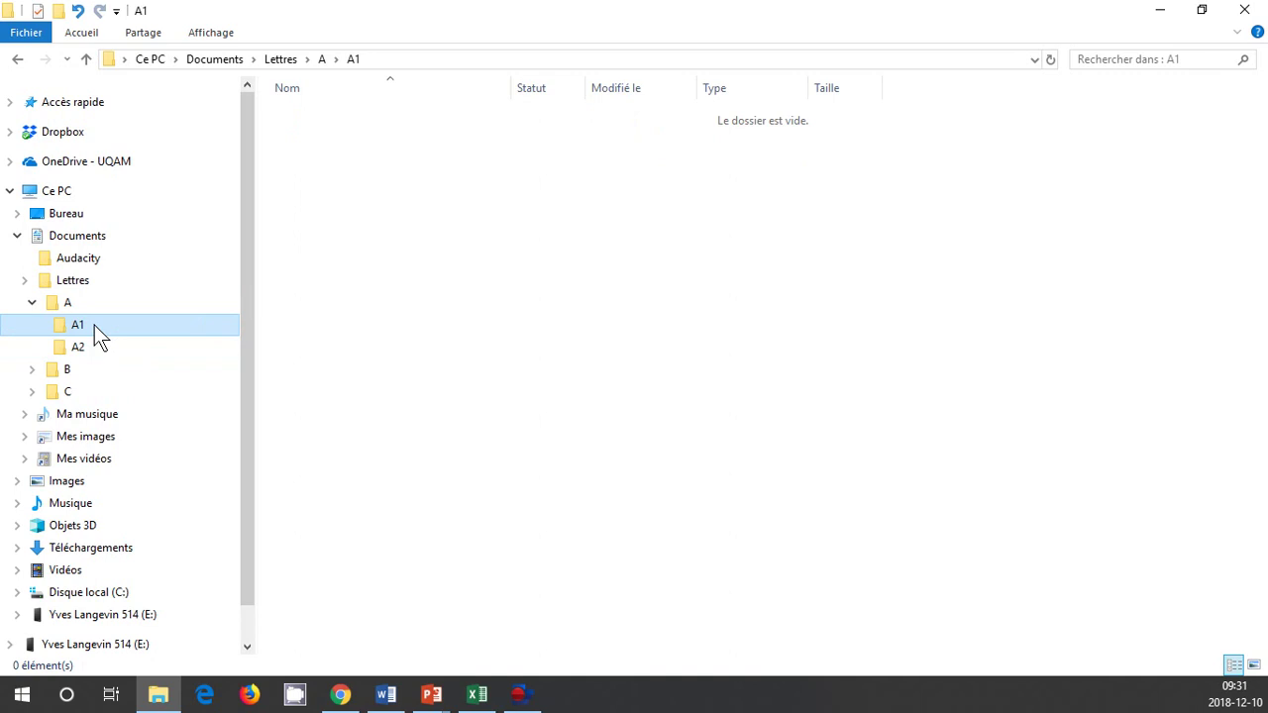
pyautogui.click(33, 369)
pyautogui.click(32, 436)
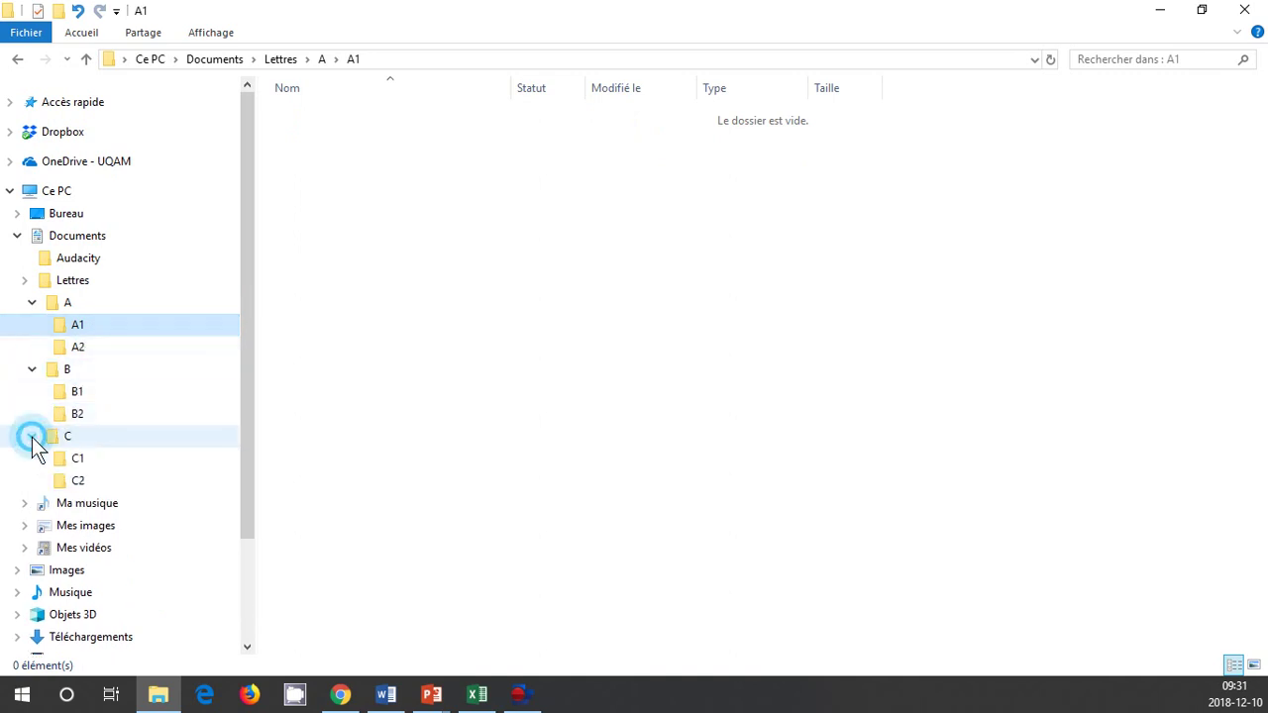
# Rename the A1 subfolder of folder A as A01
pyautogui.click(74, 332)
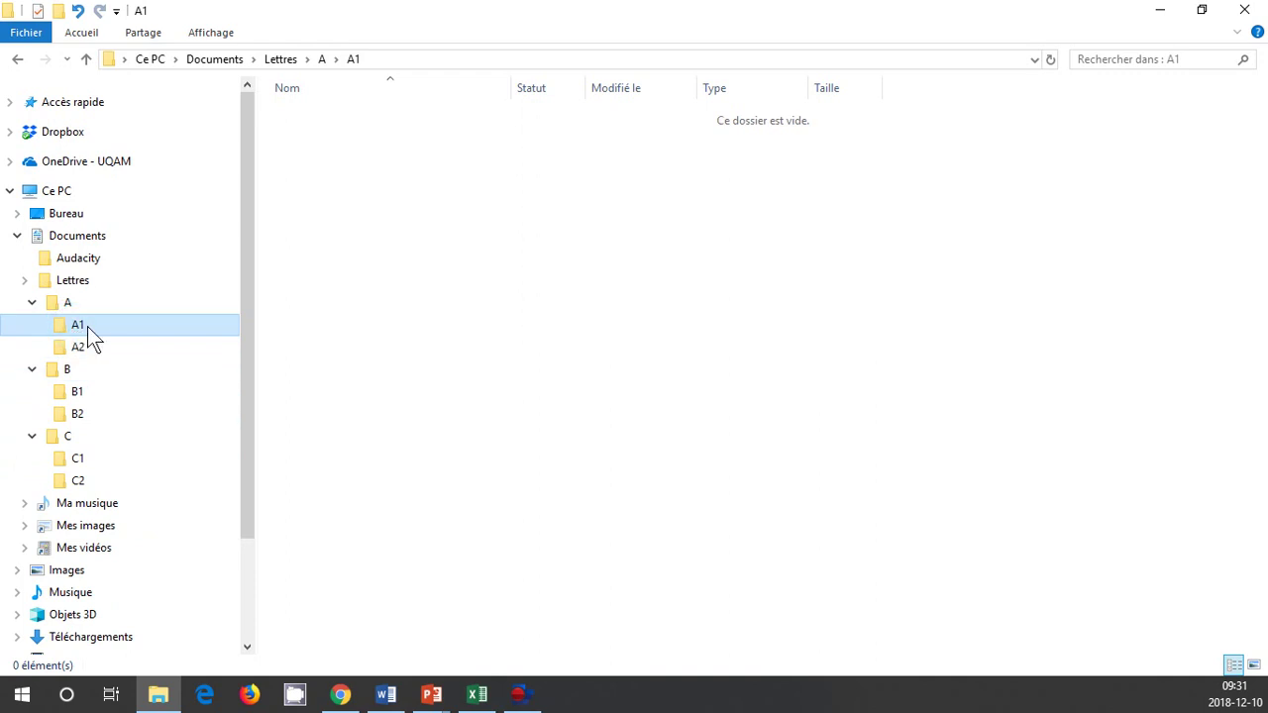
pyautogui.click(87, 326)
pyautogui.rightClick(88, 326)
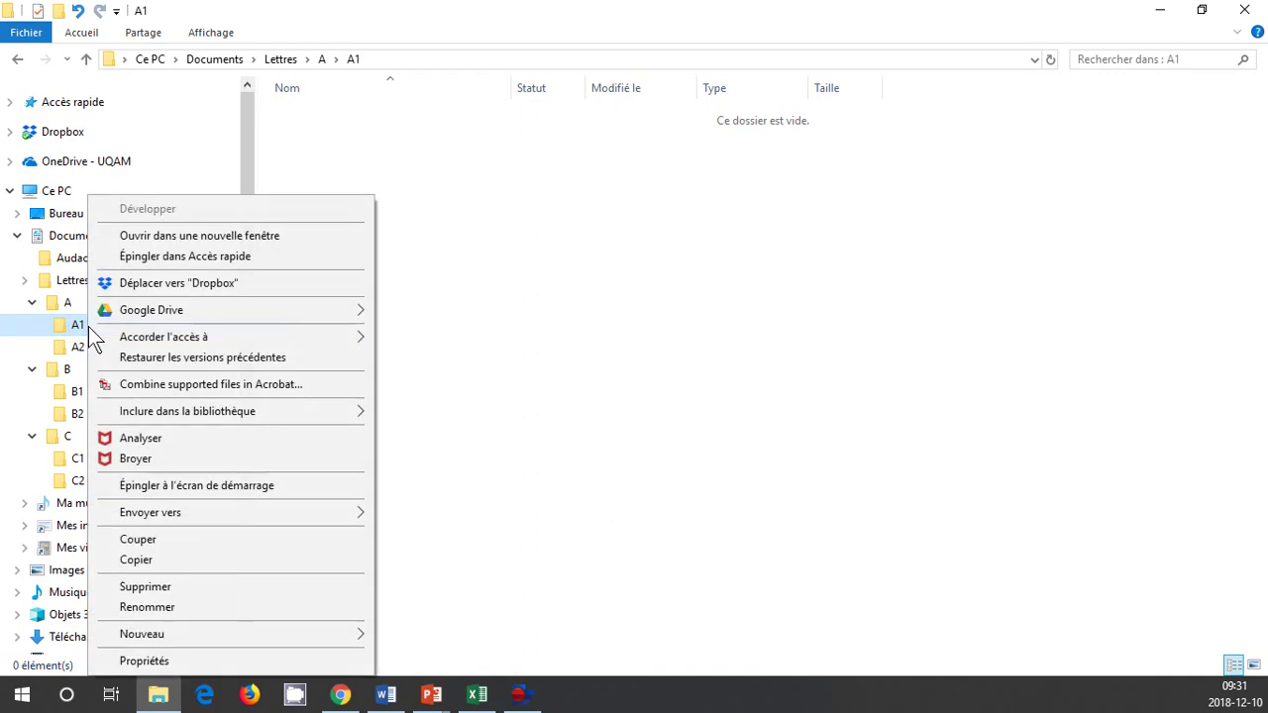
pyautogui.click(158, 604)
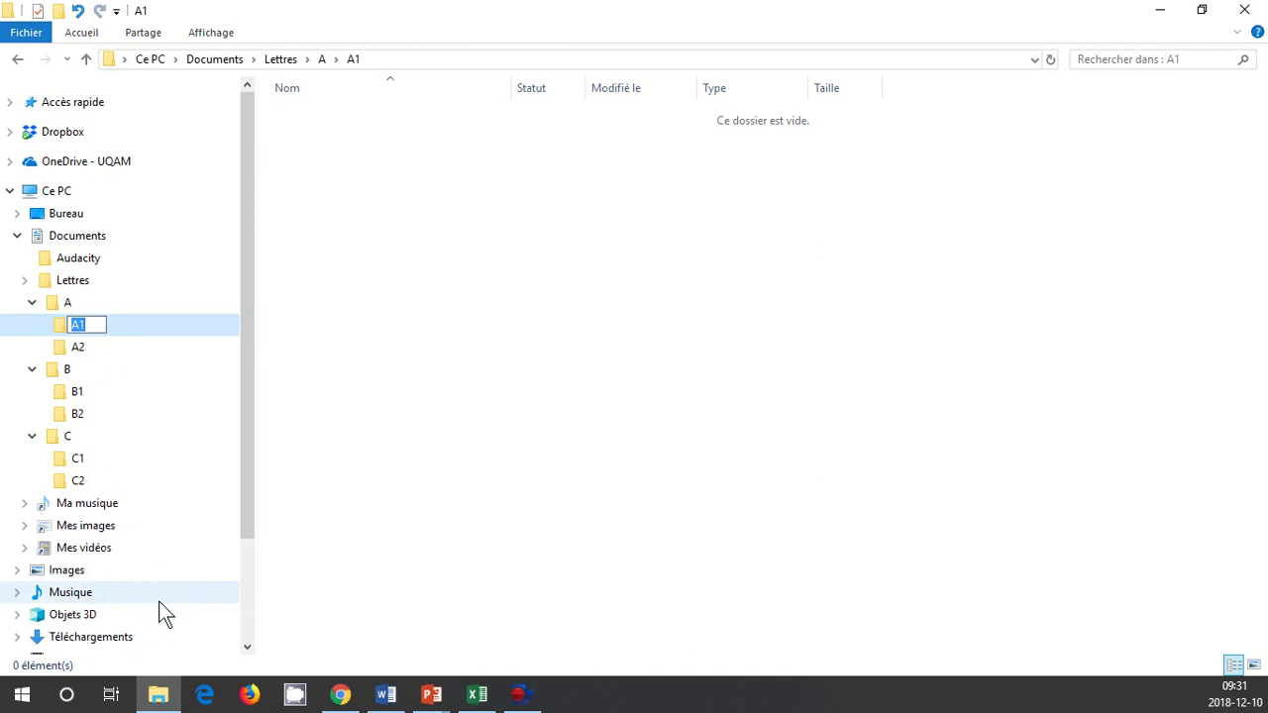
pyautogui.write('A0')
pyautogui.press('Escape')
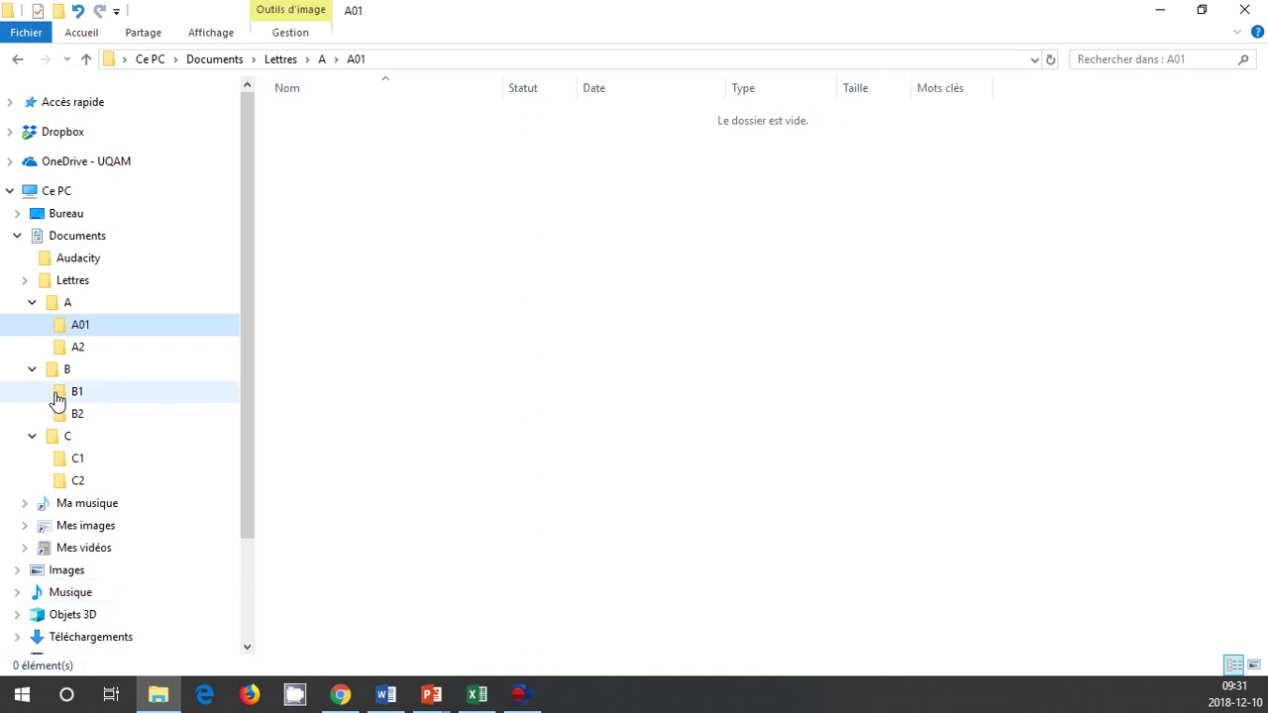
# Rename the A2 subfolder of folder A as A02
pyautogui.click(80, 348)
pyautogui.rightClick(82, 350)
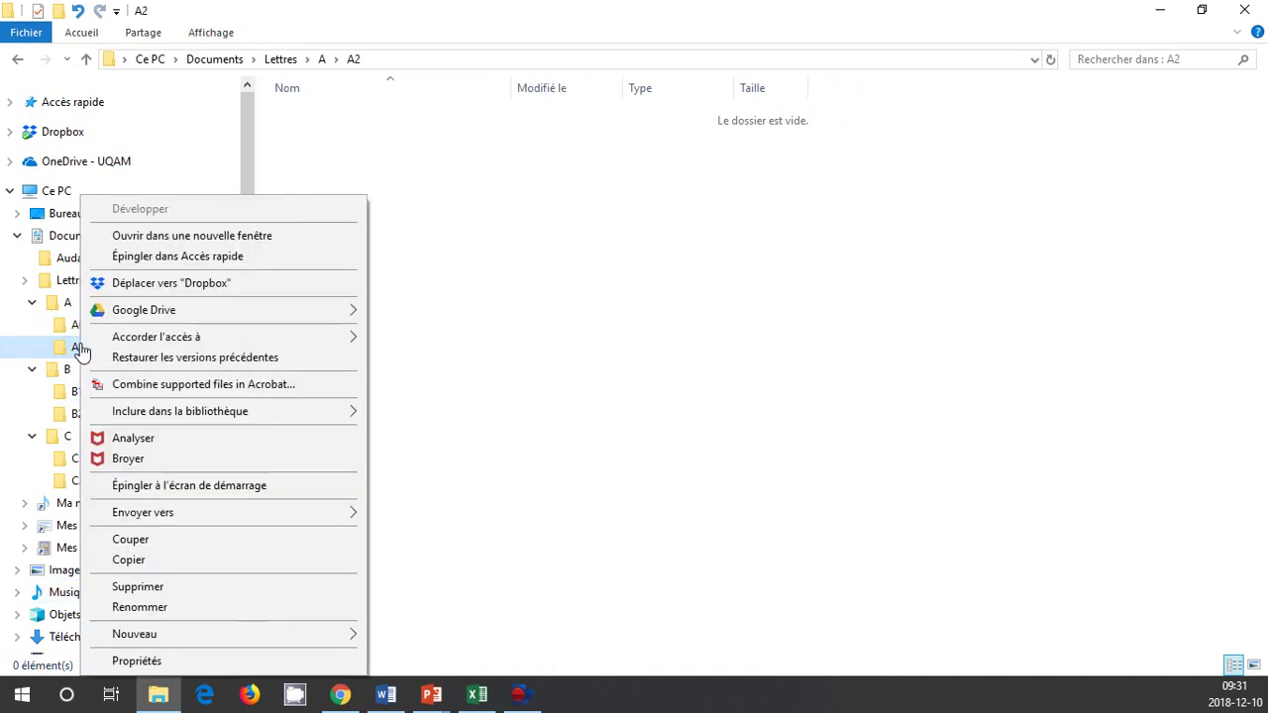
pyautogui.click(159, 606)
pyautogui.press('Right')
pyautogui.press('Left')
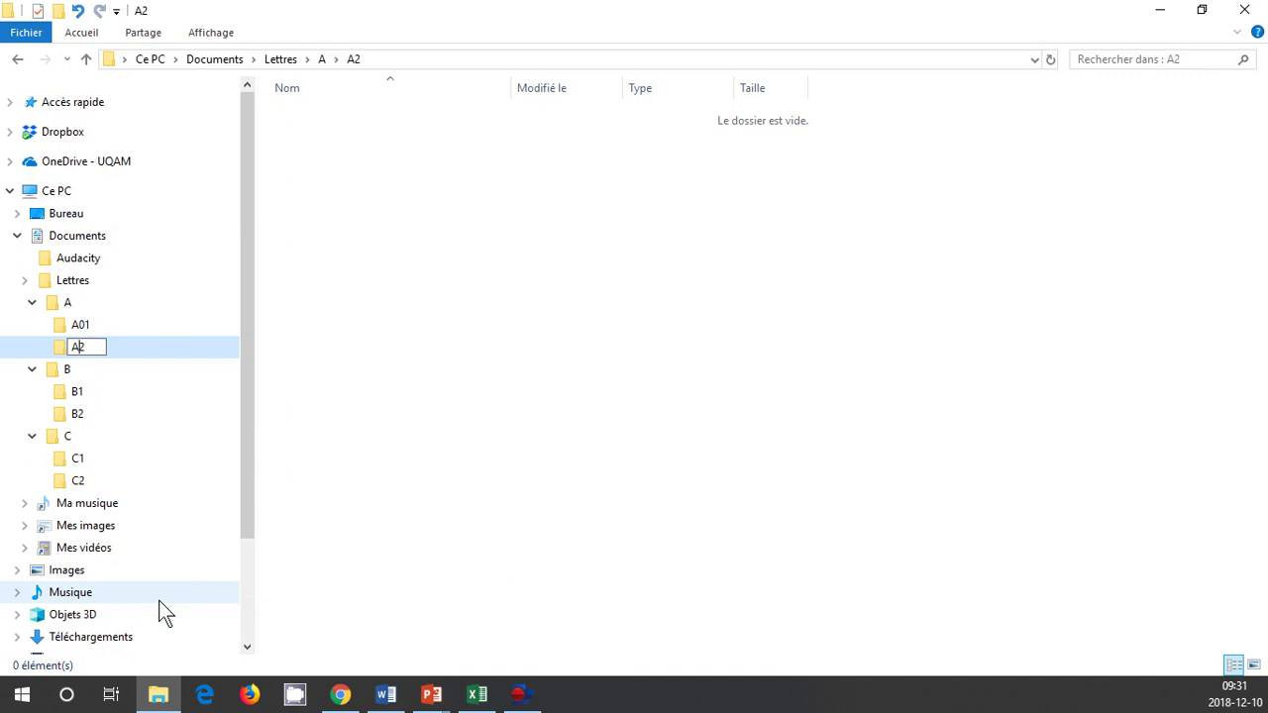
pyautogui.write('0')
pyautogui.press('Escape')
# Rename the B1 subfolder of folder B as B01
pyautogui.click(89, 394)
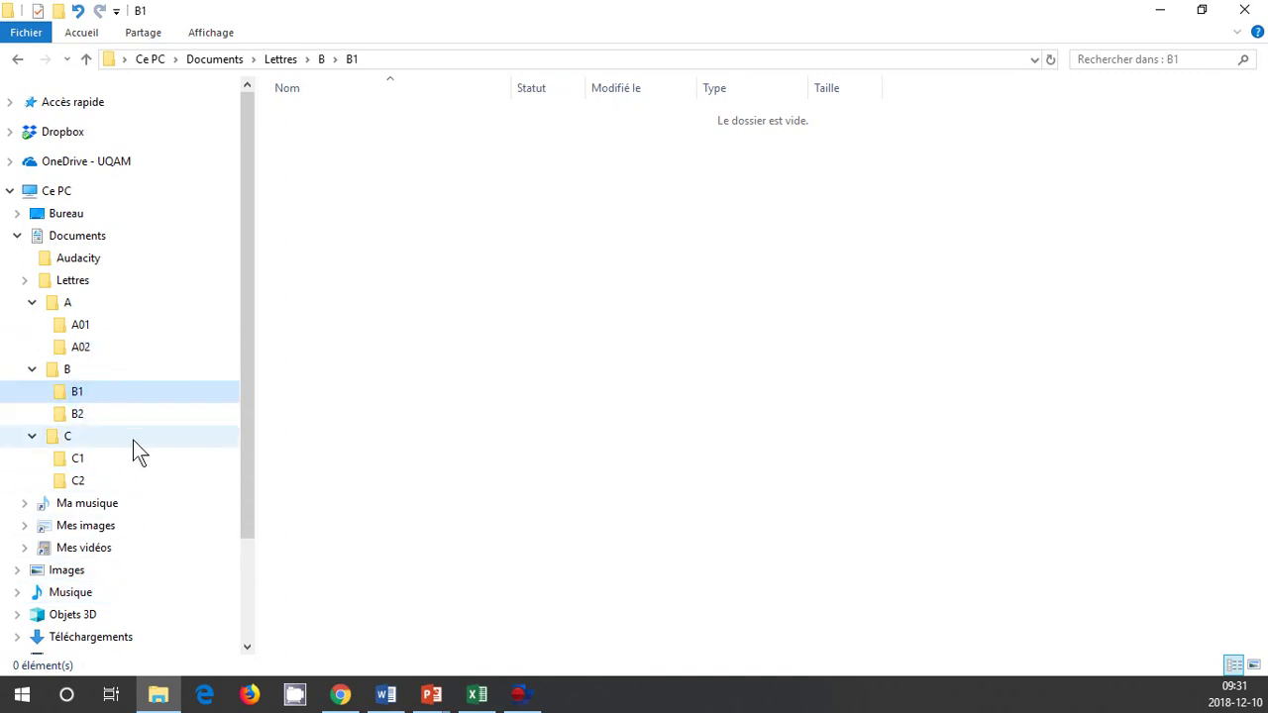
pyautogui.press('F2')
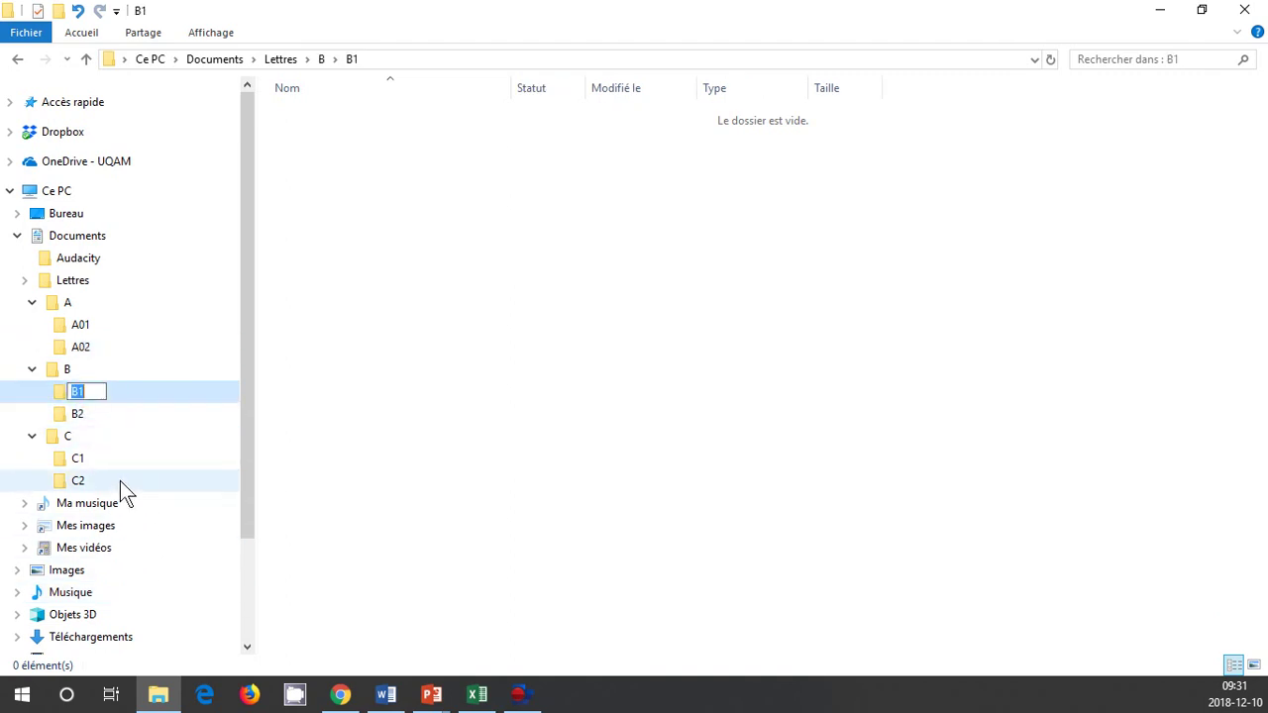
pyautogui.press('Right')
pyautogui.press('Left')
pyautogui.write('0')
pyautogui.press('Return')
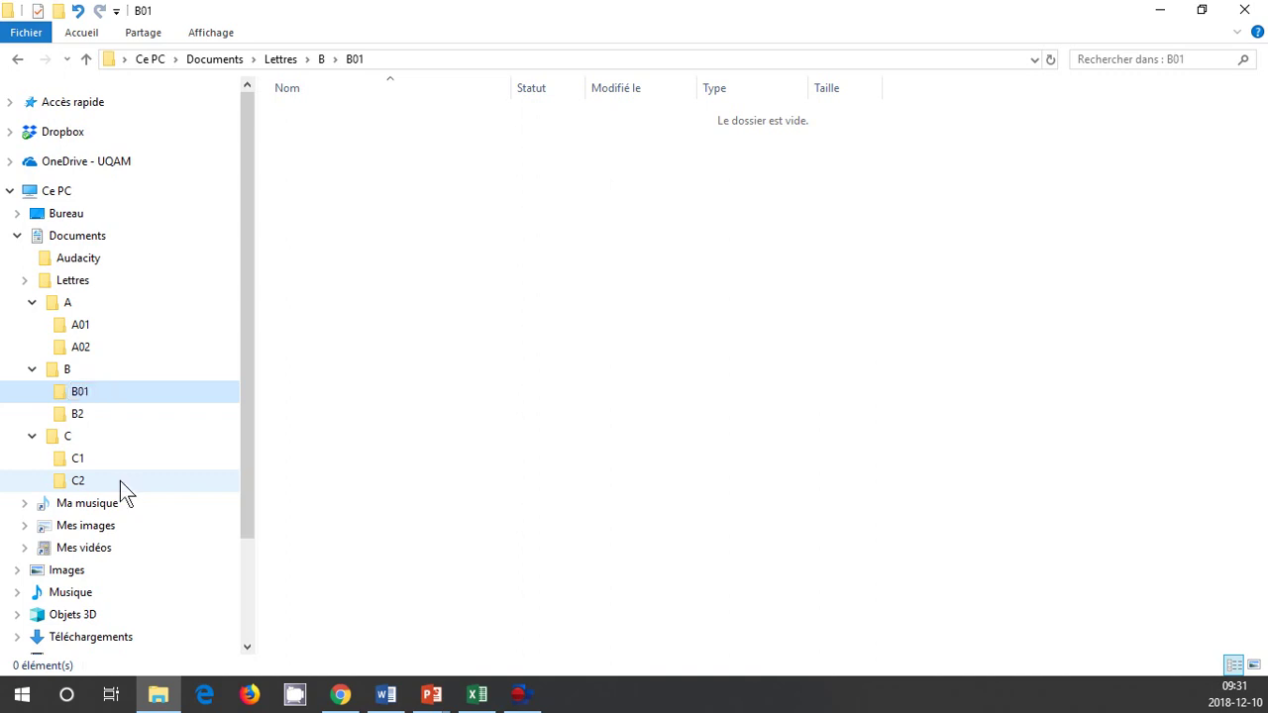
# Rename the B2 subfolder of folder B as B02
pyautogui.press('Down')
pyautogui.press('F2')
pyautogui.press('Left')
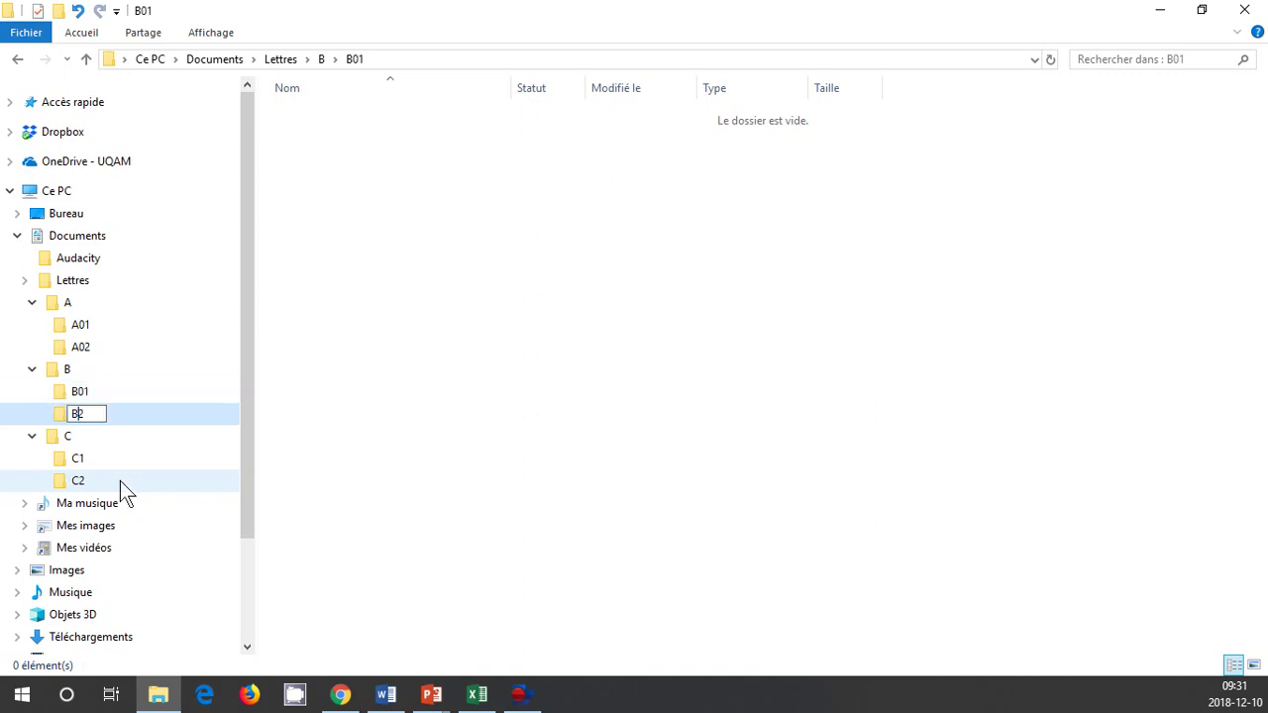
pyautogui.write('0')
pyautogui.press('Return')
pyautogui.press('Up')
pyautogui.press('Up')
pyautogui.press('Up')
pyautogui.press('Up')
pyautogui.press('Up')
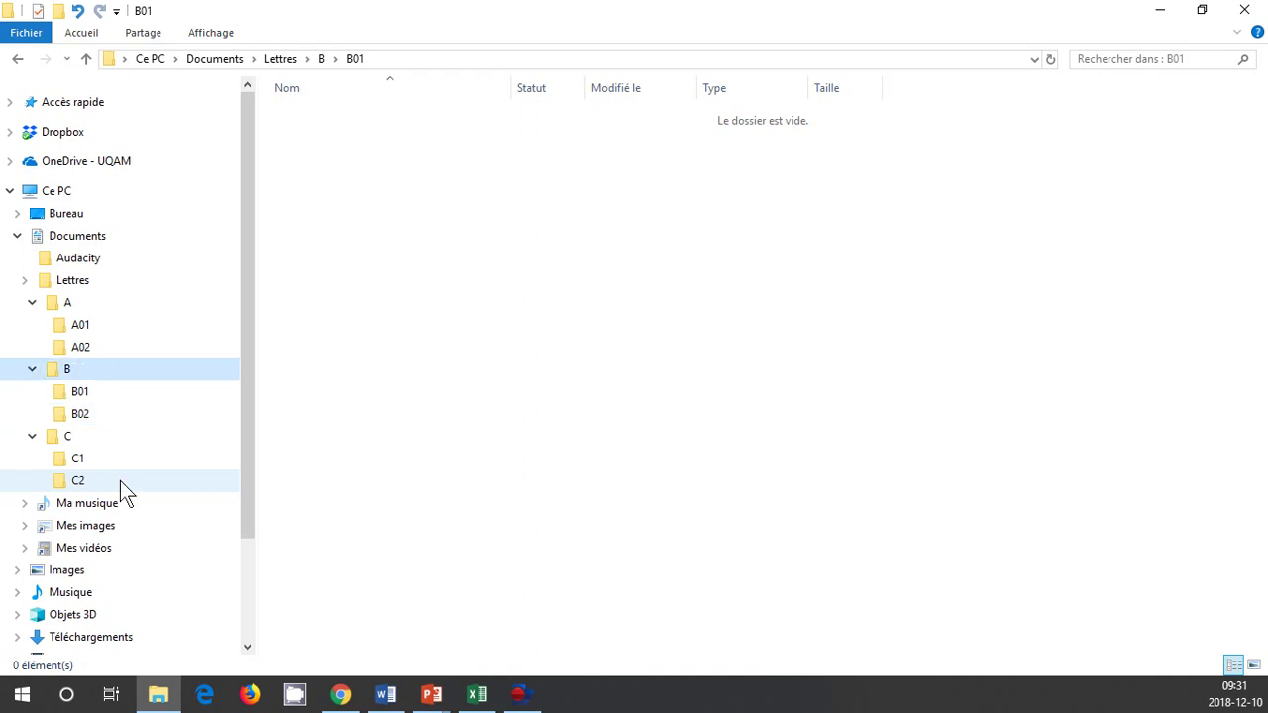
pyautogui.press('Down')
pyautogui.press('Down')
pyautogui.press('Down')
pyautogui.press('Down')
pyautogui.press('Up')
pyautogui.press('Up')
pyautogui.press('Up')
pyautogui.press('Up')
# Rename the C1 subfolder of folder C as C01
pyautogui.press('Down')
pyautogui.press('Down')
pyautogui.press('Down')
pyautogui.press('Down')
pyautogui.press('Down')
pyautogui.press('Down')
pyautogui.press('Down')
pyautogui.press('F2')
pyautogui.press('Escape')
# Rename the C2 subfolder of folder C as C02
pyautogui.press('Down')
pyautogui.press('F2')
pyautogui.press('Escape')
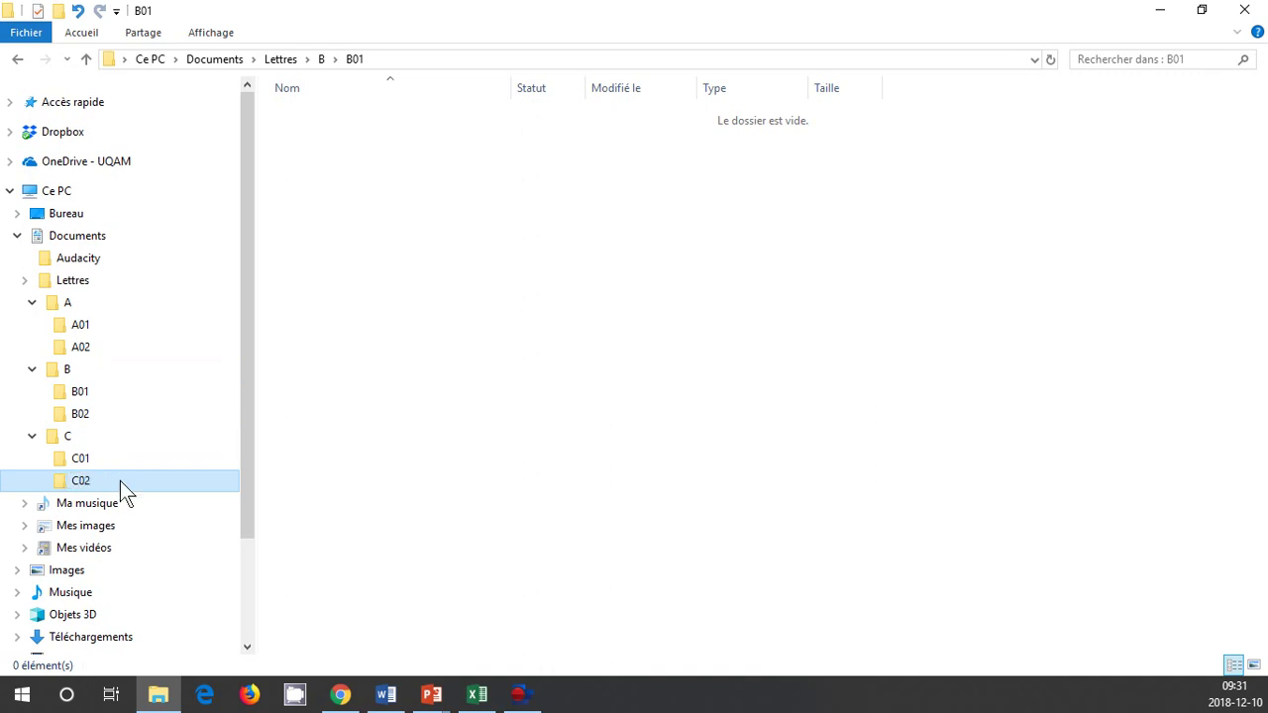
# Select subfolder A01 of folder A in the tree and switch to the Journal de Montréal article in Chrome
pyautogui.press('Up')
pyautogui.press('Up')
pyautogui.press('Up')
pyautogui.press('Up')
pyautogui.press('Up')
pyautogui.press('Up')
pyautogui.press('Up')
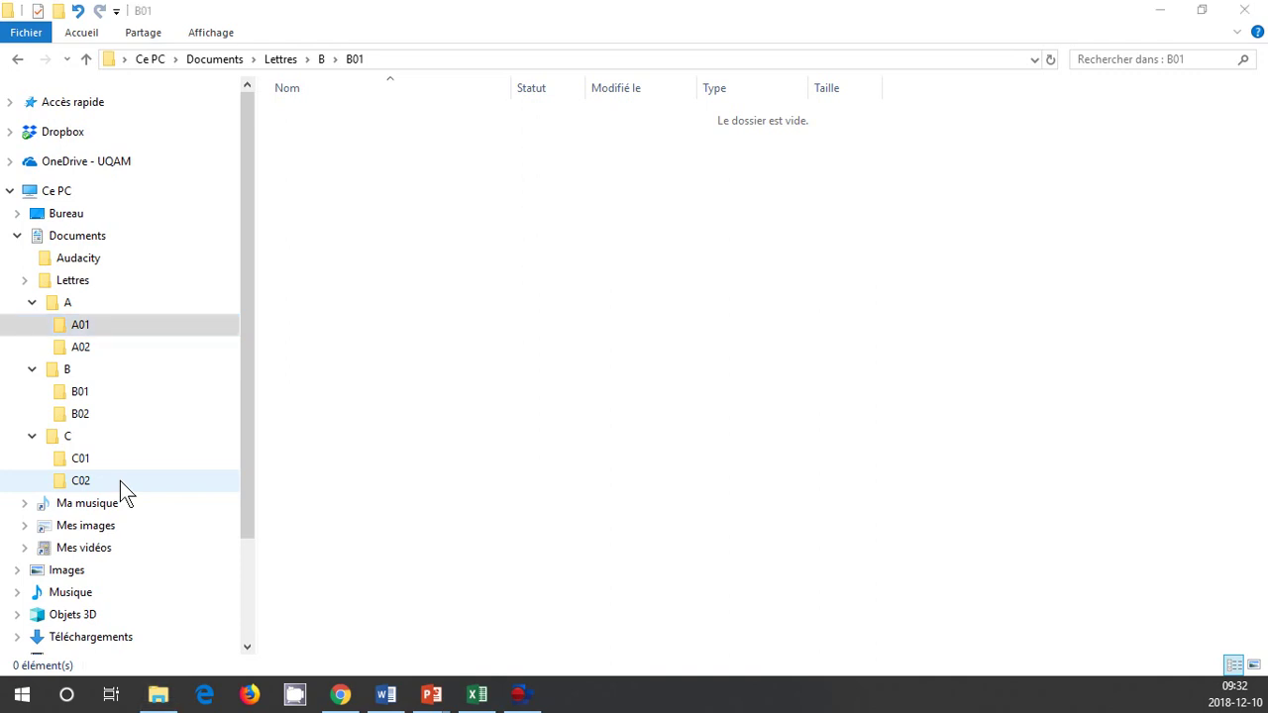
pyautogui.hotkey('alt', 'Tab')
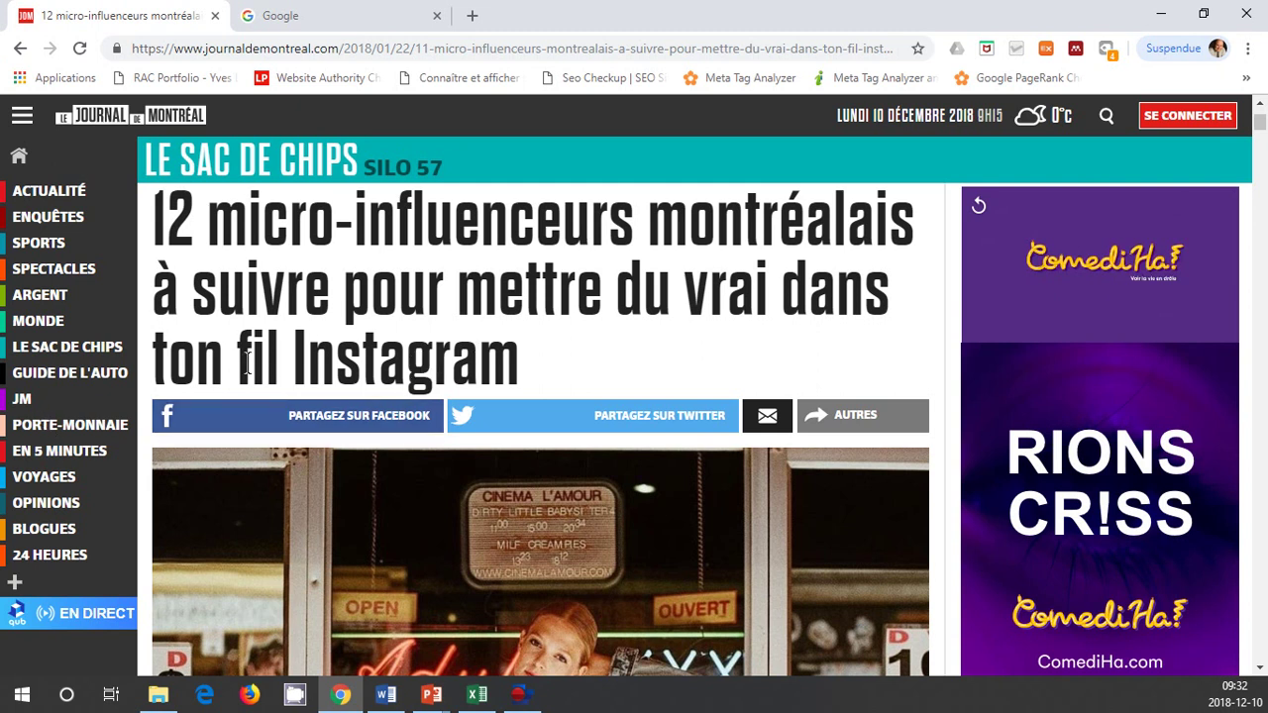
# Copy the full name of the first micro-influencer listed in the article
pyautogui.scroll(-10, 501, 400)
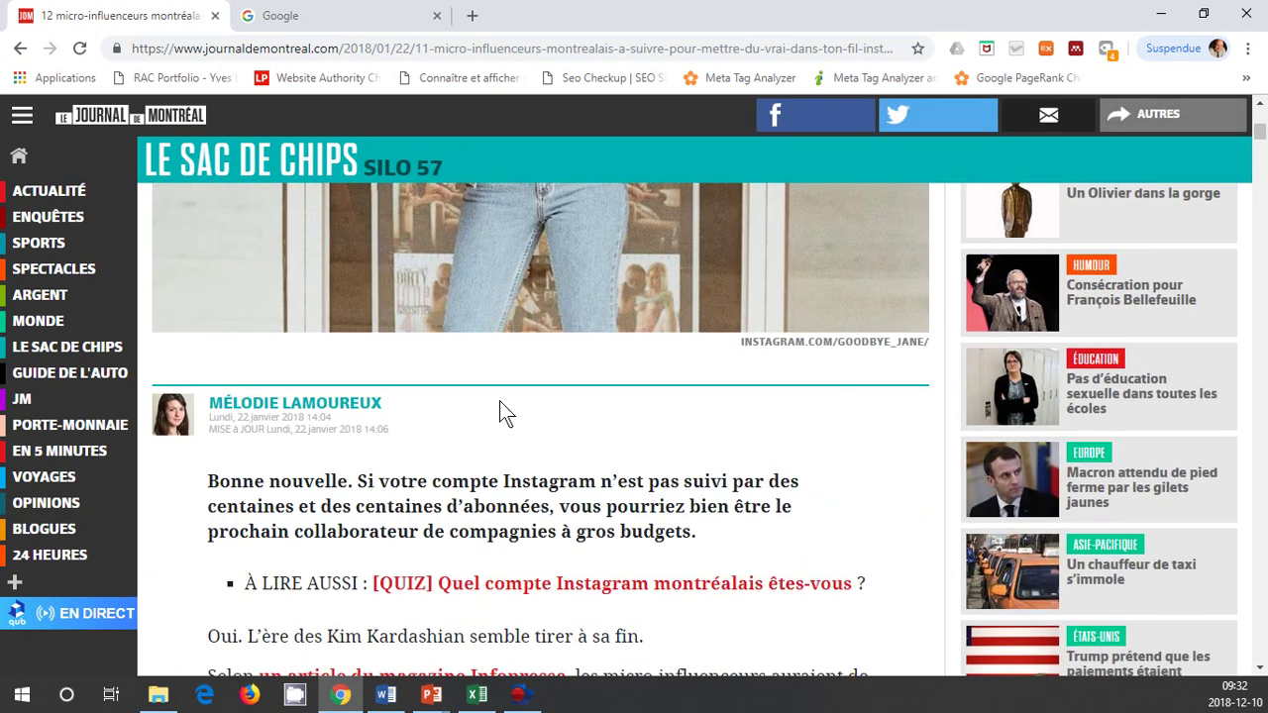
pyautogui.scroll(-8, 501, 400)
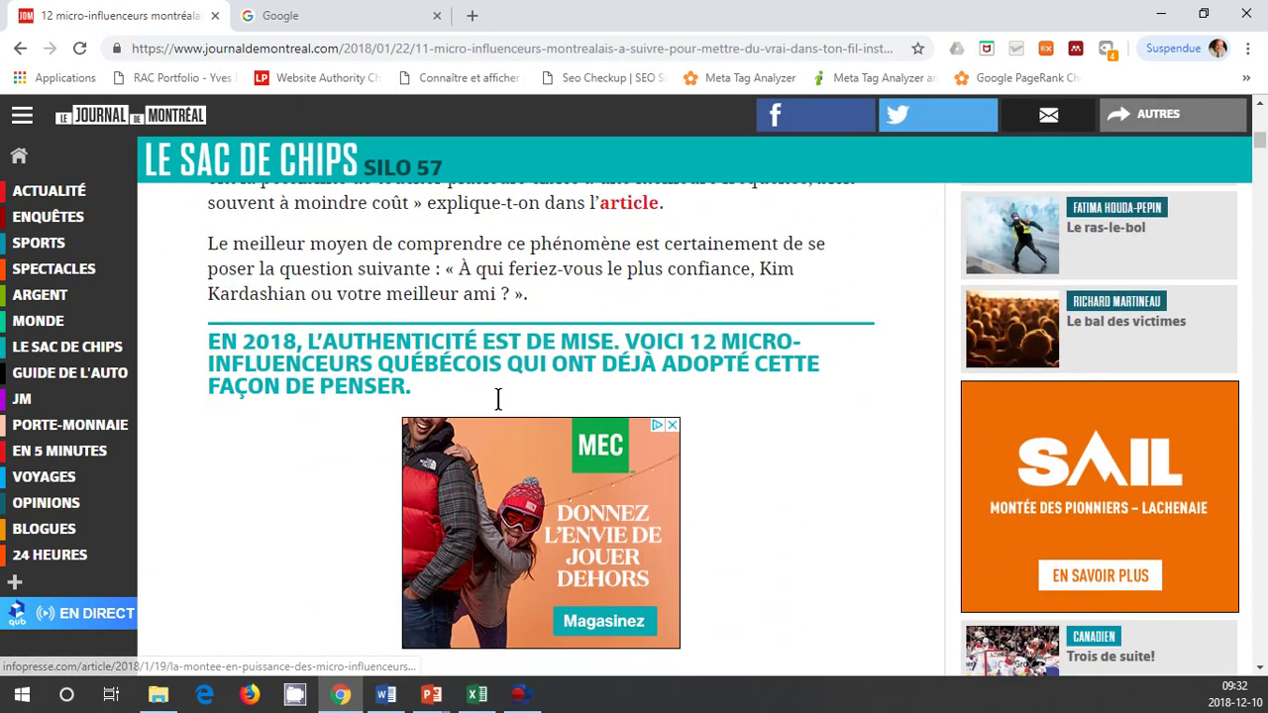
pyautogui.scroll(-1, 498, 399)
pyautogui.scroll(1, 498, 399)
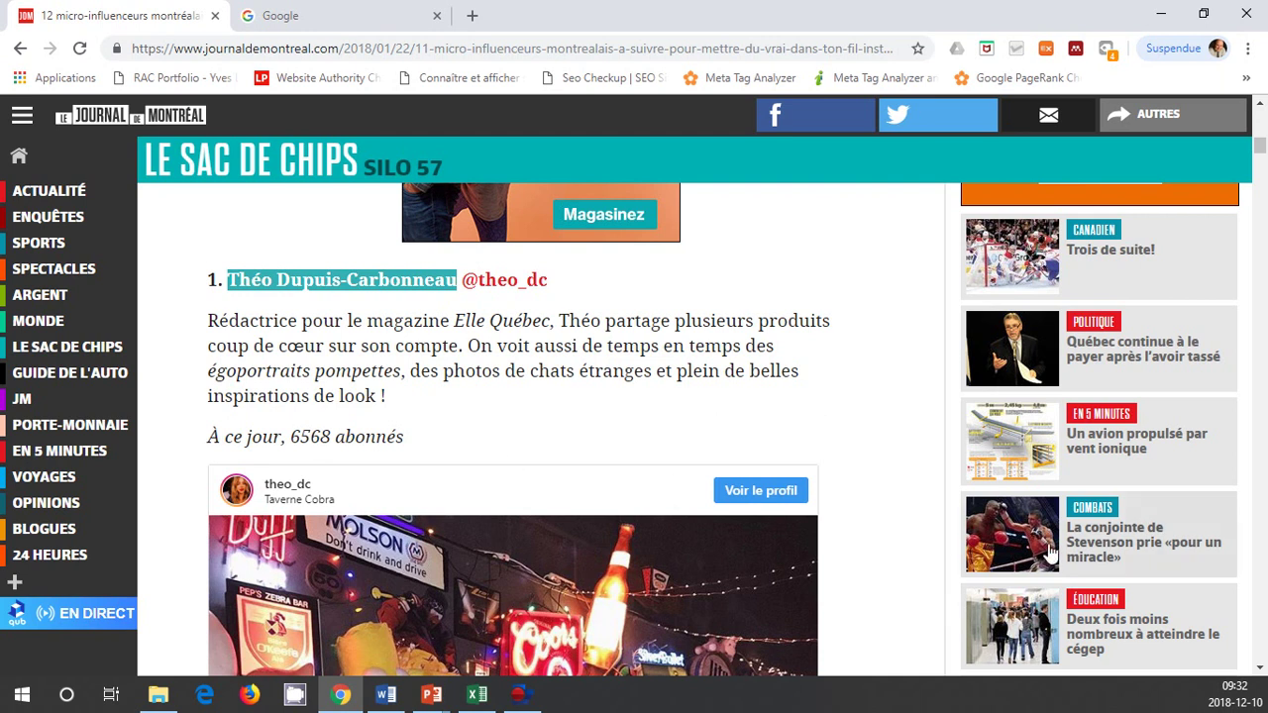
pyautogui.click(1261, 667)
pyautogui.click(1261, 667)
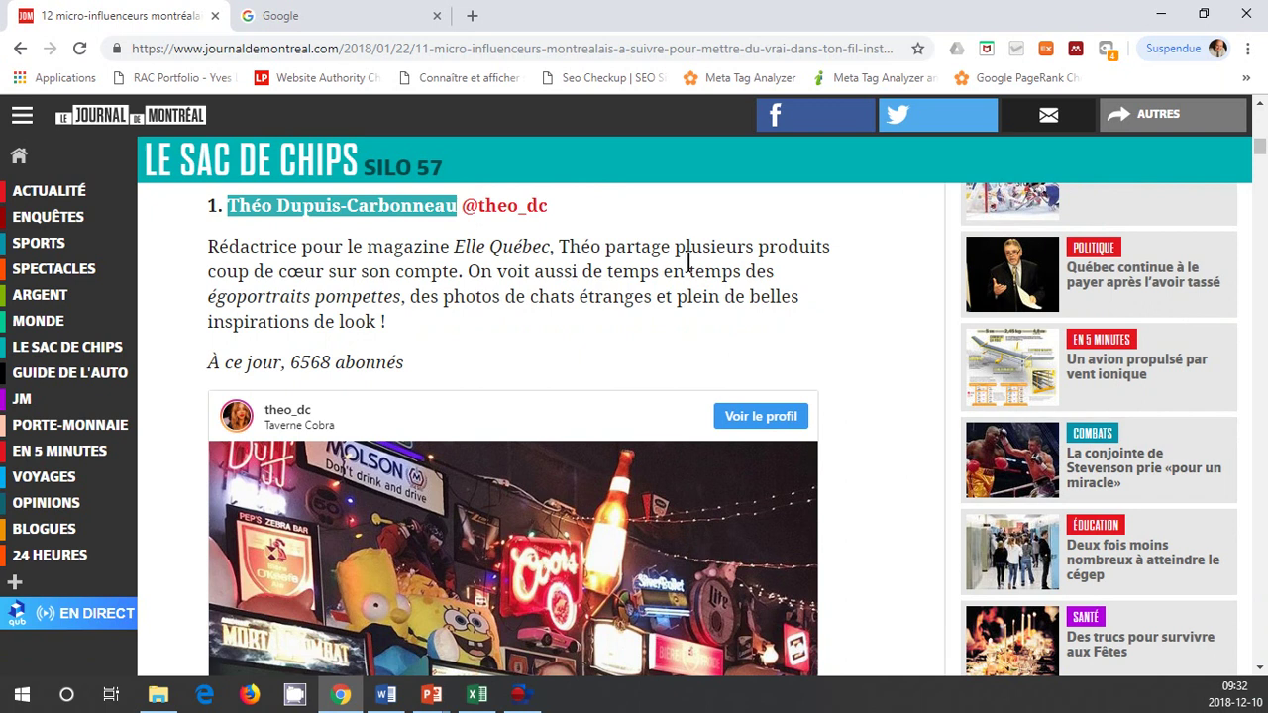
pyautogui.moveTo(228, 206); pyautogui.dragTo(451, 219)
pyautogui.hotkey('ctrl', 'c')
pyautogui.rightClick(428, 208)
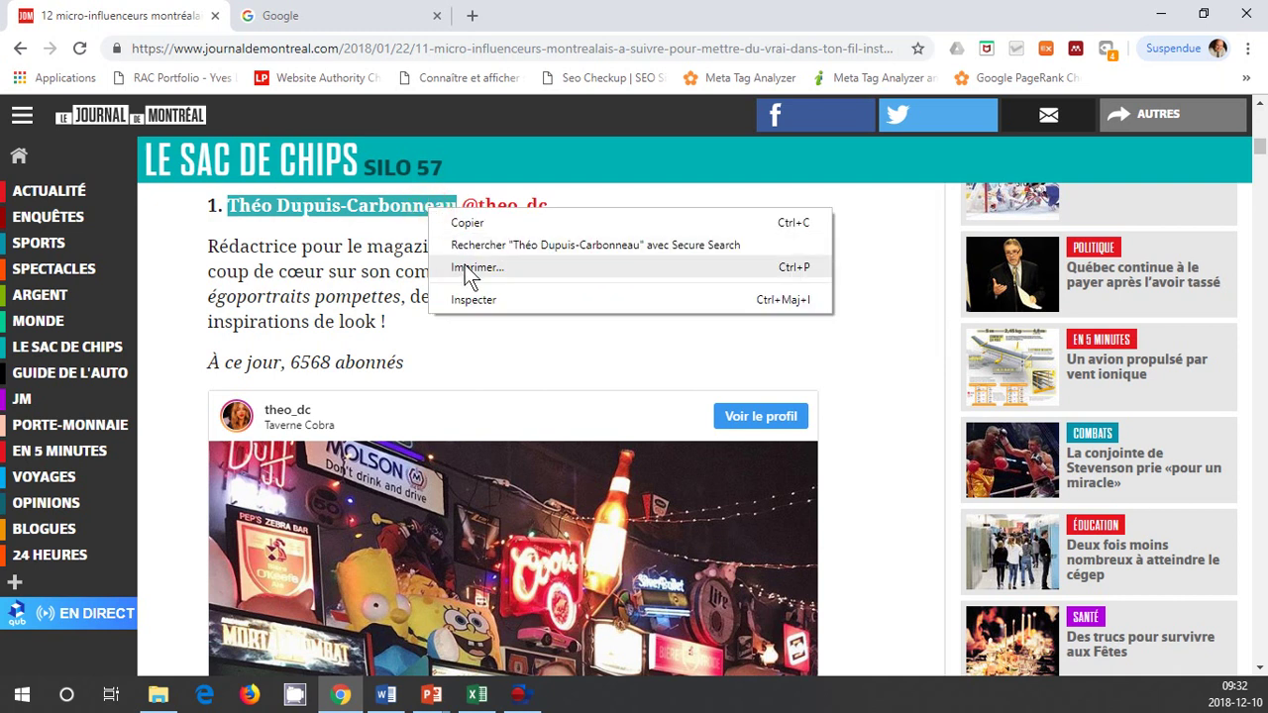
pyautogui.click(466, 224)
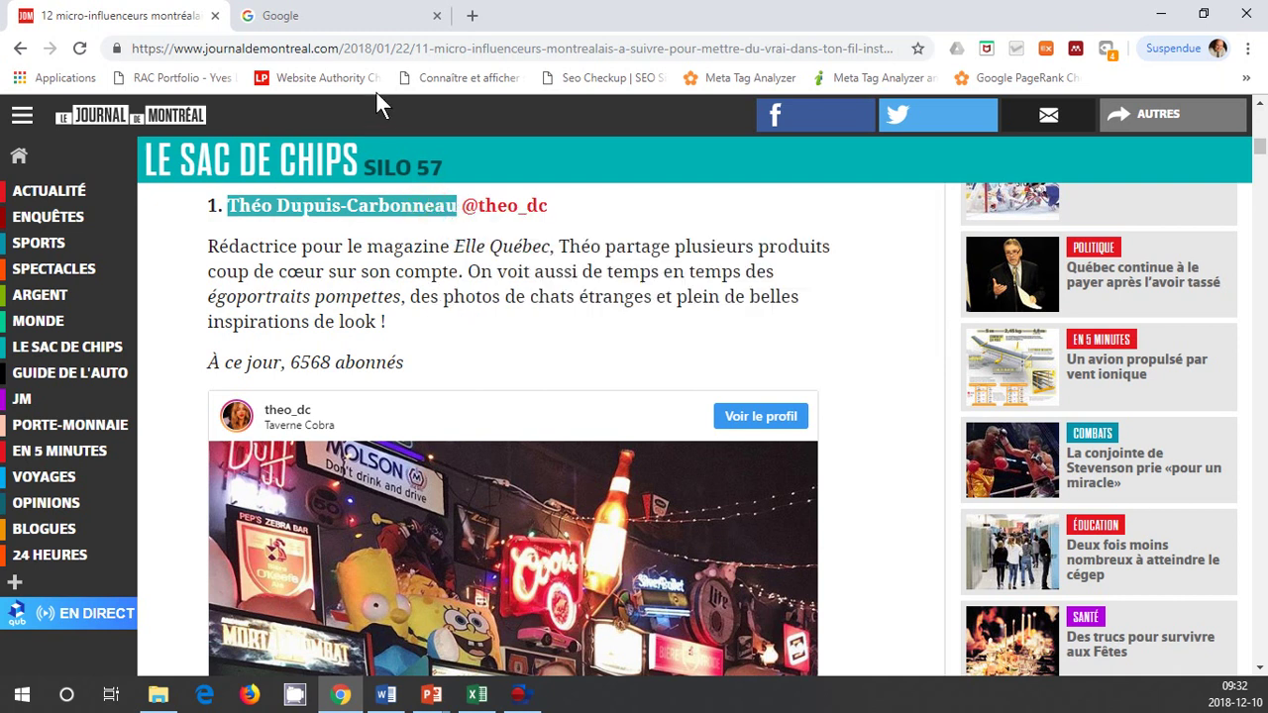
# Search Google for the copied influencer name and show the image results
pyautogui.click(361, 24)
pyautogui.click(563, 400)
pyautogui.moveTo(562, 400); pyautogui.dragTo(342, 407)
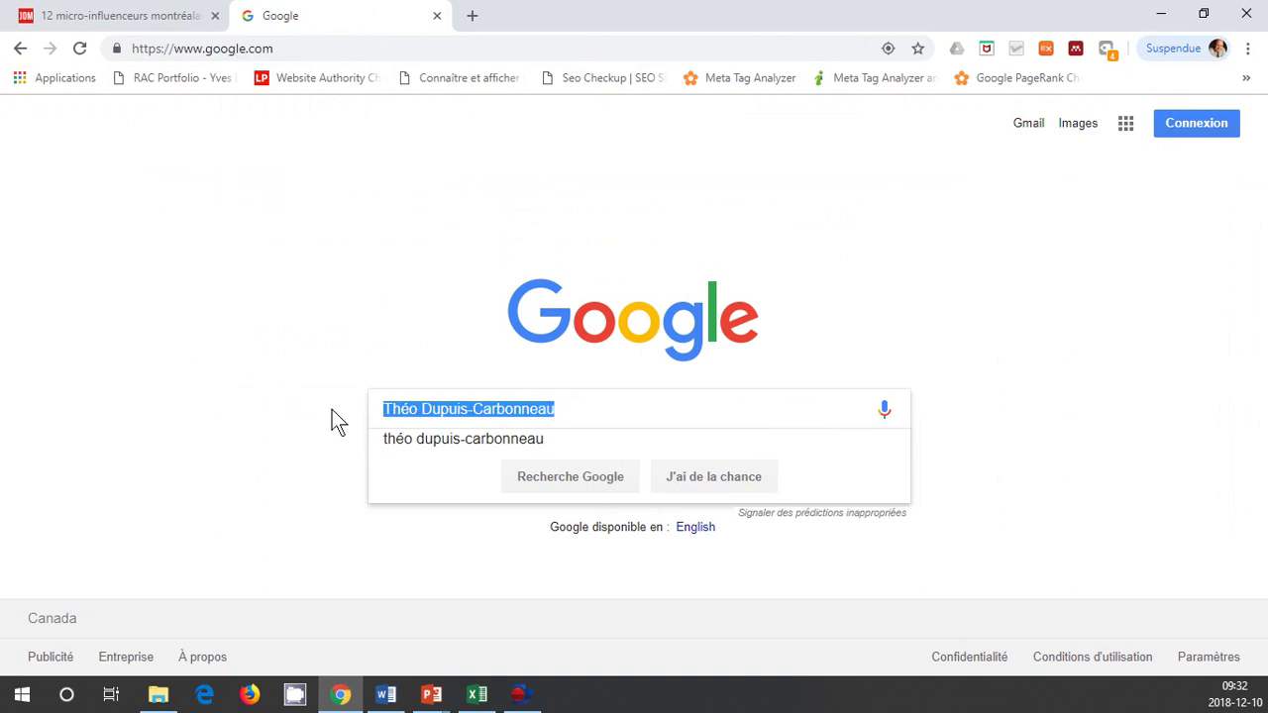
pyautogui.hotkey('ctrl', 'v')
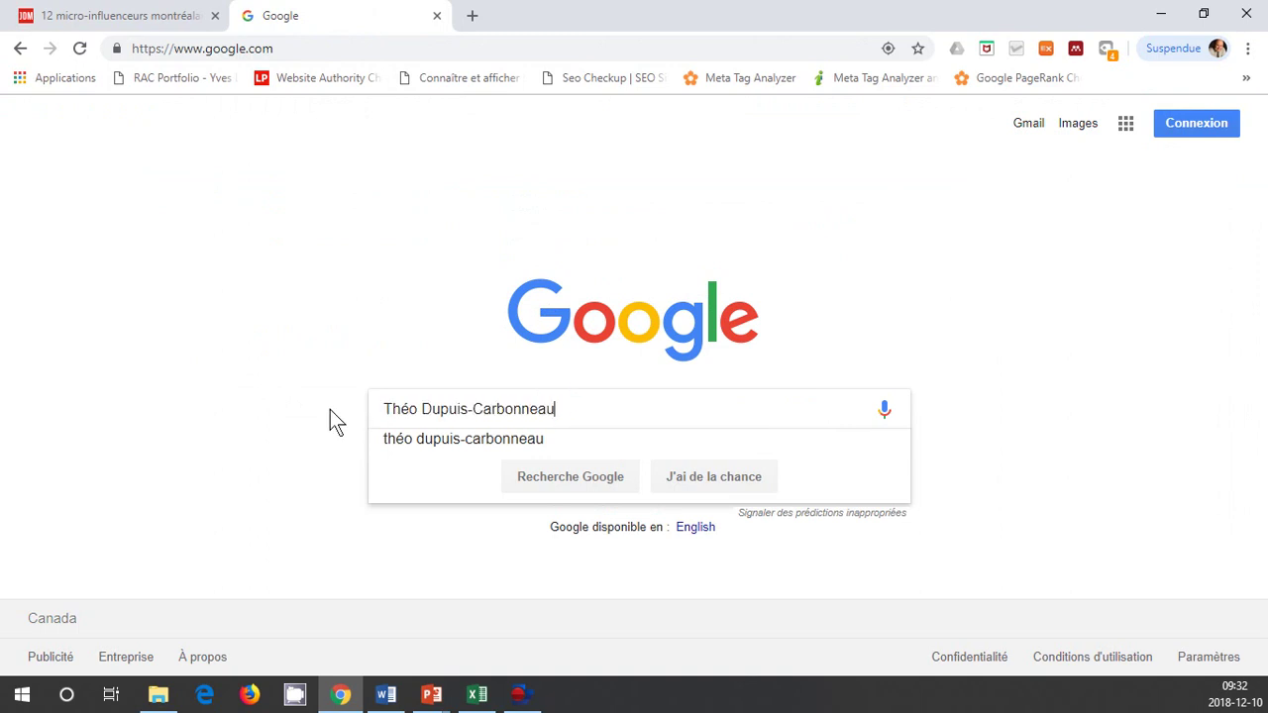
pyautogui.press('Return')
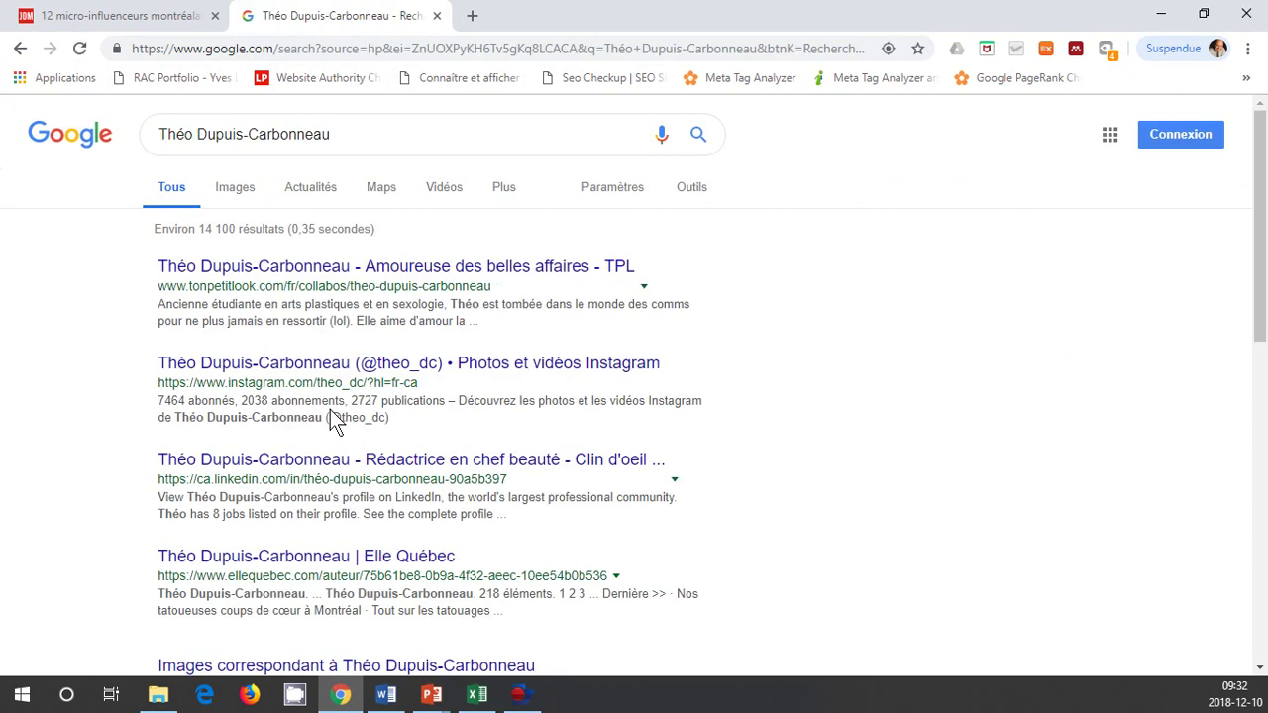
pyautogui.click(241, 188)
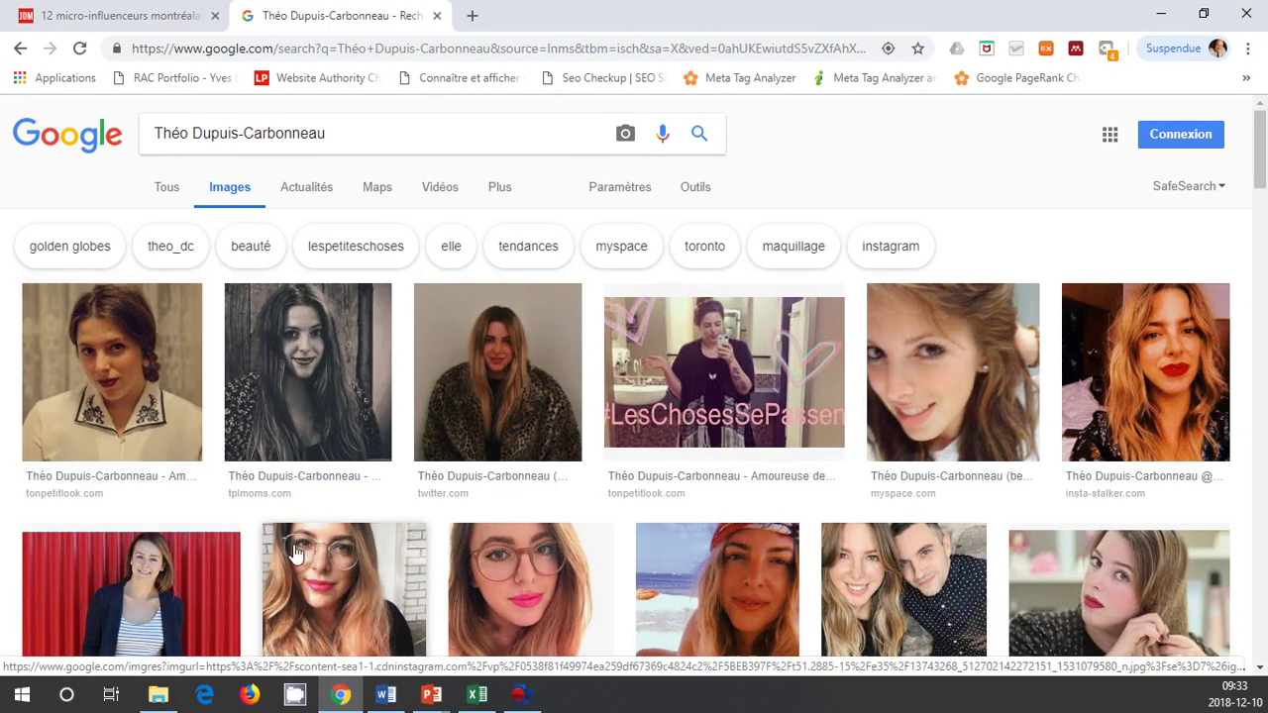
# Open the first image result and capture the whole portrait with Outil Capture d'écran
pyautogui.click(146, 416)
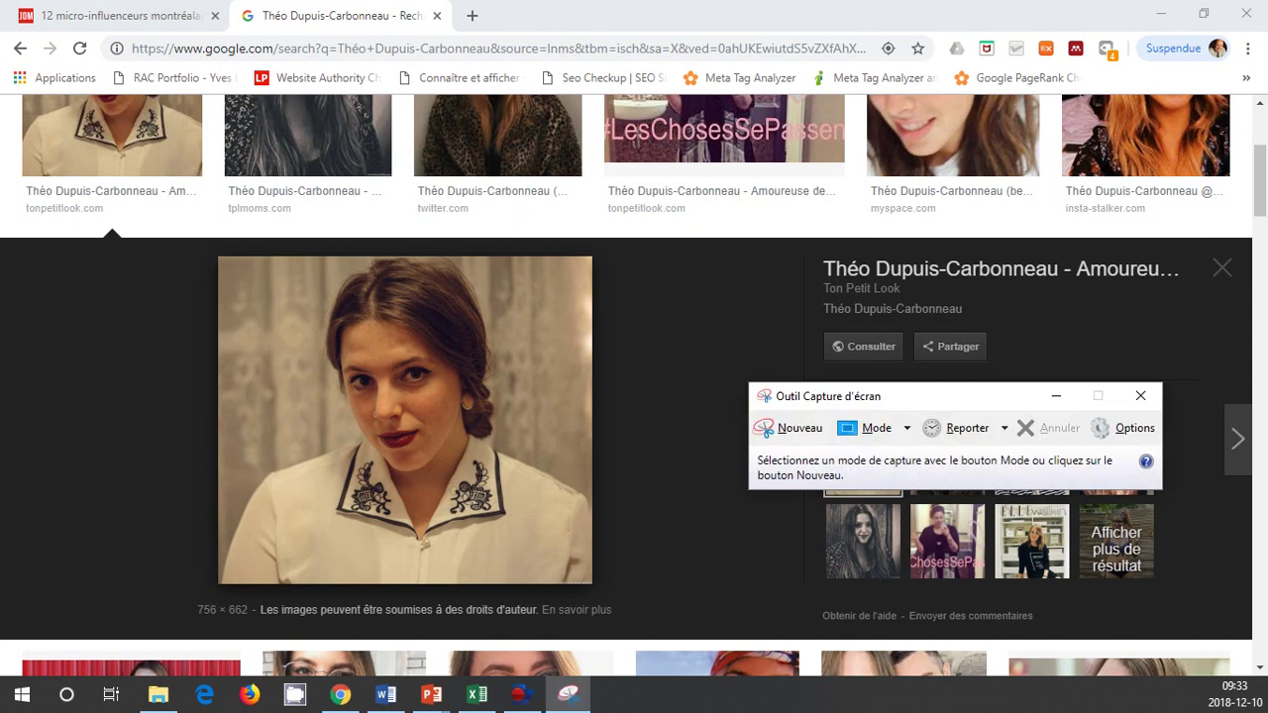
pyautogui.moveTo(965, 398); pyautogui.dragTo(859, 331)
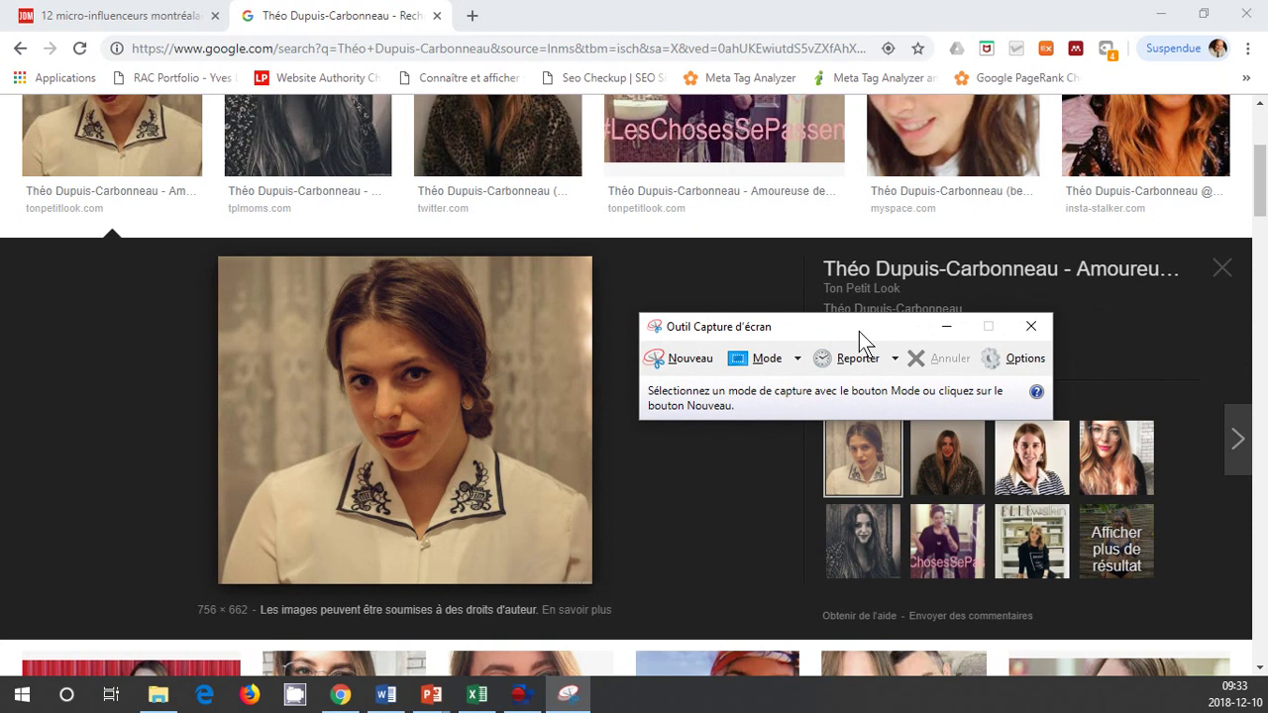
pyautogui.click(683, 362)
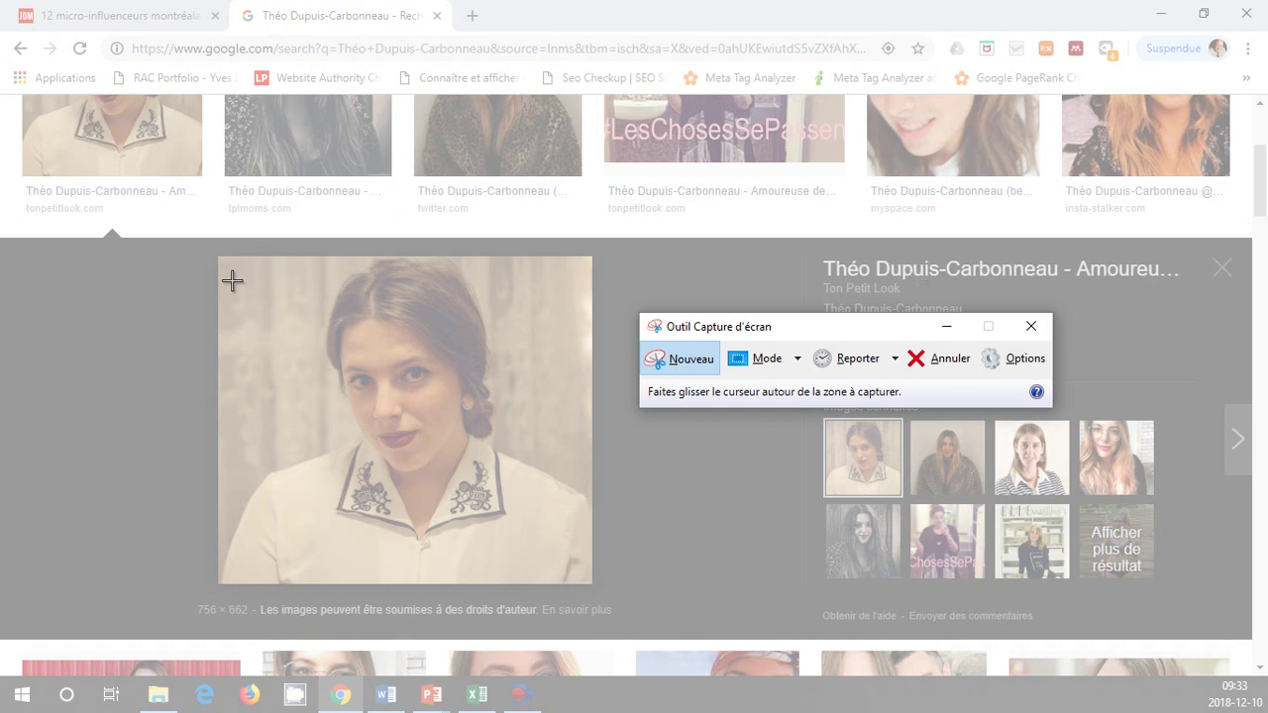
pyautogui.moveTo(220, 260); pyautogui.dragTo(592, 584)
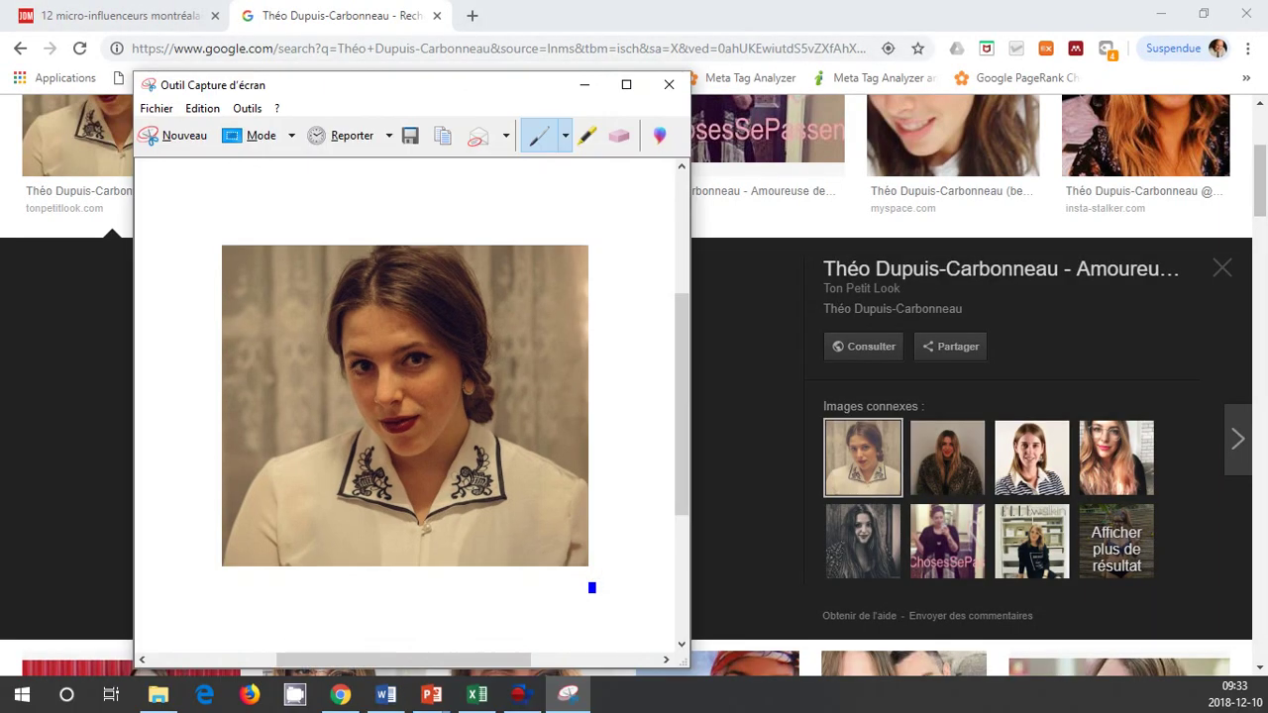
# Start saving the capture under a new name and choose Documents > Lettres > A > A01 as the destination folder
pyautogui.moveTo(384, 83); pyautogui.dragTo(468, 43)
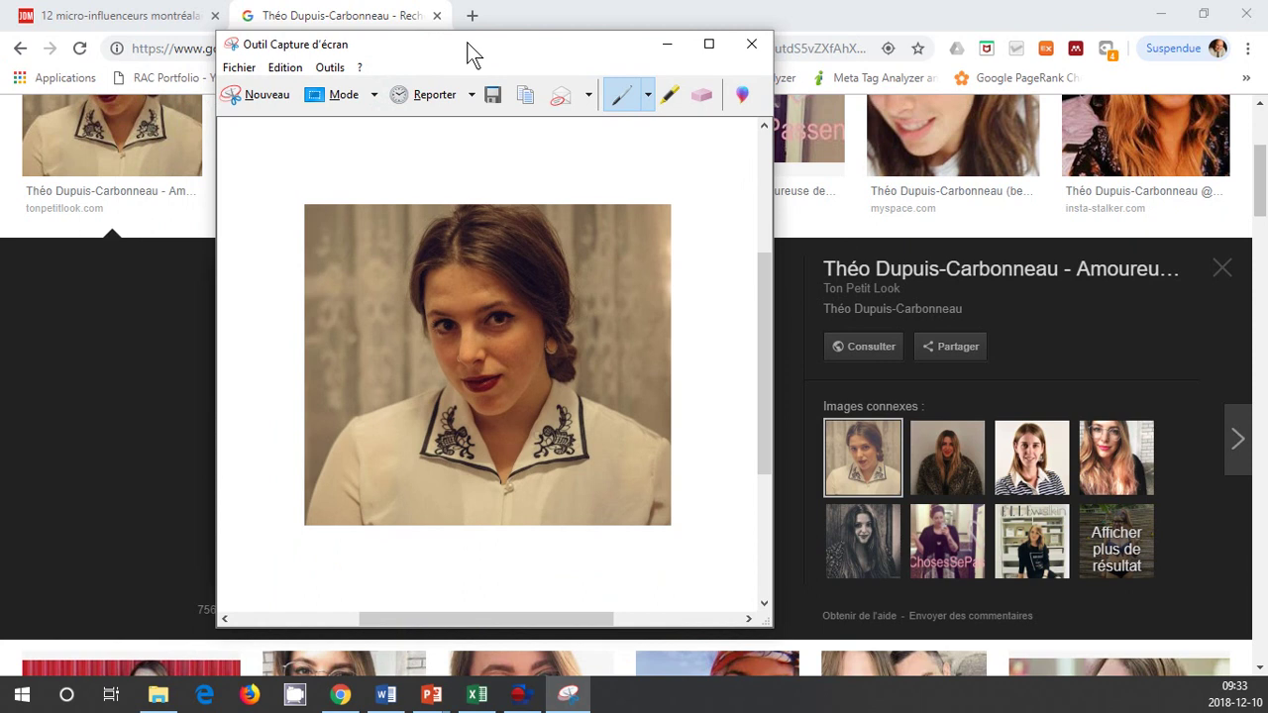
pyautogui.click(238, 68)
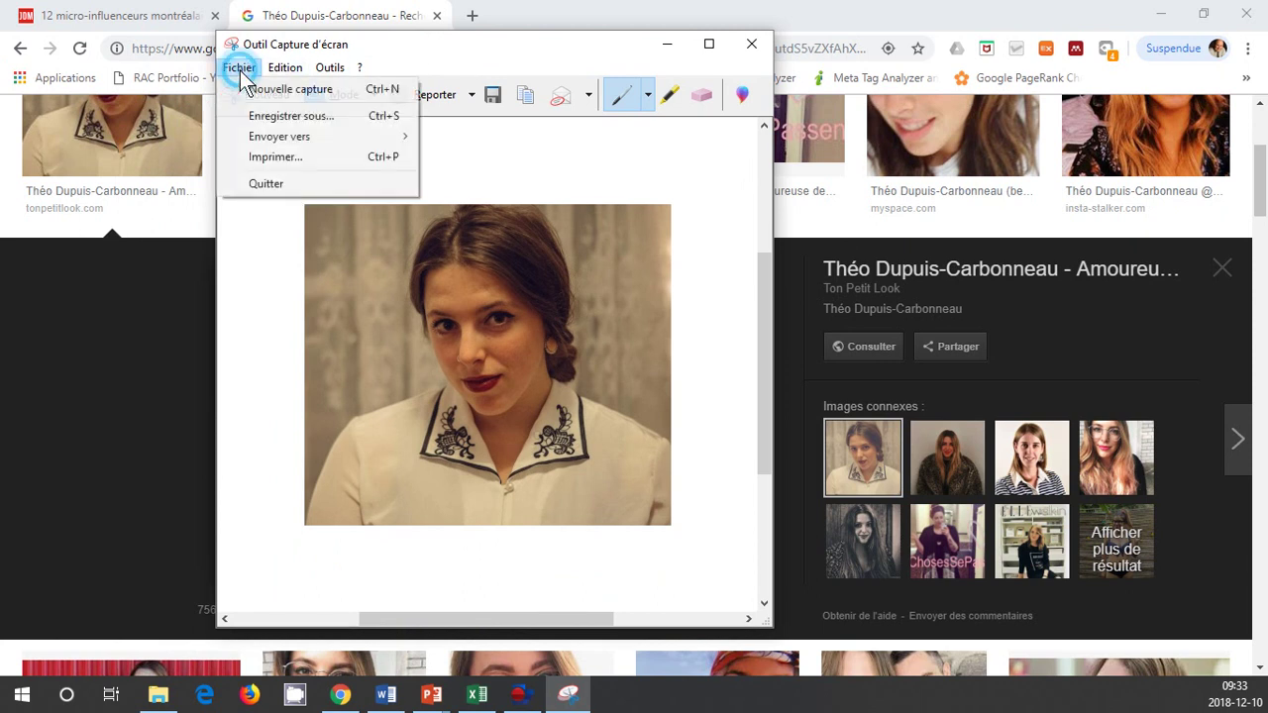
pyautogui.click(263, 117)
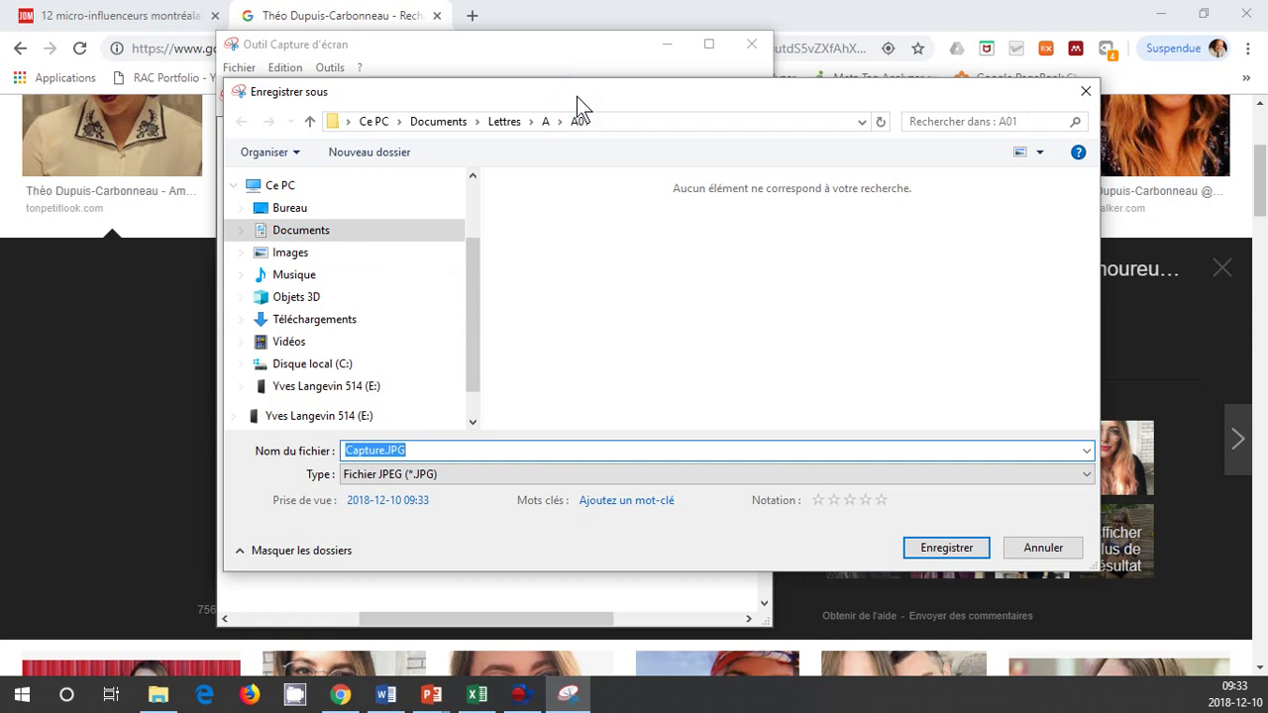
pyautogui.moveTo(577, 95); pyautogui.dragTo(562, 77)
pyautogui.click(299, 213)
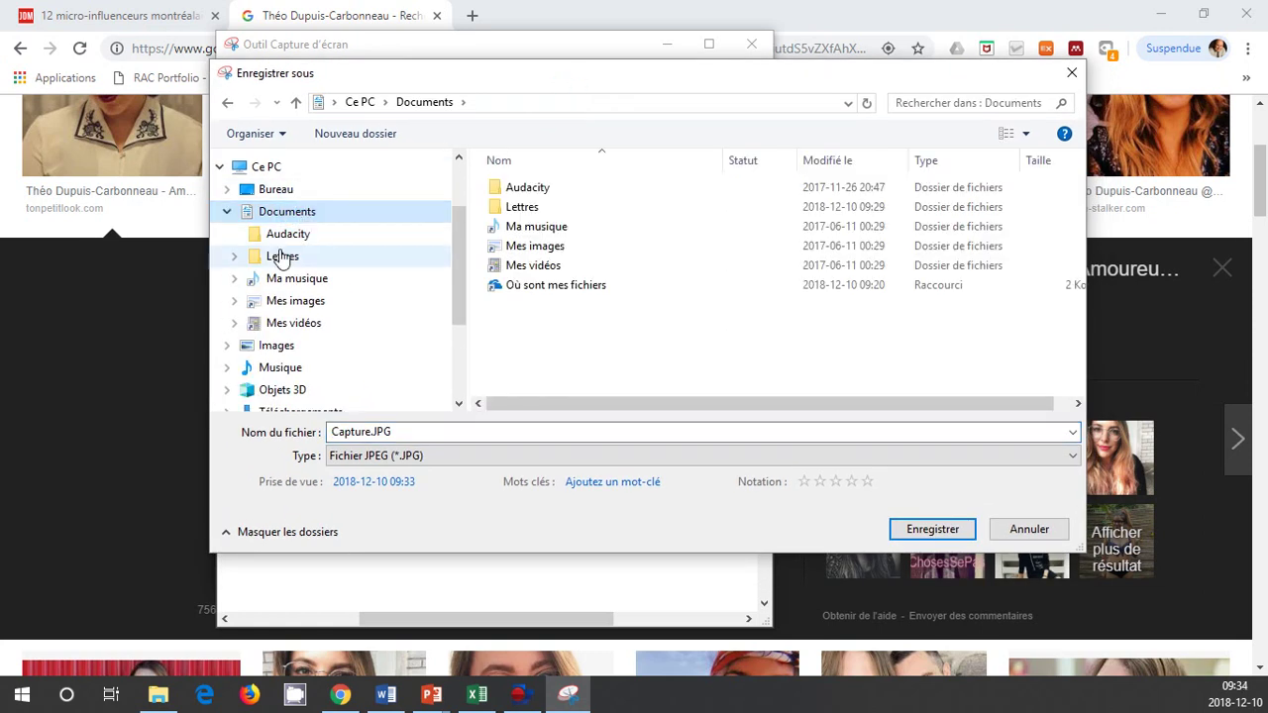
pyautogui.click(282, 257)
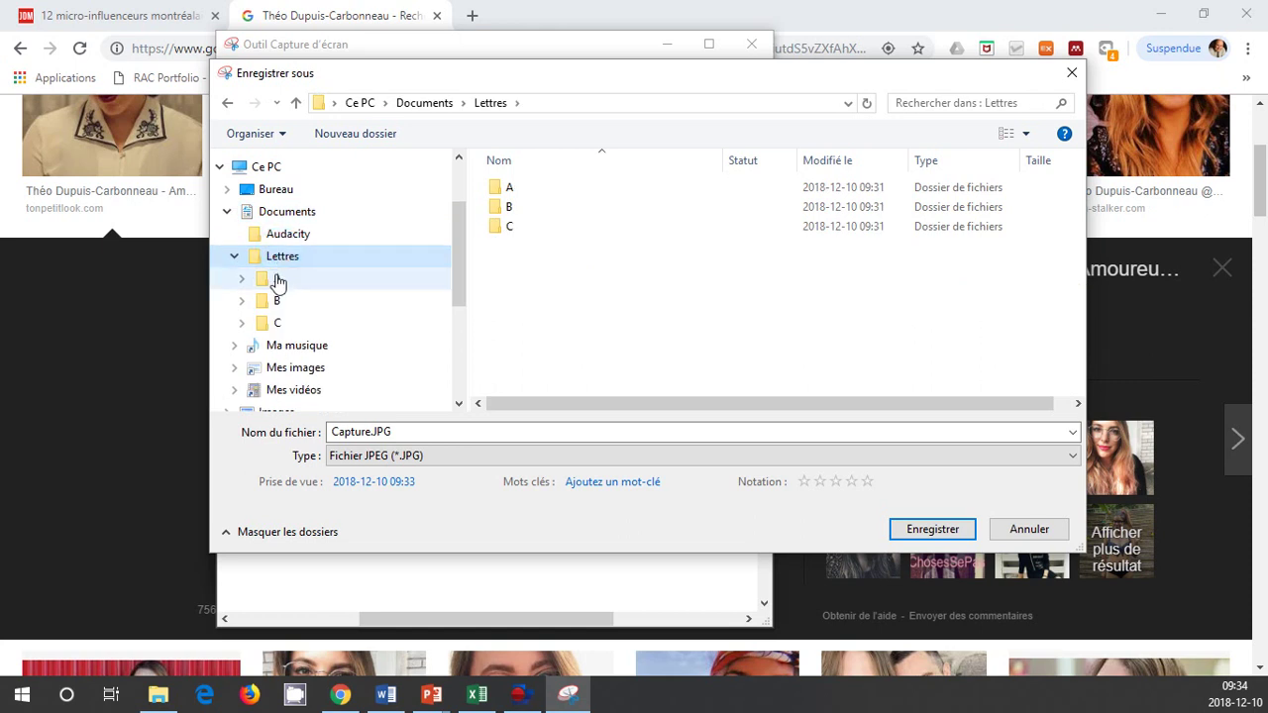
pyautogui.click(275, 280)
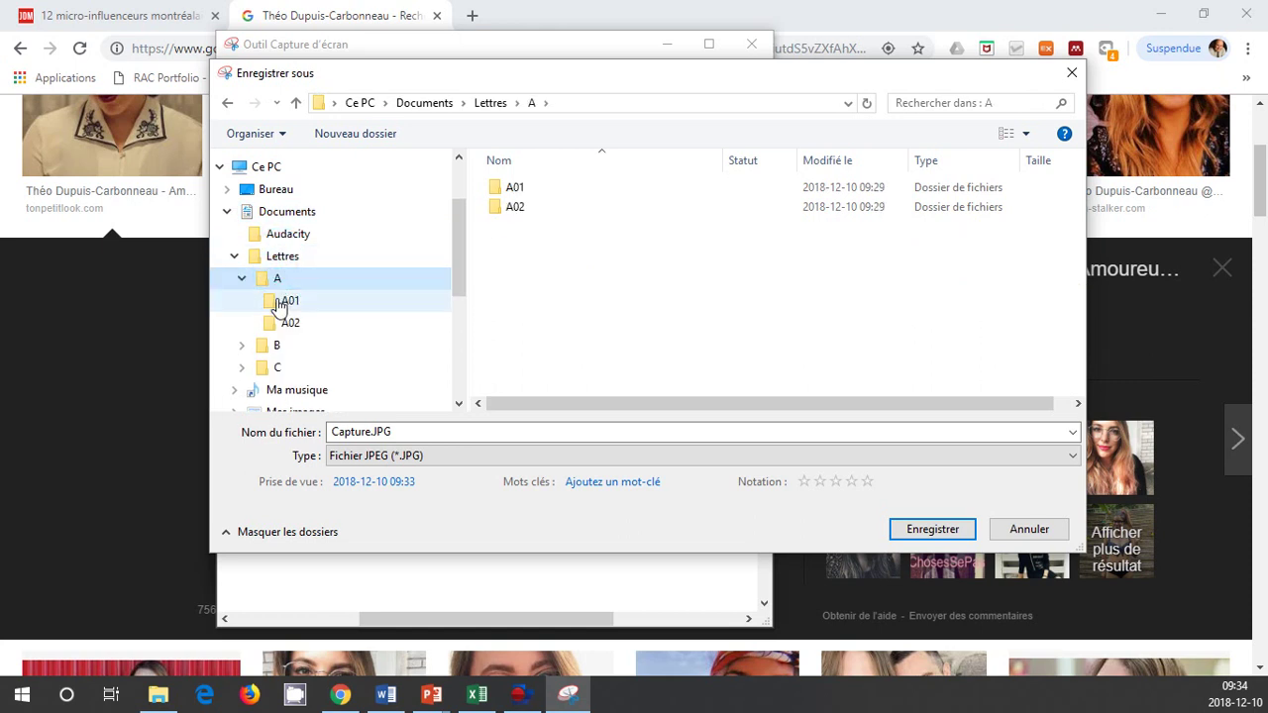
pyautogui.click(281, 303)
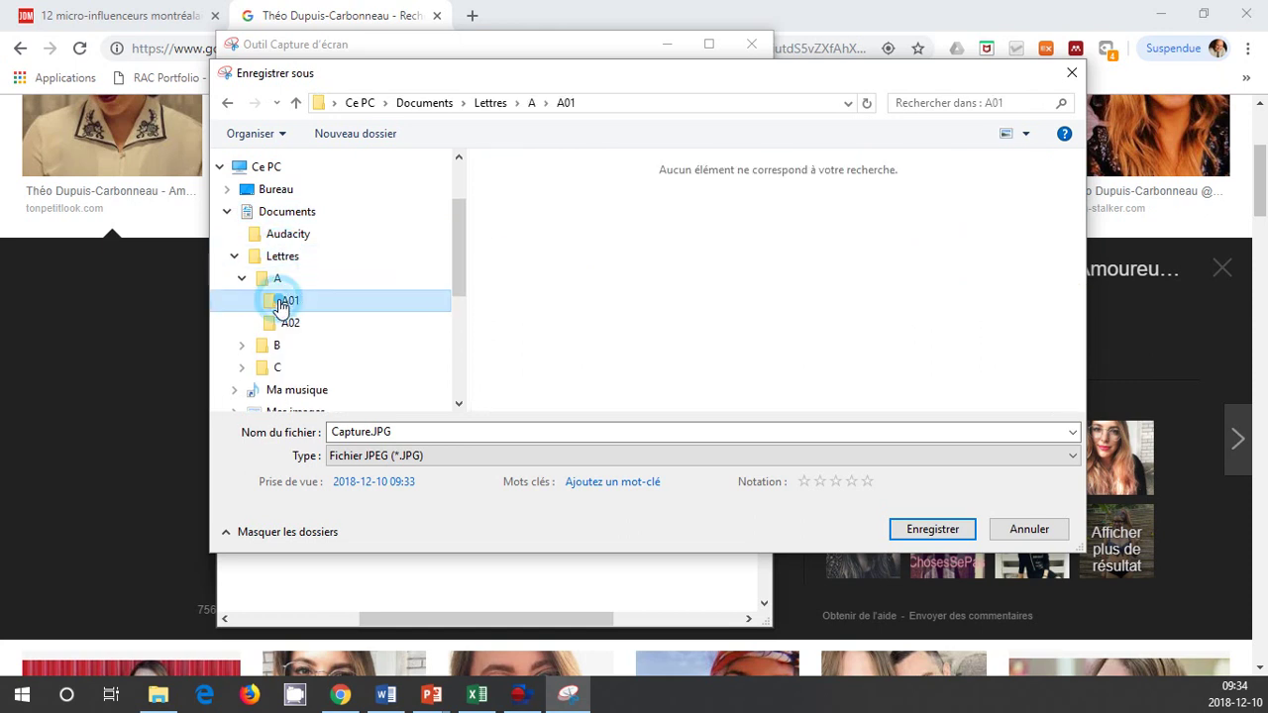
# Name the capture "IMA A01" followed by the influencer's first name and 181210, and save it as a JPEG
pyautogui.click(399, 428)
pyautogui.press('BackSpace')
pyautogui.write('IMA A01 Theo')
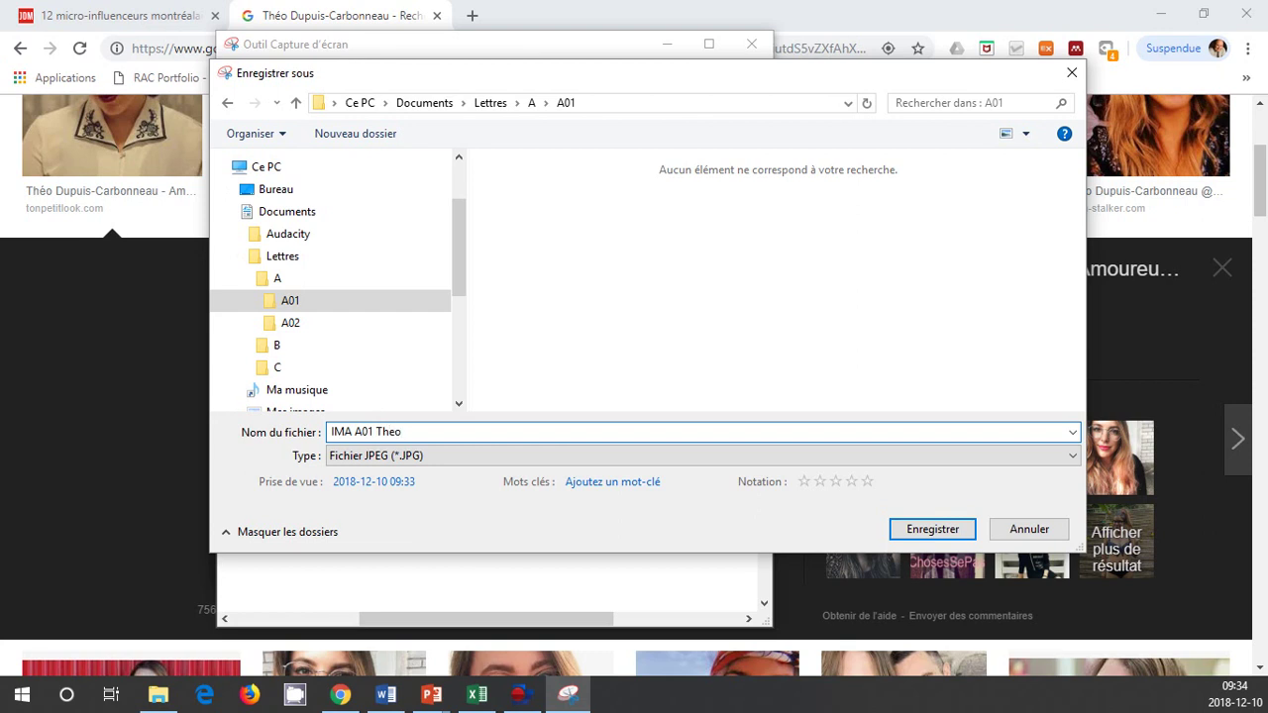
pyautogui.write('181210')
pyautogui.press('Return')
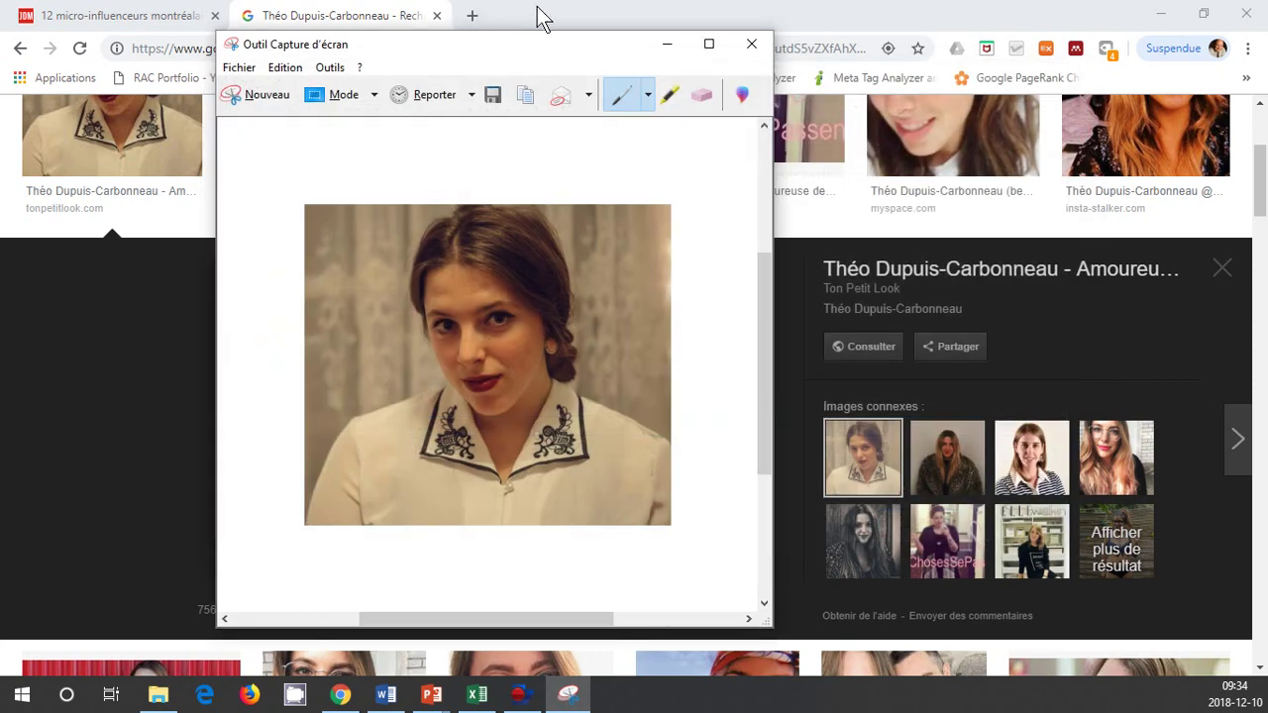
# Return to Chrome, close the first image's preview and open the second image result
pyautogui.click(386, 25)
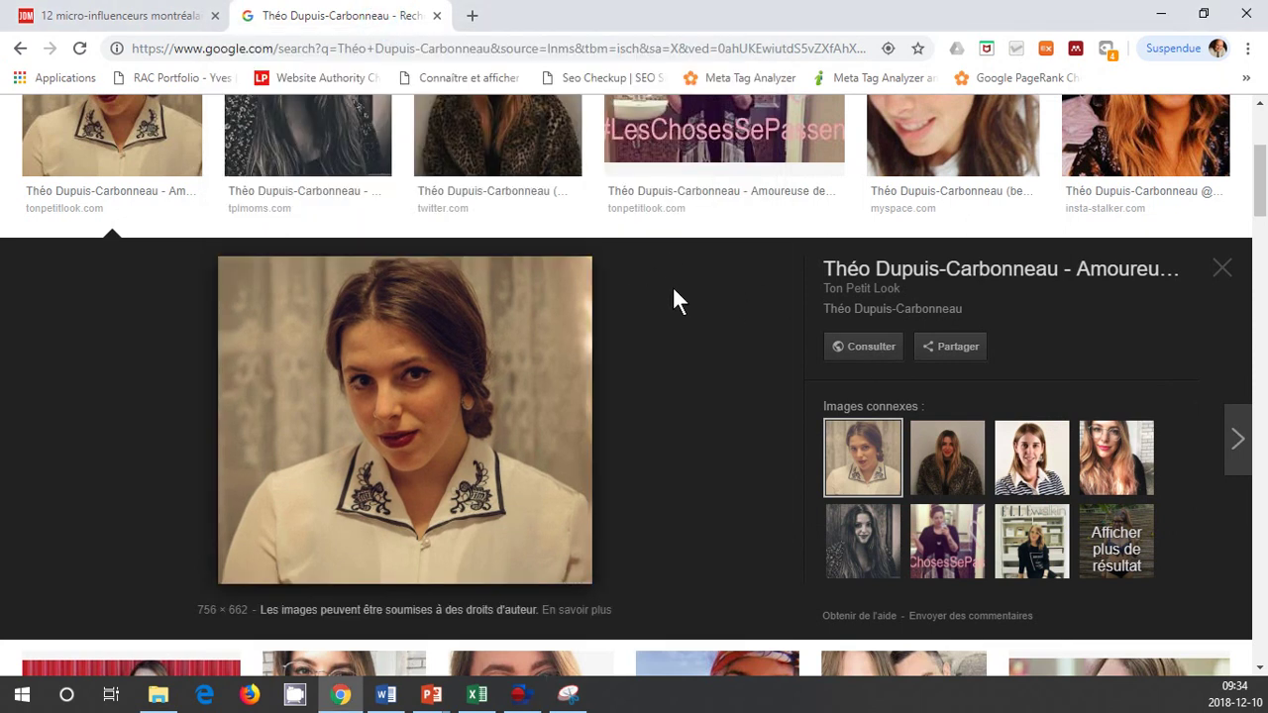
pyautogui.click(1223, 271)
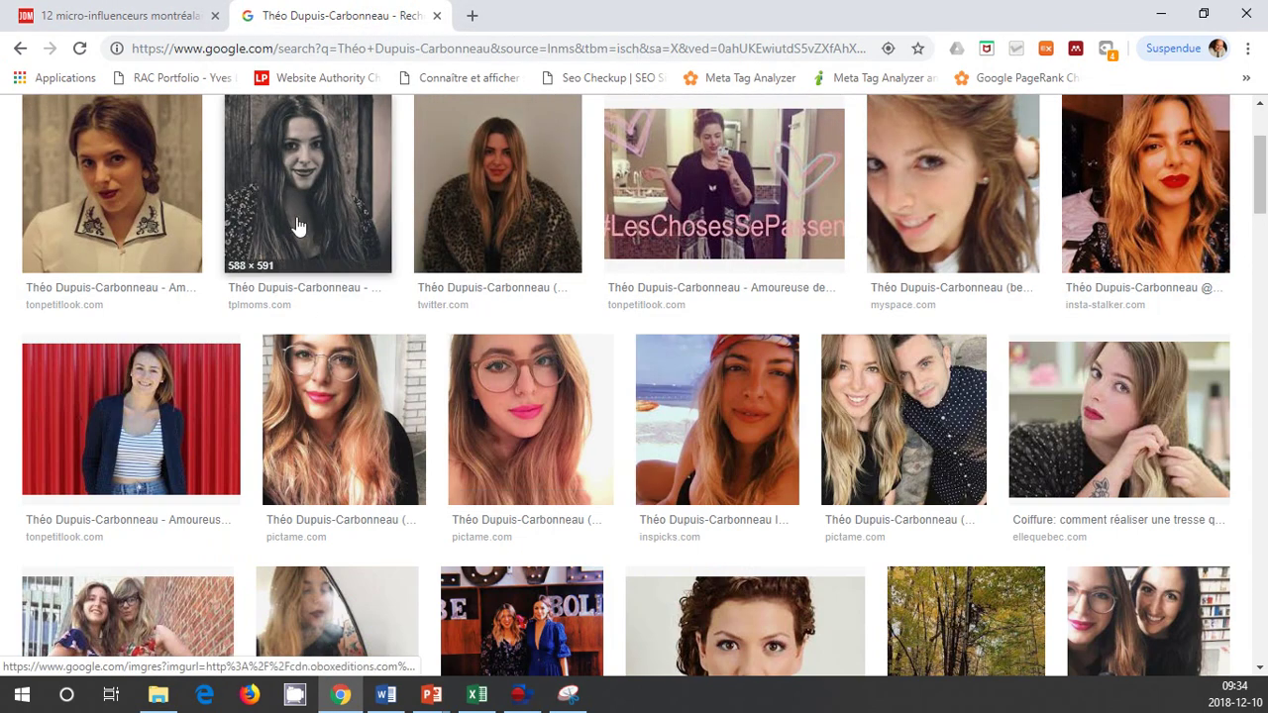
pyautogui.click(300, 232)
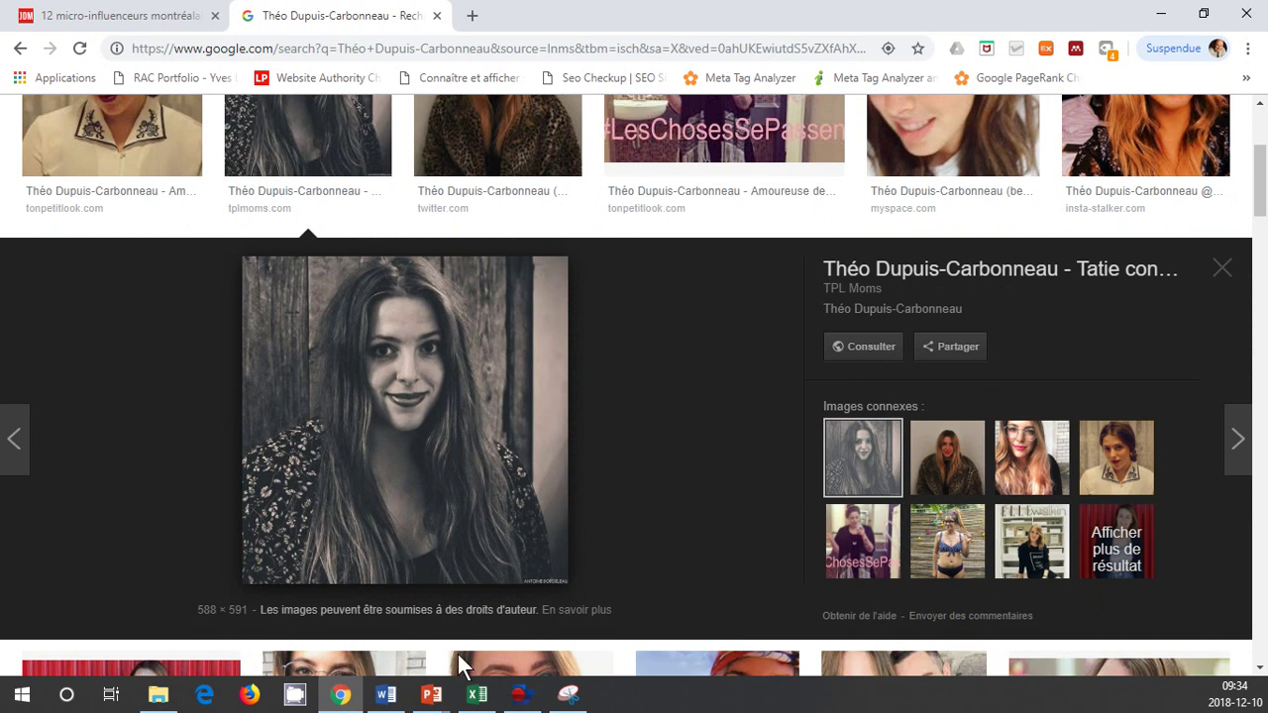
# Take a new capture of the black-and-white portrait with Outil Capture d'écran
pyautogui.click(570, 695)
pyautogui.moveTo(395, 49); pyautogui.dragTo(696, 32)
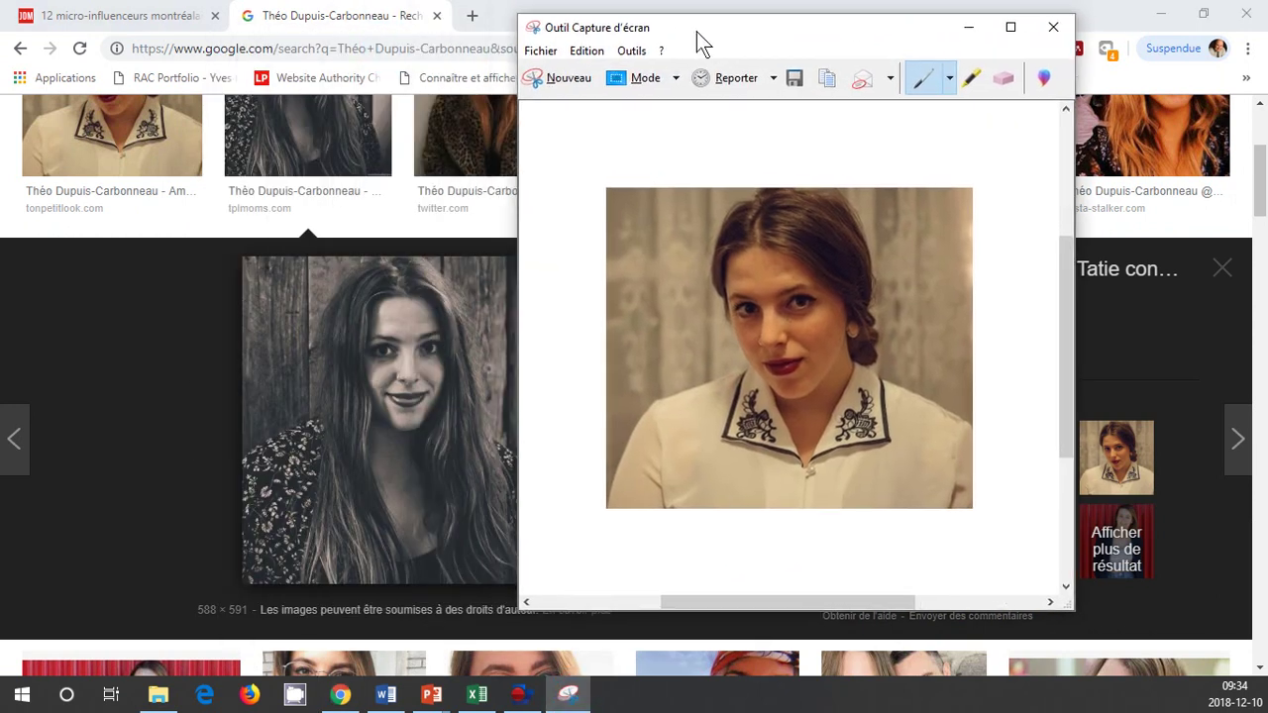
pyautogui.click(562, 79)
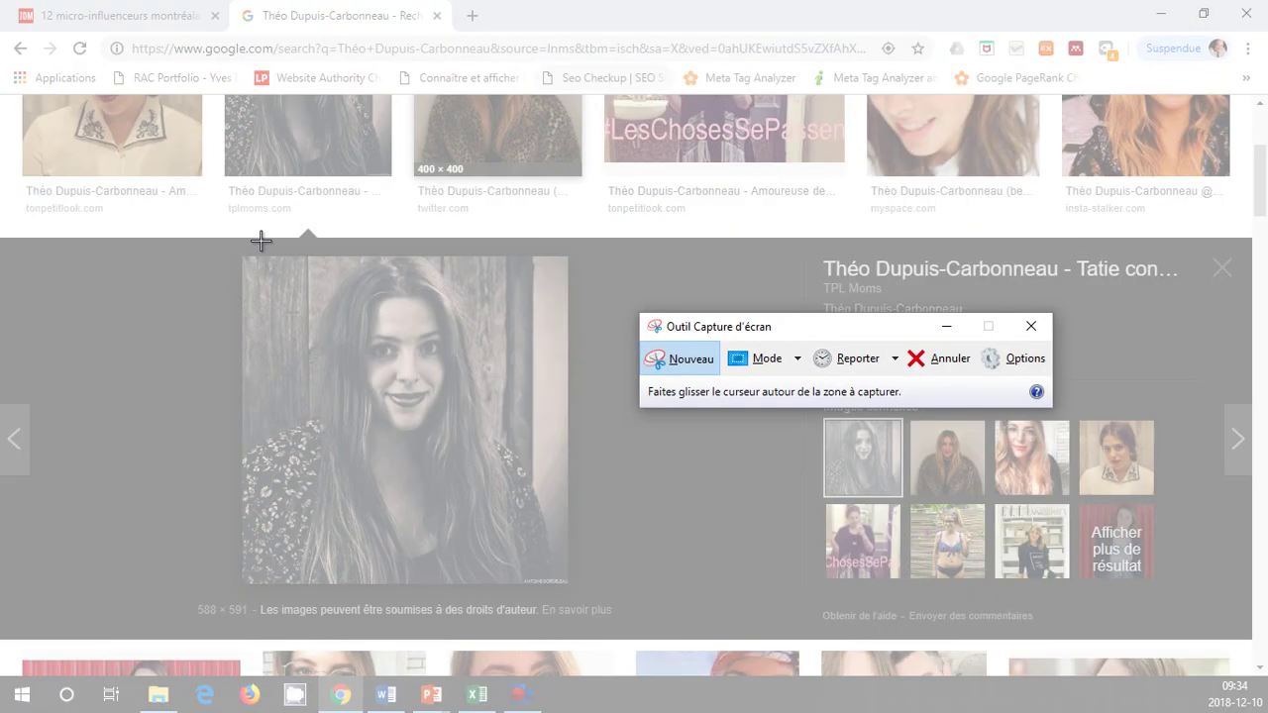
pyautogui.moveTo(242, 259); pyautogui.dragTo(562, 572)
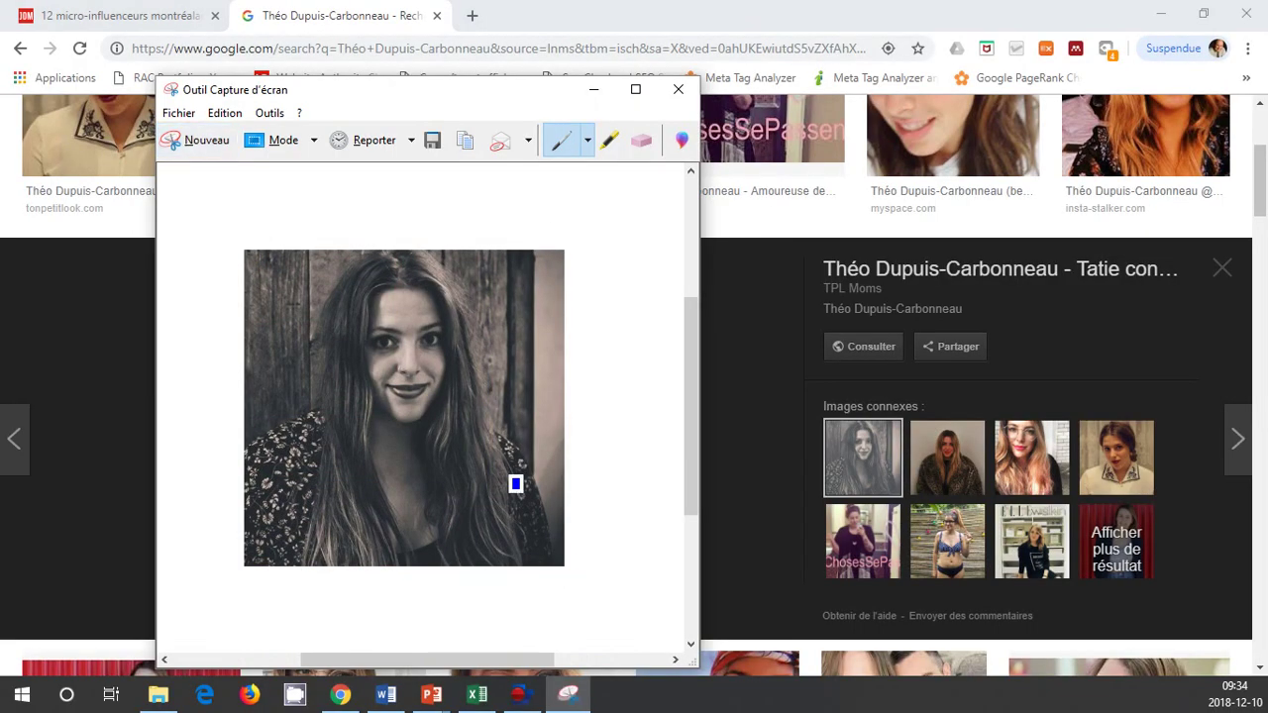
# Save the second capture in folder A01, reusing the first capture's file name with "2" inserted before 181210
pyautogui.click(194, 117)
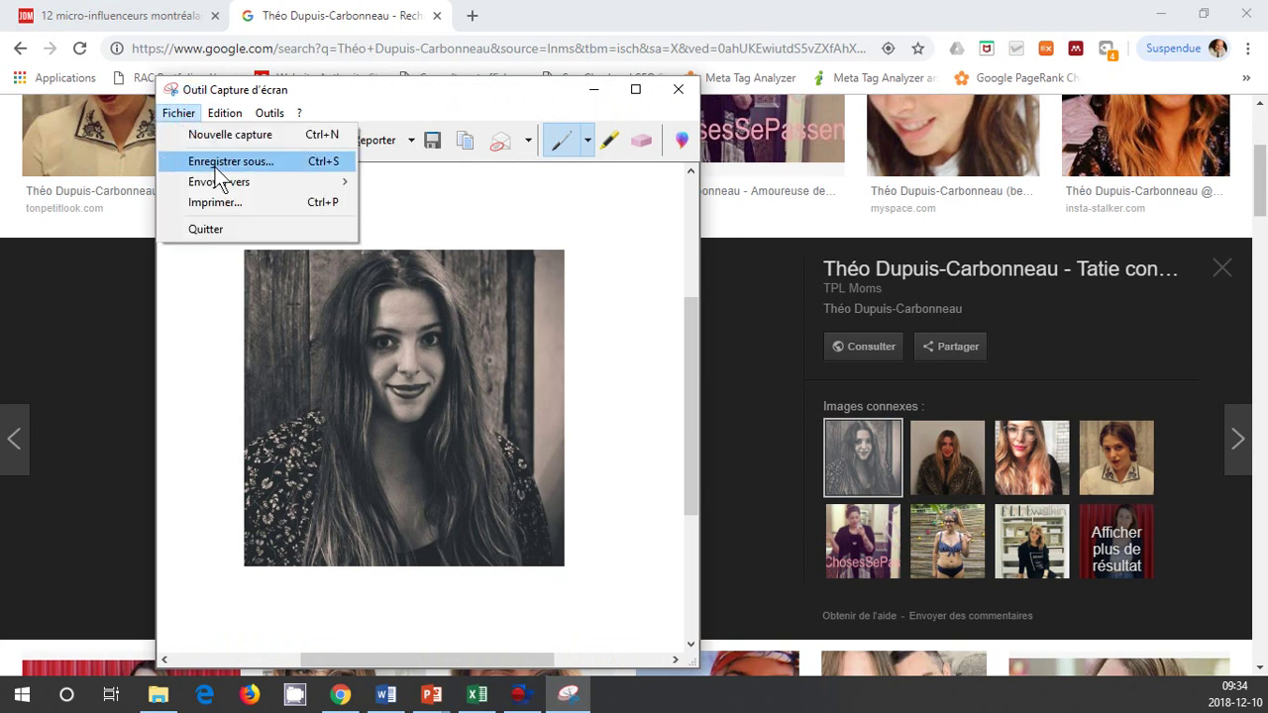
pyautogui.click(210, 163)
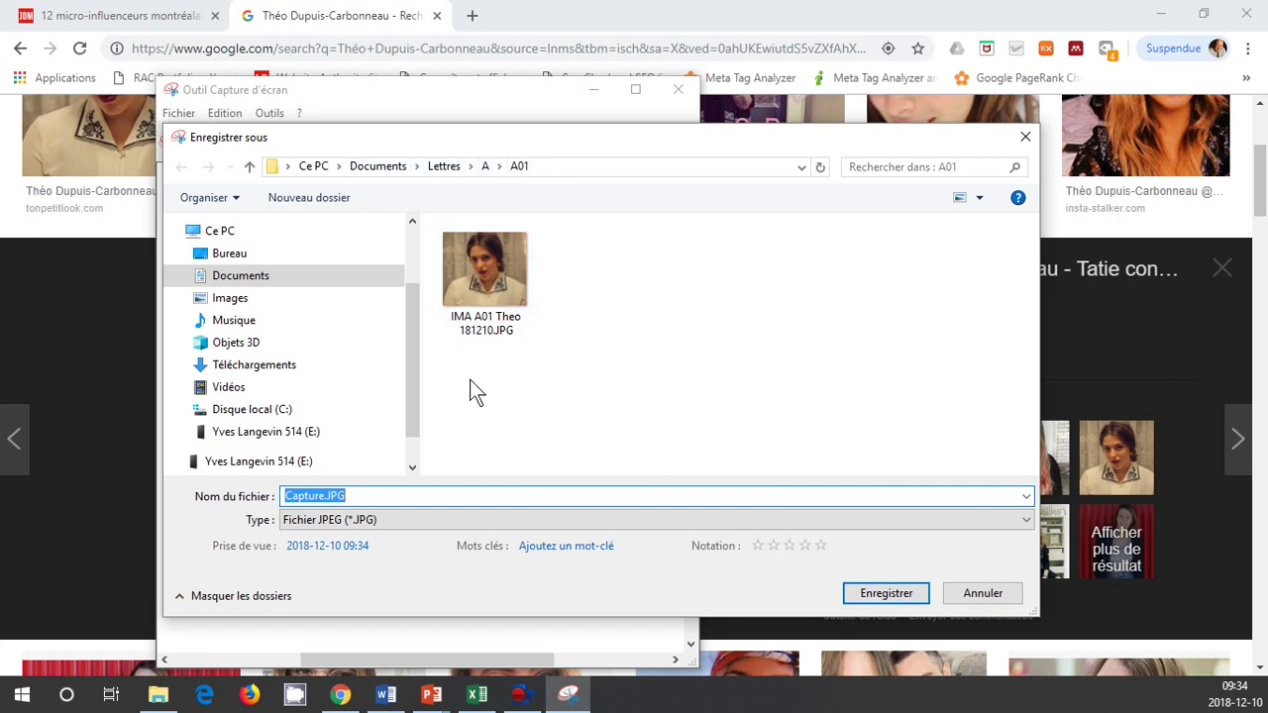
pyautogui.click(463, 266)
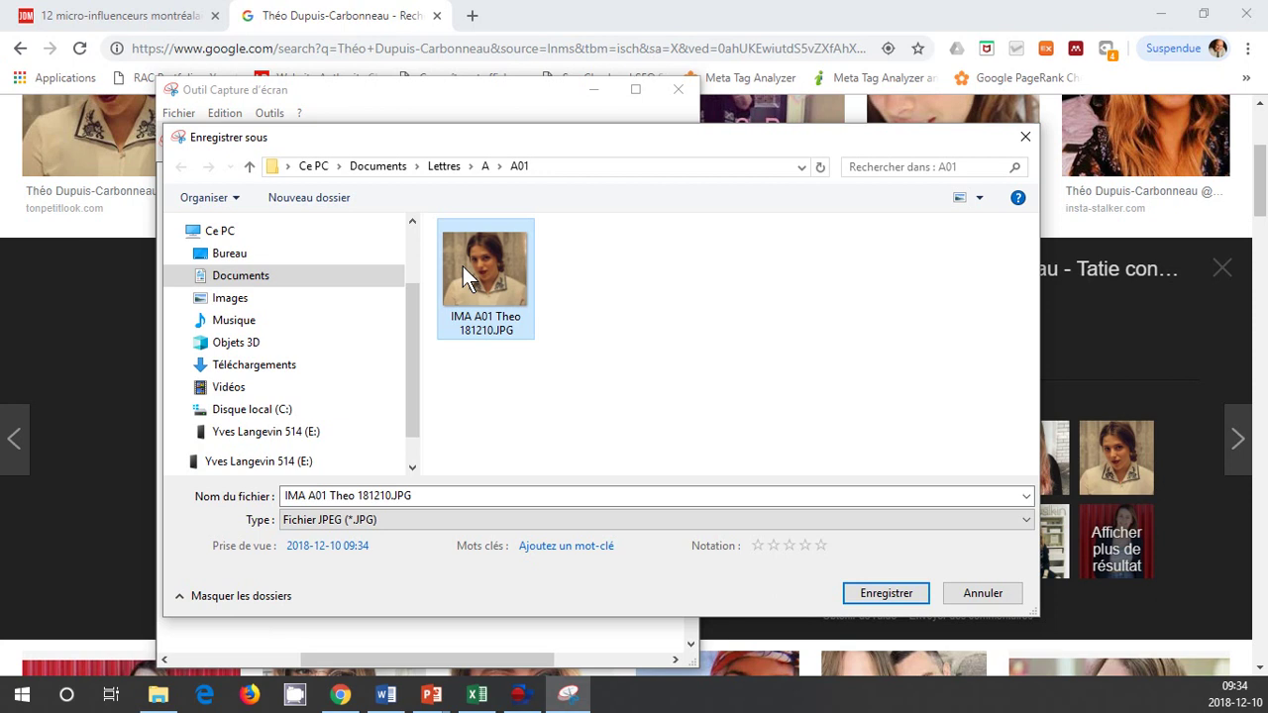
pyautogui.tripleClick(358, 495)
pyautogui.click(360, 496)
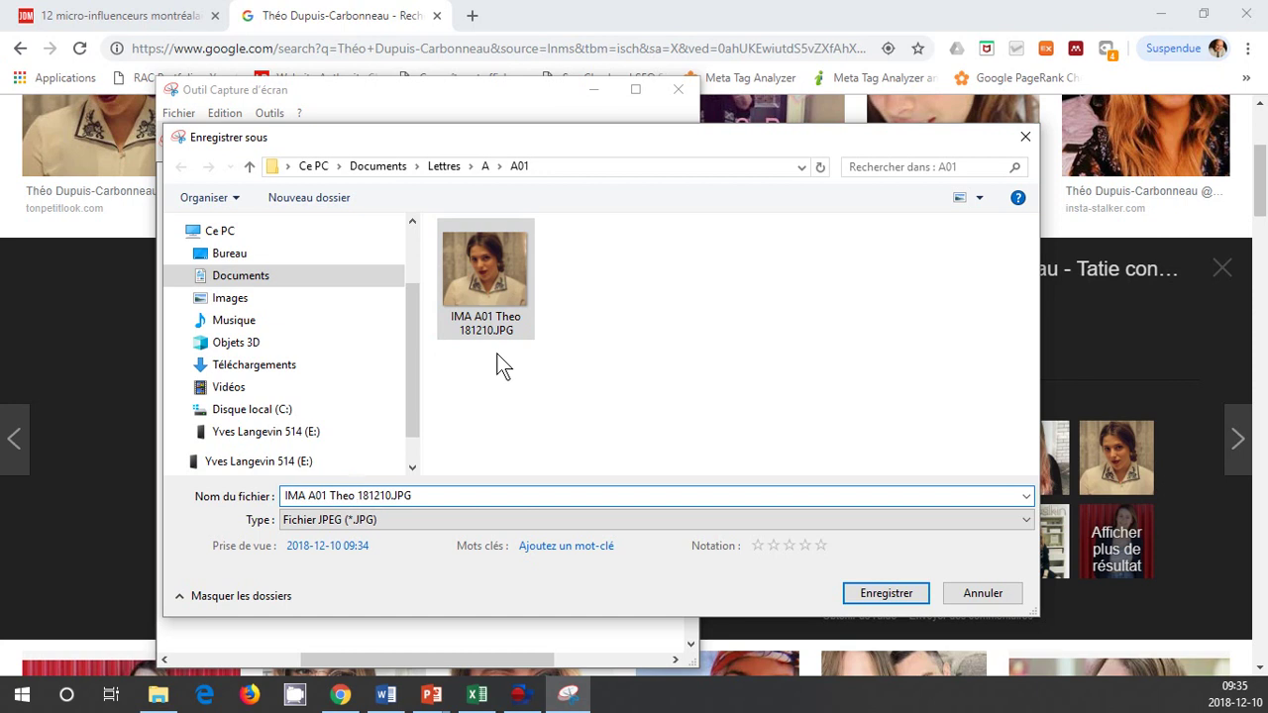
pyautogui.write('2')
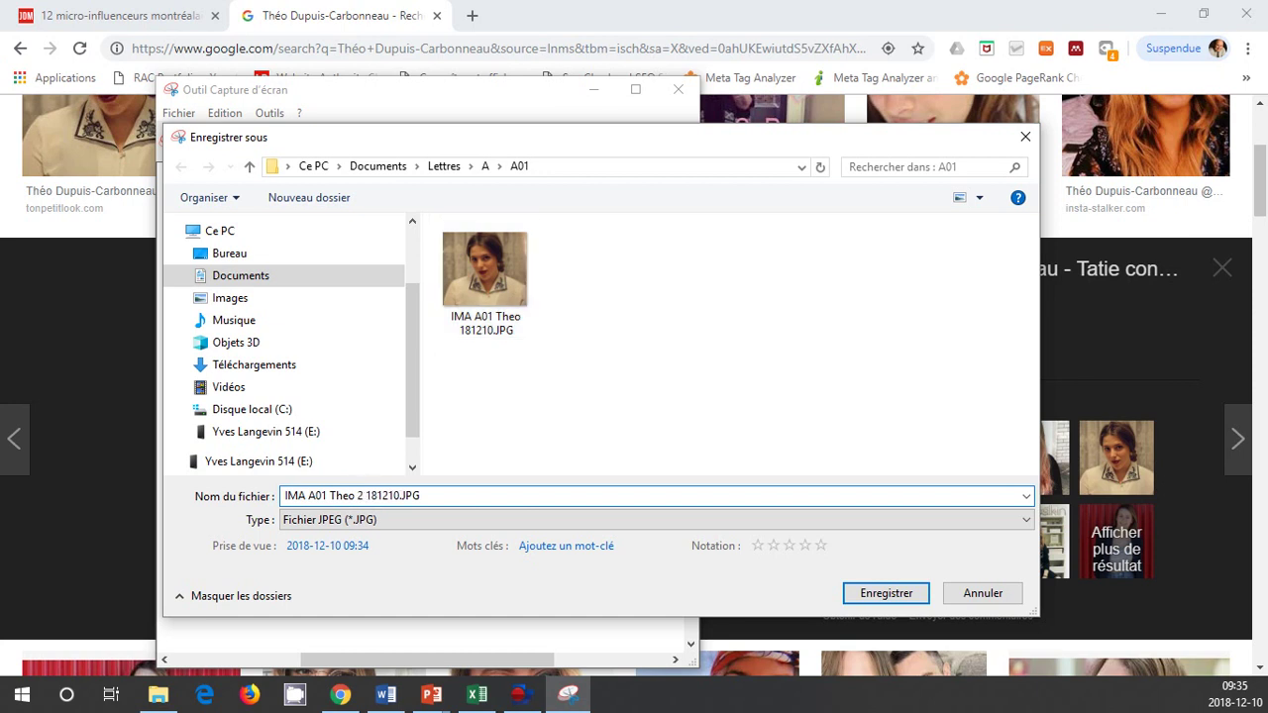
pyautogui.press('Return')
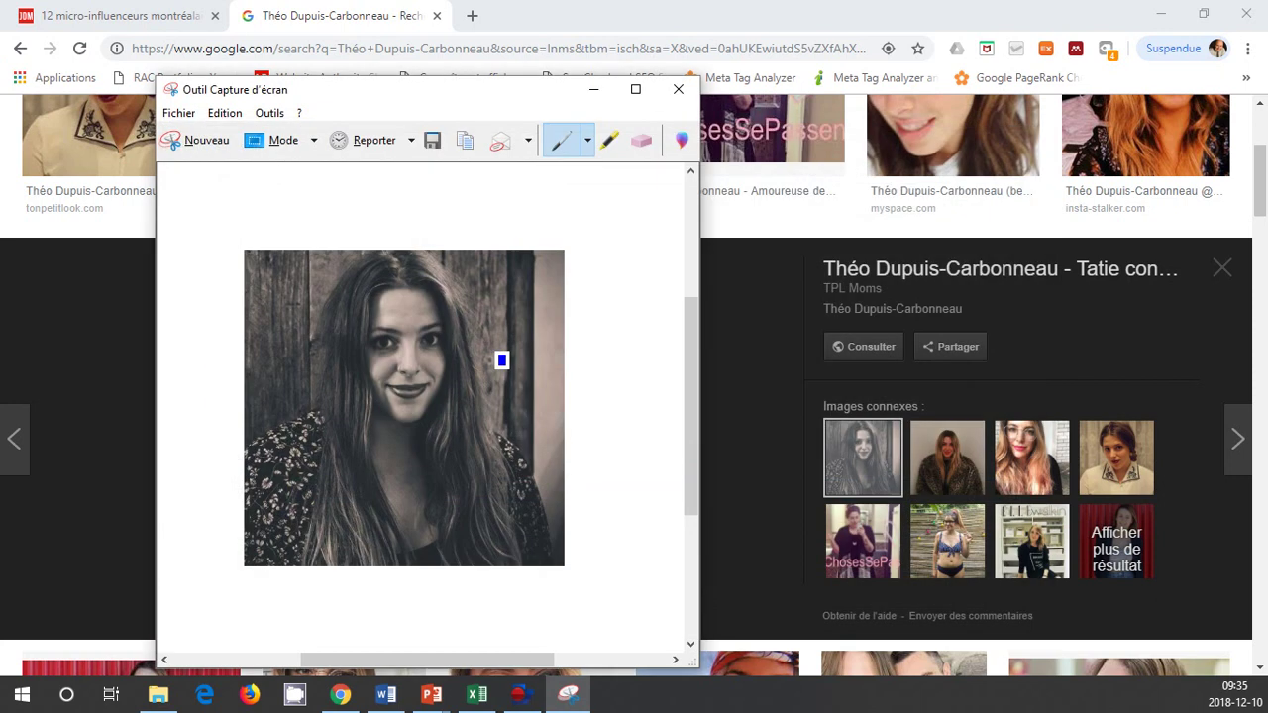
# Switch to File Explorer and open folder A01 under Documents > Lettres > A
pyautogui.click(399, 16)
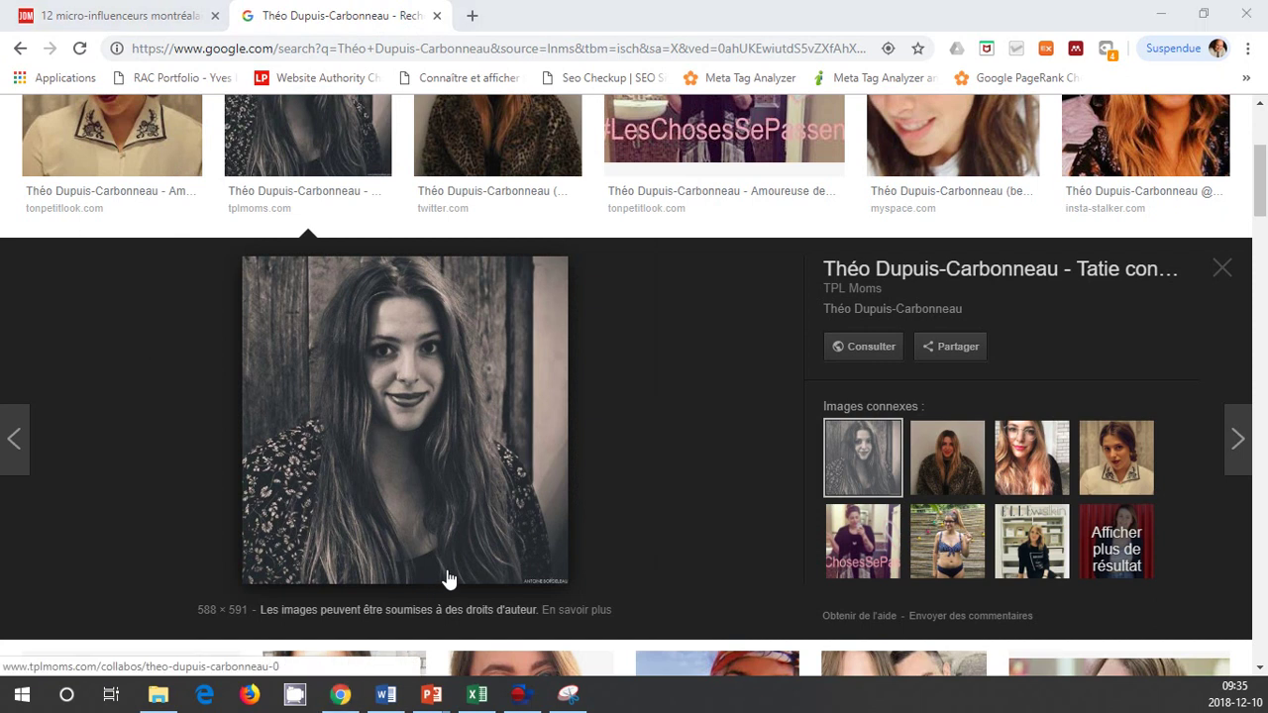
pyautogui.hotkey('alt', 'Tab')
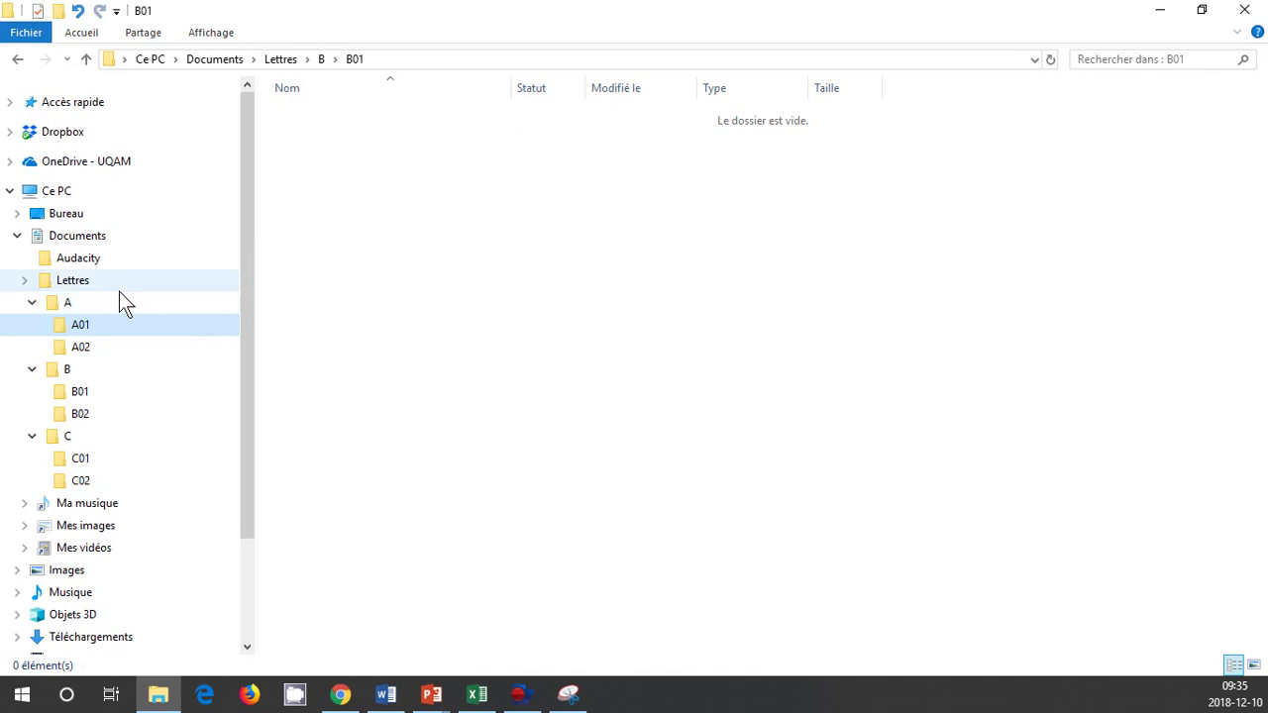
pyautogui.click(75, 286)
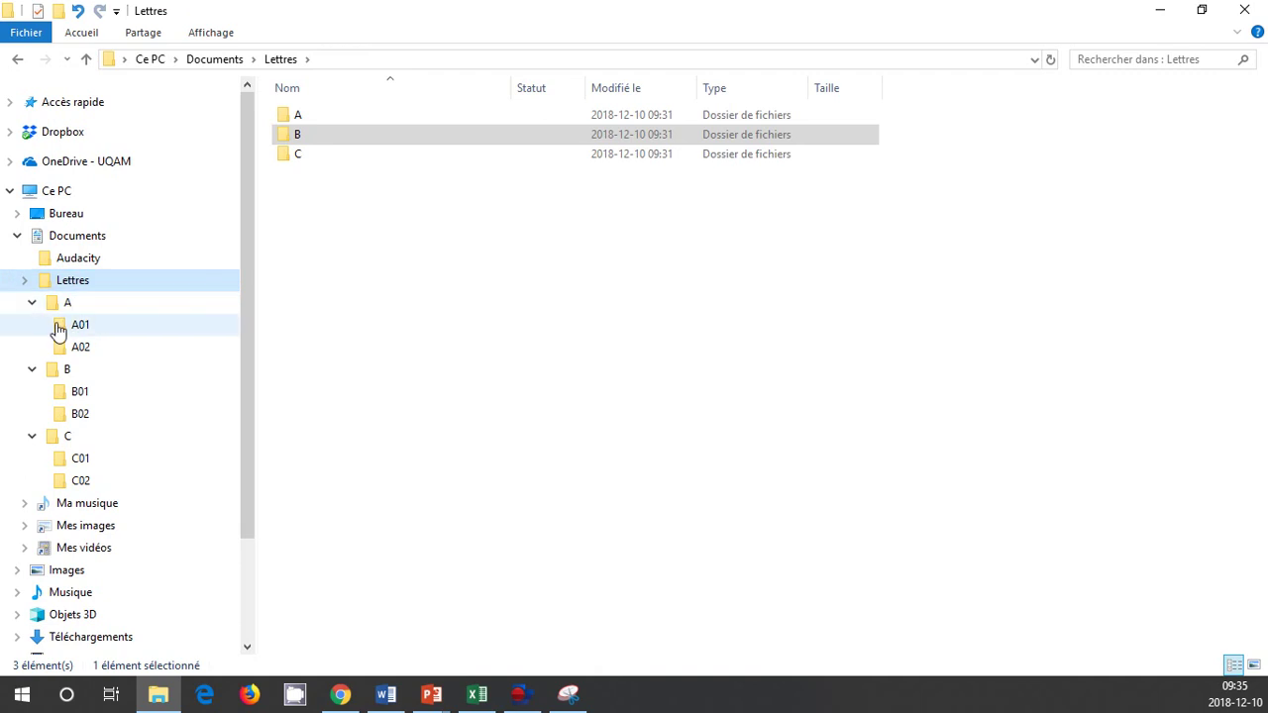
pyautogui.click(63, 326)
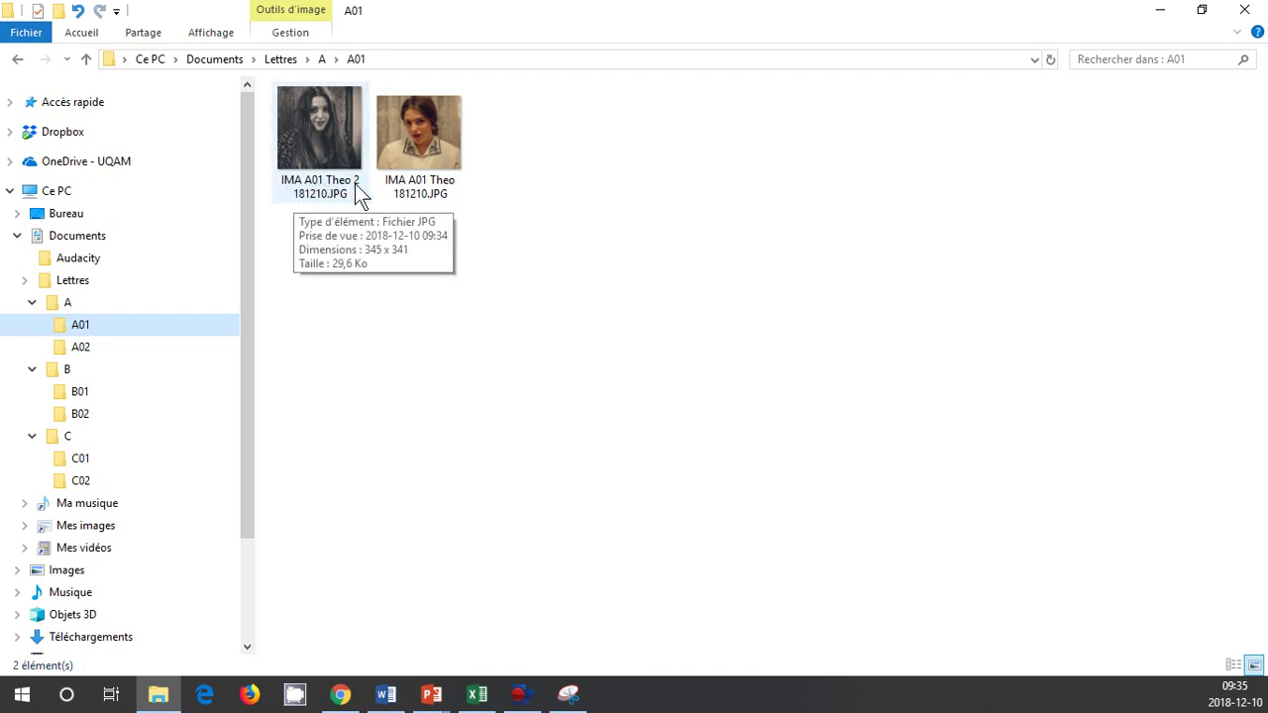
# Rename the white-collar portrait capture in A01 by inserting "1" between the influencer's first name and 181210
pyautogui.click(449, 190)
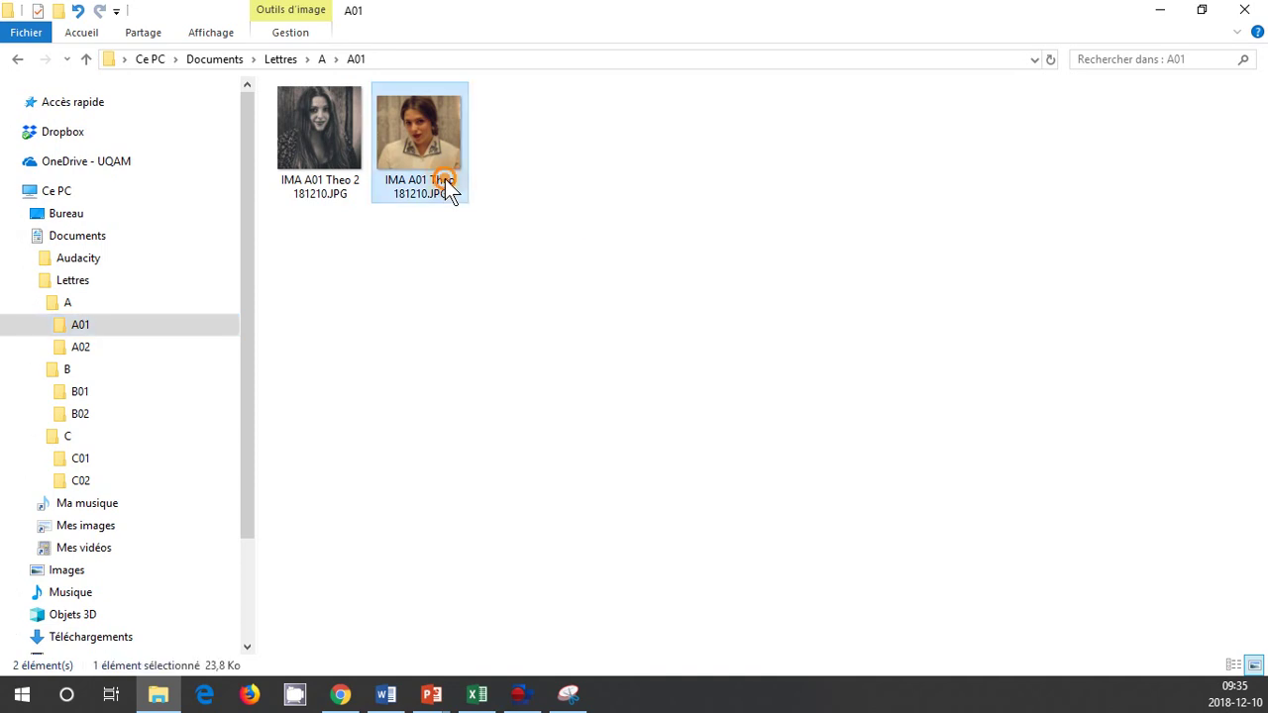
pyautogui.rightClick(446, 179)
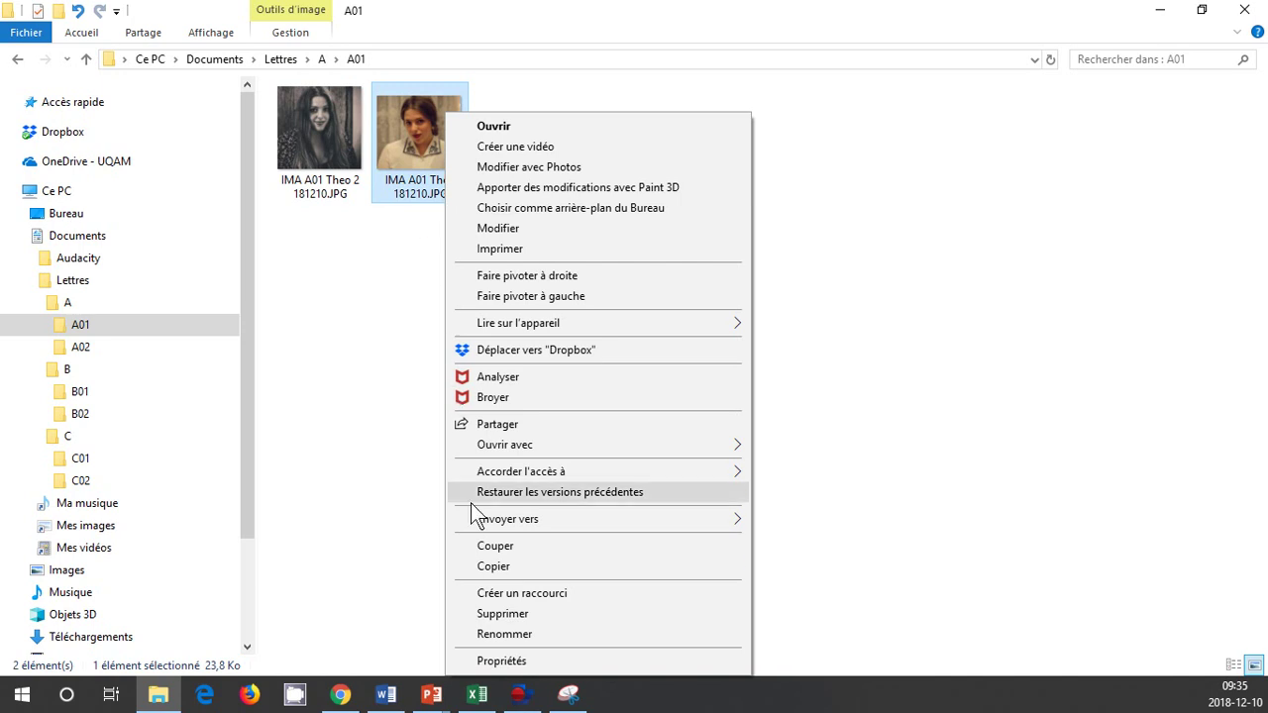
pyautogui.click(503, 634)
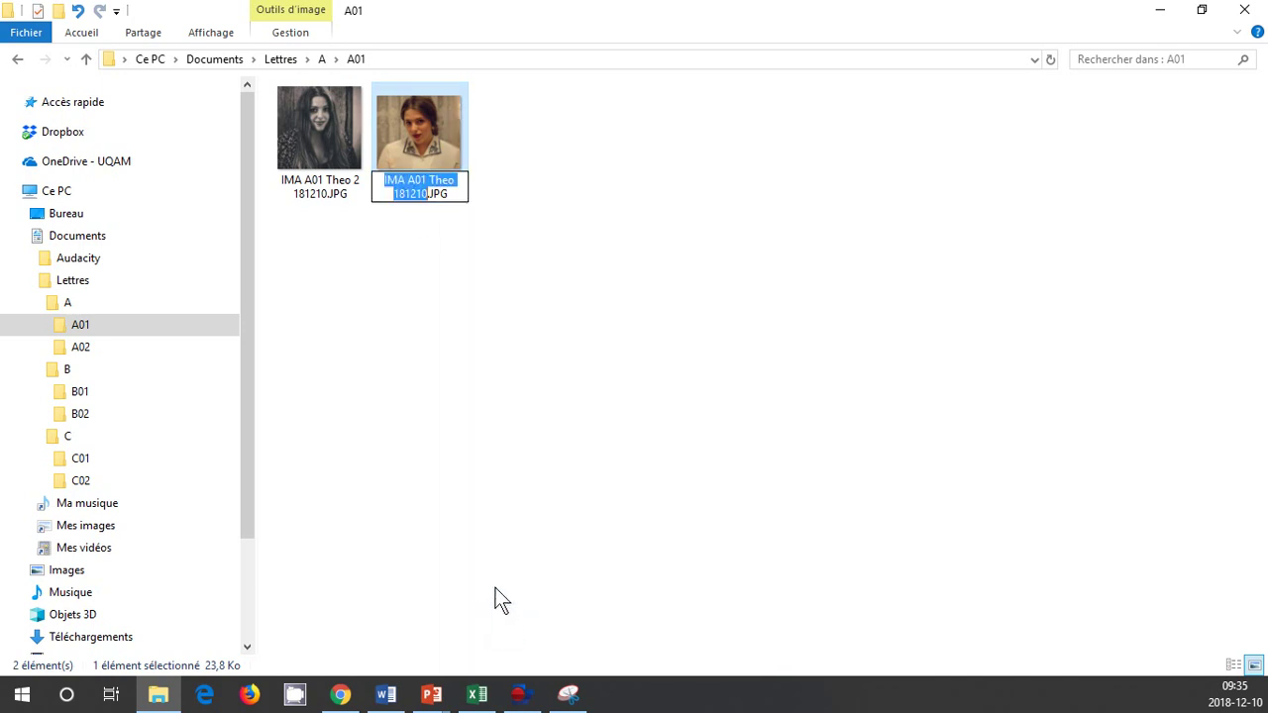
pyautogui.click(456, 182)
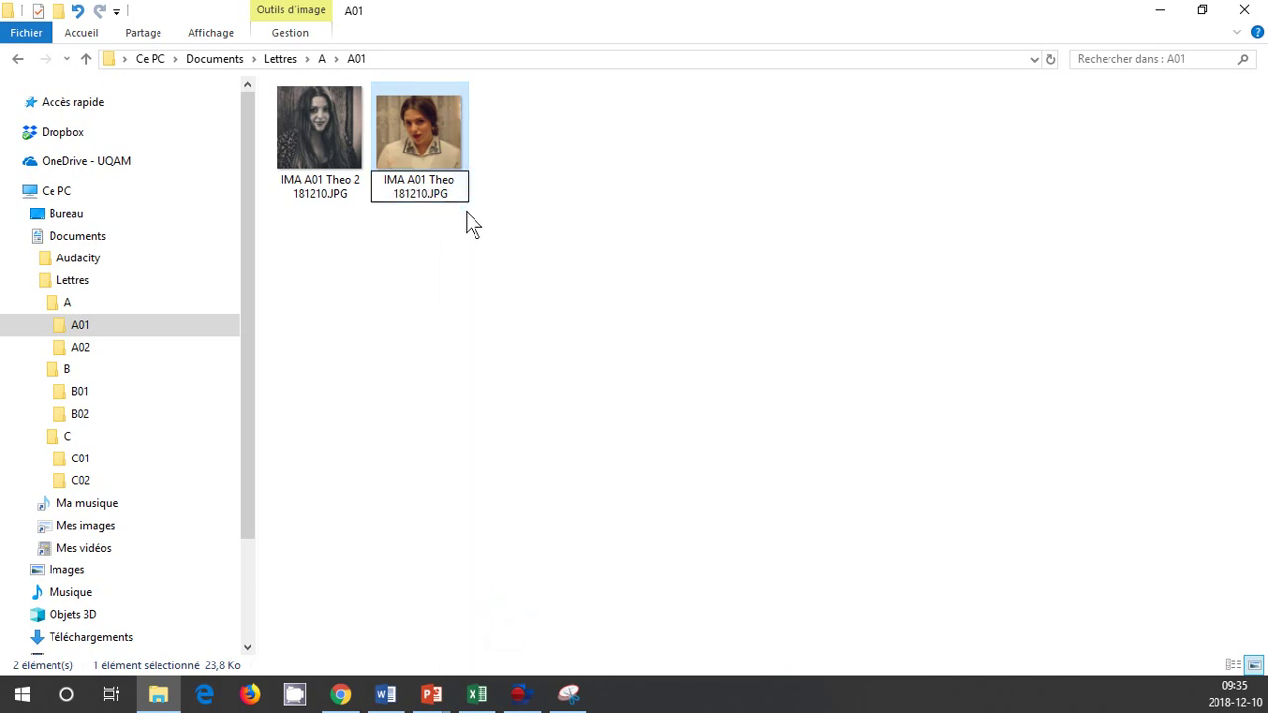
pyautogui.write('1')
pyautogui.press('Return')
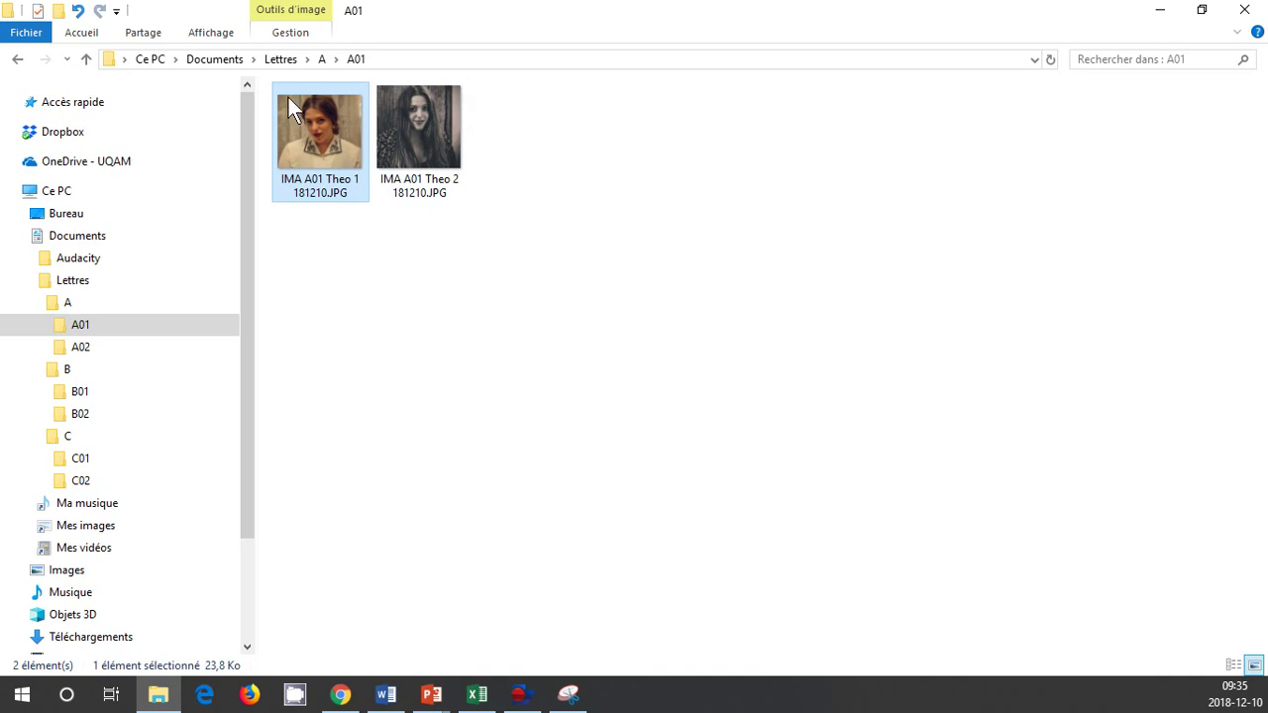
# Display folder A01 in the Détails layout and widen the Nom column to fit the full file names
pyautogui.click(203, 32)
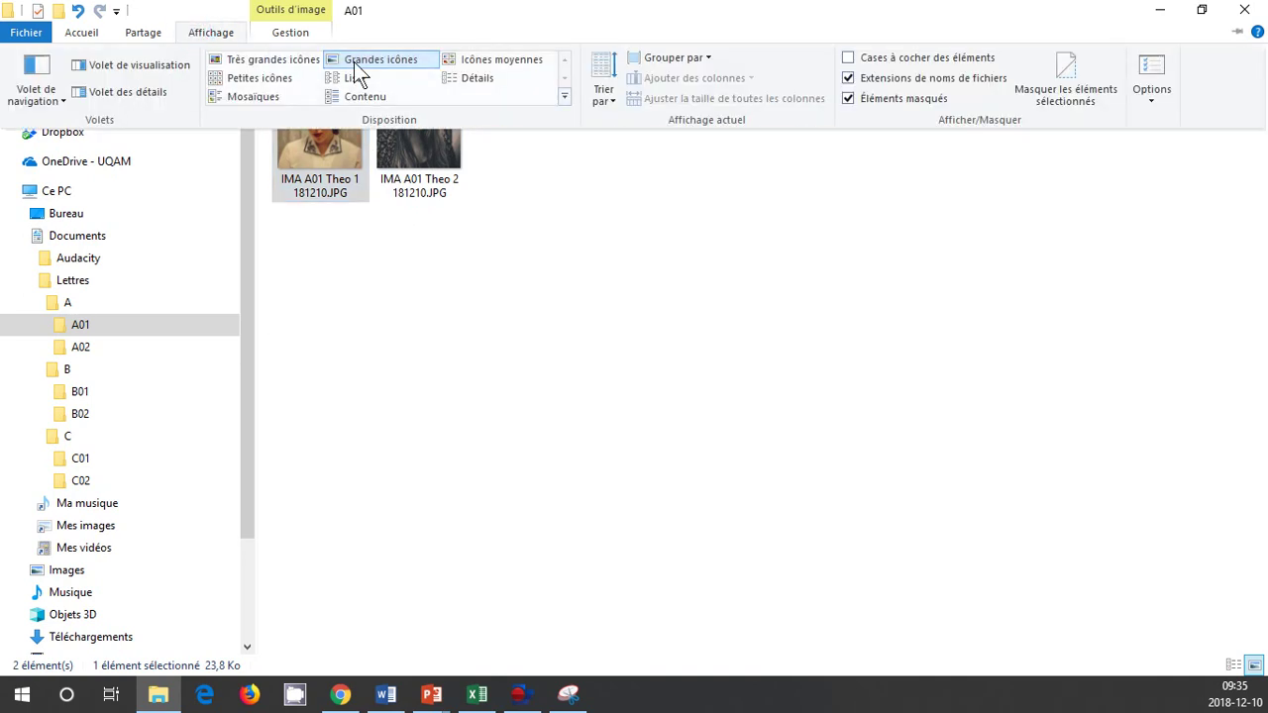
pyautogui.click(454, 79)
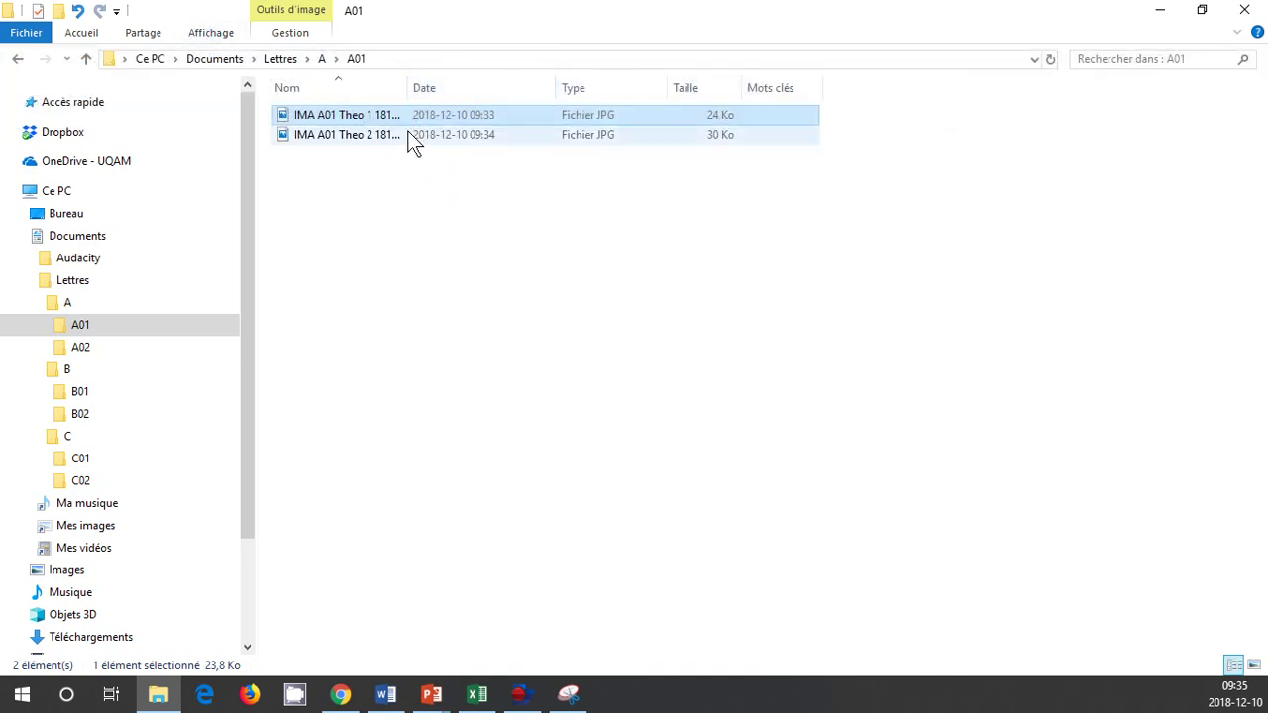
pyautogui.moveTo(409, 89); pyautogui.dragTo(476, 96)
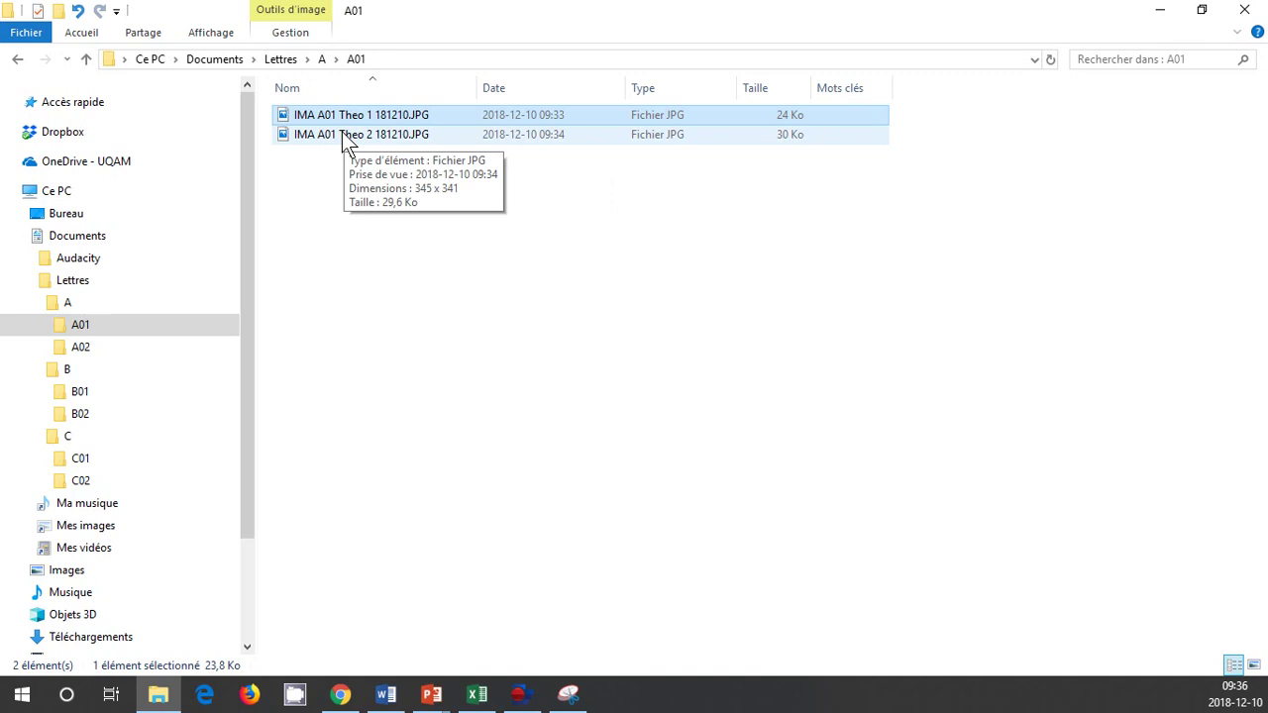
pyautogui.moveTo(623, 81)
pyautogui.mouseDown()
pyautogui.moveTo(564, 89)
pyautogui.moveTo(622, 99)
pyautogui.mouseUp()
pyautogui.moveTo(732, 87); pyautogui.dragTo(736, 87)
pyautogui.moveTo(813, 89); pyautogui.dragTo(815, 95)
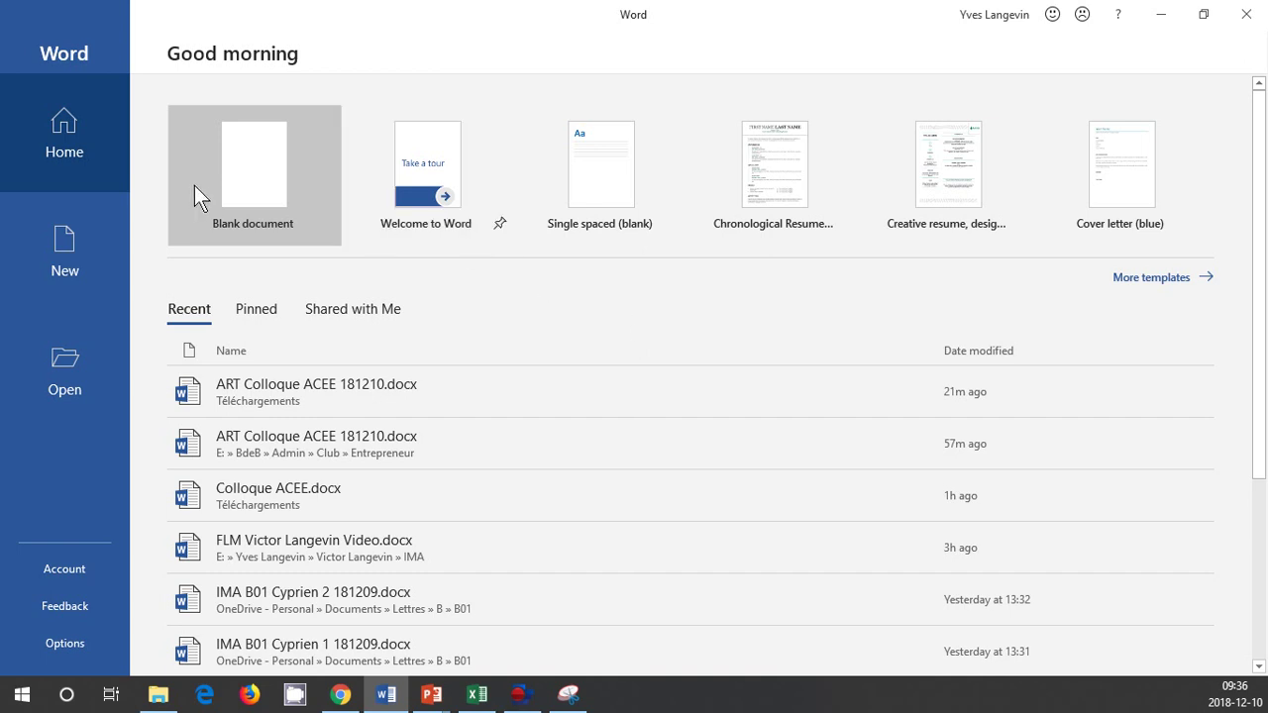
# Create a blank Word document, and in Chrome replace the black-and-white portrait's preview with the third image result
pyautogui.click(266, 184)
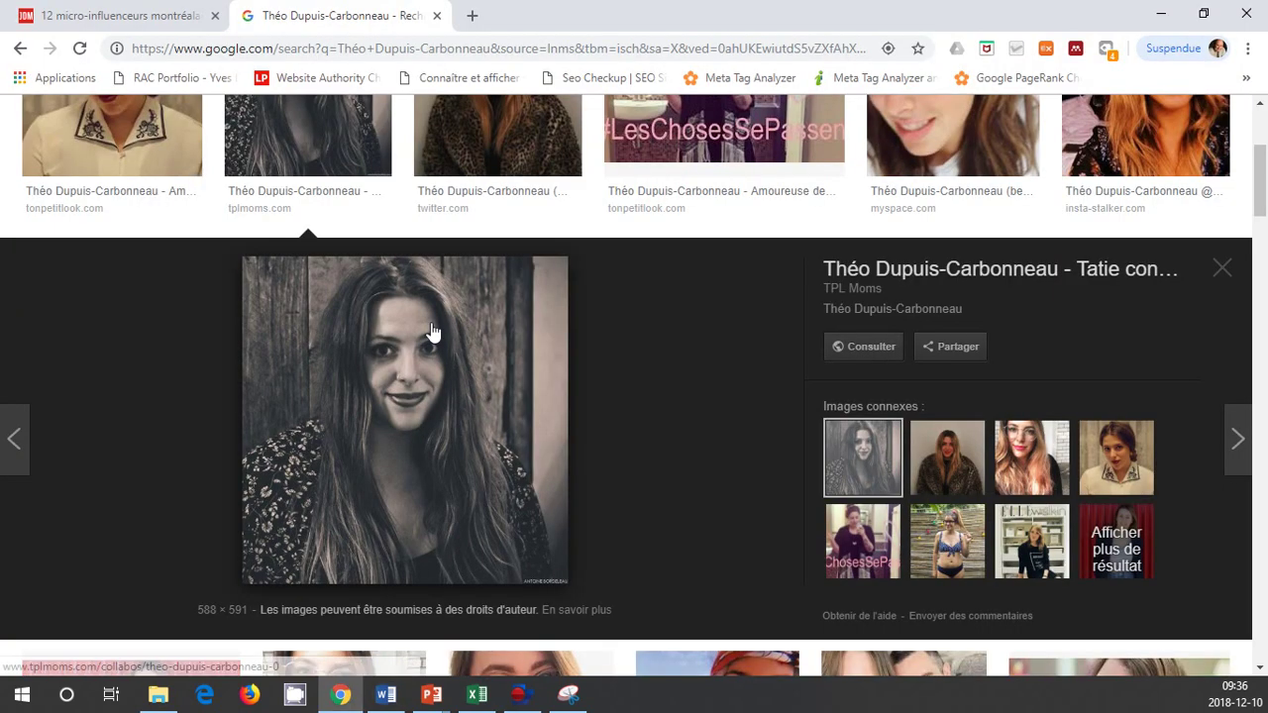
pyautogui.click(1219, 268)
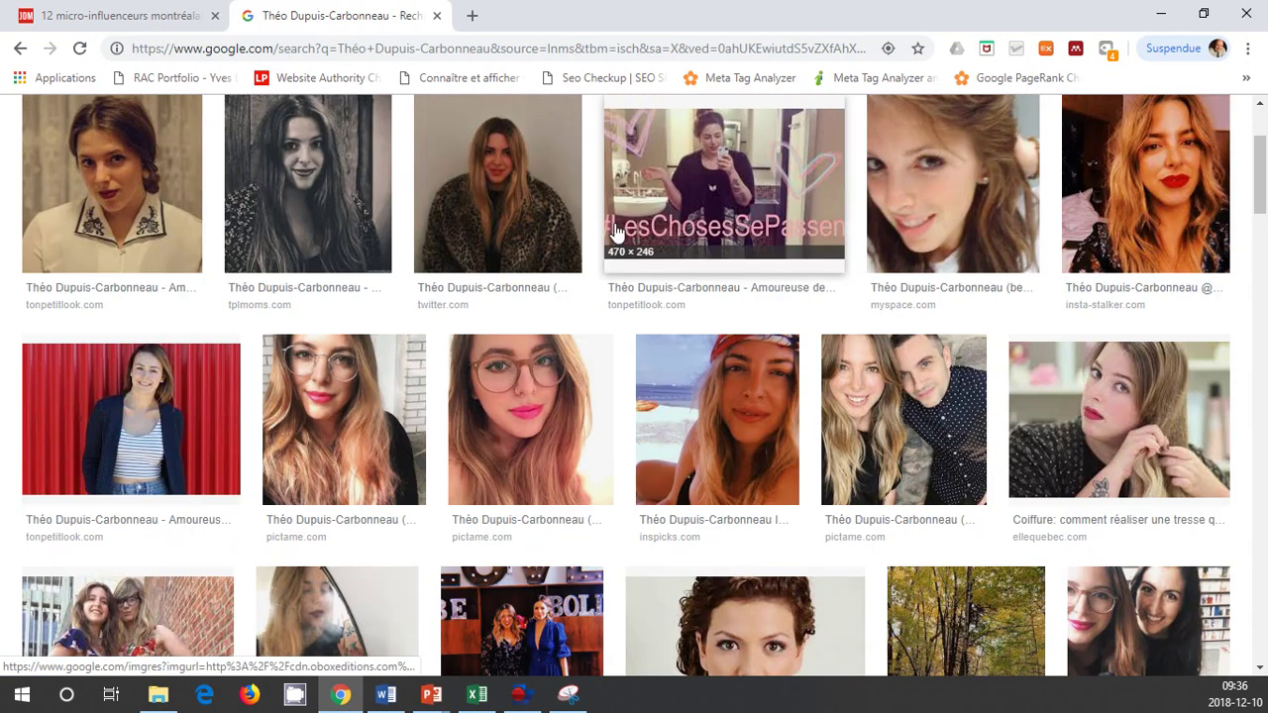
pyautogui.click(523, 192)
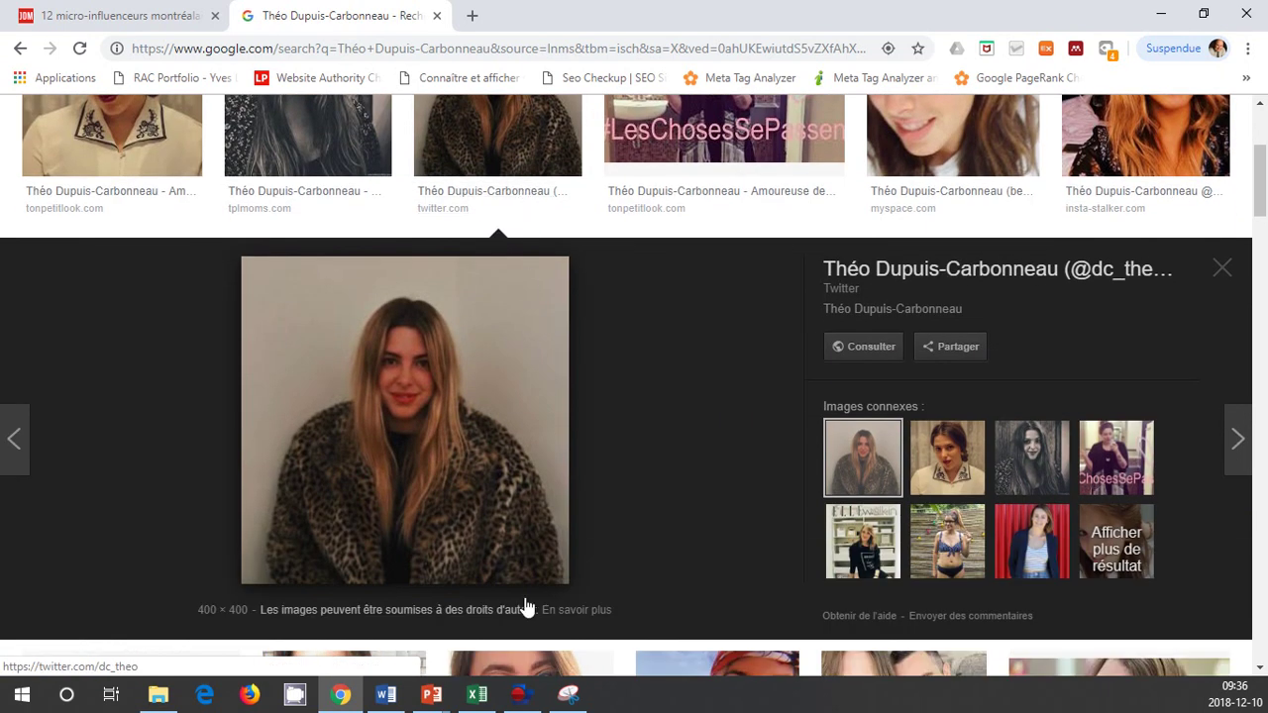
# Take a new capture of the leopard-coat portrait with Outil Capture d'écran
pyautogui.click(568, 694)
pyautogui.click(218, 140)
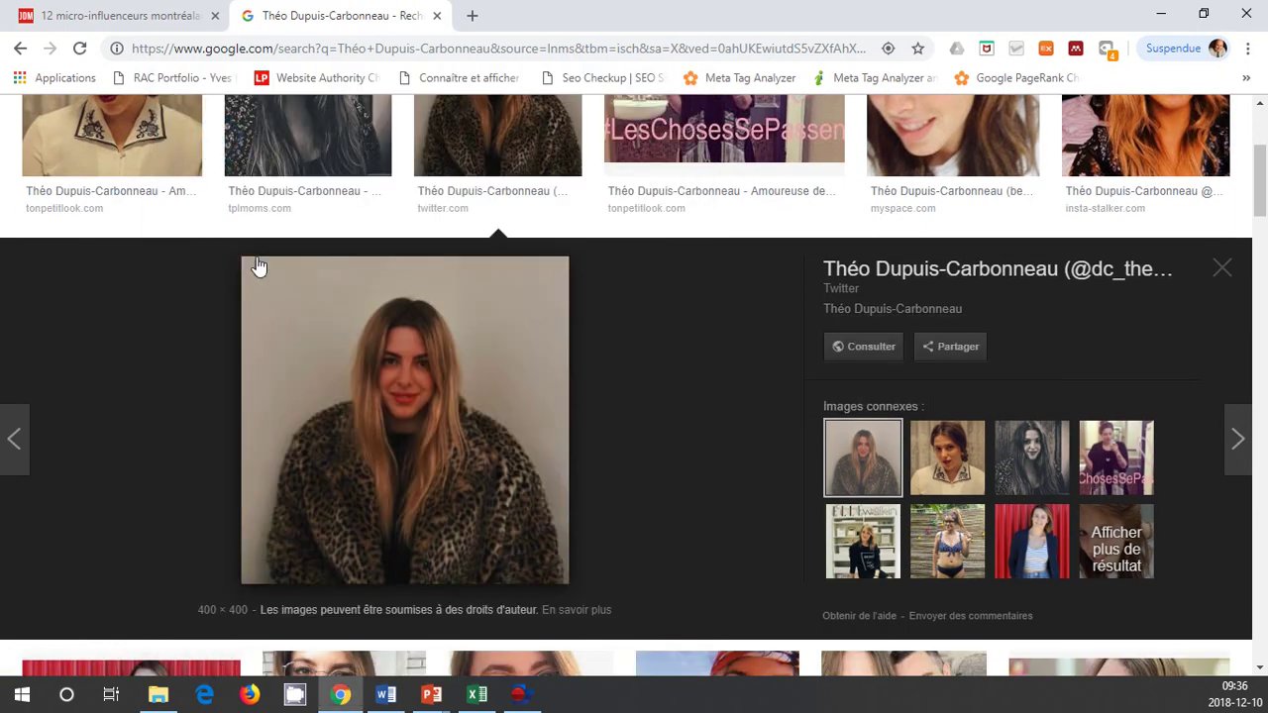
pyautogui.moveTo(244, 257); pyautogui.dragTo(560, 566)
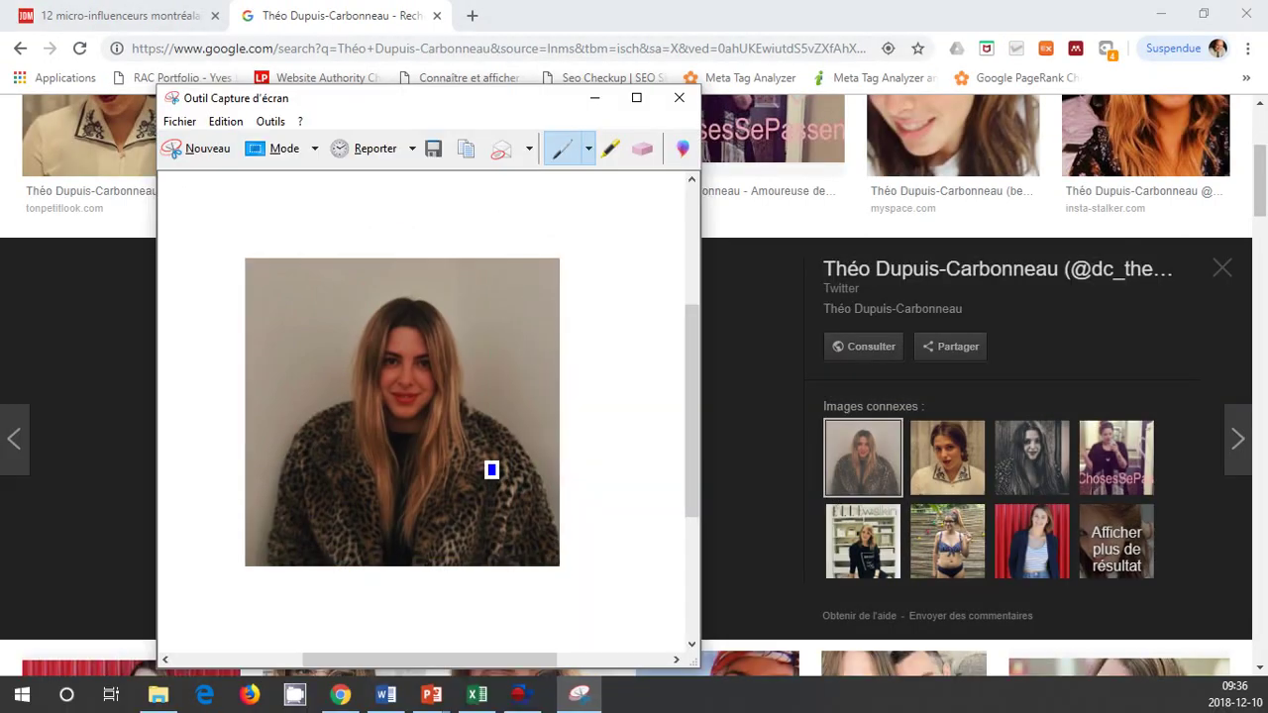
# Copy the leopard-coat capture and paste it into the blank Word document
pyautogui.click(179, 121)
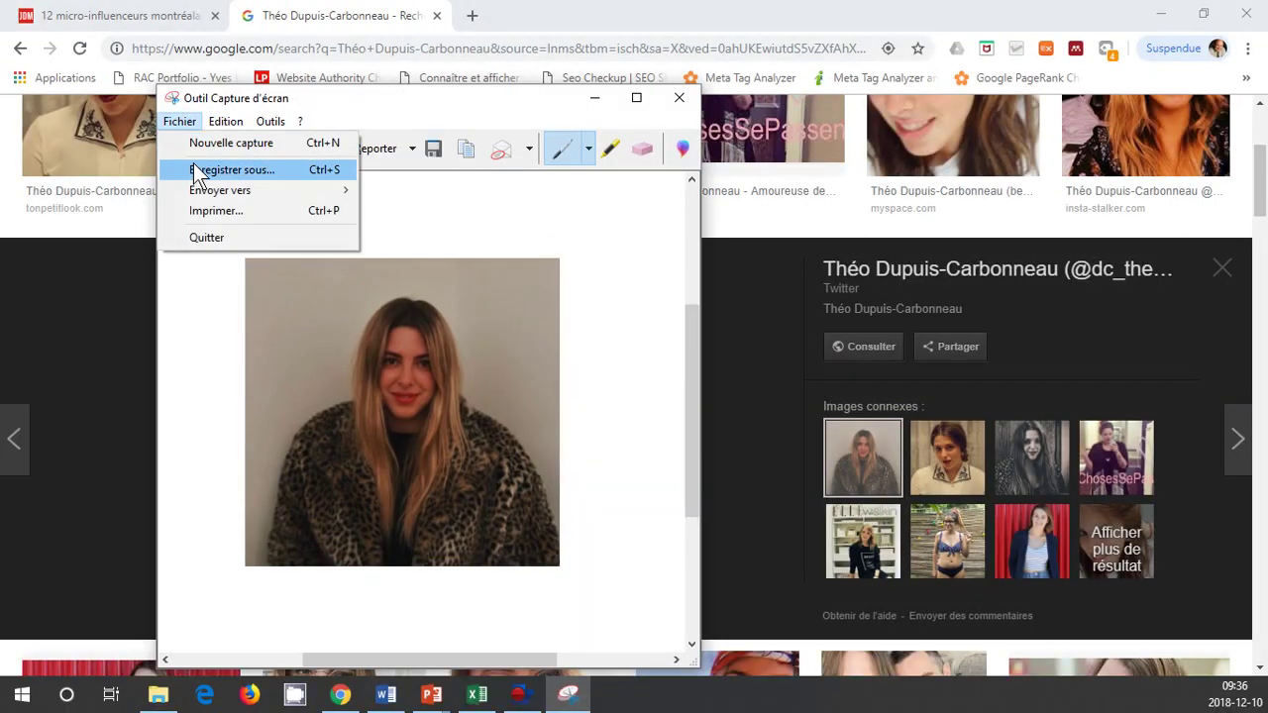
pyautogui.click(226, 121)
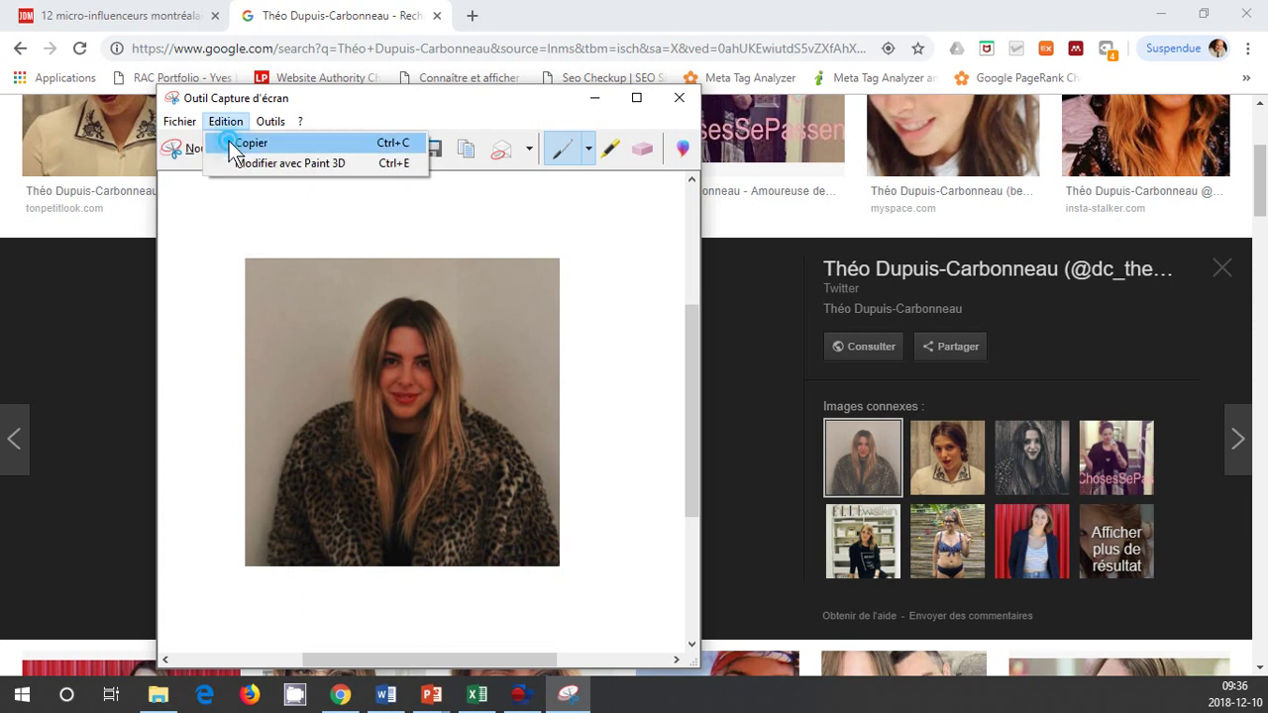
pyautogui.click(229, 140)
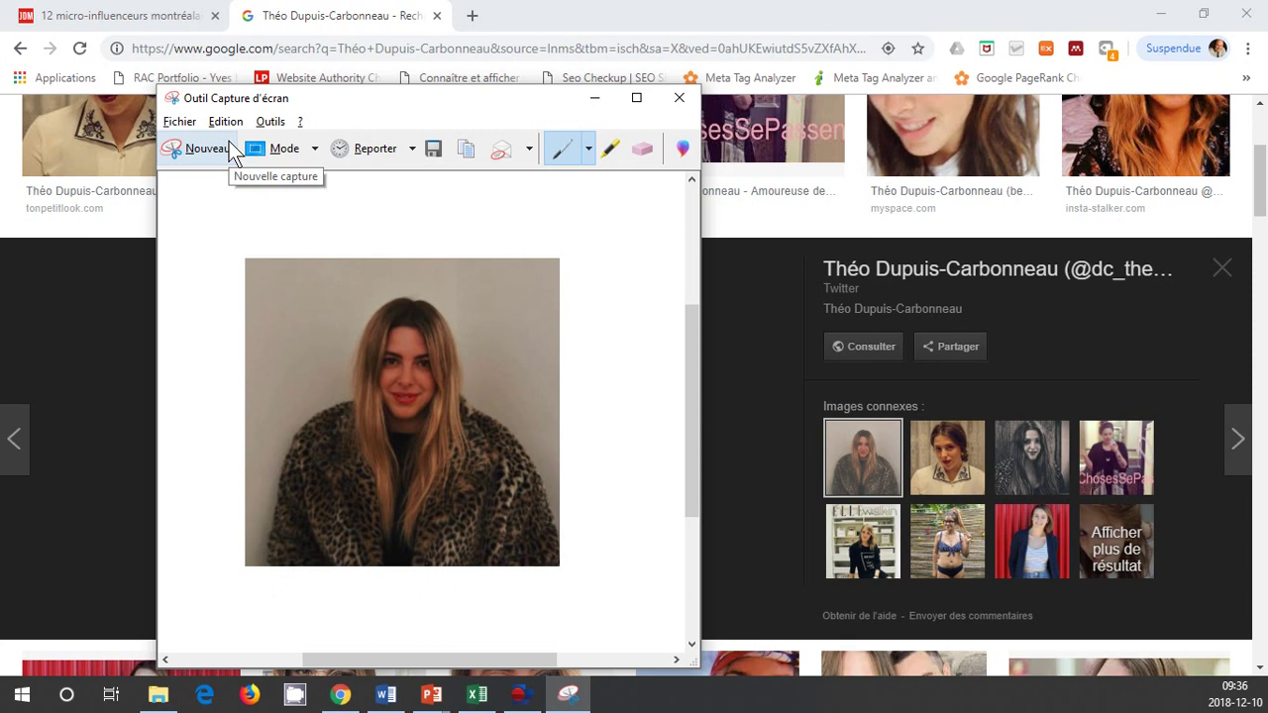
pyautogui.hotkey('alt', 'Tab')
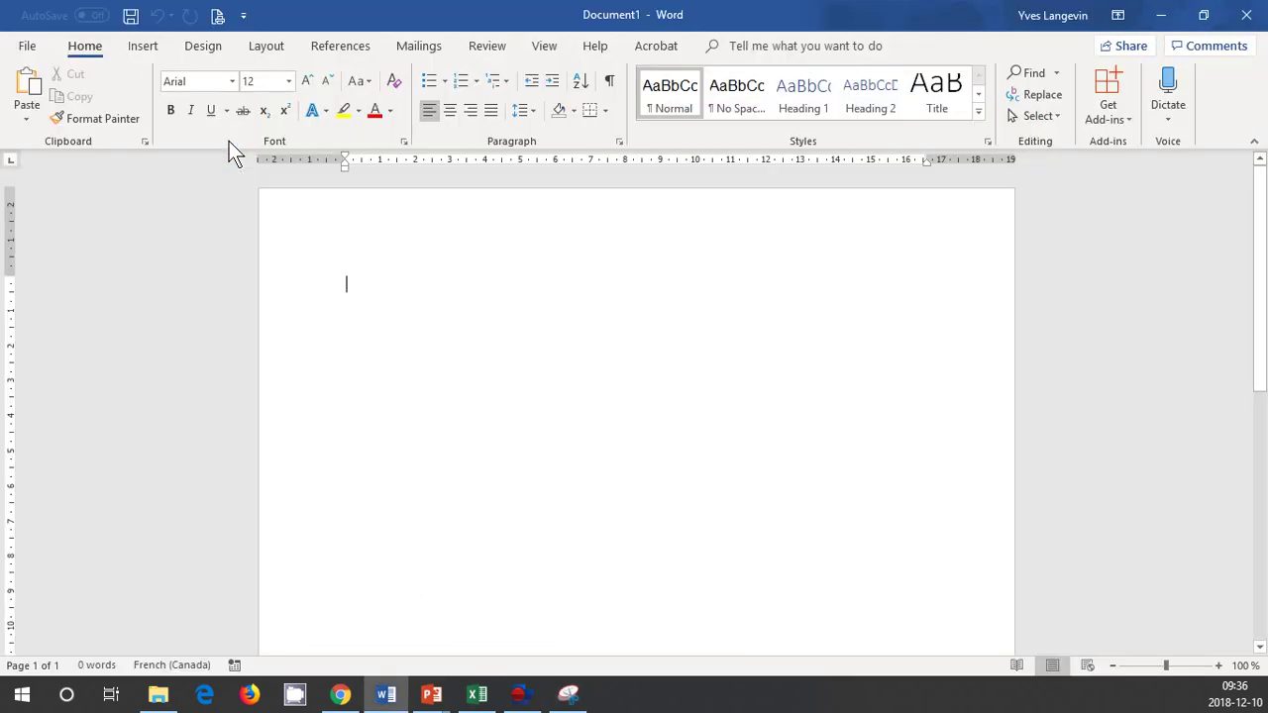
pyautogui.click(29, 87)
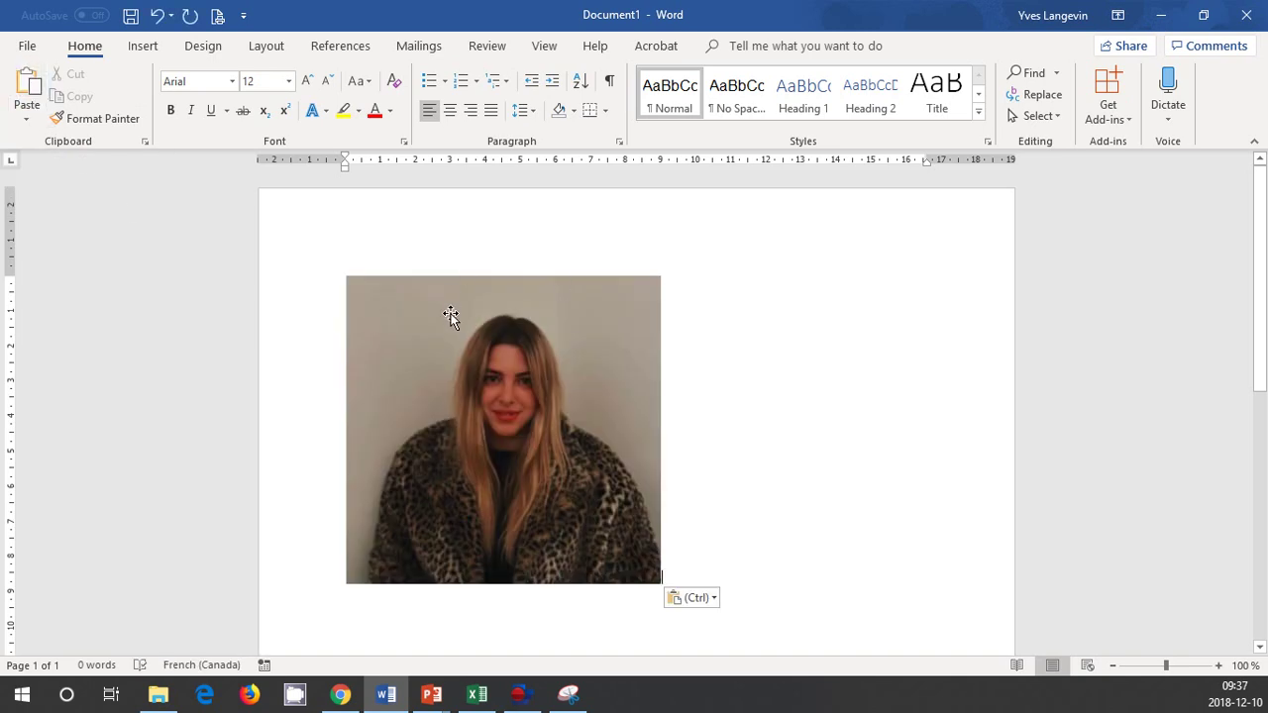
# Start saving the Word document under a new name, choosing Documents > Lettres > B > B01 as its location
pyautogui.click(26, 46)
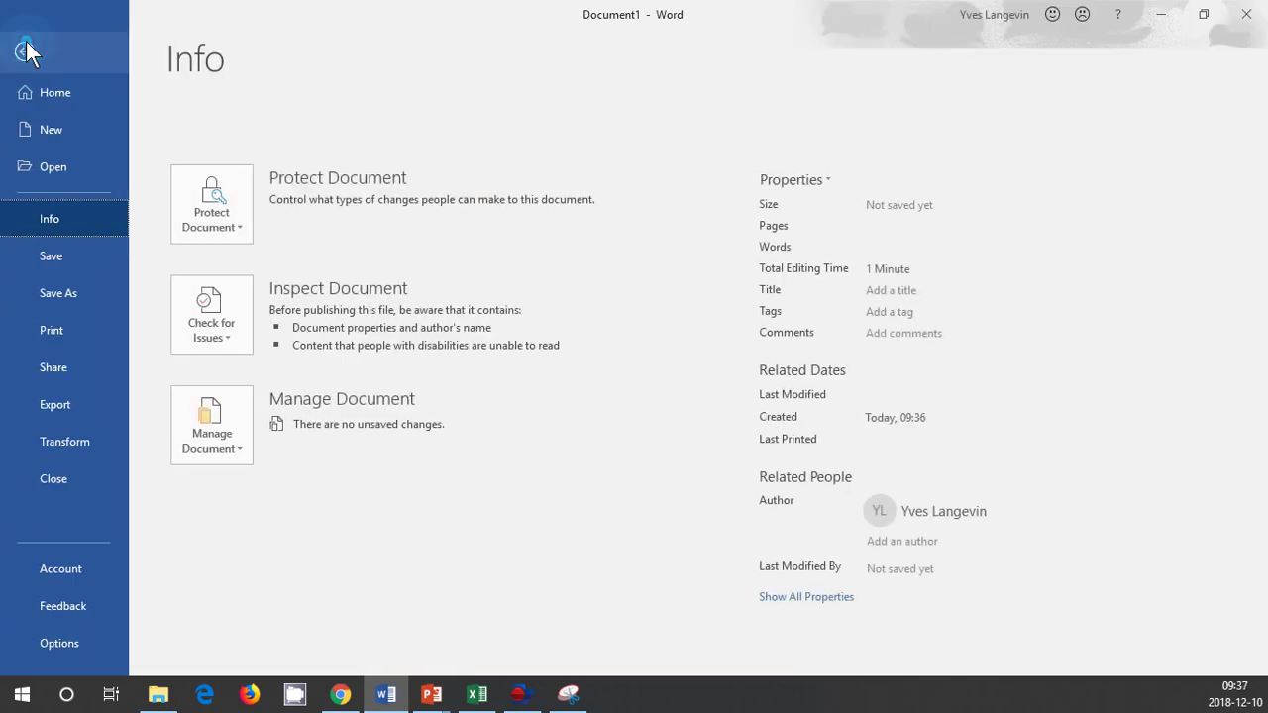
pyautogui.click(67, 292)
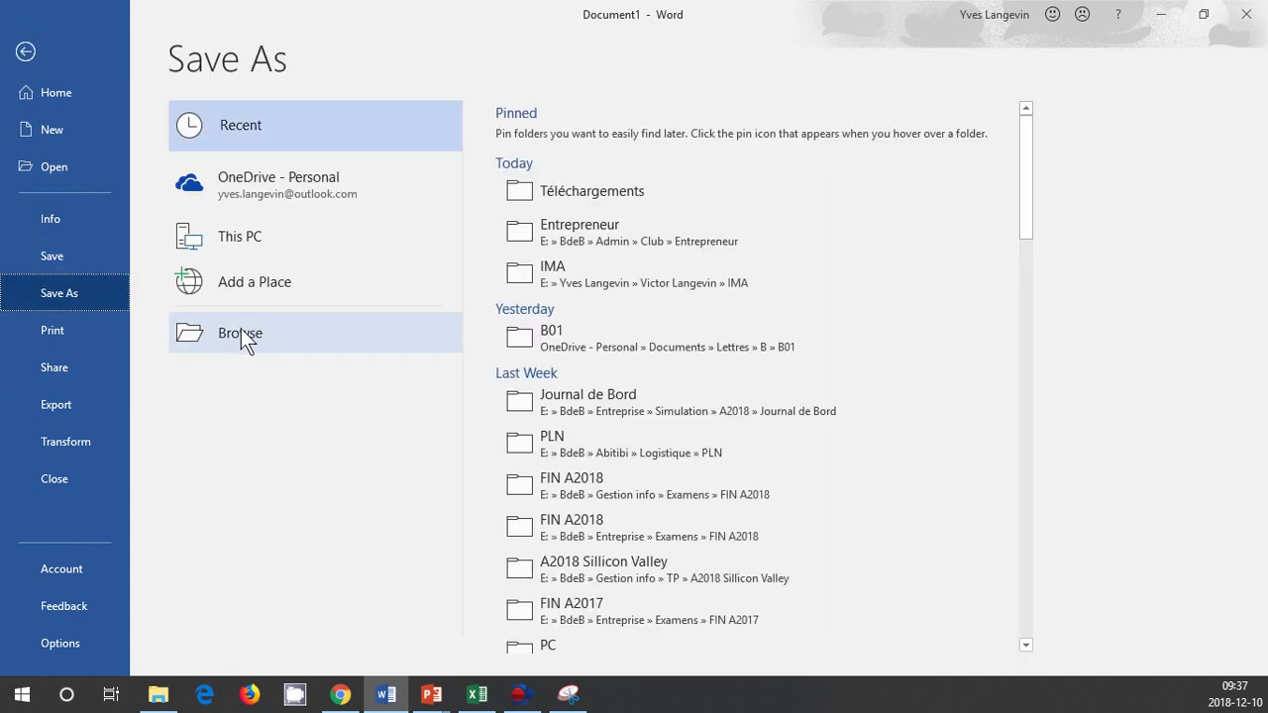
pyautogui.click(232, 331)
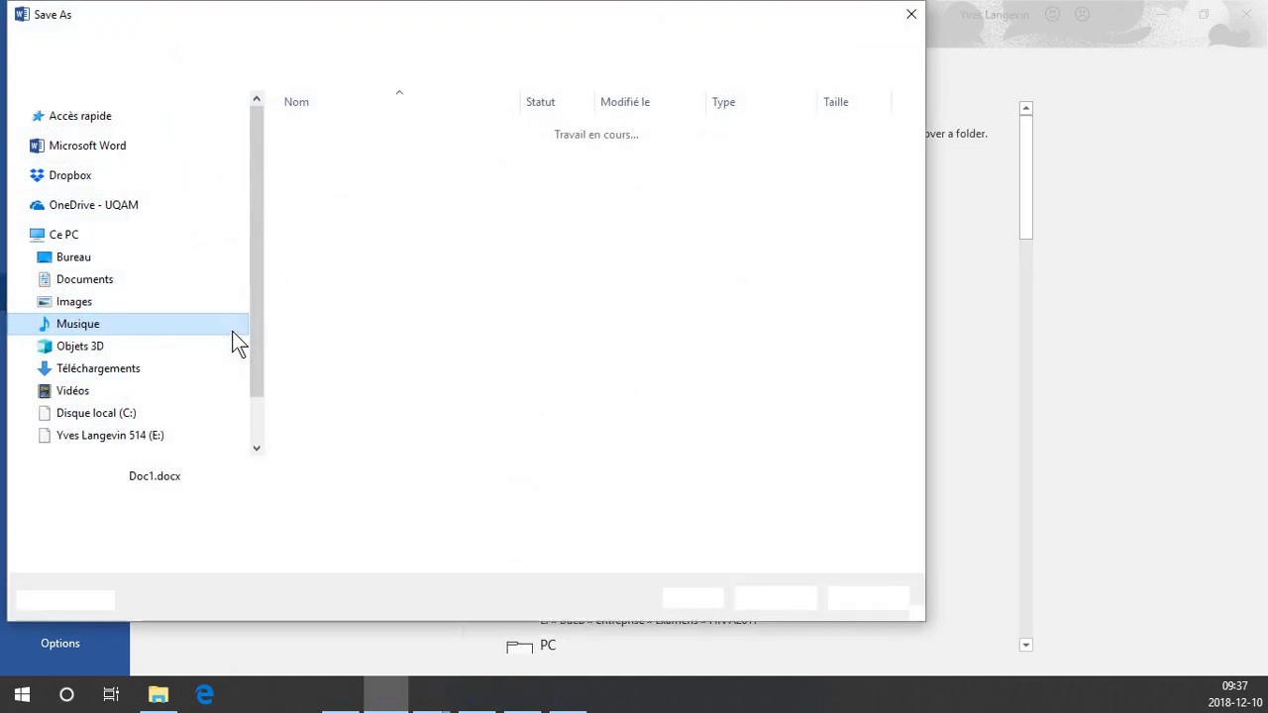
pyautogui.click(123, 279)
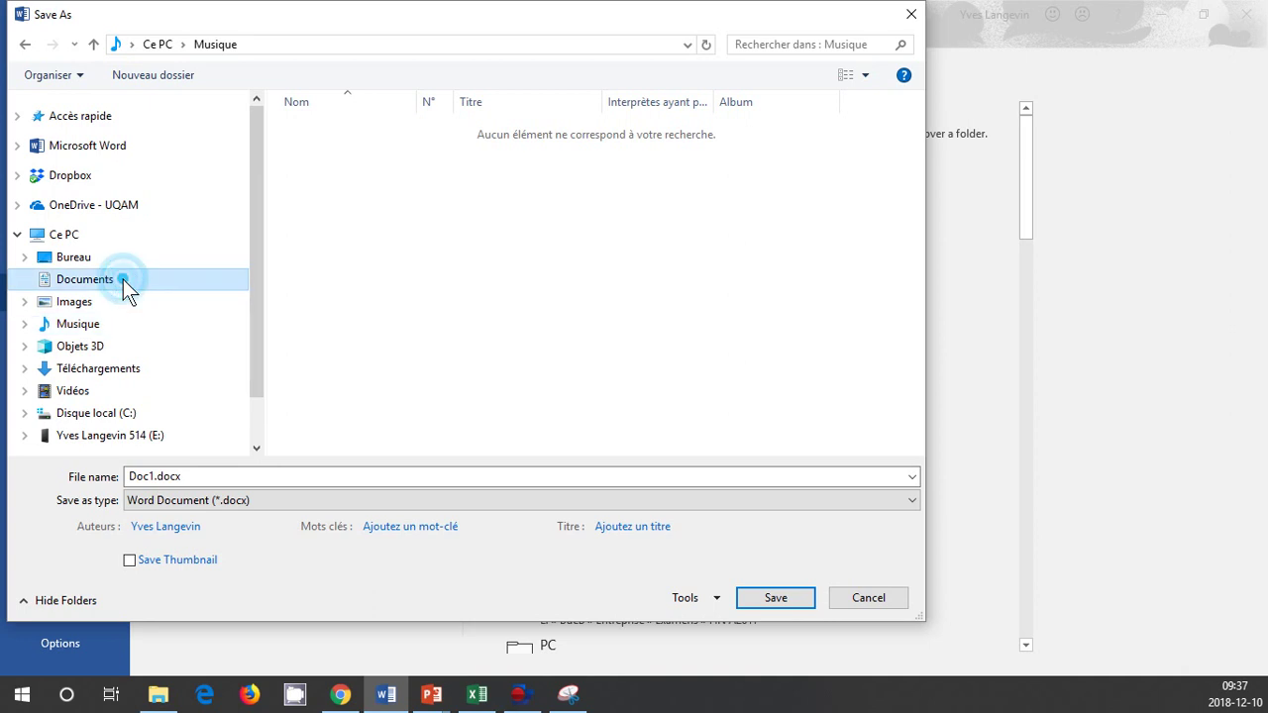
pyautogui.click(80, 347)
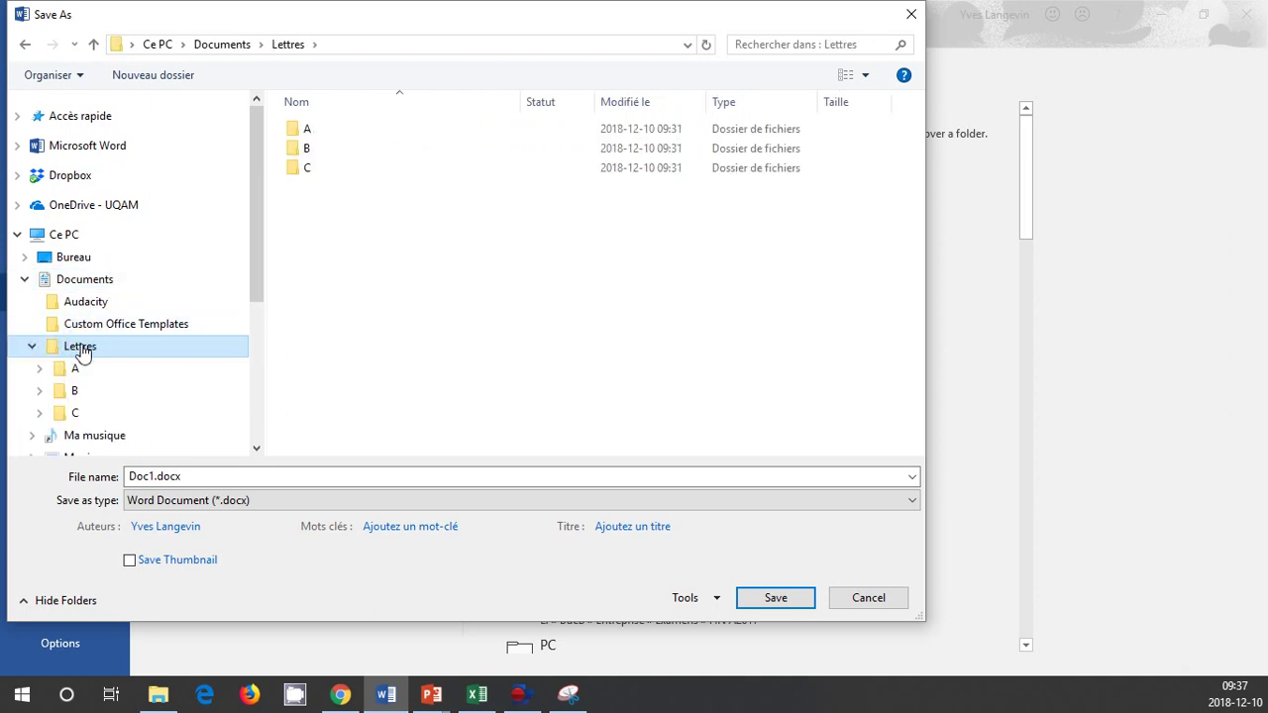
pyautogui.click(76, 392)
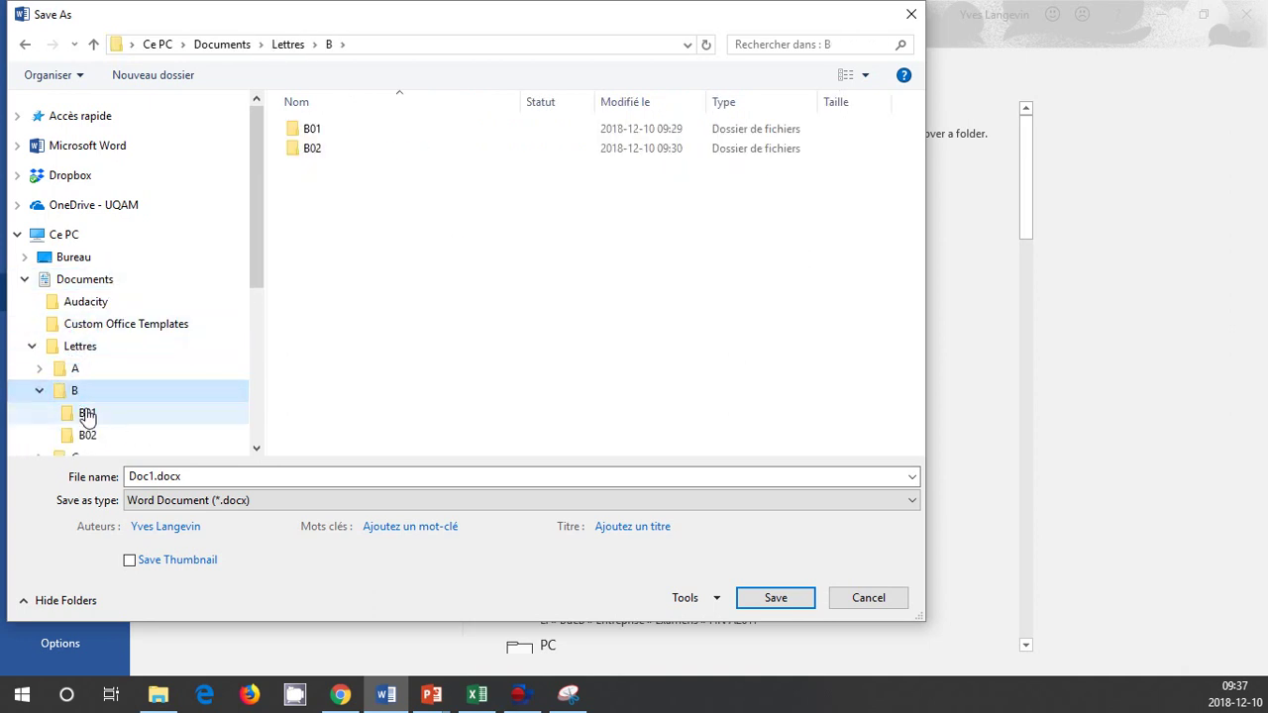
pyautogui.click(87, 416)
# Name the document "IMA B01" followed by the influencer's first name and "1 181210", and save it as a Word document
pyautogui.click(199, 477)
pyautogui.write('IMA ')
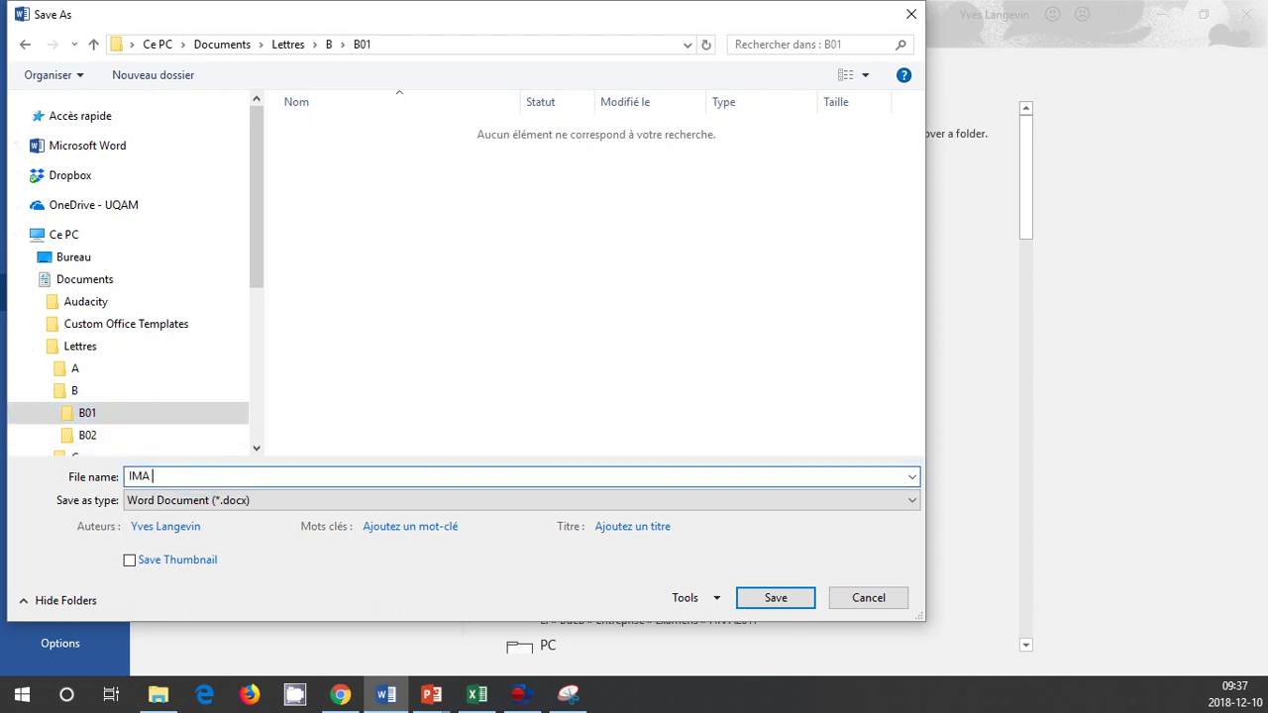
pyautogui.write('B01 Theo 1 181210')
pyautogui.press('Return')
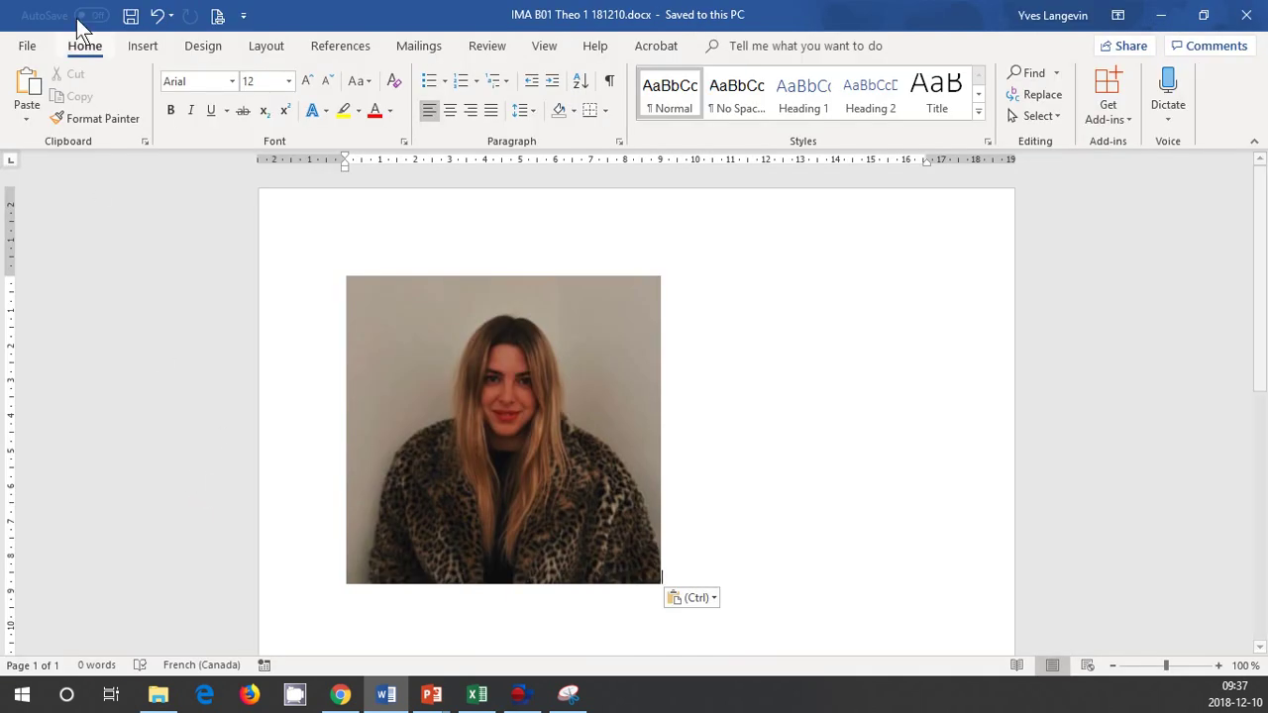
# Close the saved document and create another blank Word document
pyautogui.click(25, 43)
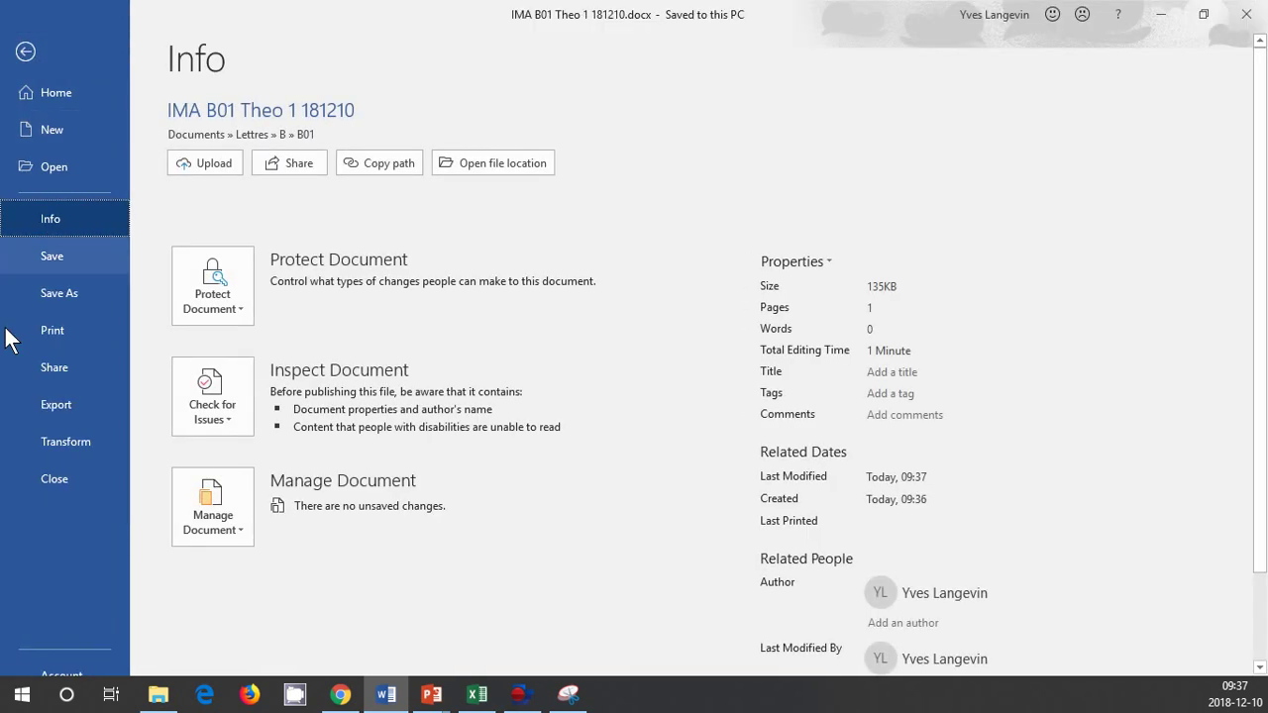
pyautogui.click(45, 479)
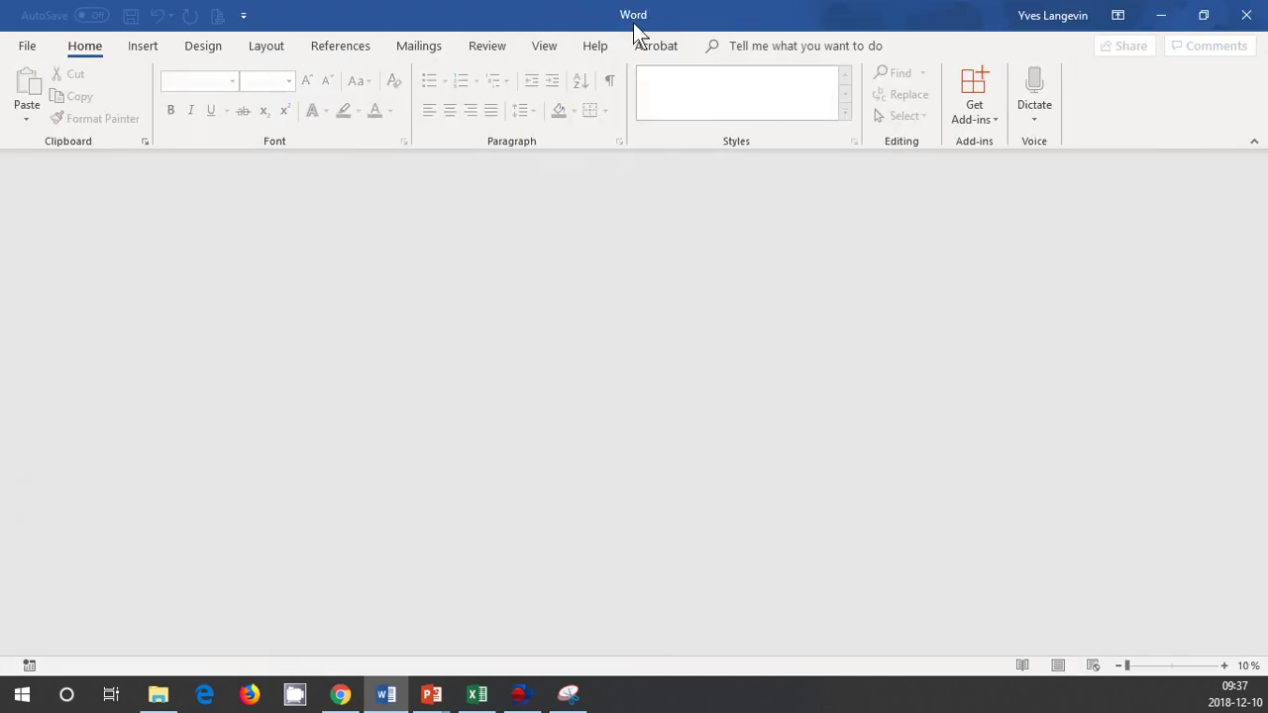
pyautogui.click(38, 43)
pyautogui.click(54, 131)
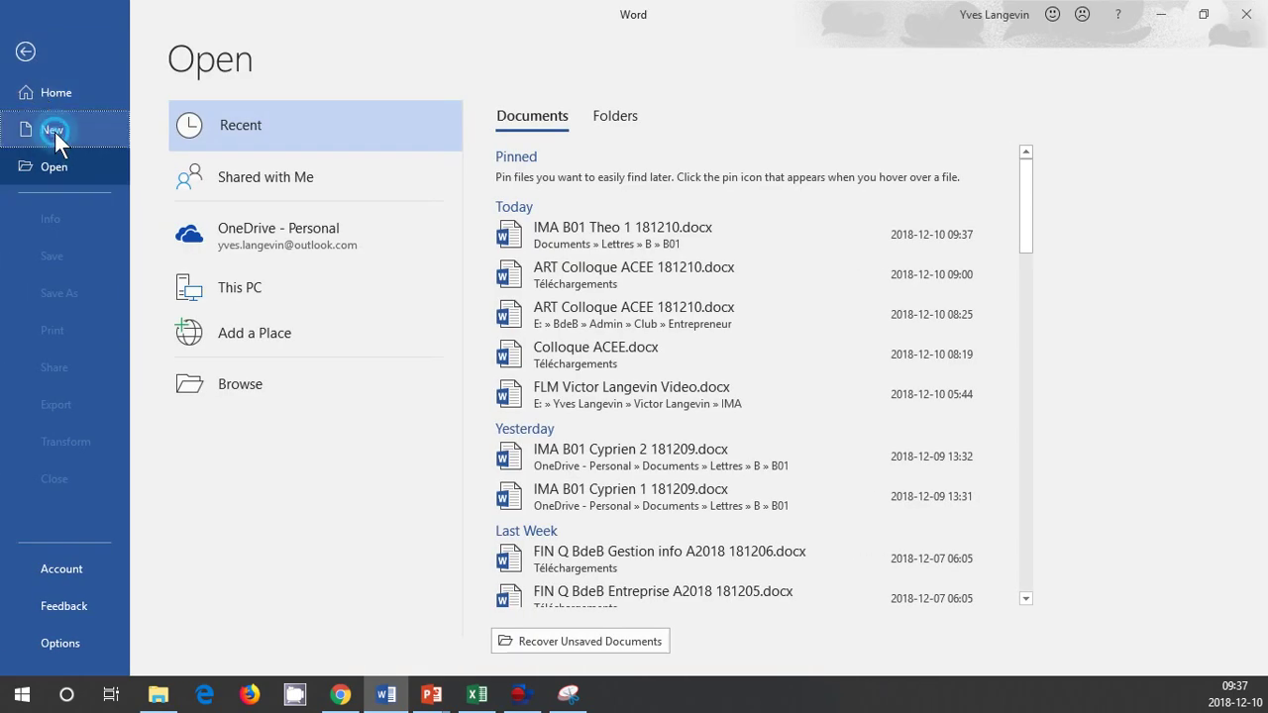
pyautogui.click(236, 272)
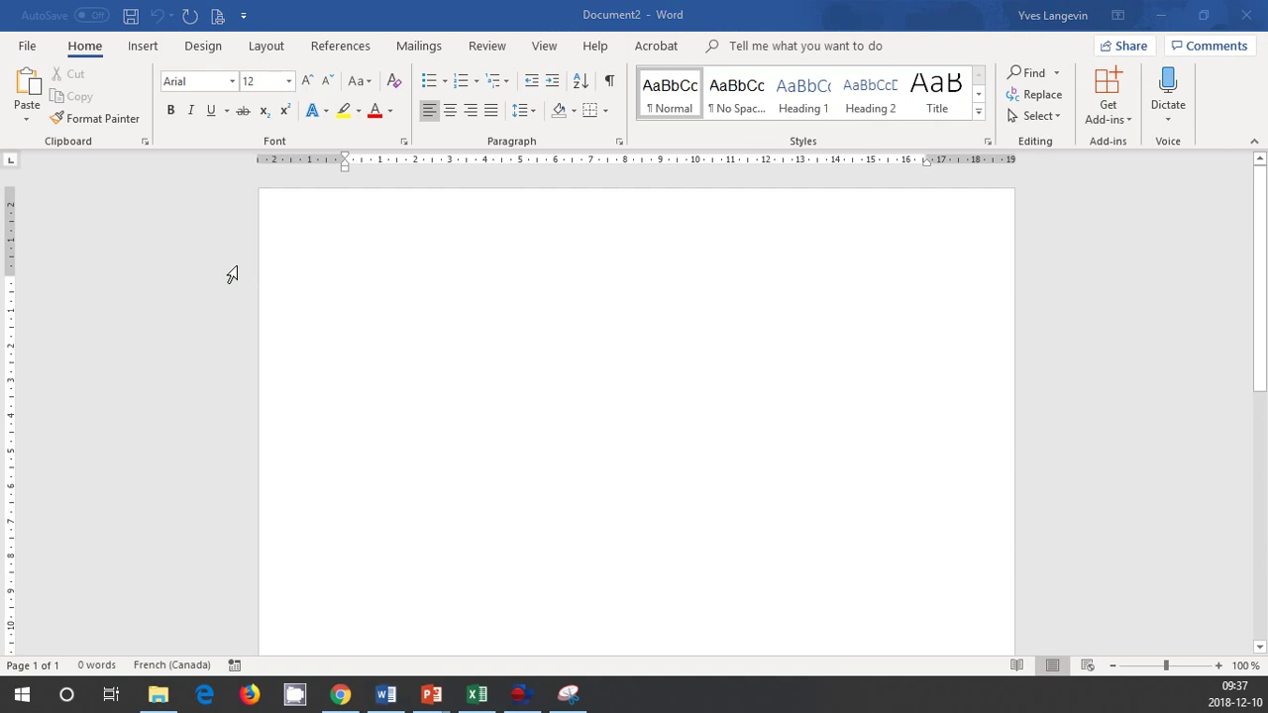
# Switch to Chrome, preview the insta-stalker.com red-lipstick portrait from the image results, and capture it with the screen capture tool
pyautogui.hotkey('alt', 'Tab')
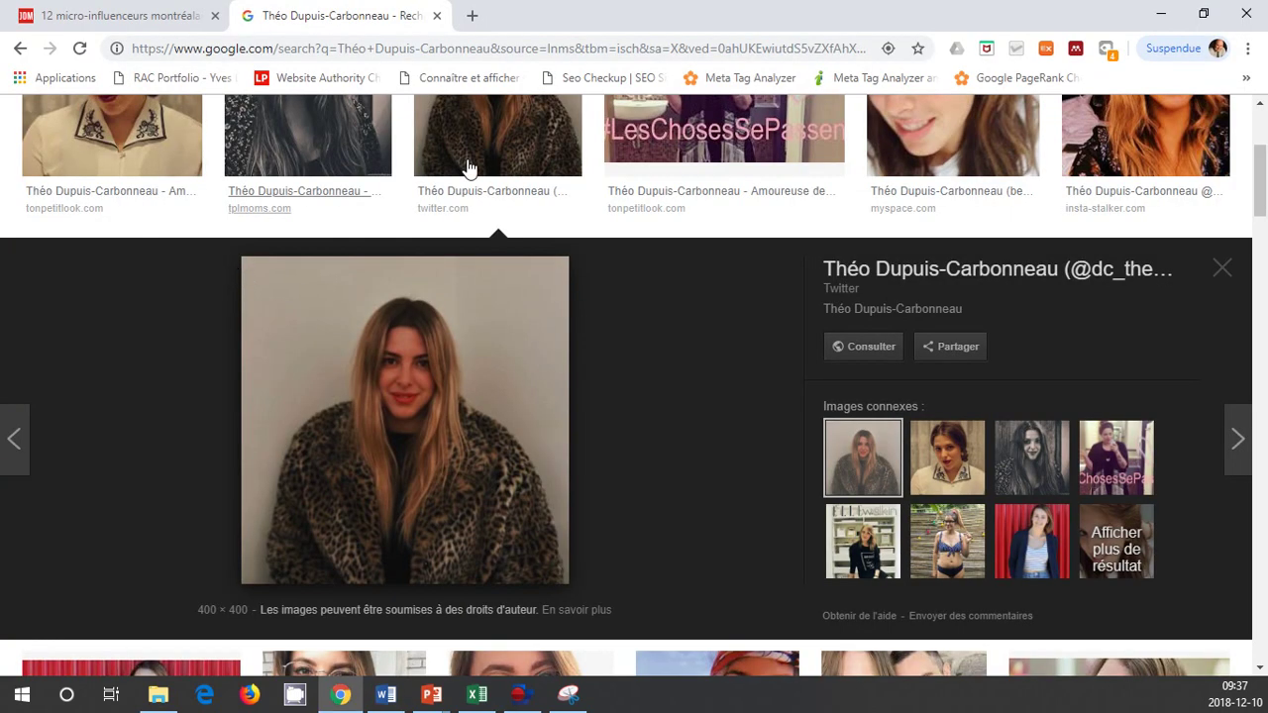
pyautogui.click(1223, 278)
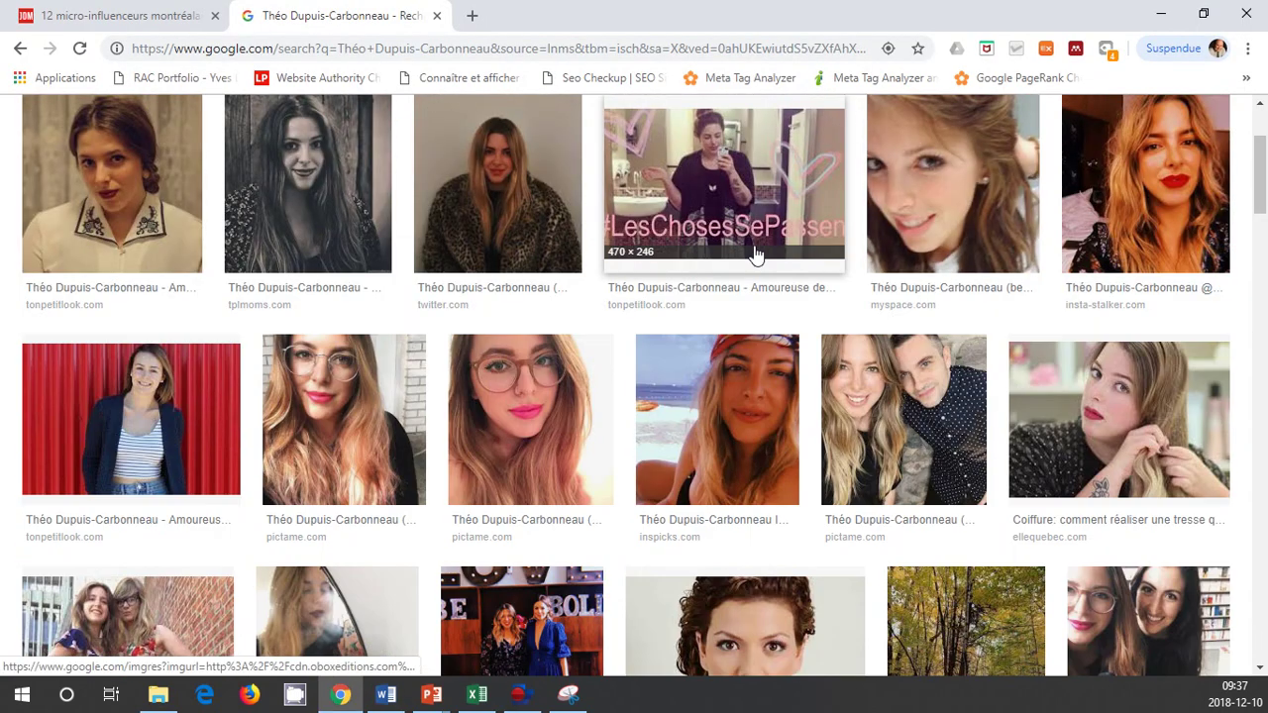
pyautogui.click(1102, 205)
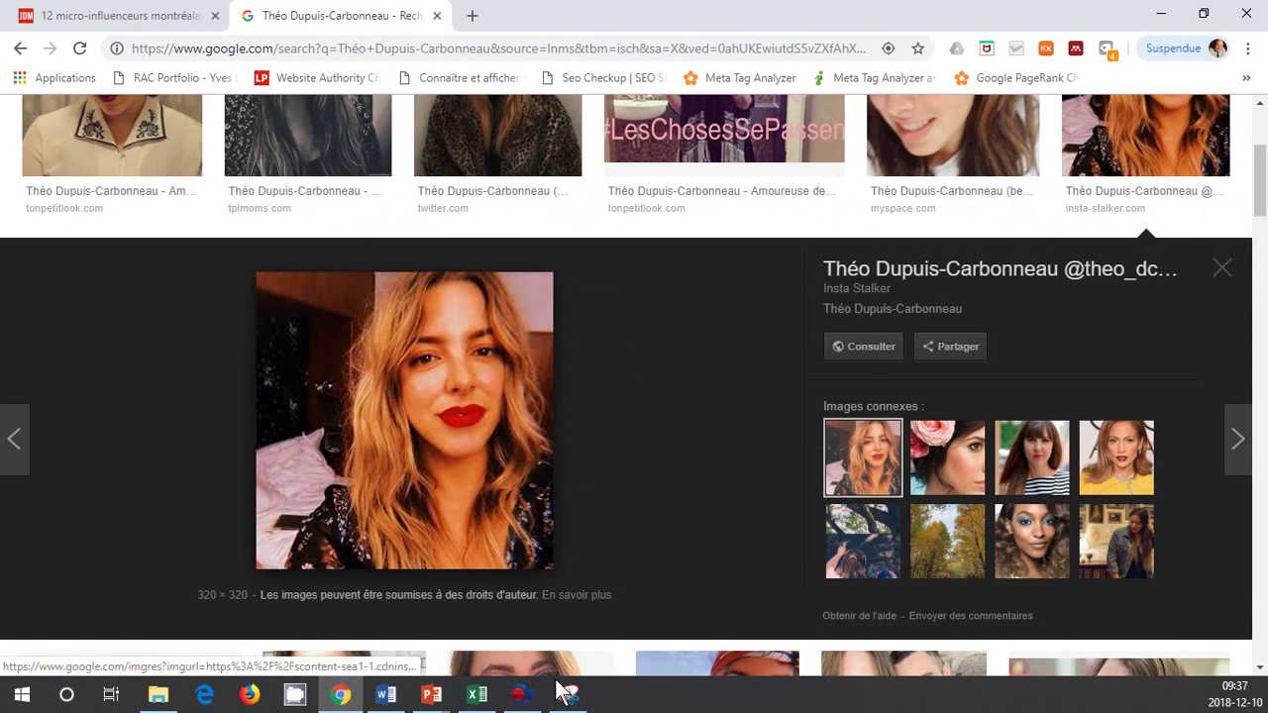
pyautogui.click(558, 688)
pyautogui.click(201, 159)
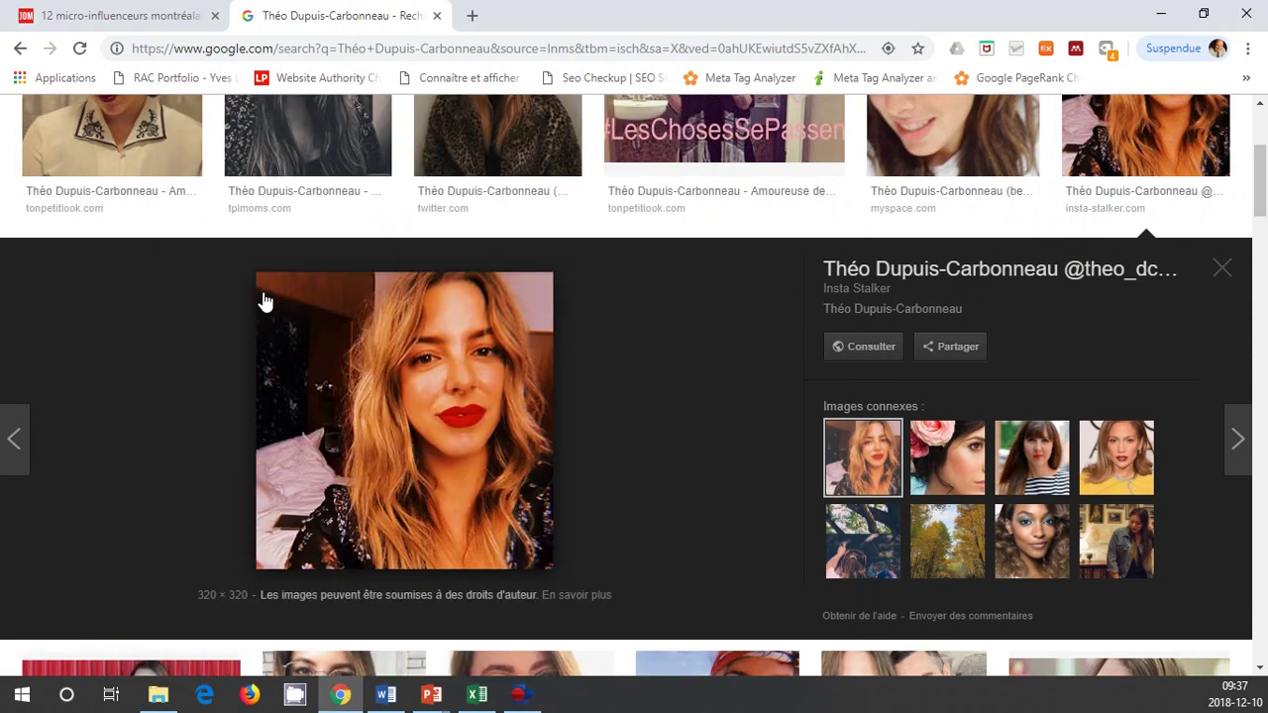
pyautogui.moveTo(257, 272); pyautogui.dragTo(552, 567)
pyautogui.moveTo(400, 119); pyautogui.dragTo(463, 72)
# Copy the red-lipstick capture and paste it into the blank Word document
pyautogui.click(302, 87)
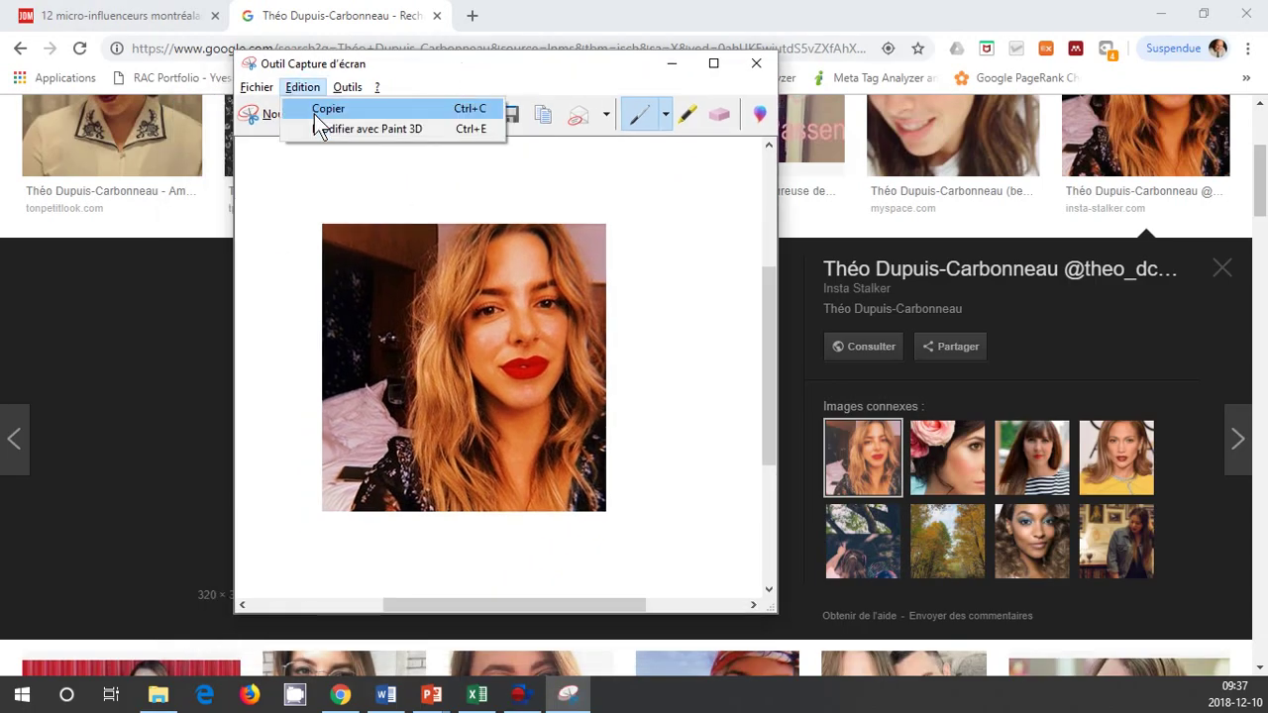
pyautogui.click(315, 111)
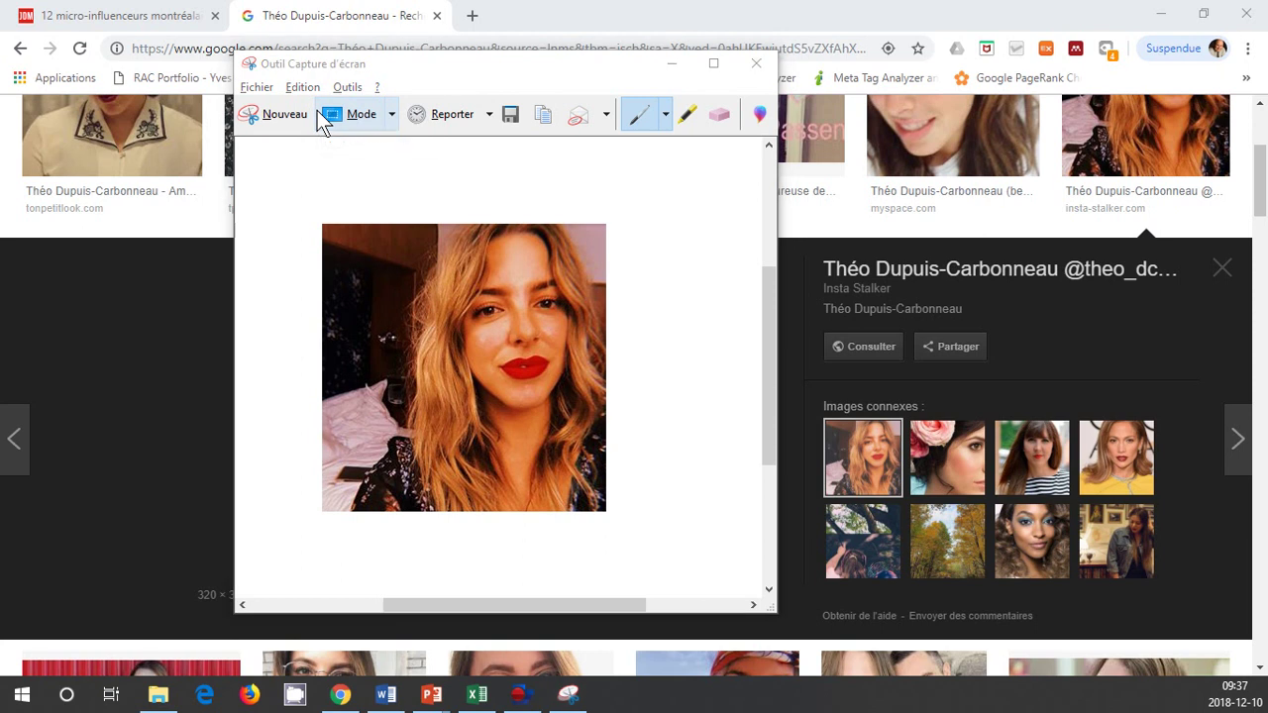
pyautogui.hotkey('alt', 'Tab')
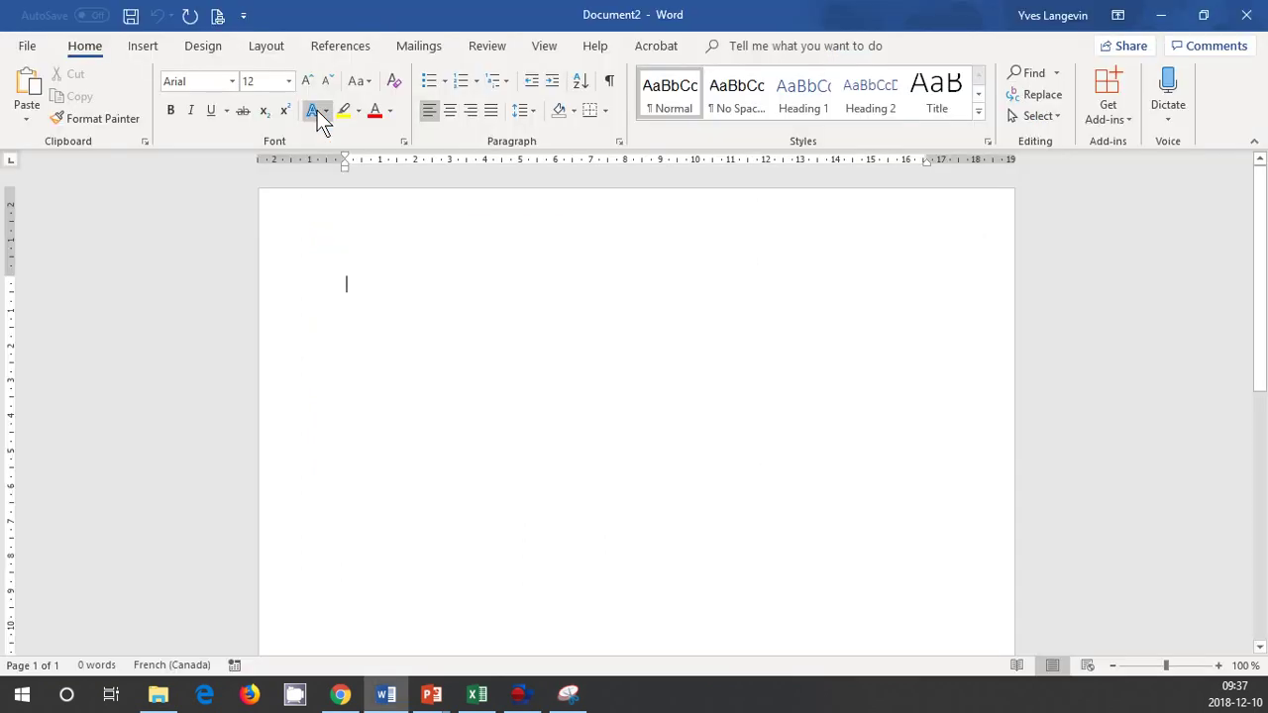
pyautogui.click(27, 83)
# Start saving the new Word document under Documents > Lettres > B > B01
pyautogui.click(27, 46)
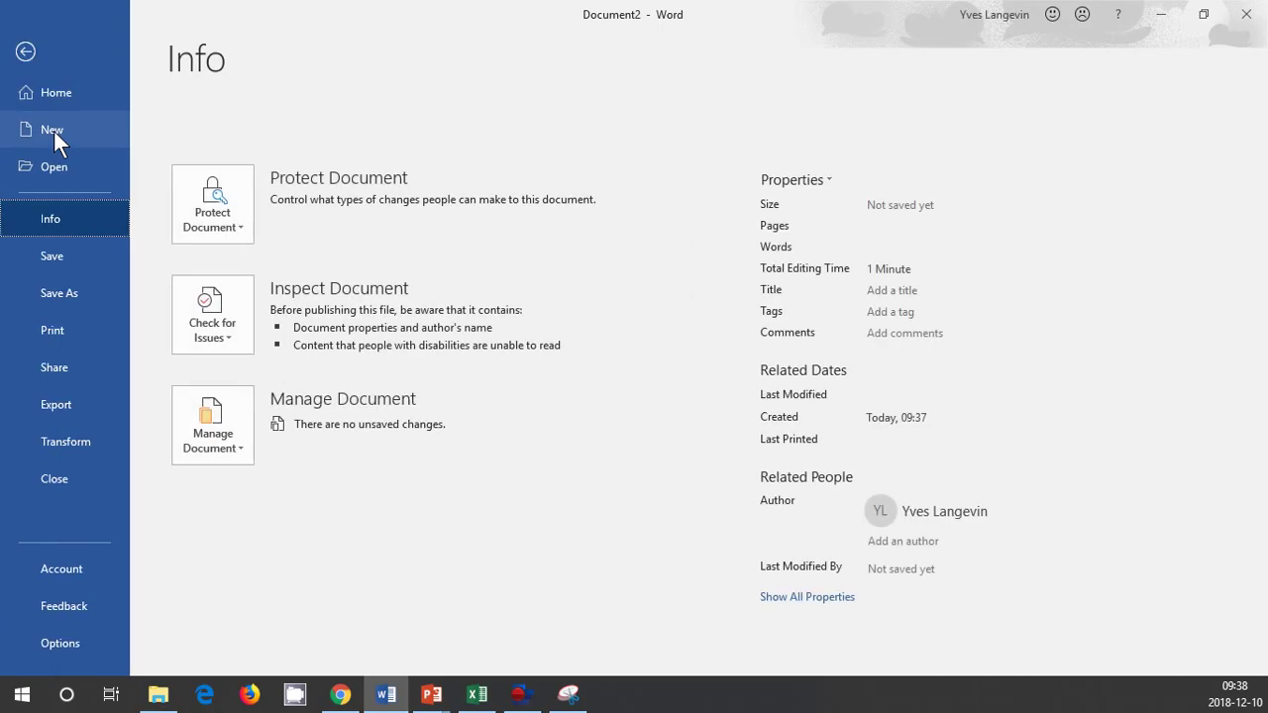
pyautogui.click(63, 293)
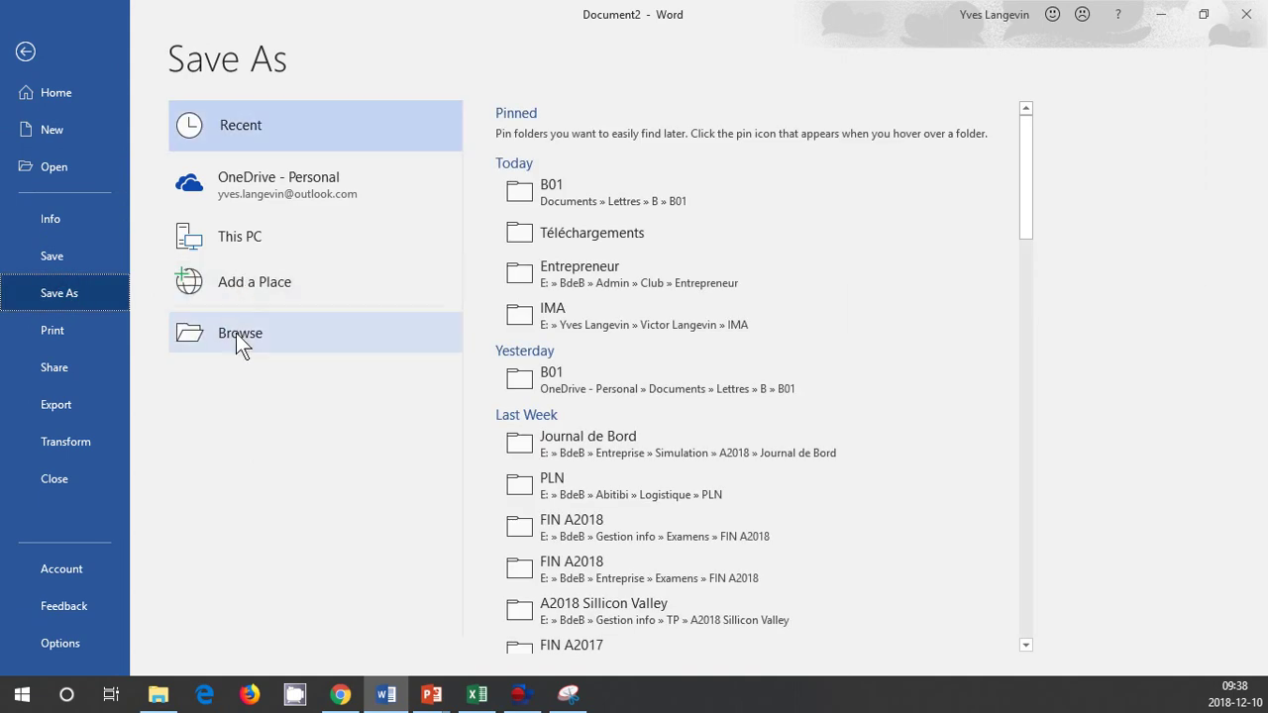
pyautogui.click(238, 333)
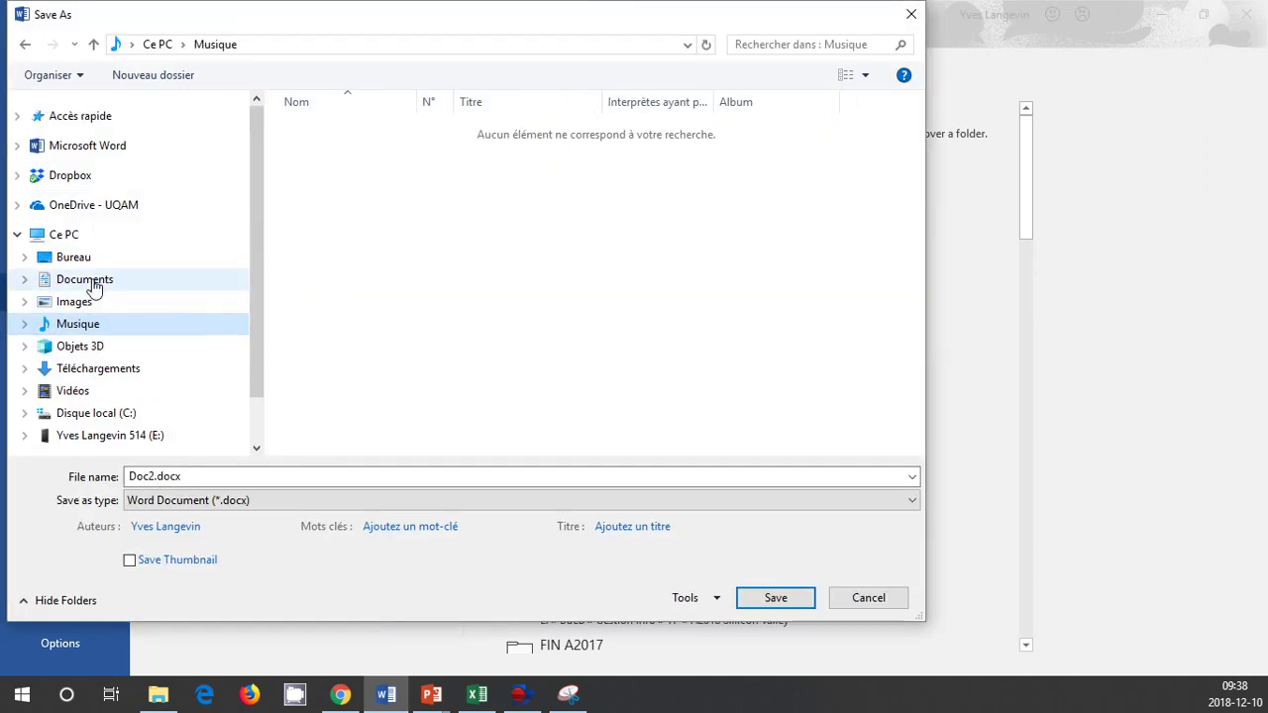
pyautogui.click(89, 283)
pyautogui.click(83, 345)
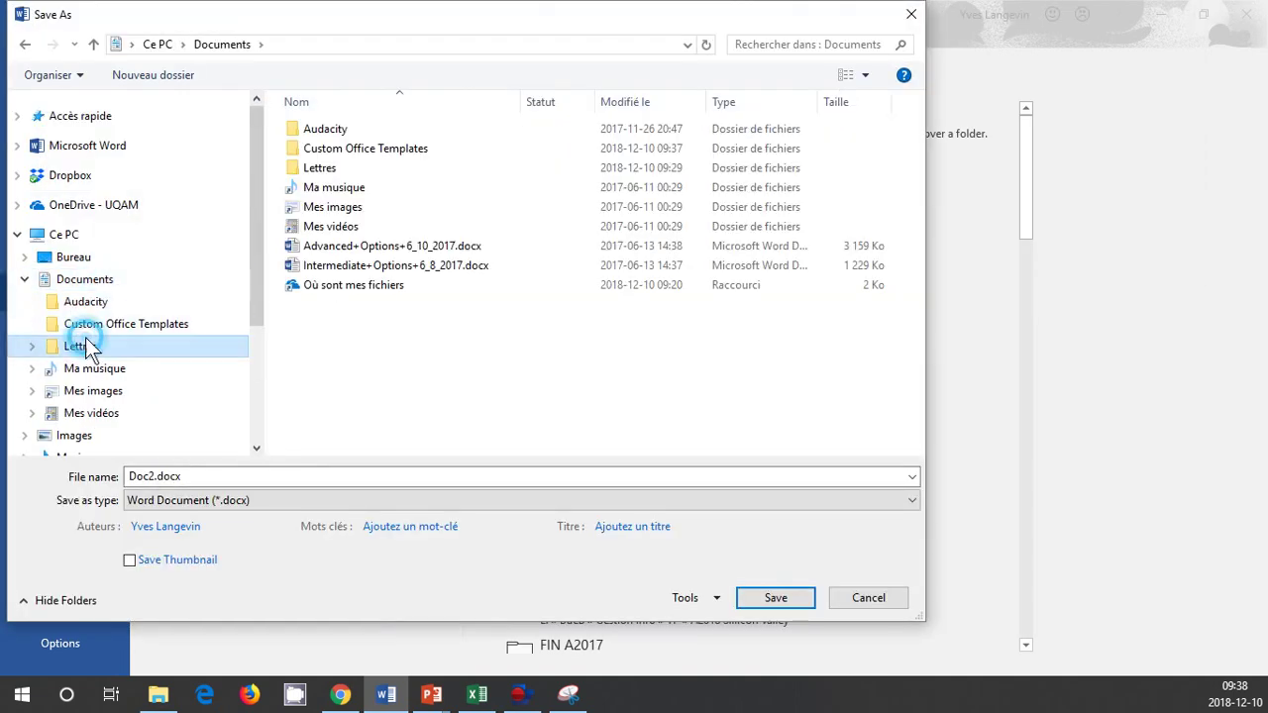
pyautogui.click(69, 392)
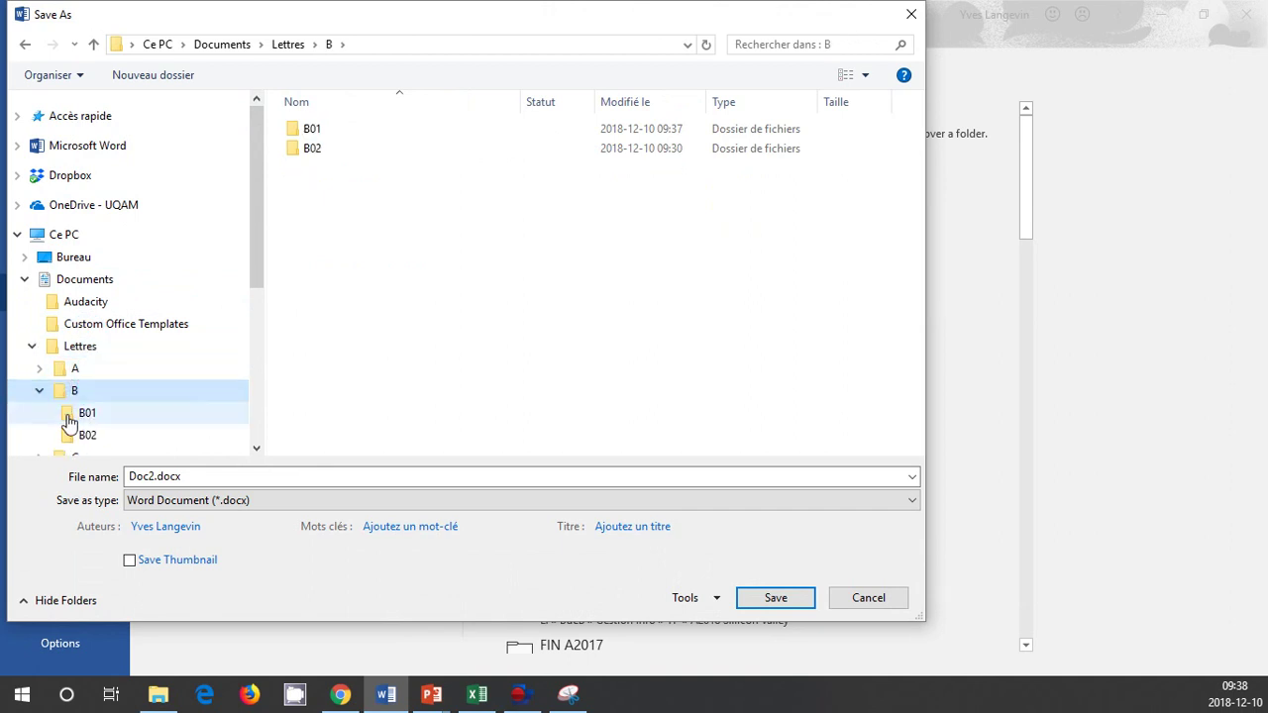
pyautogui.click(68, 420)
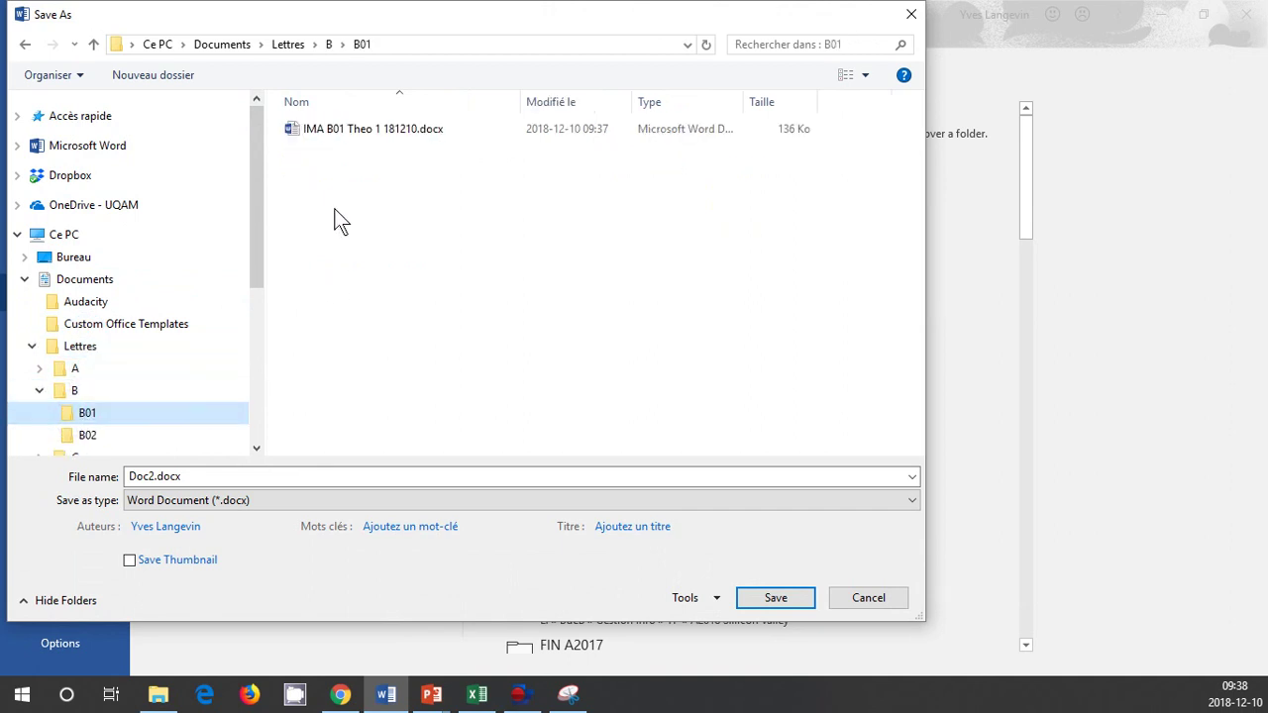
# Save the document as "IMA B01" followed by the influencer's first name and "2 181210", reusing the existing file's name, and close it
pyautogui.click(343, 133)
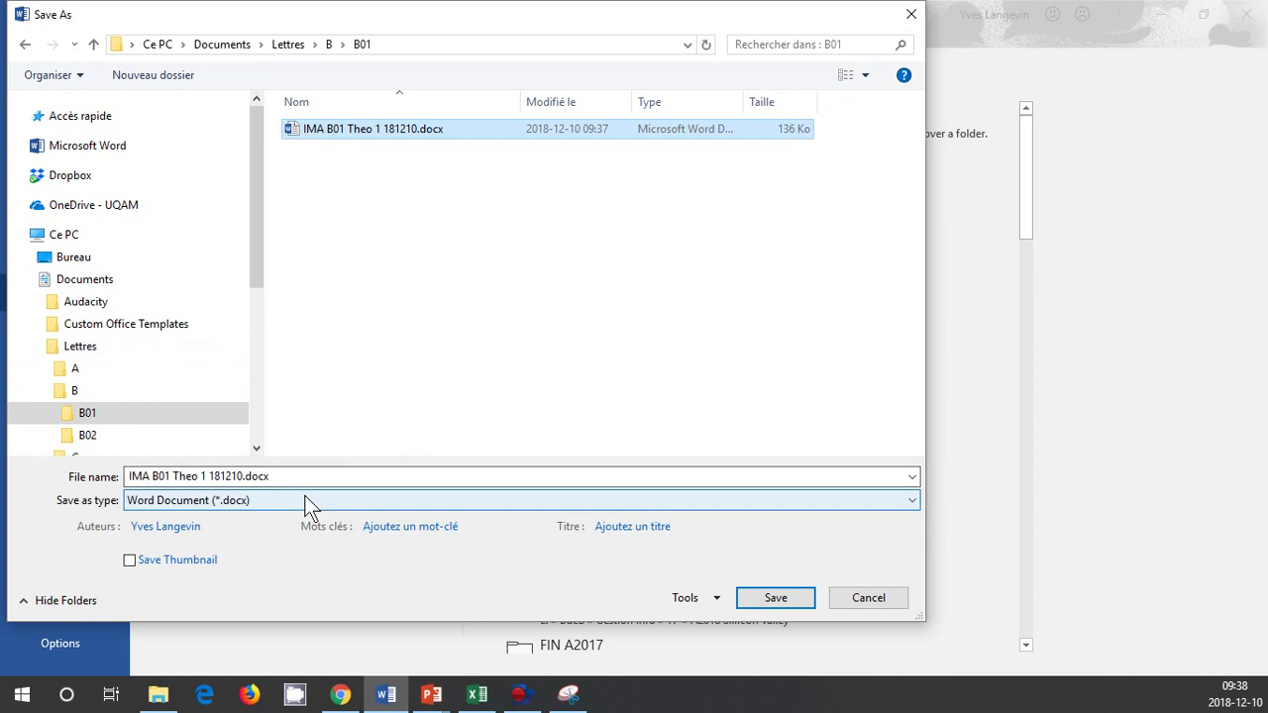
pyautogui.click(206, 476)
pyautogui.doubleClick(205, 476)
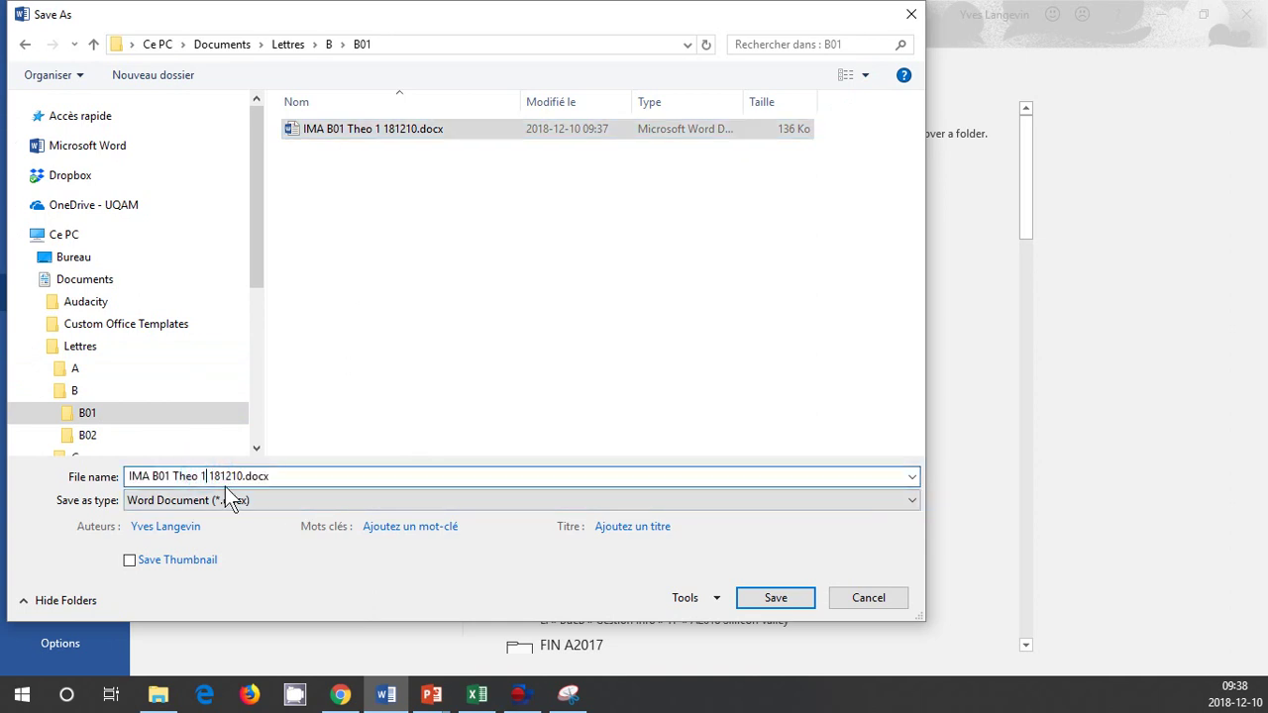
pyautogui.write('2')
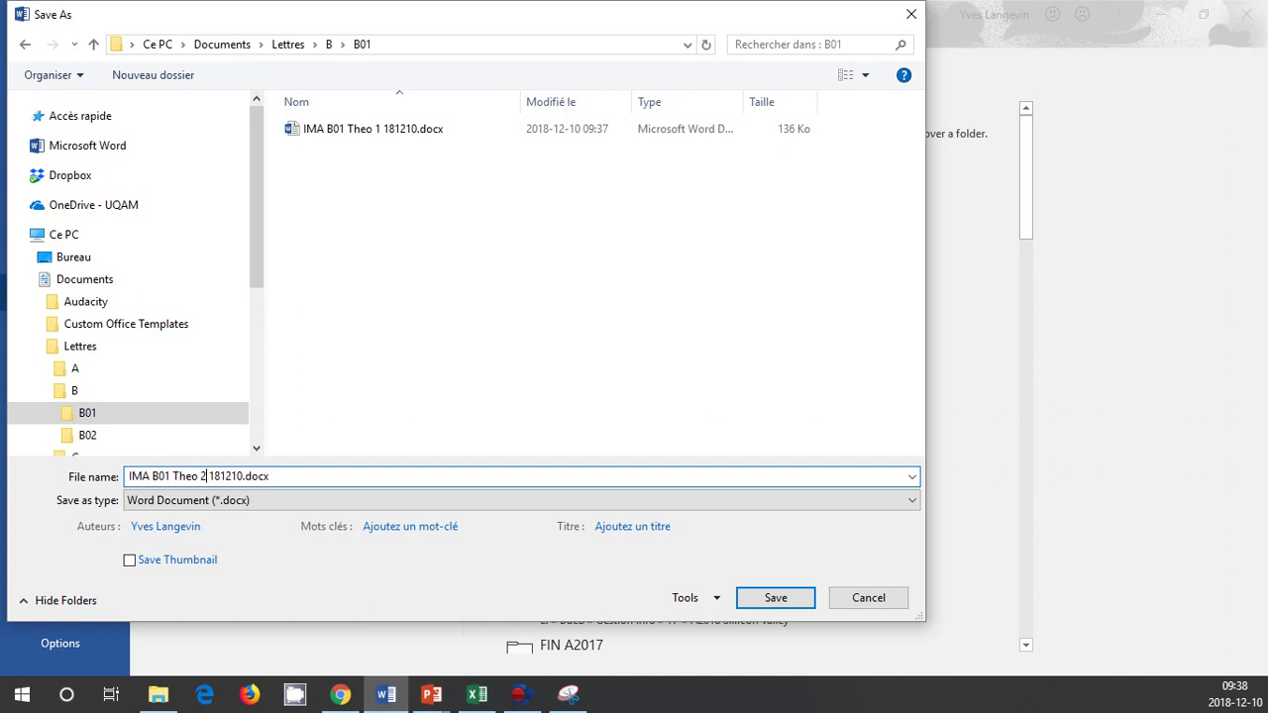
pyautogui.press('Return')
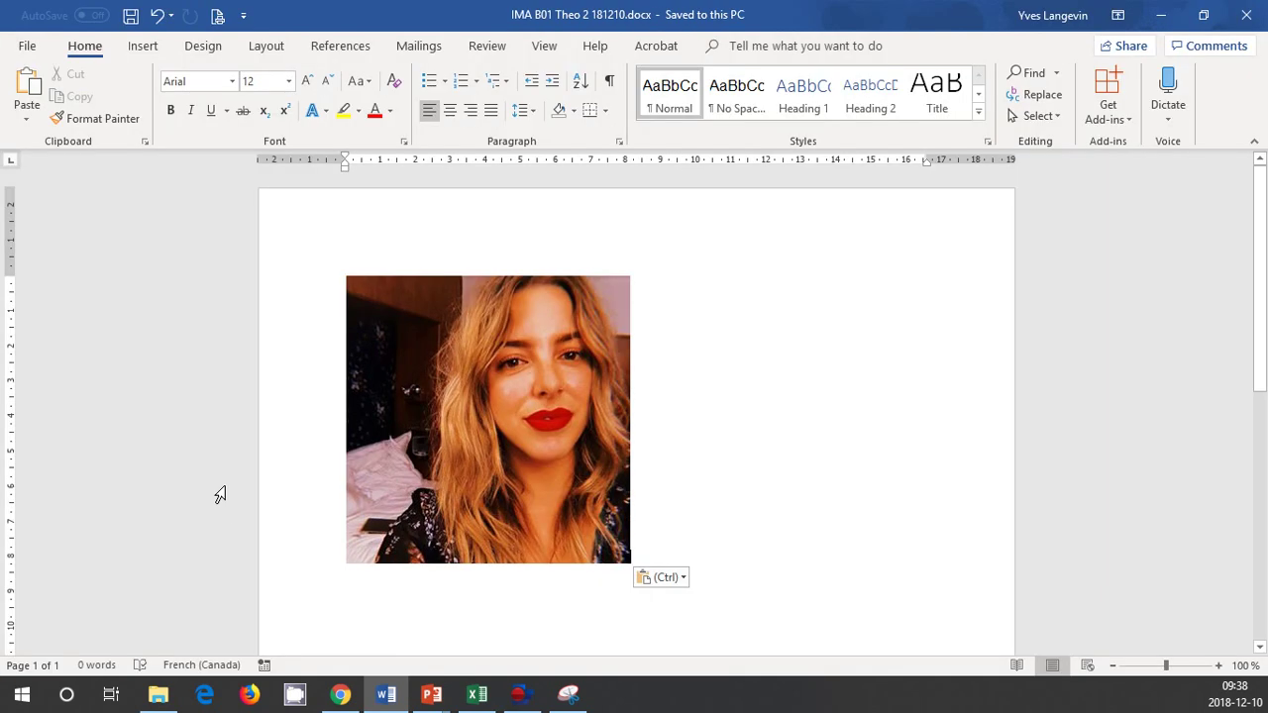
pyautogui.click(27, 46)
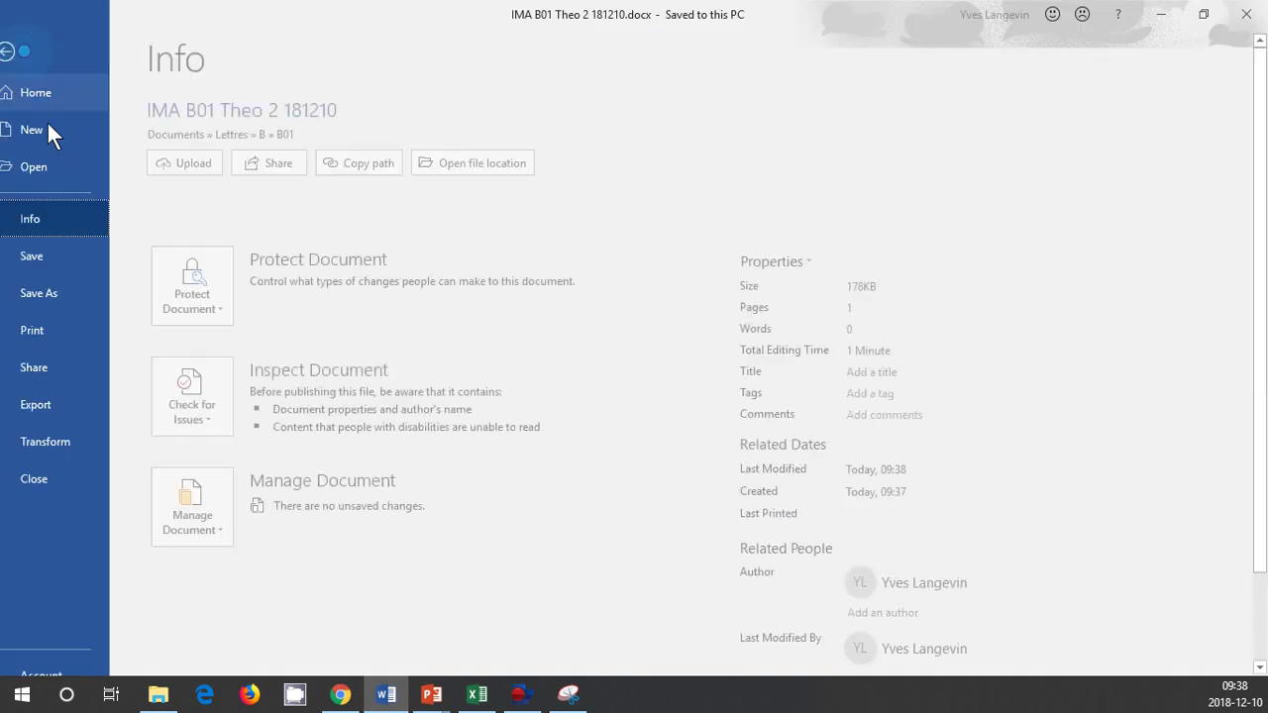
pyautogui.click(55, 478)
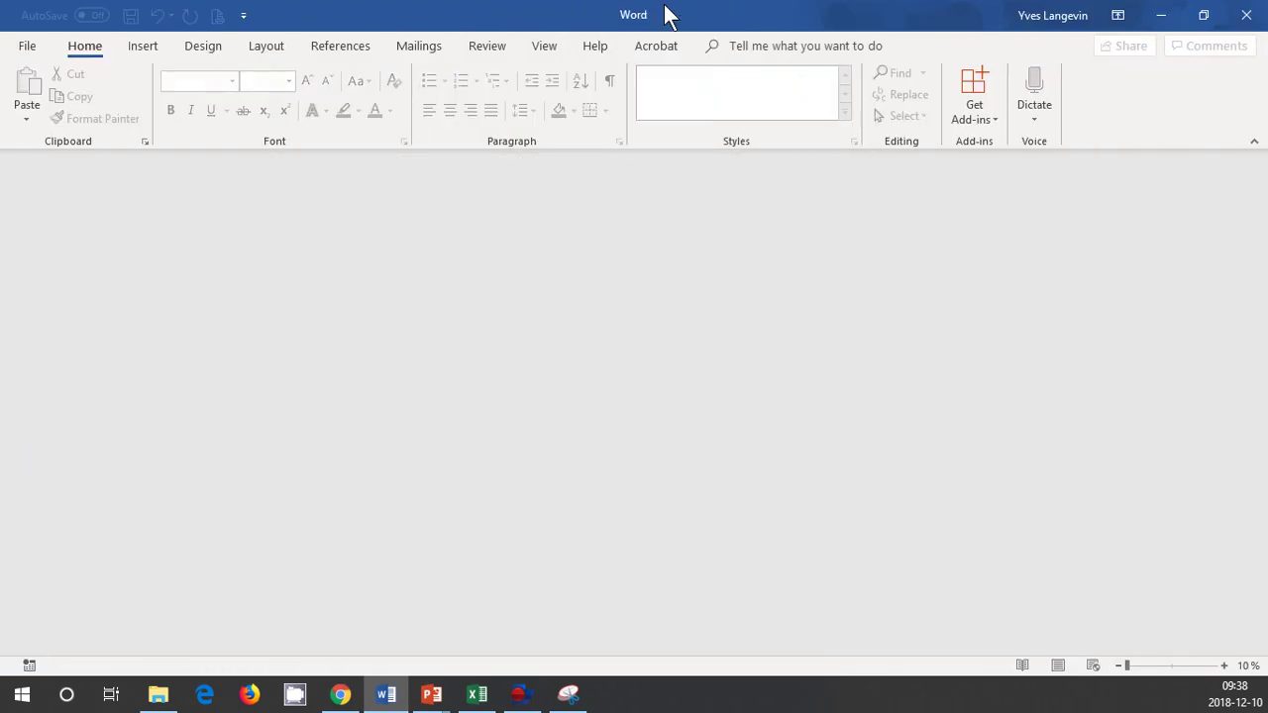
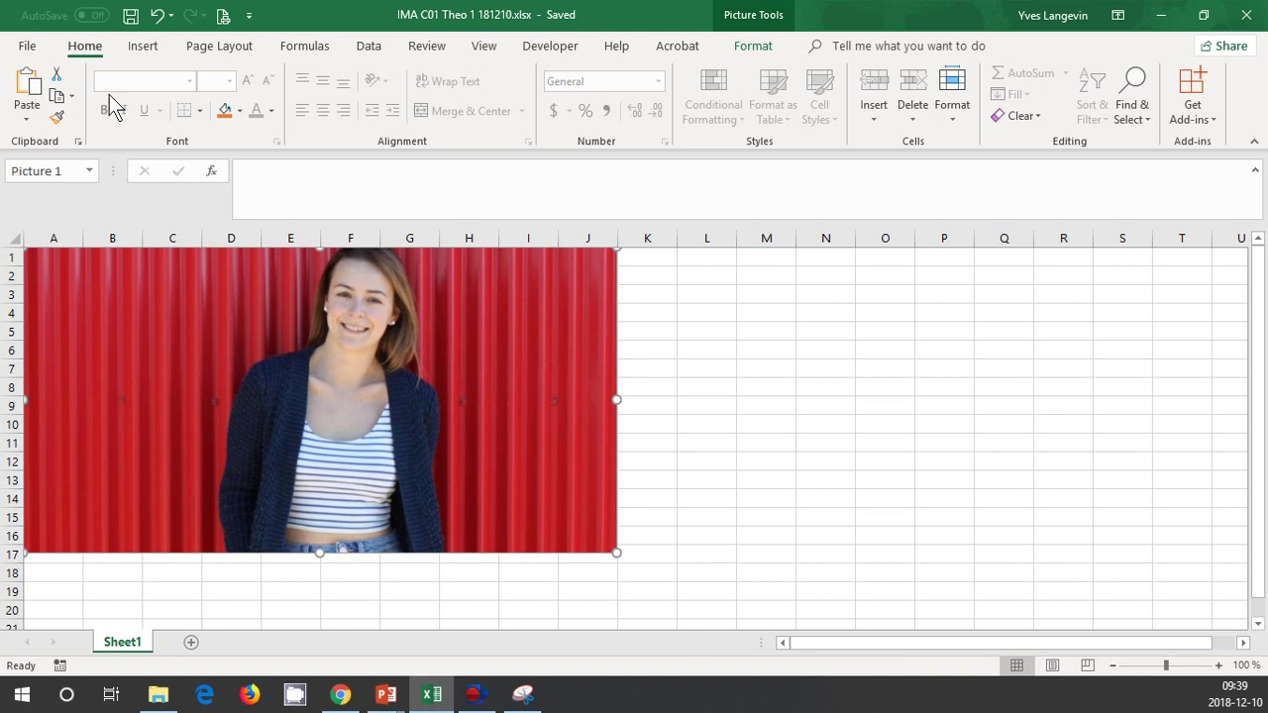
# Close the saved C01 workbook in Excel and create another blank workbook
pyautogui.click(38, 52)
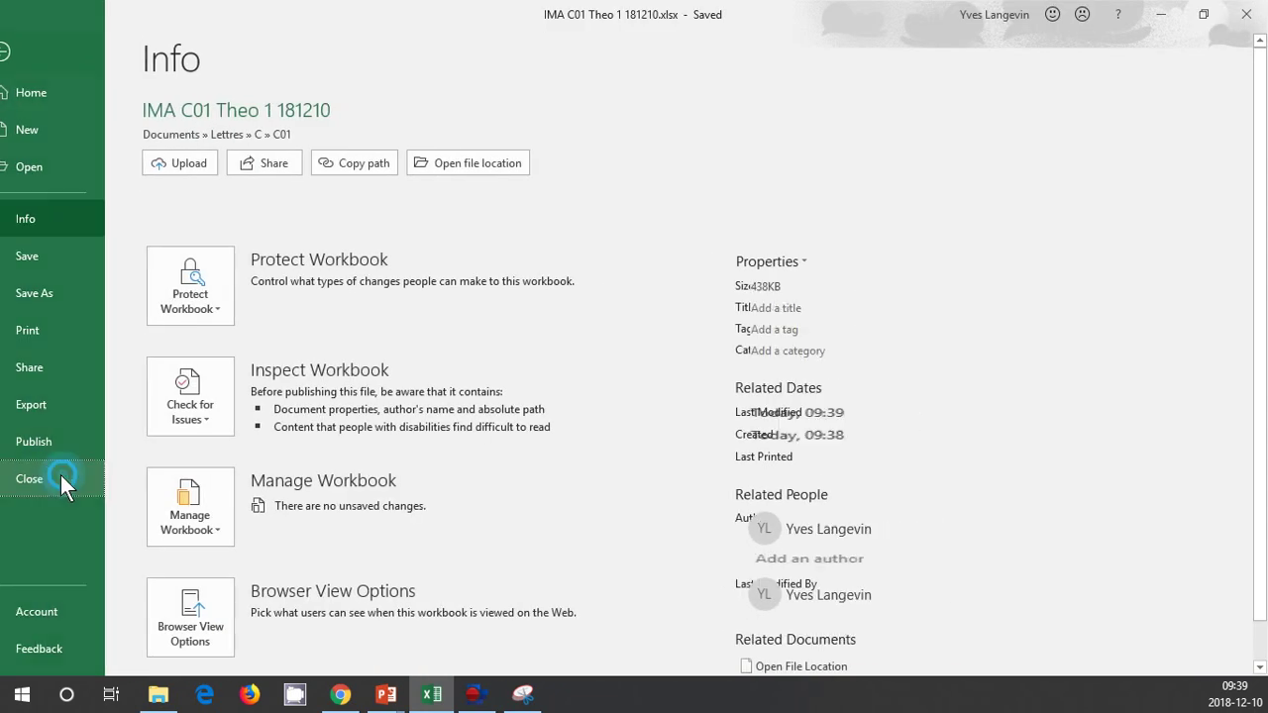
pyautogui.click(62, 476)
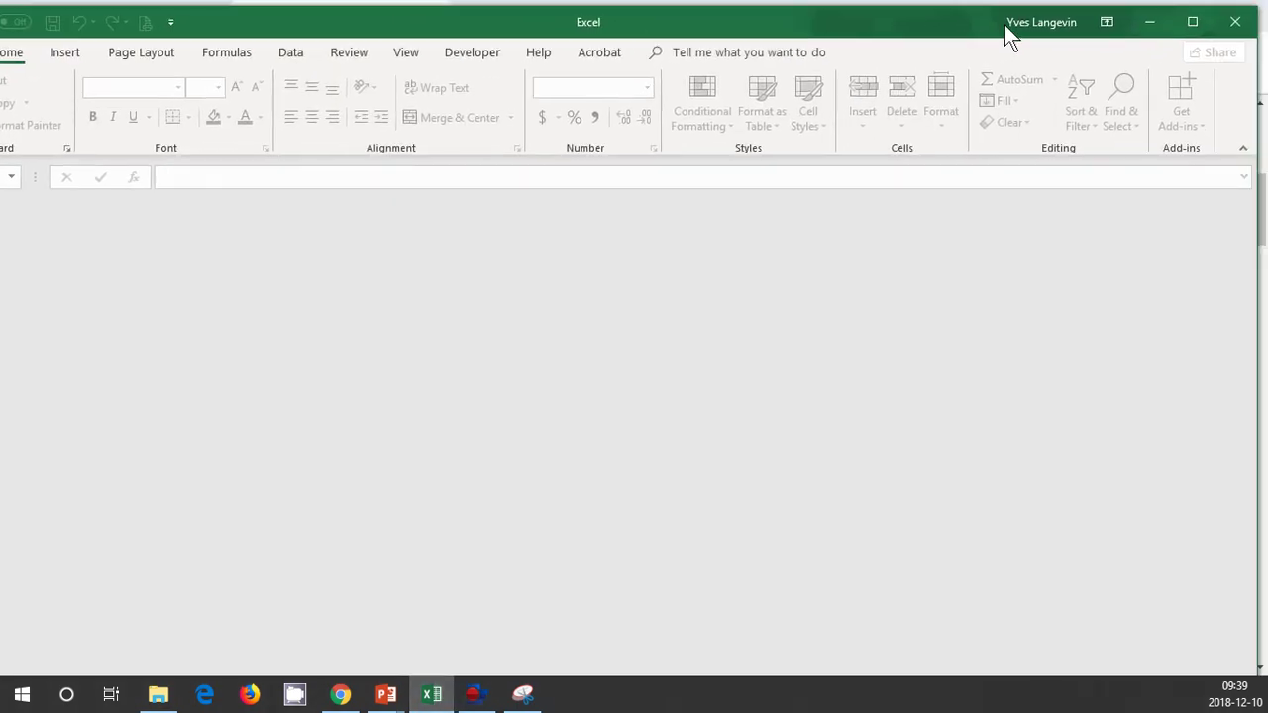
pyautogui.click(1191, 22)
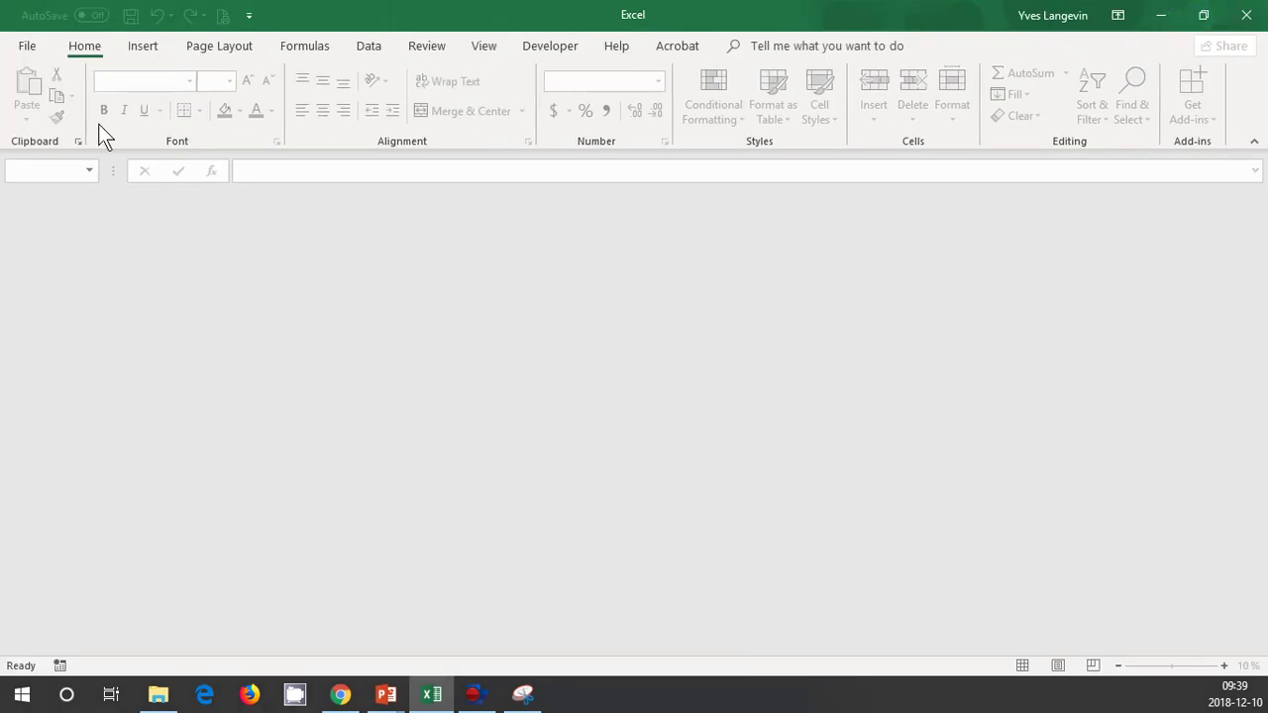
pyautogui.click(26, 53)
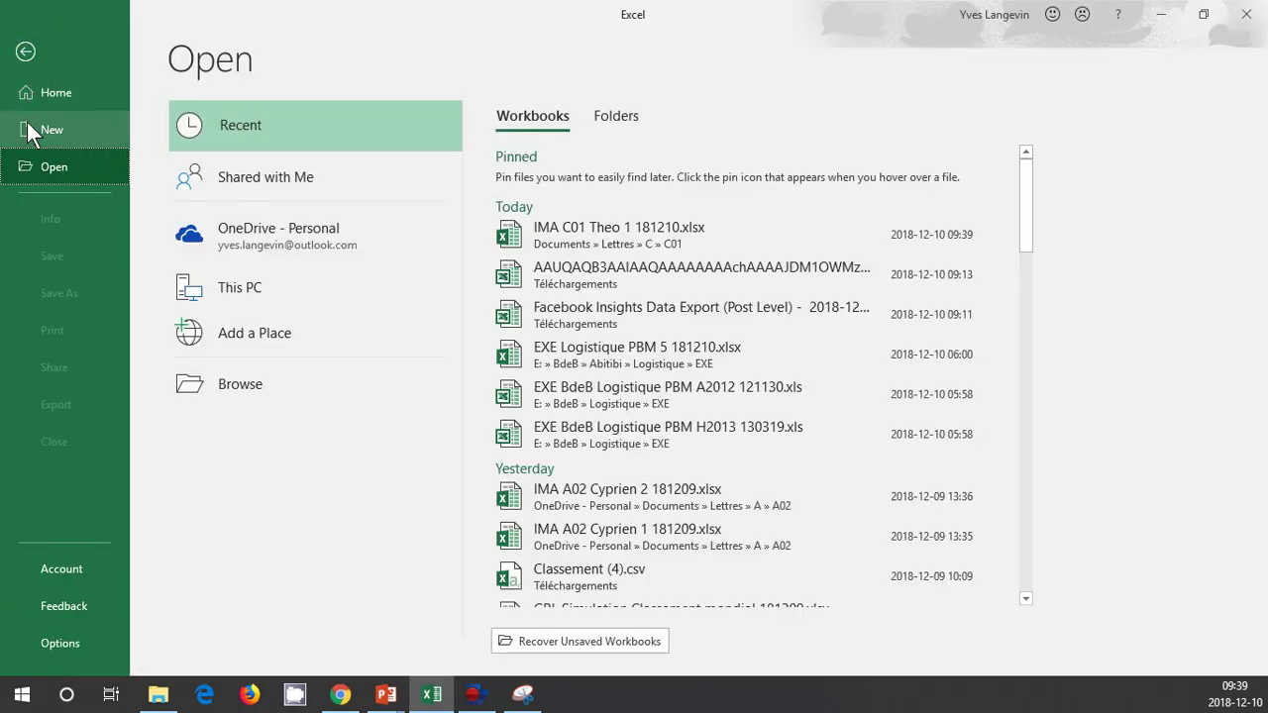
pyautogui.click(29, 127)
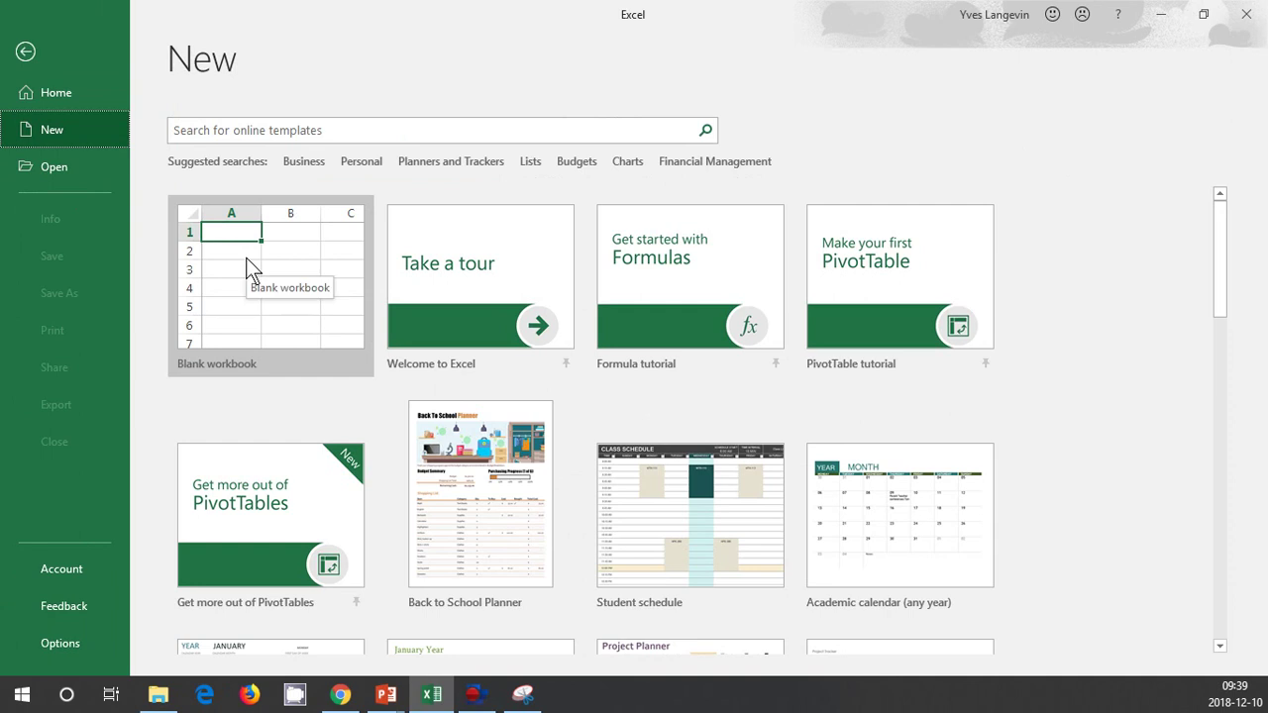
pyautogui.click(246, 257)
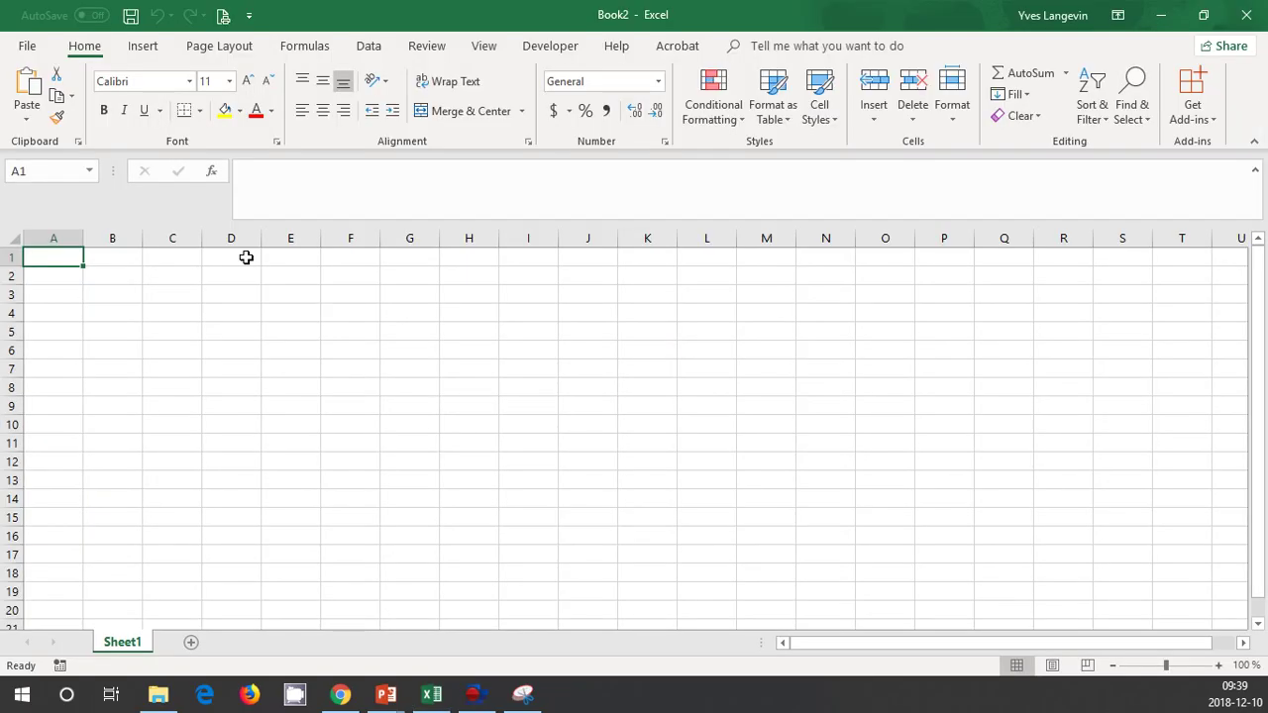
# Switch to Chrome, preview the pictame.com portrait with clear glasses and a brick wall, and take a new screen capture of it
pyautogui.hotkey('alt', 'Tab')
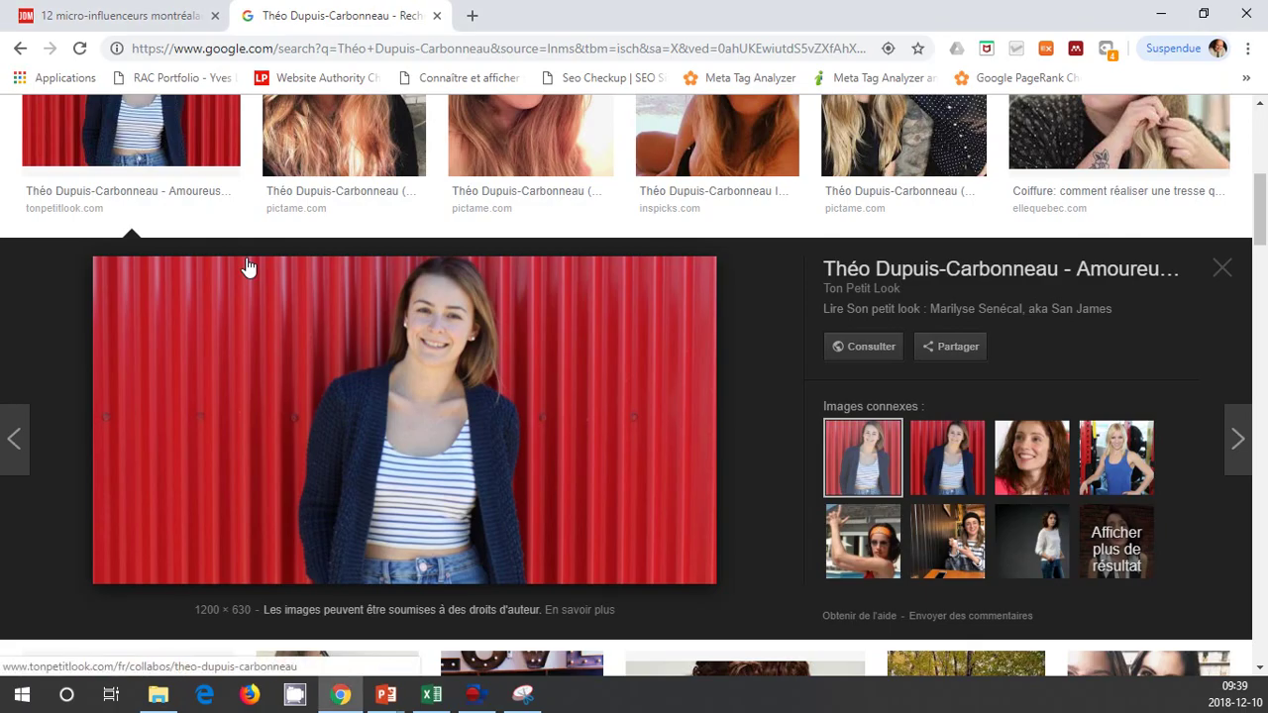
pyautogui.click(1221, 268)
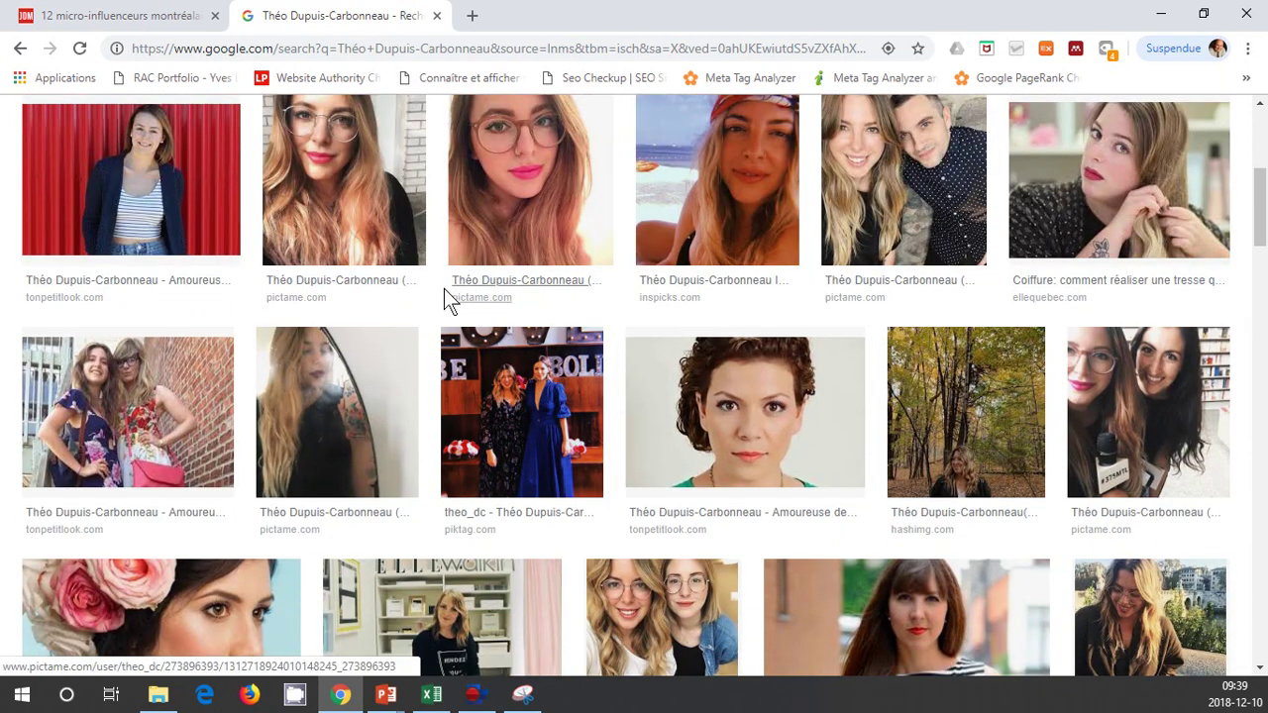
pyautogui.click(333, 223)
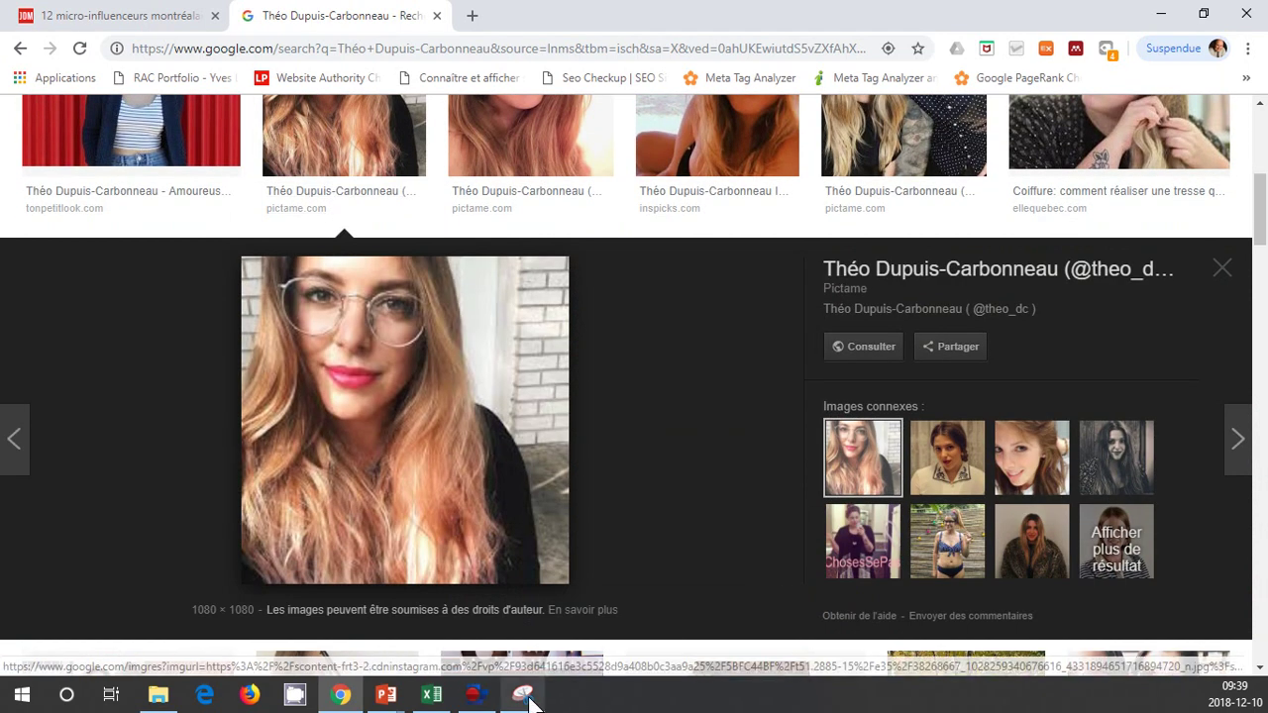
pyautogui.click(524, 693)
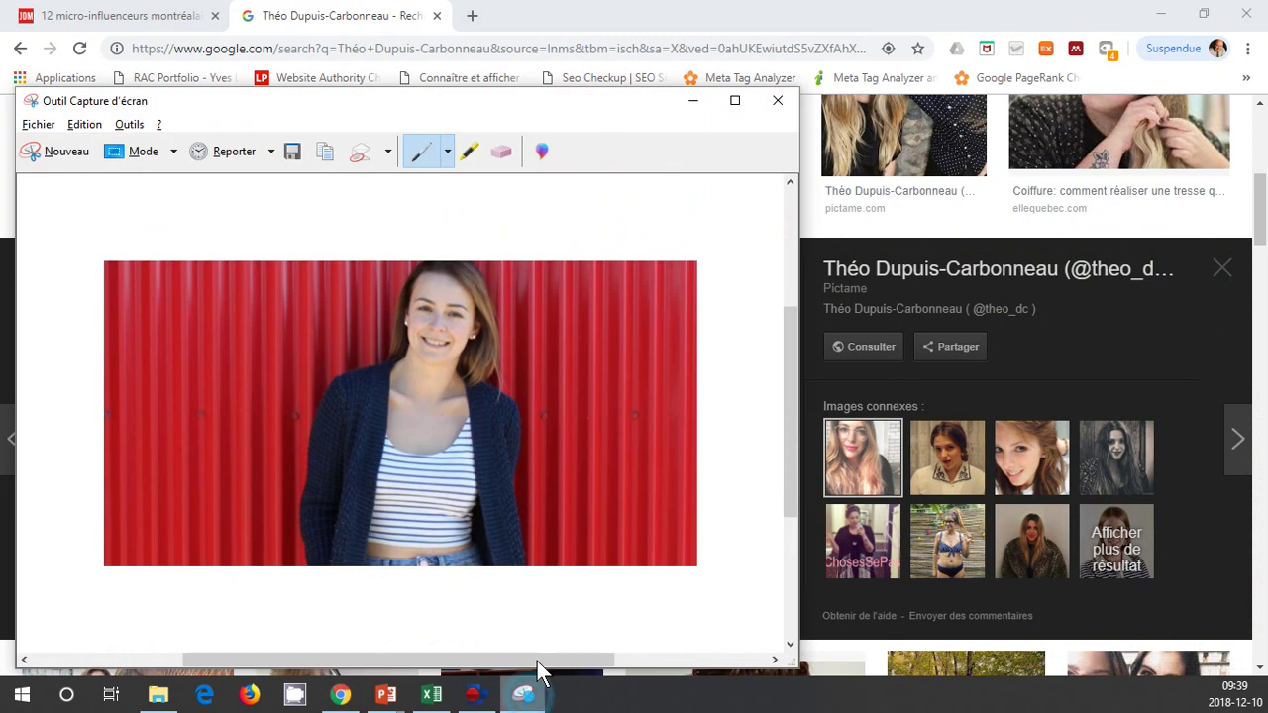
pyautogui.click(64, 146)
pyautogui.moveTo(246, 260); pyautogui.dragTo(565, 577)
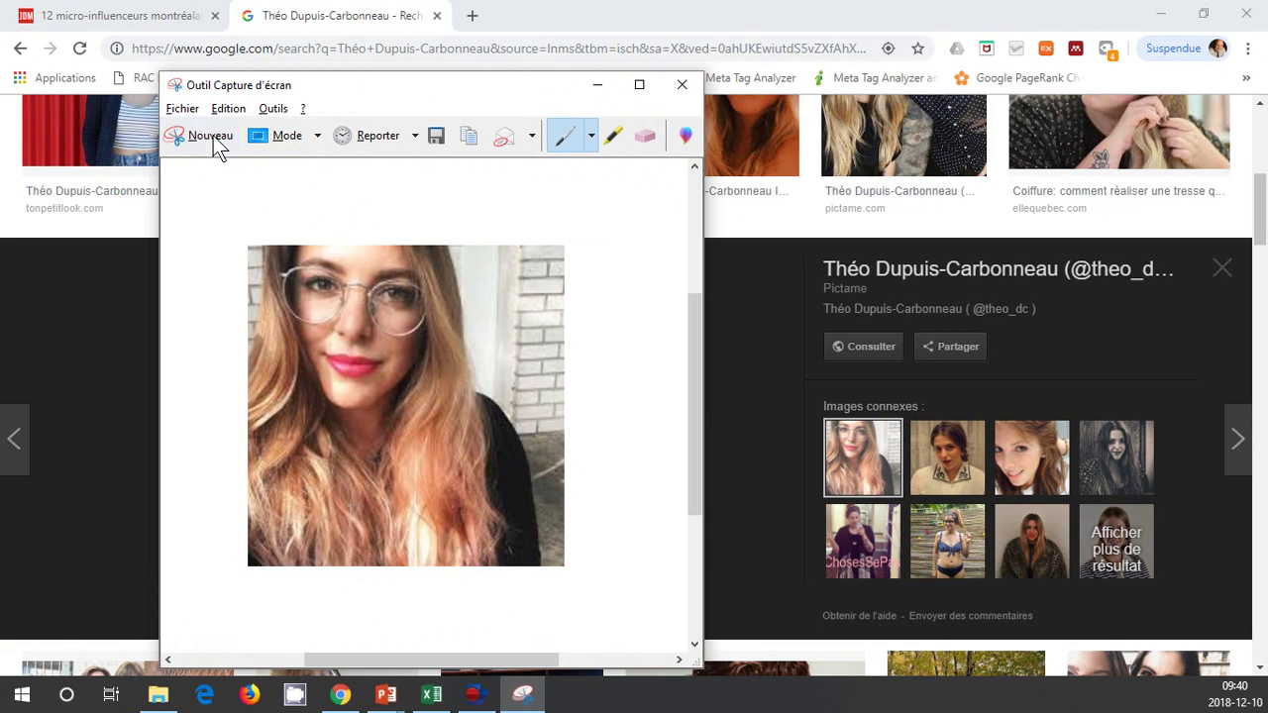
# Copy the glasses portrait capture and paste it into the blank Excel workbook at cell G9
pyautogui.click(227, 109)
pyautogui.click(234, 131)
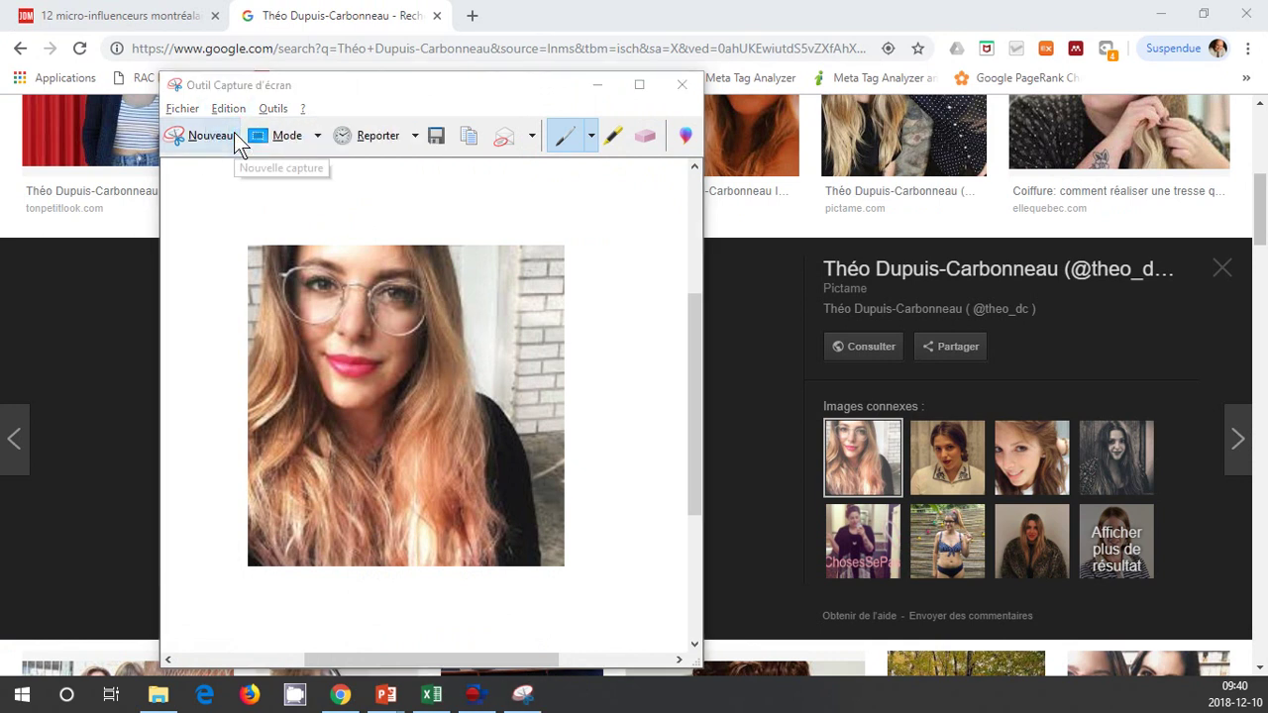
pyautogui.hotkey('alt', 'Tab')
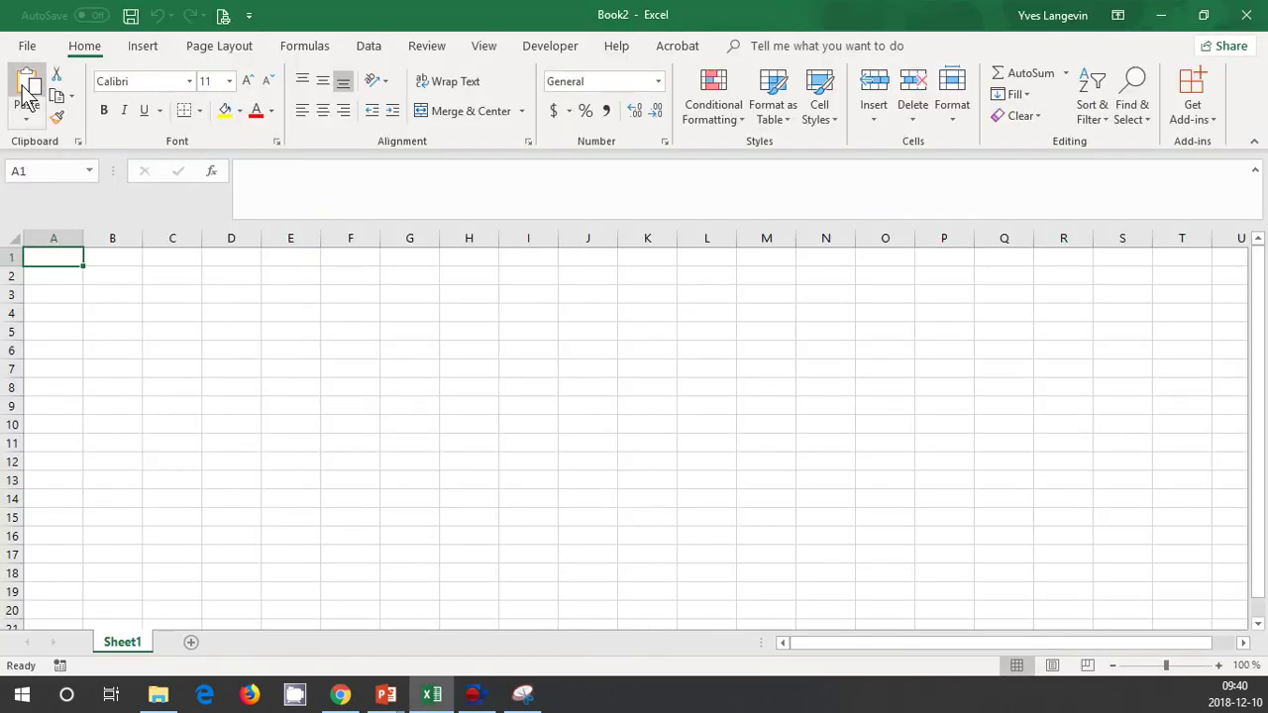
pyautogui.click(424, 406)
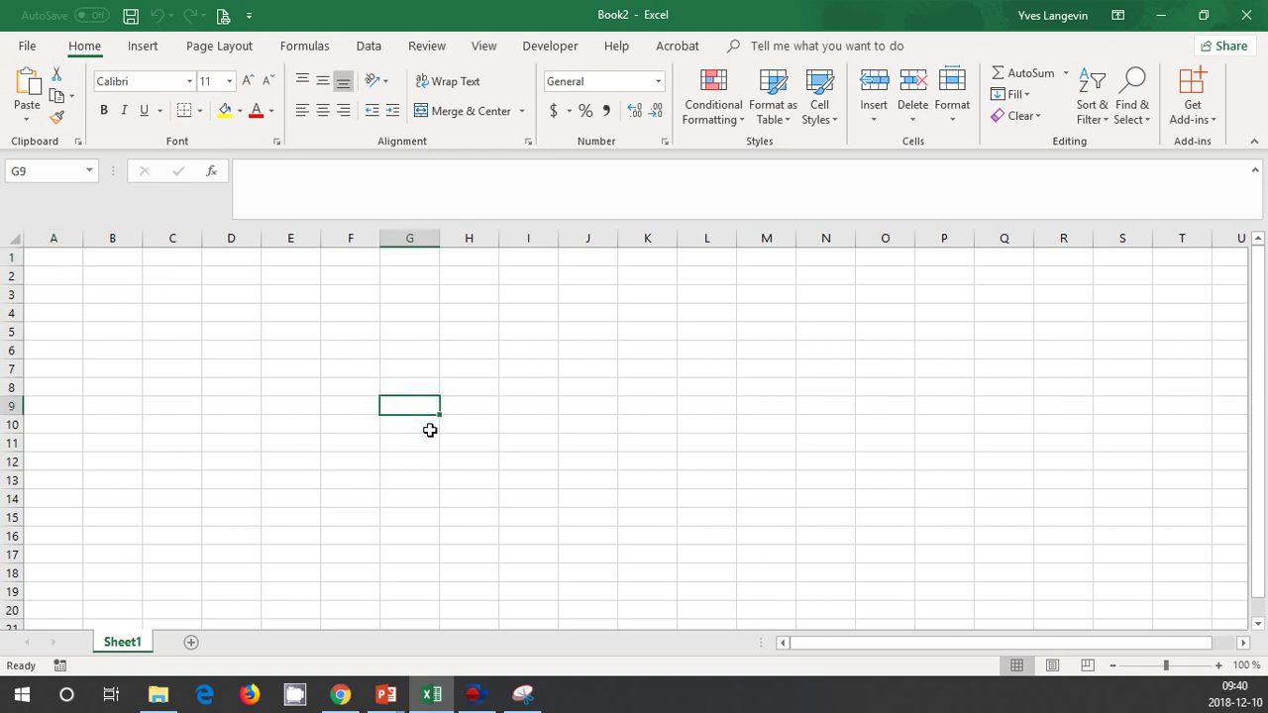
pyautogui.click(30, 87)
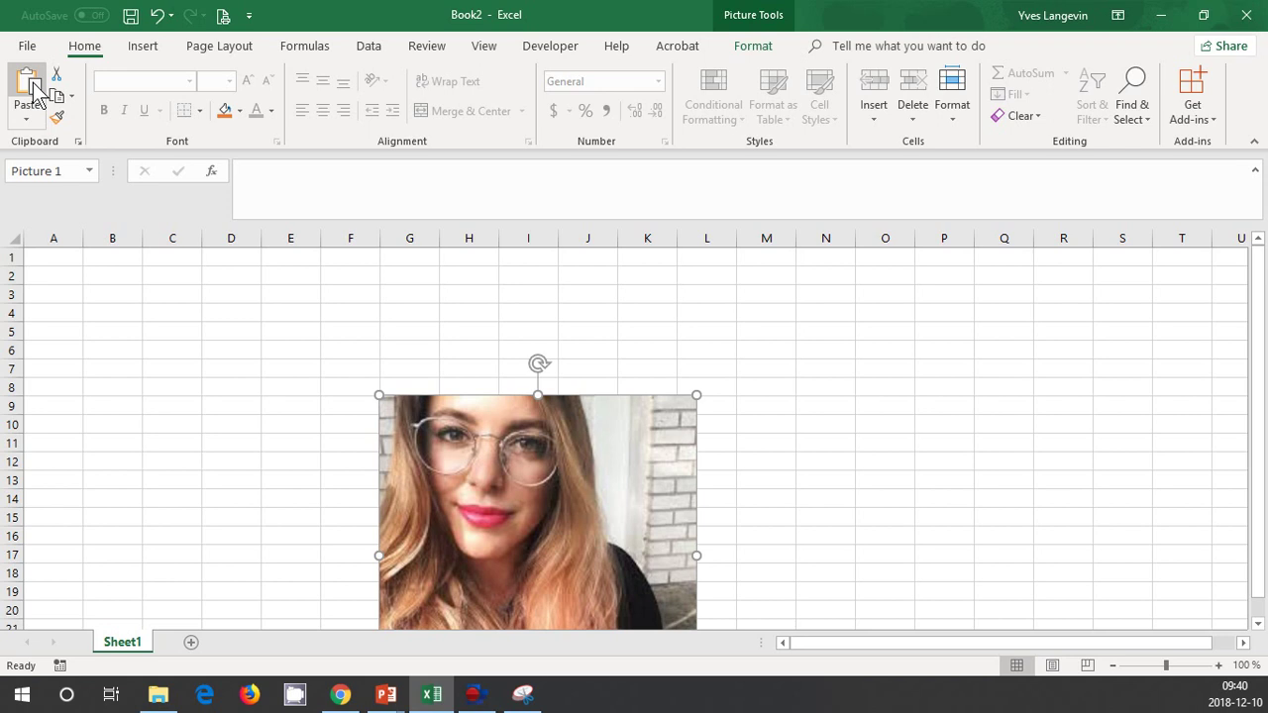
# Start saving the workbook under a new name, browsing to the C01 folder in Documents > Lettres > C
pyautogui.click(28, 47)
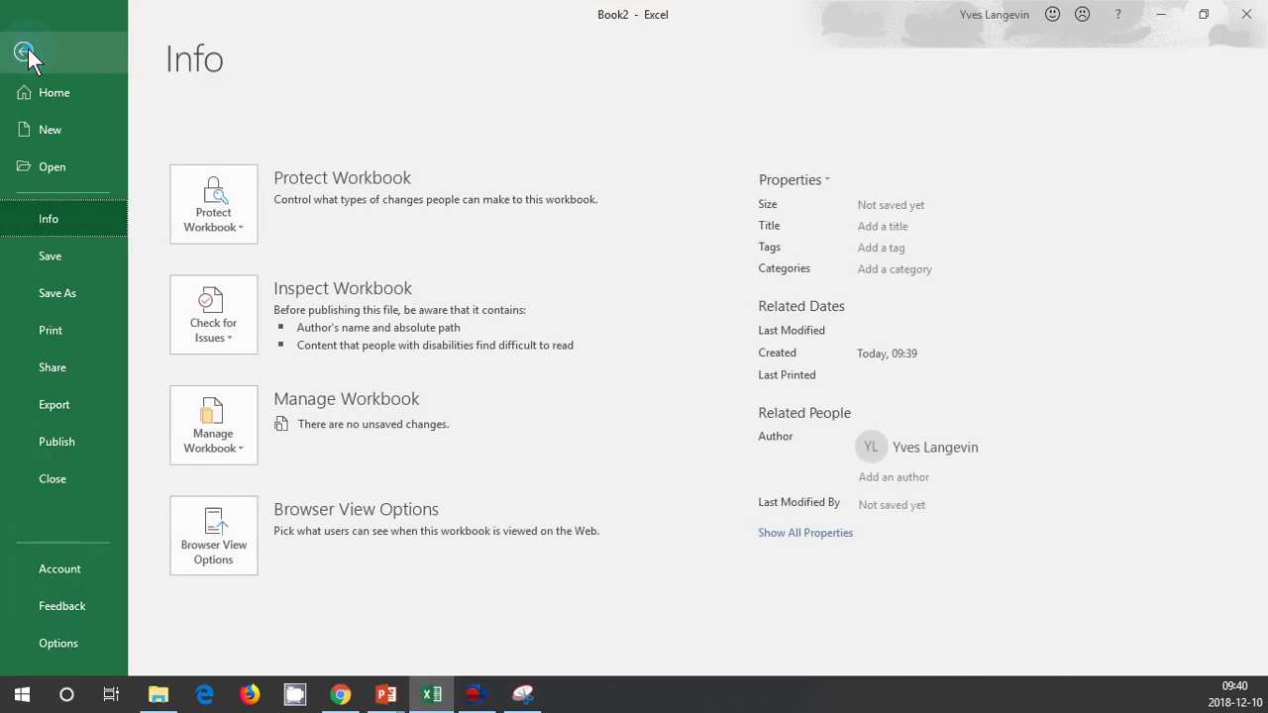
pyautogui.click(36, 297)
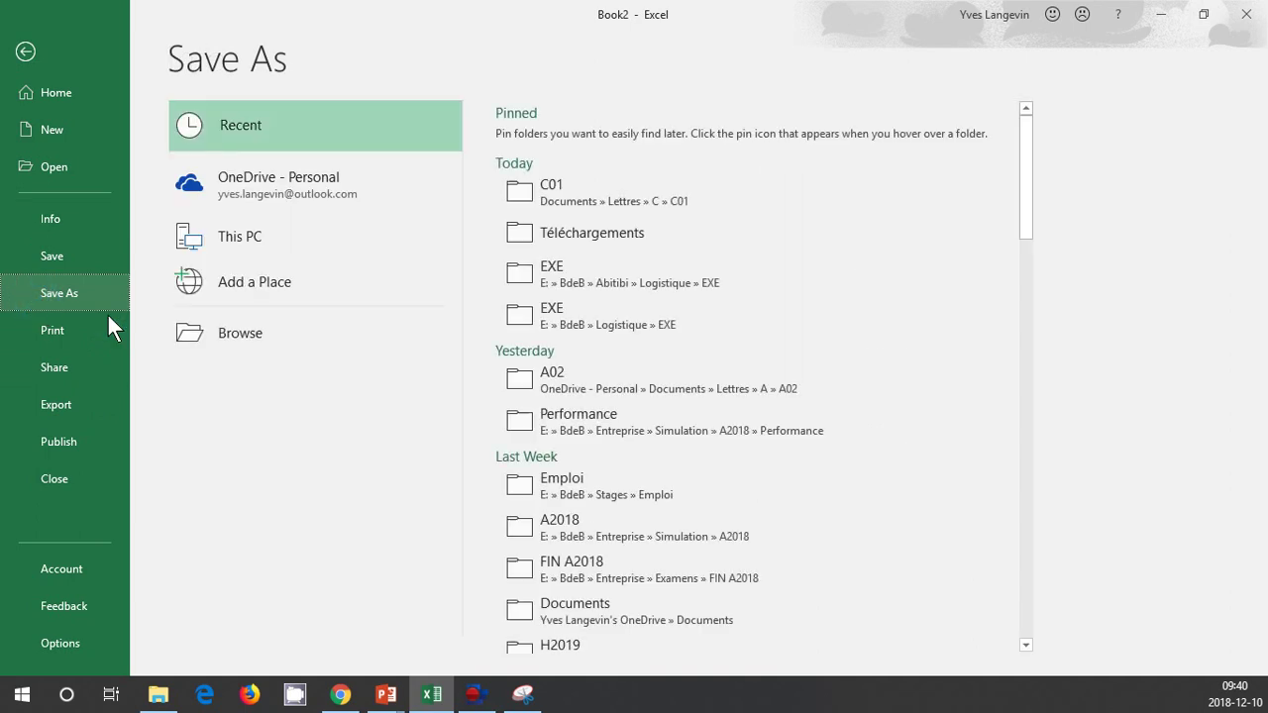
pyautogui.click(233, 335)
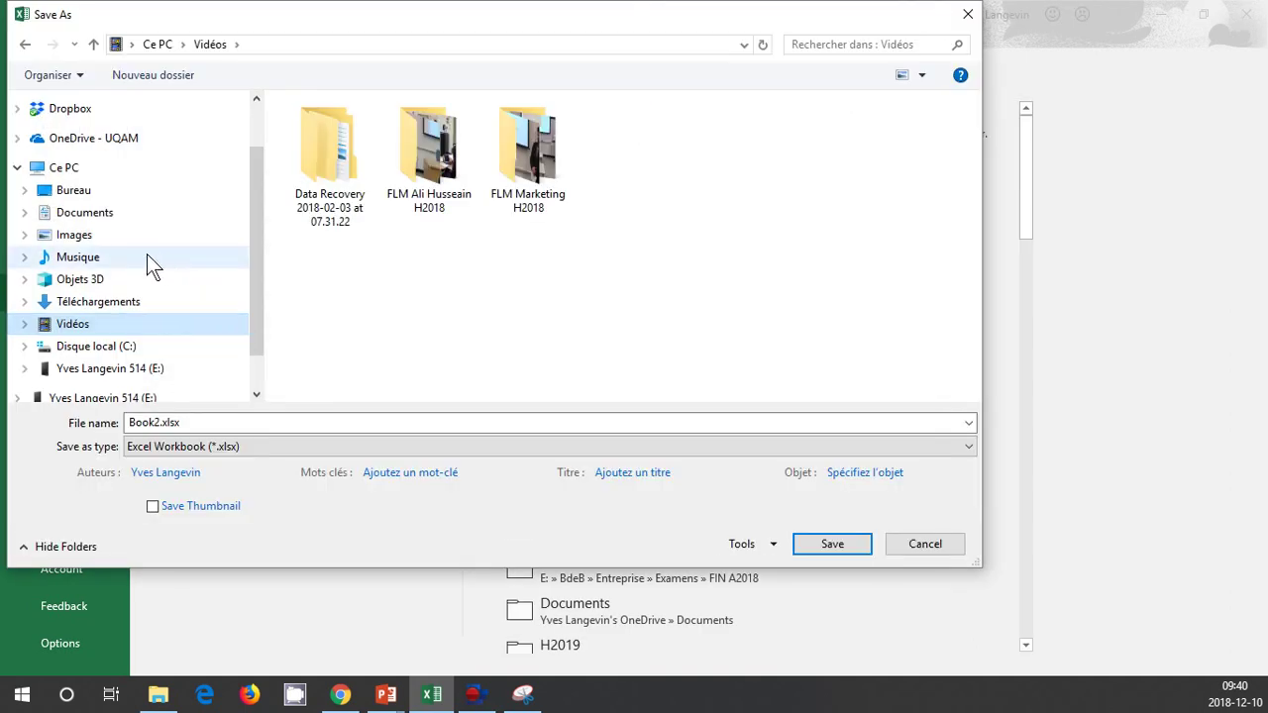
pyautogui.click(103, 217)
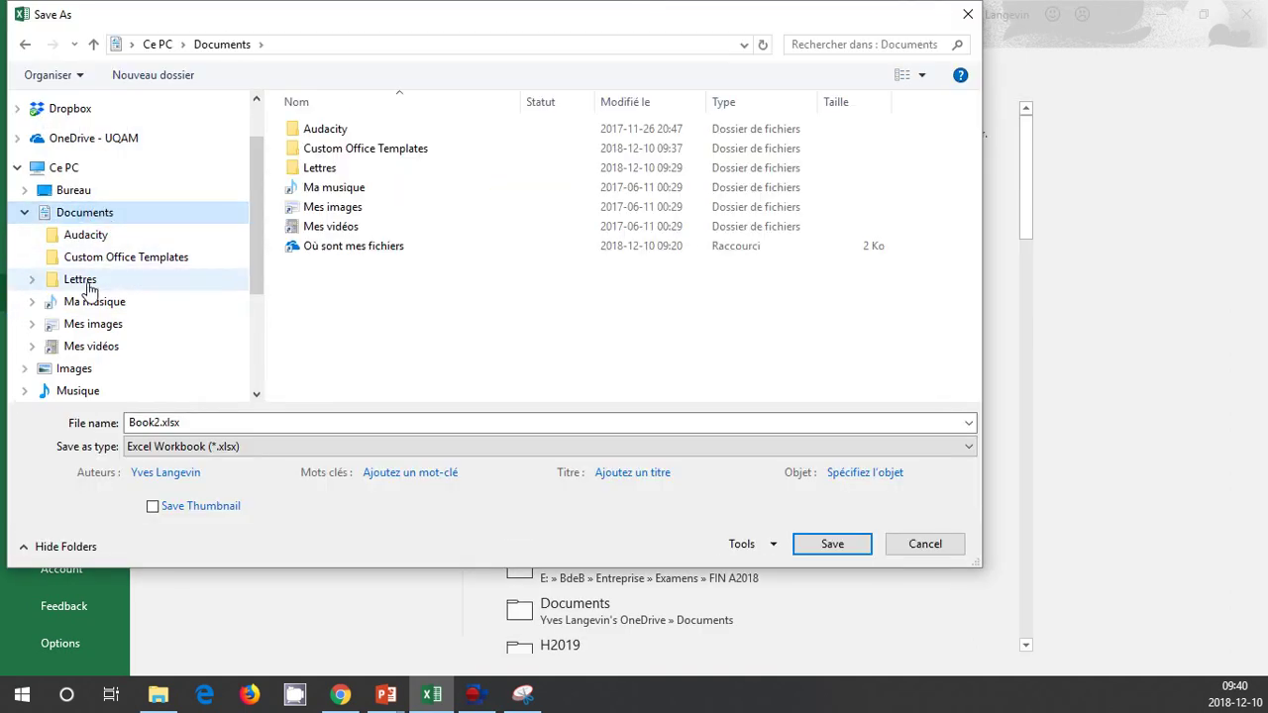
pyautogui.click(87, 283)
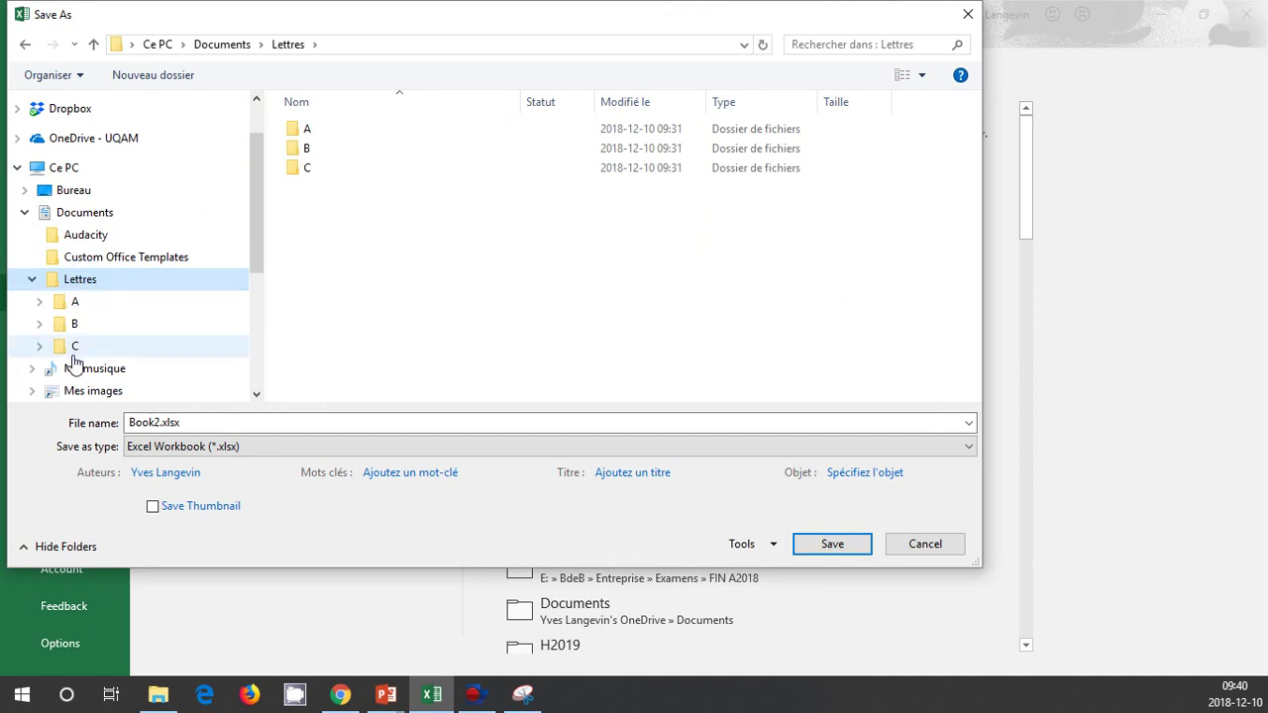
pyautogui.click(76, 349)
pyautogui.click(89, 338)
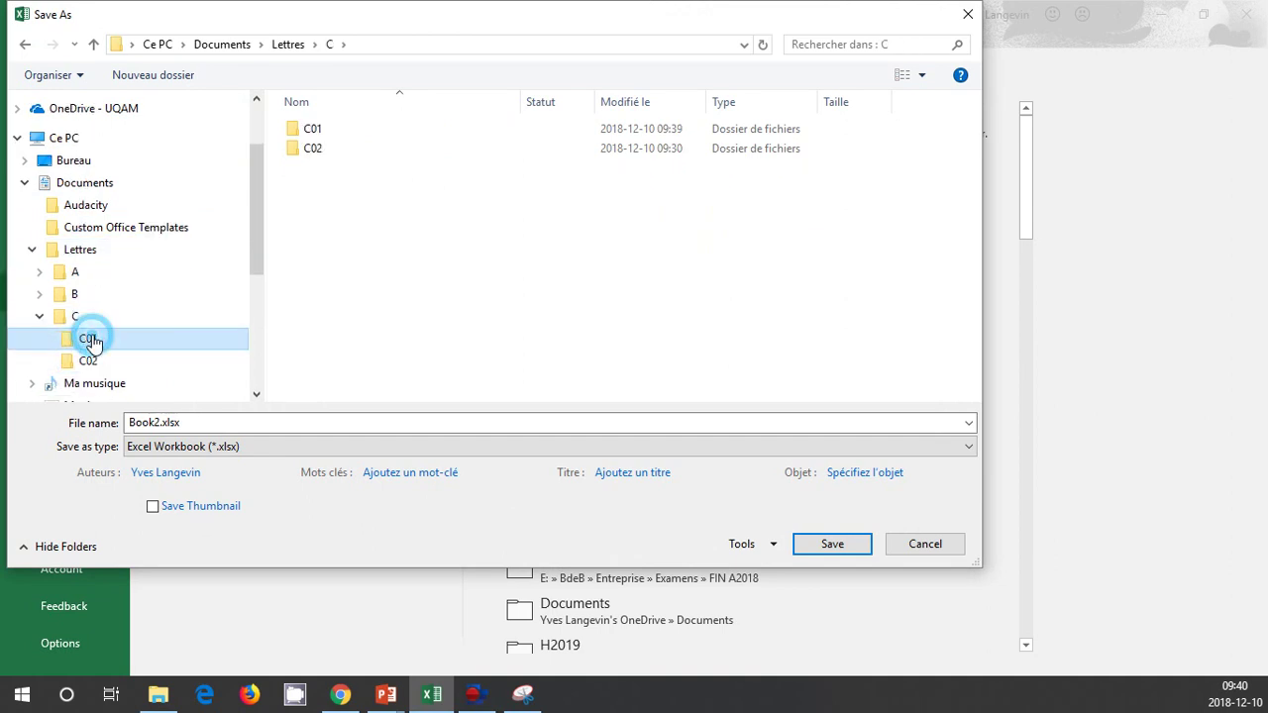
# Save the workbook as "IMA C01" followed by the influencer's first name and "2 181210", reusing the existing file's name
pyautogui.click(401, 133)
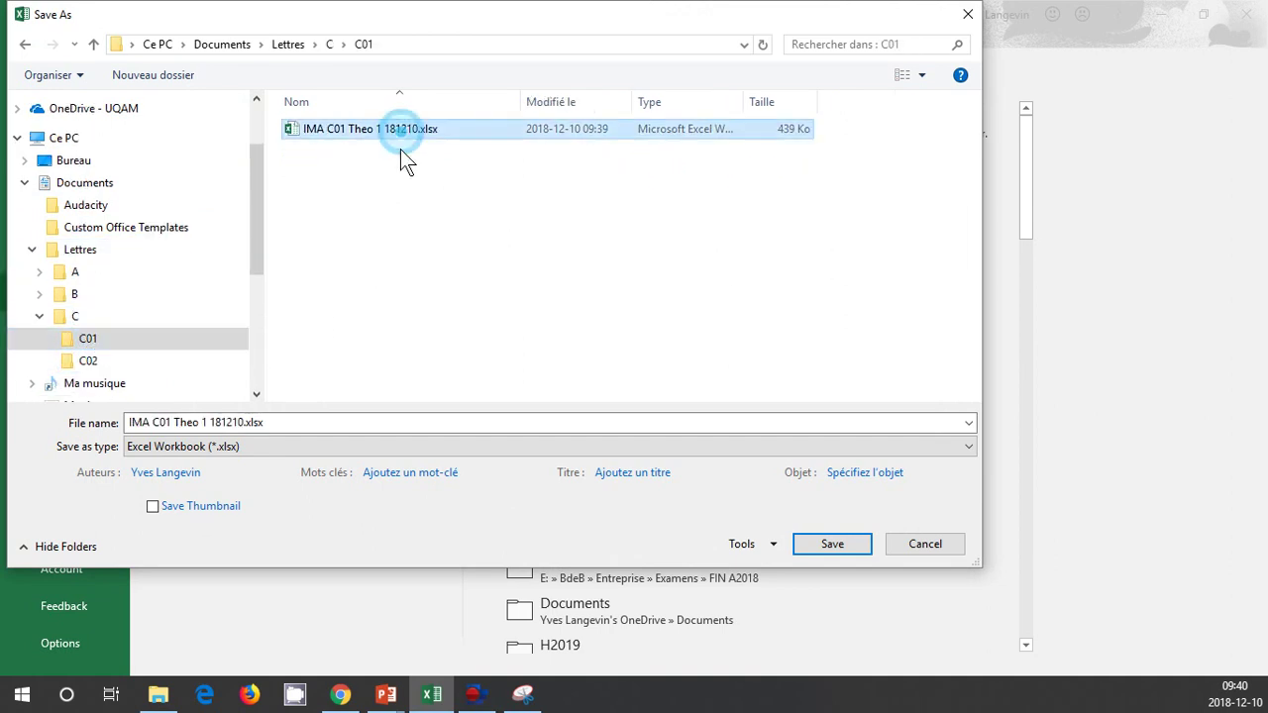
pyautogui.click(205, 422)
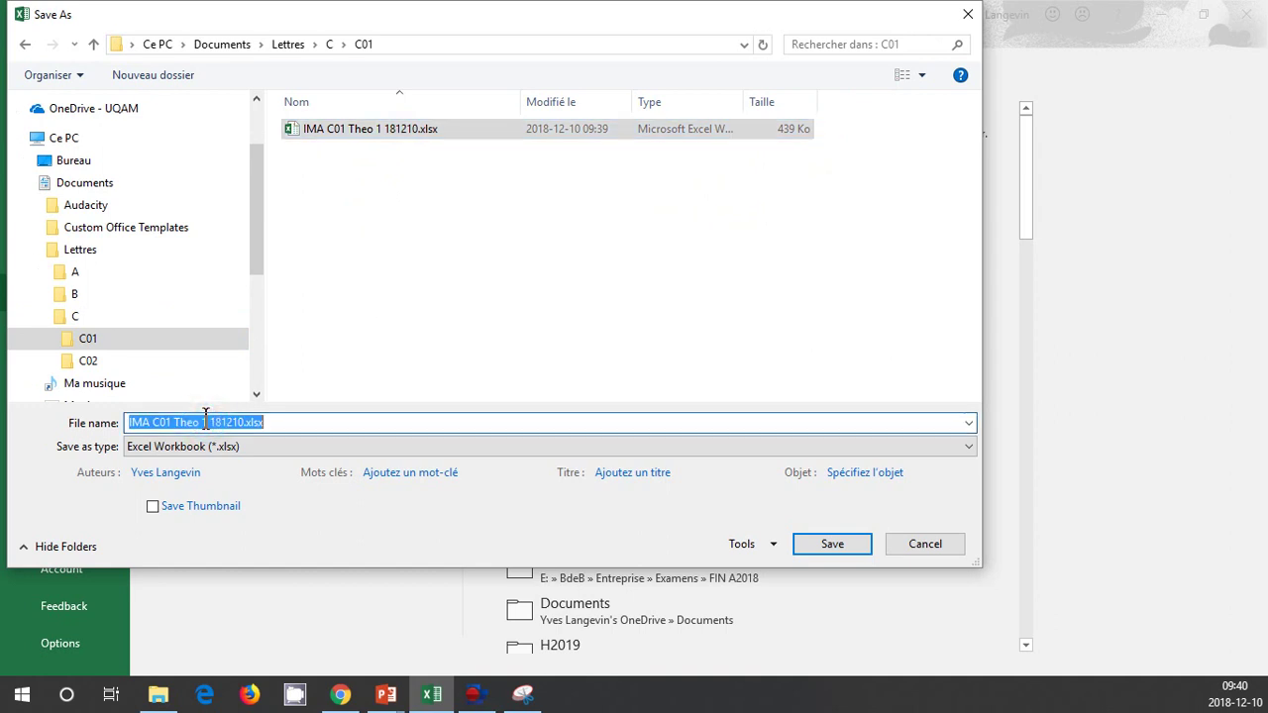
pyautogui.doubleClick(205, 422)
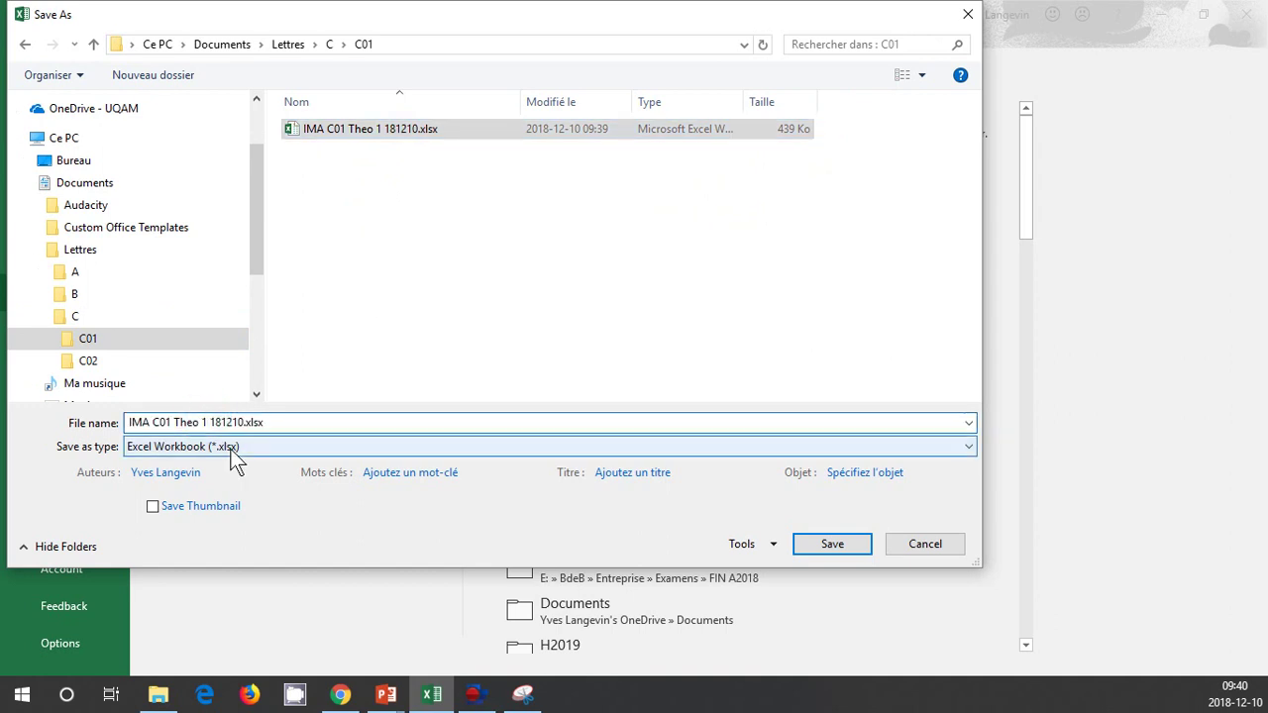
pyautogui.write('2')
pyautogui.press('Return')
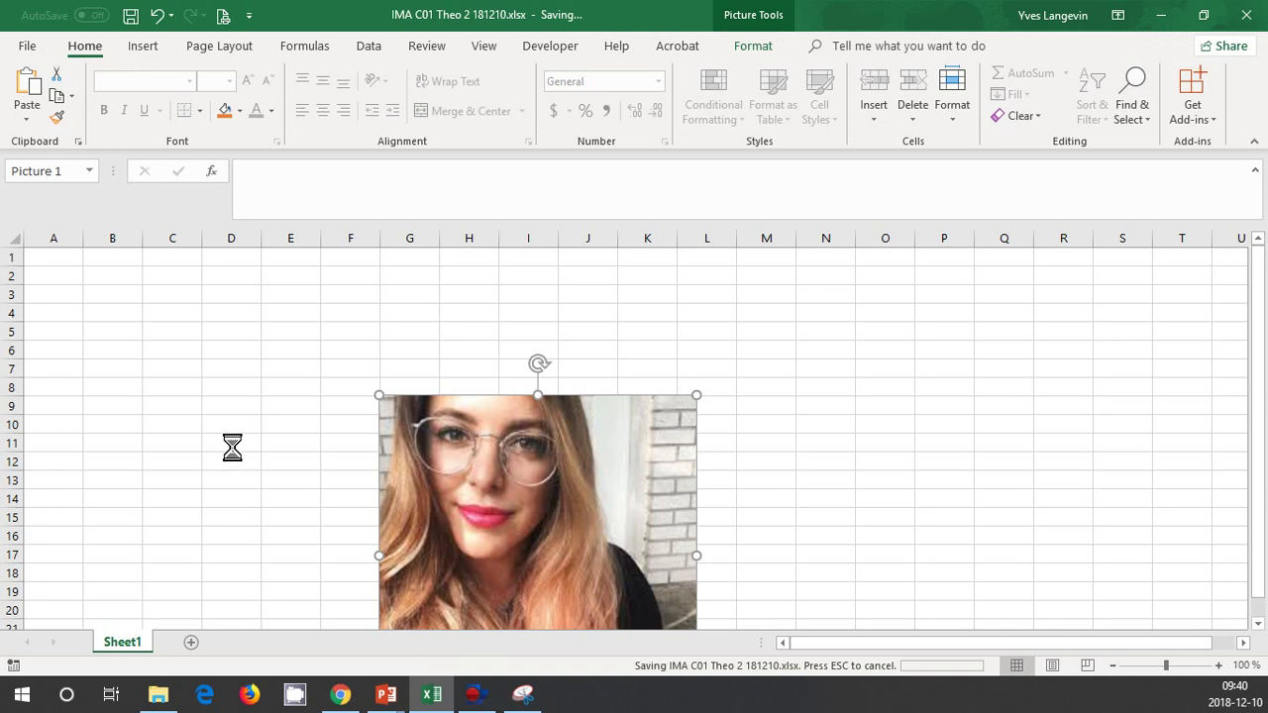
# Close the saved C01 workbook and quit Excel
pyautogui.click(25, 45)
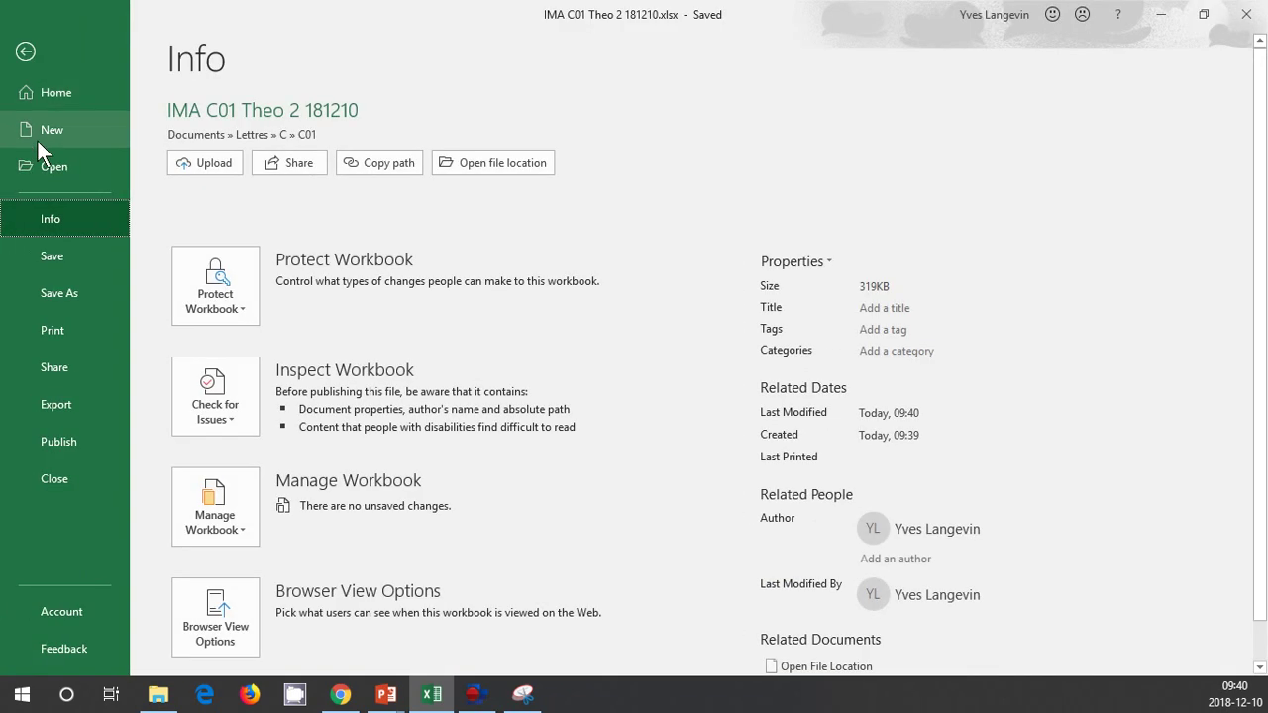
pyautogui.click(44, 476)
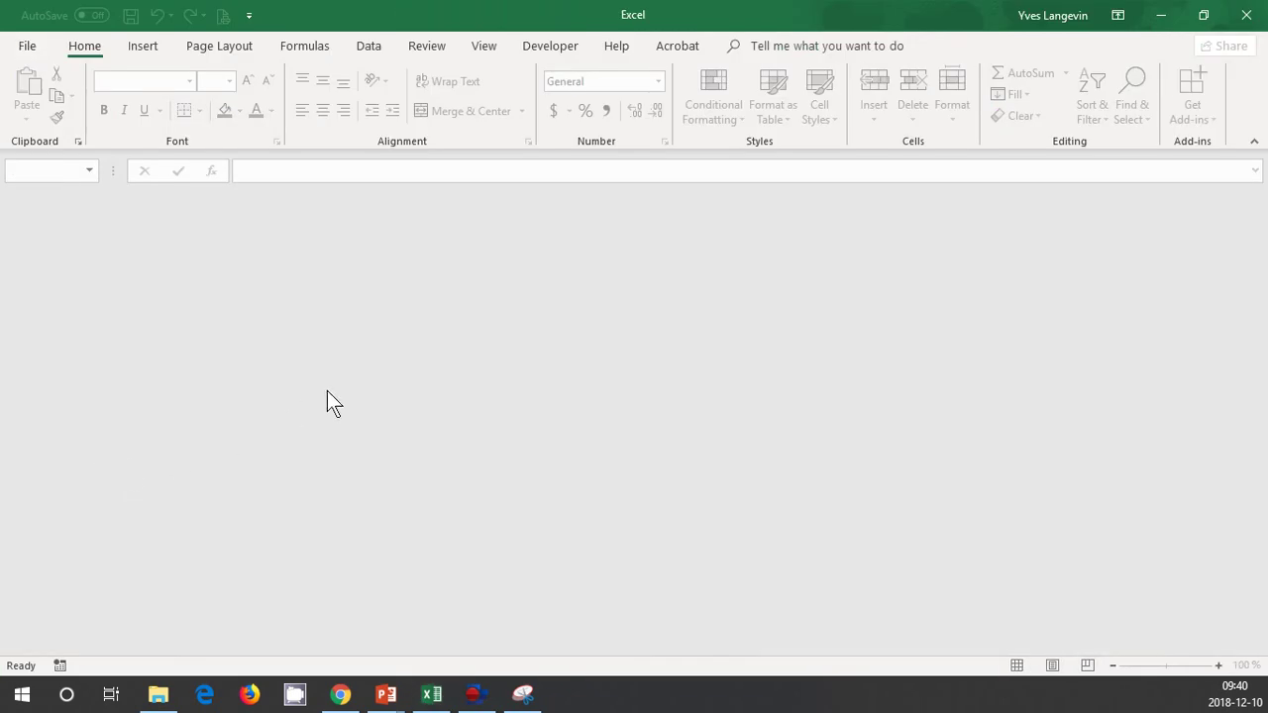
pyautogui.click(1250, 15)
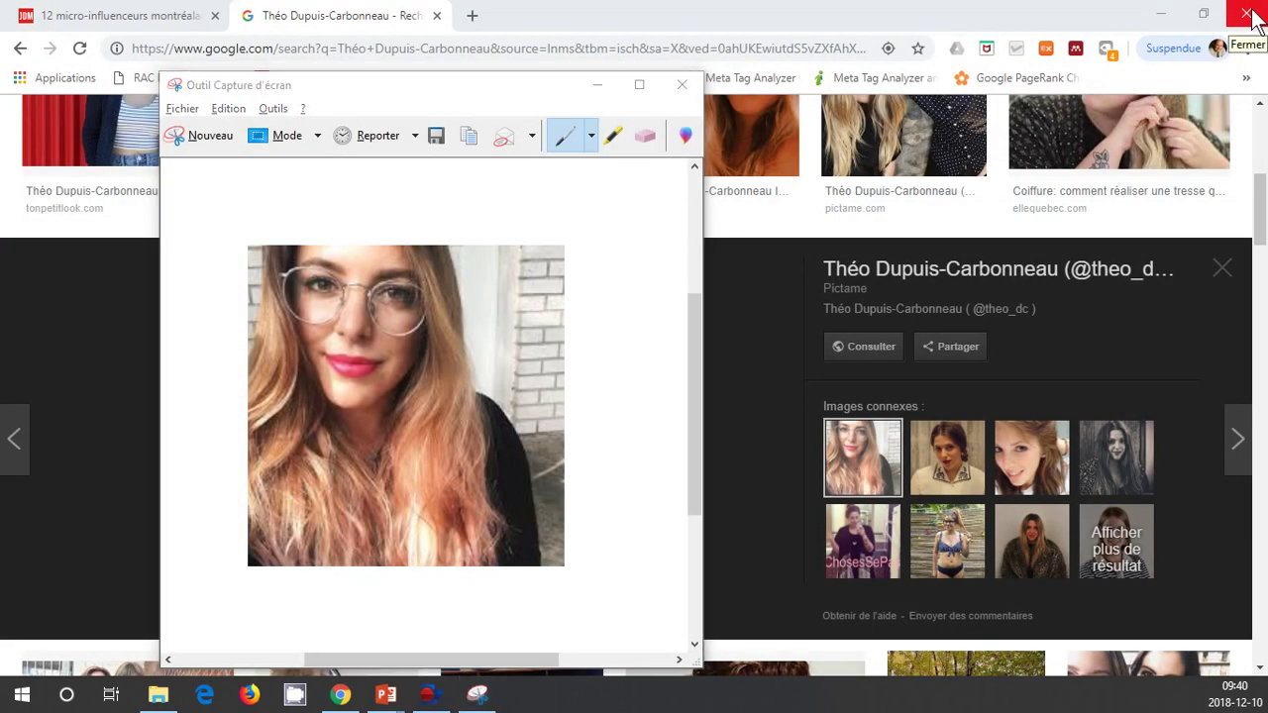
# Switch to PowerPoint and create a new blank presentation
pyautogui.click(1250, 16)
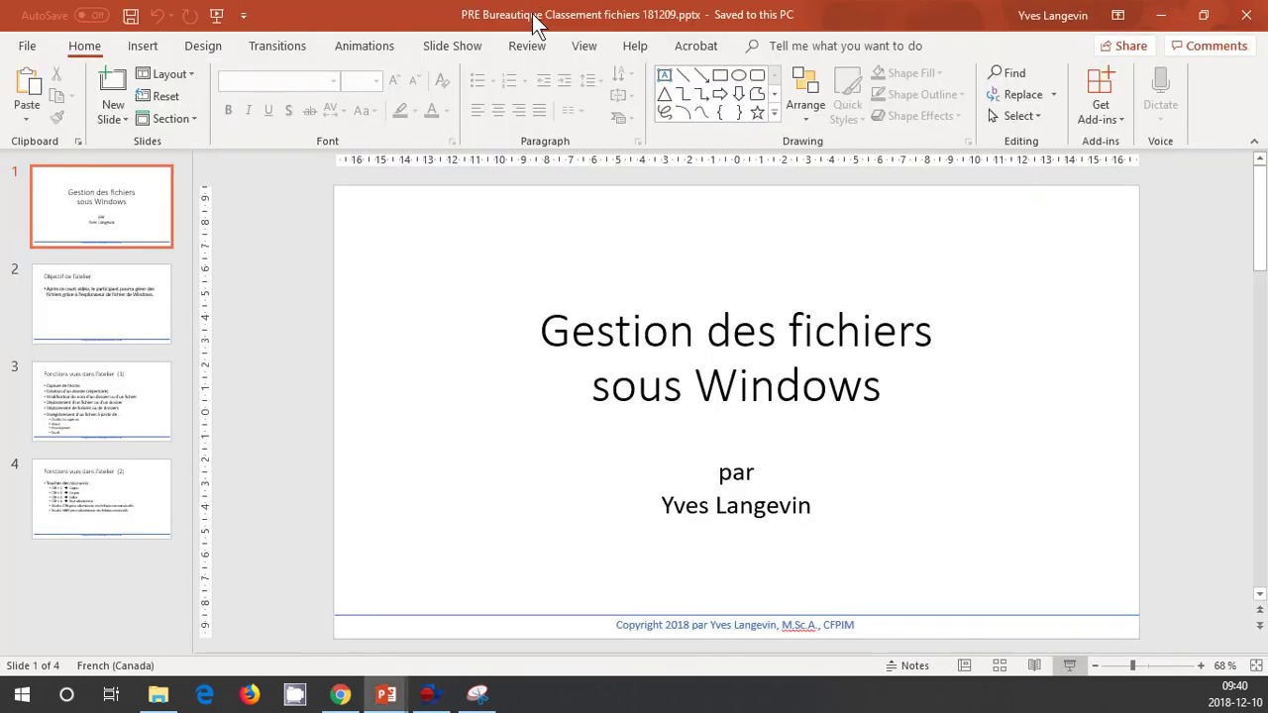
pyautogui.click(25, 46)
pyautogui.click(44, 124)
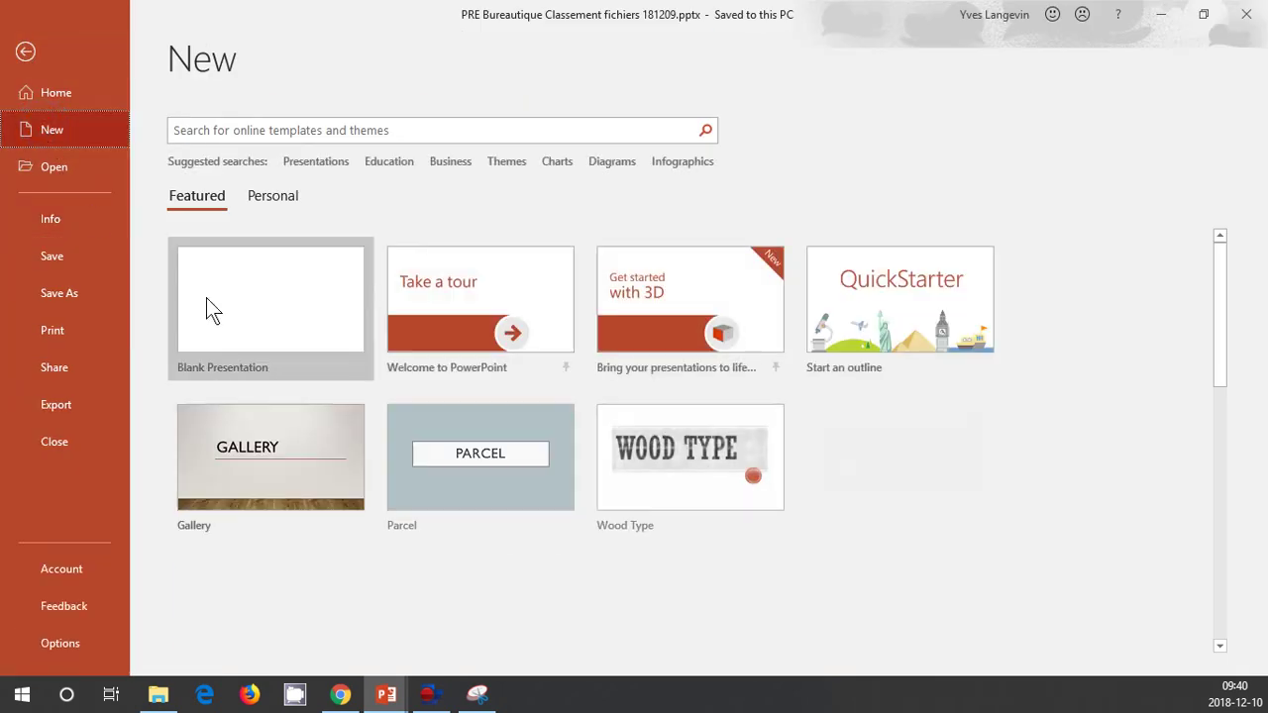
pyautogui.click(226, 308)
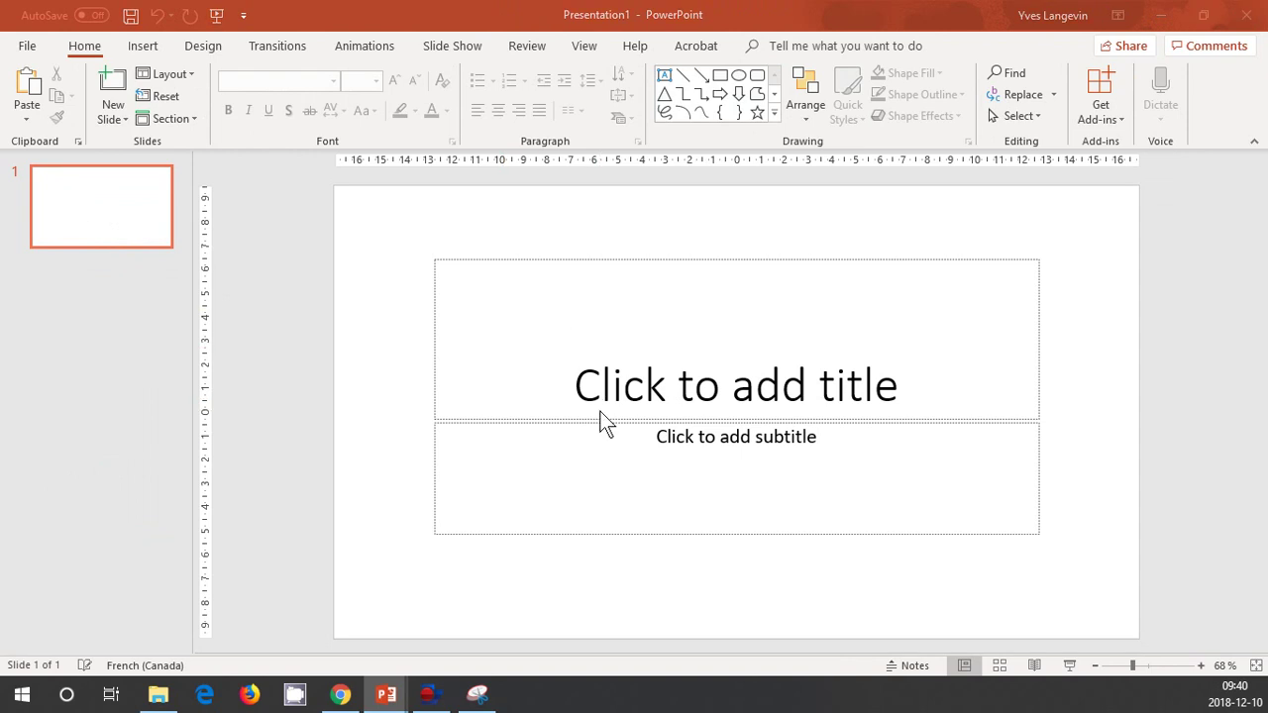
# Switch to Chrome, preview the pictame.com portrait with brown-framed glasses, and take a new screen capture of it
pyautogui.hotkey('alt', 'Tab')
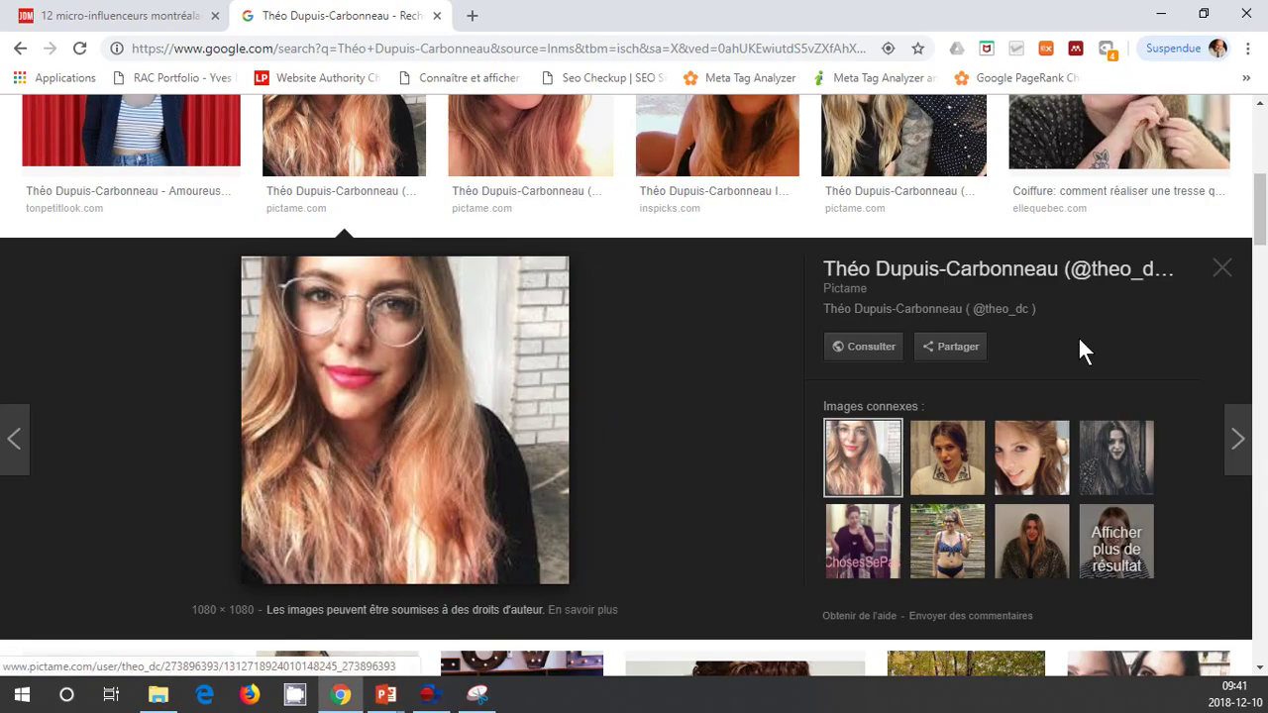
pyautogui.click(1222, 269)
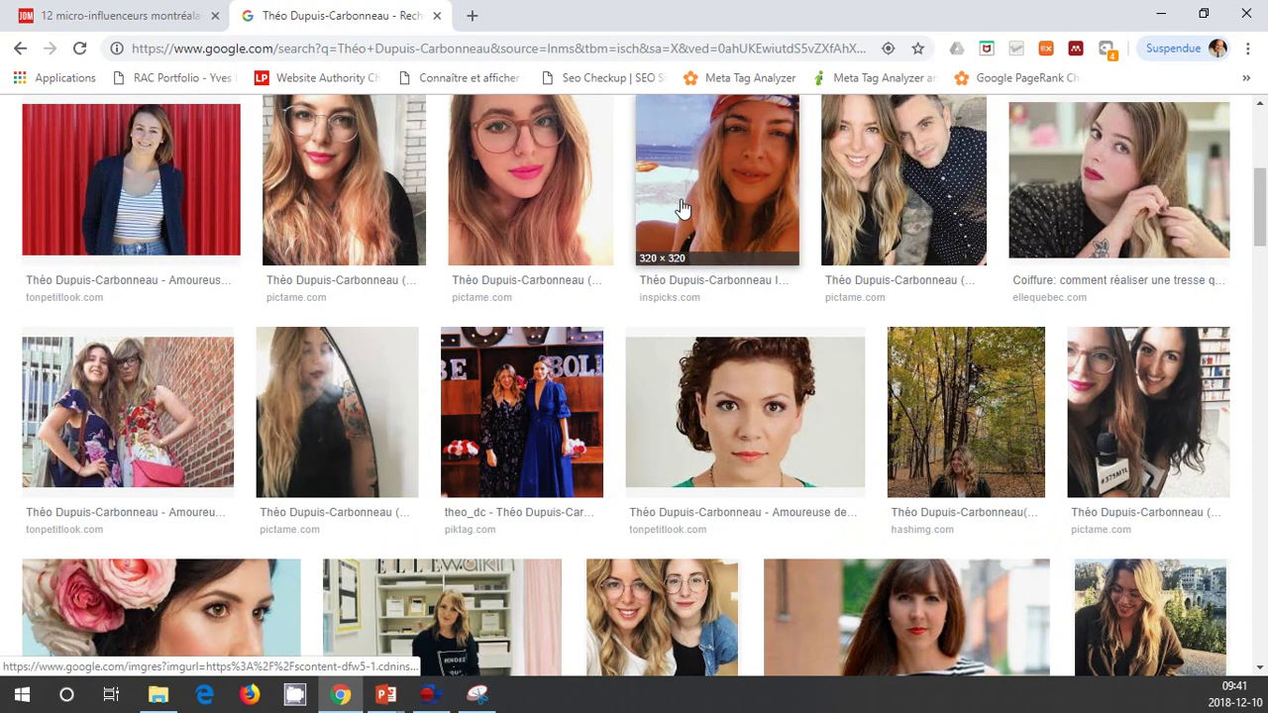
pyautogui.click(592, 201)
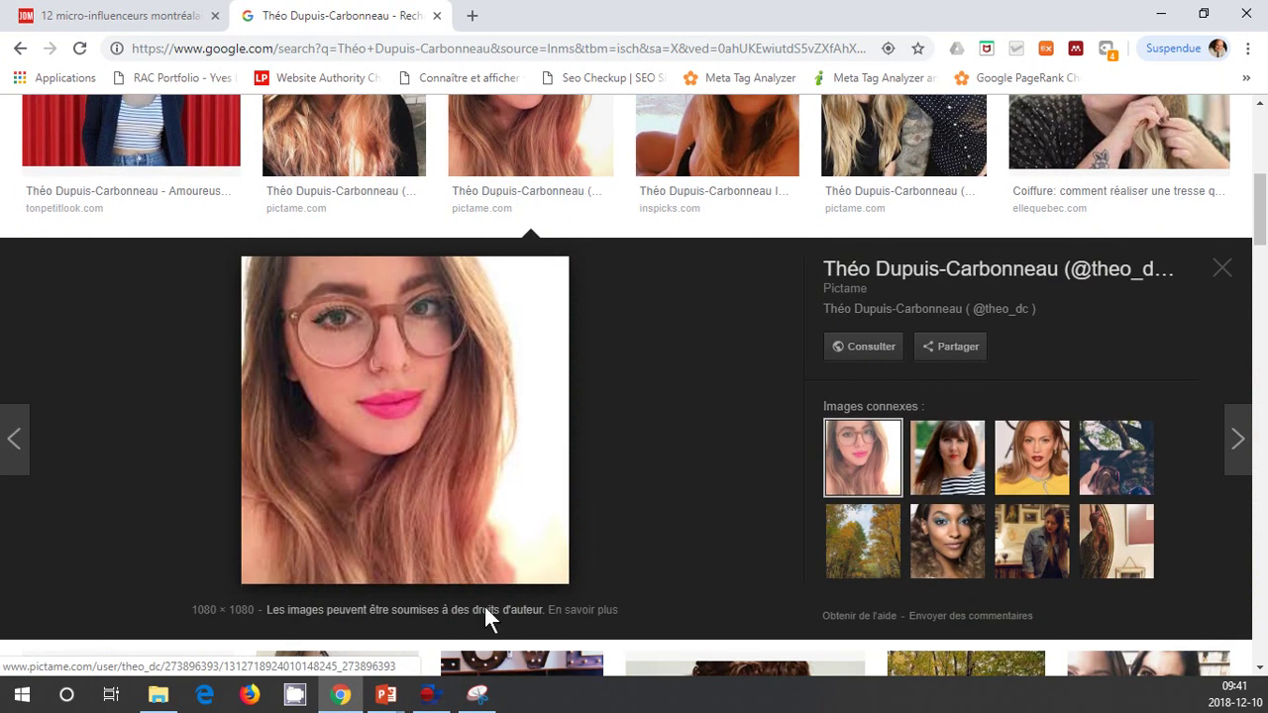
pyautogui.click(475, 694)
pyautogui.click(203, 136)
pyautogui.moveTo(244, 257); pyautogui.dragTo(579, 590)
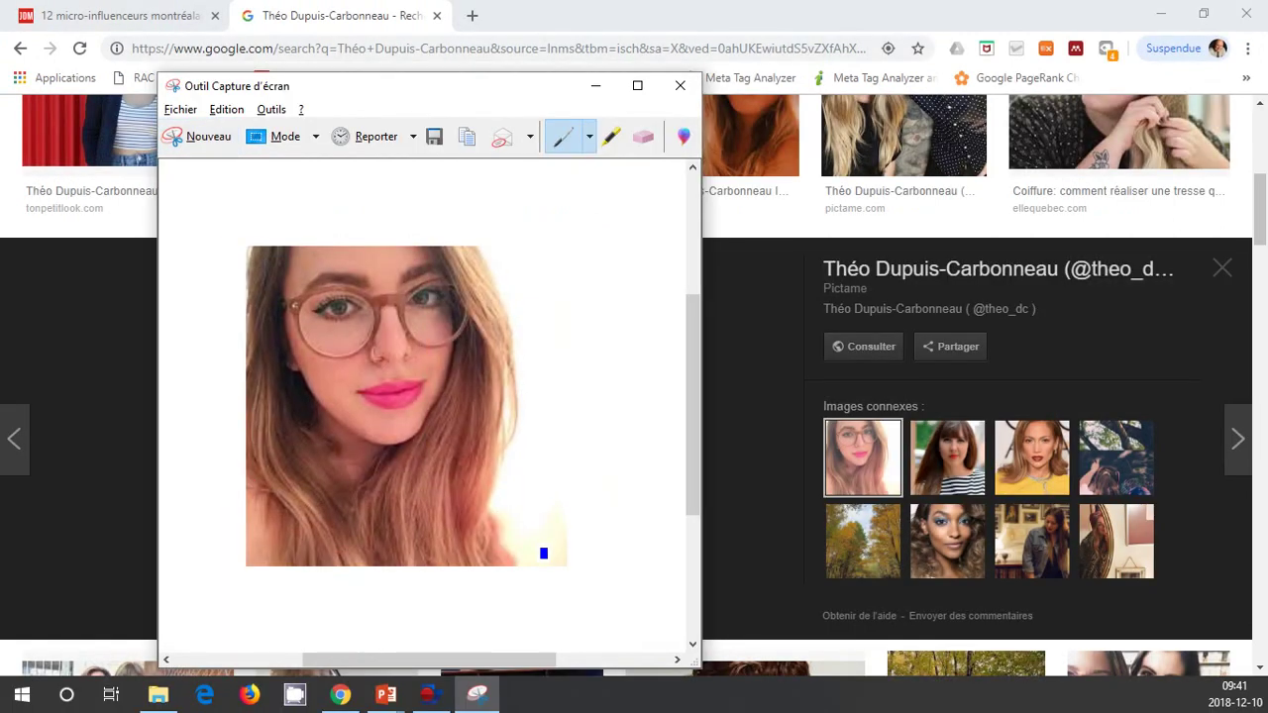
# Copy the capture, paste it onto the blank PowerPoint title slide, and apply the design idea with the blue brushstroke circle
pyautogui.click(236, 110)
pyautogui.click(248, 129)
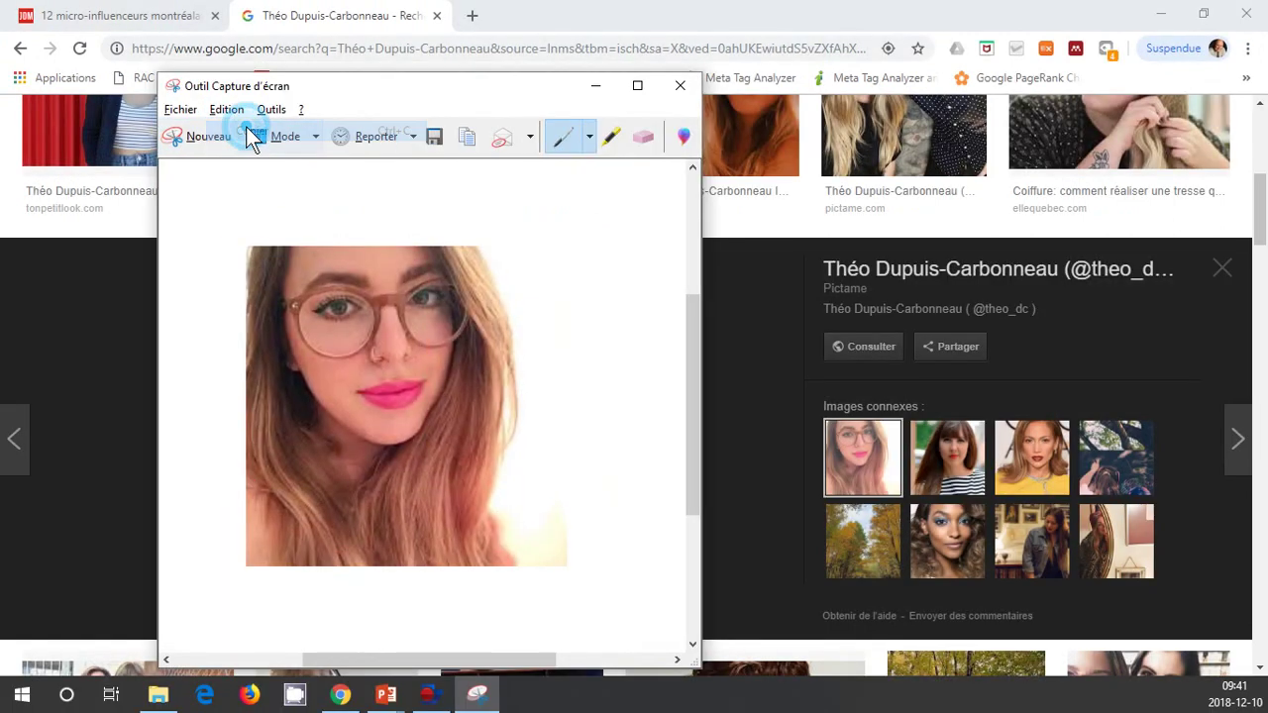
pyautogui.hotkey('alt', 'Tab')
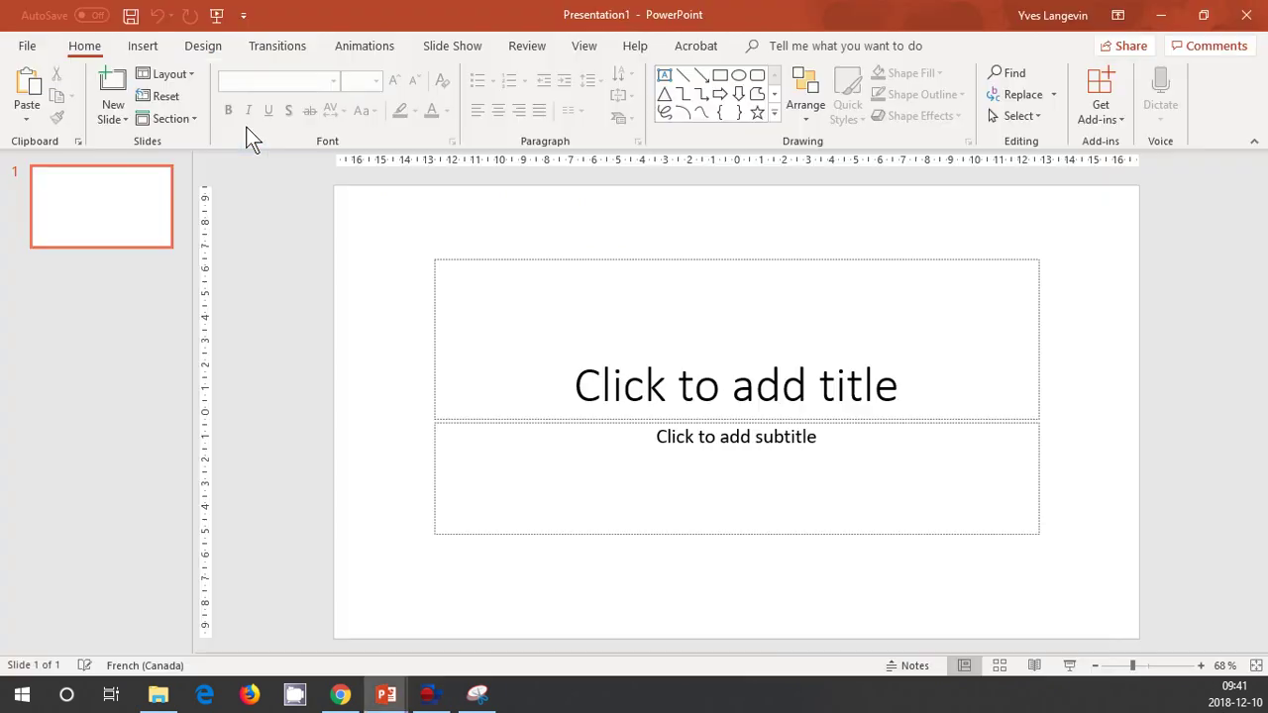
pyautogui.click(32, 81)
pyautogui.click(341, 257)
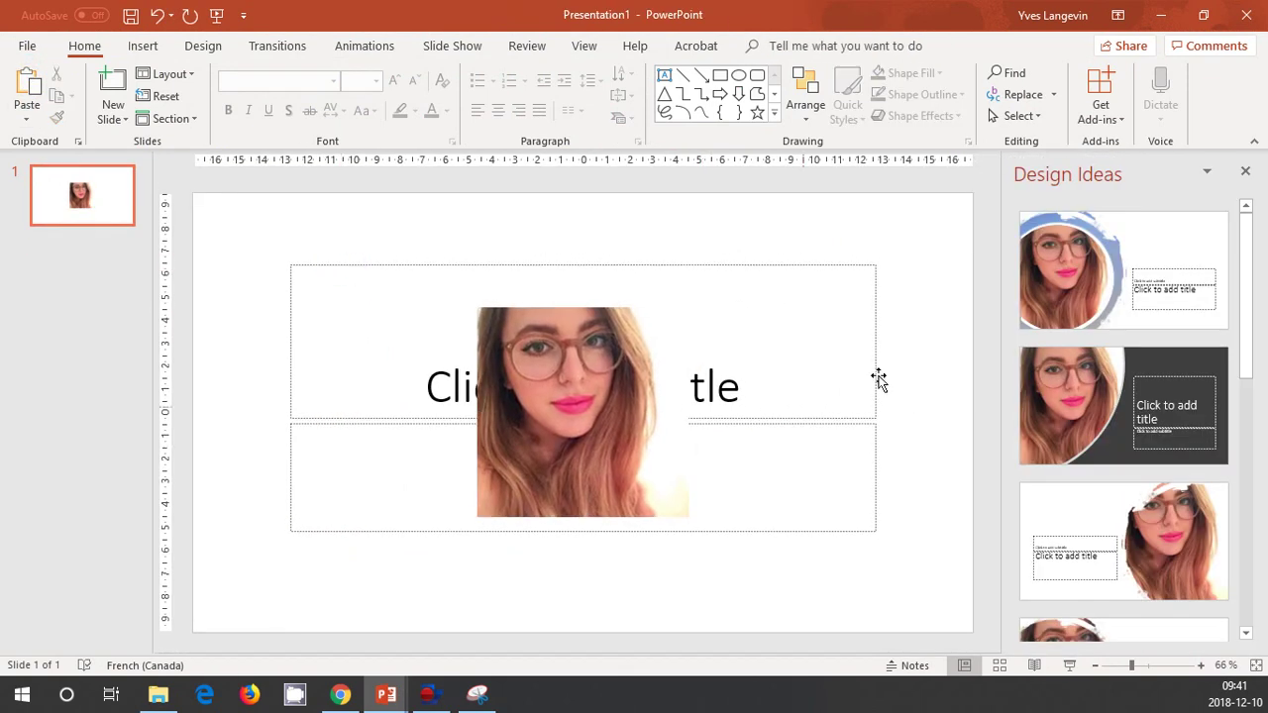
pyautogui.click(1055, 287)
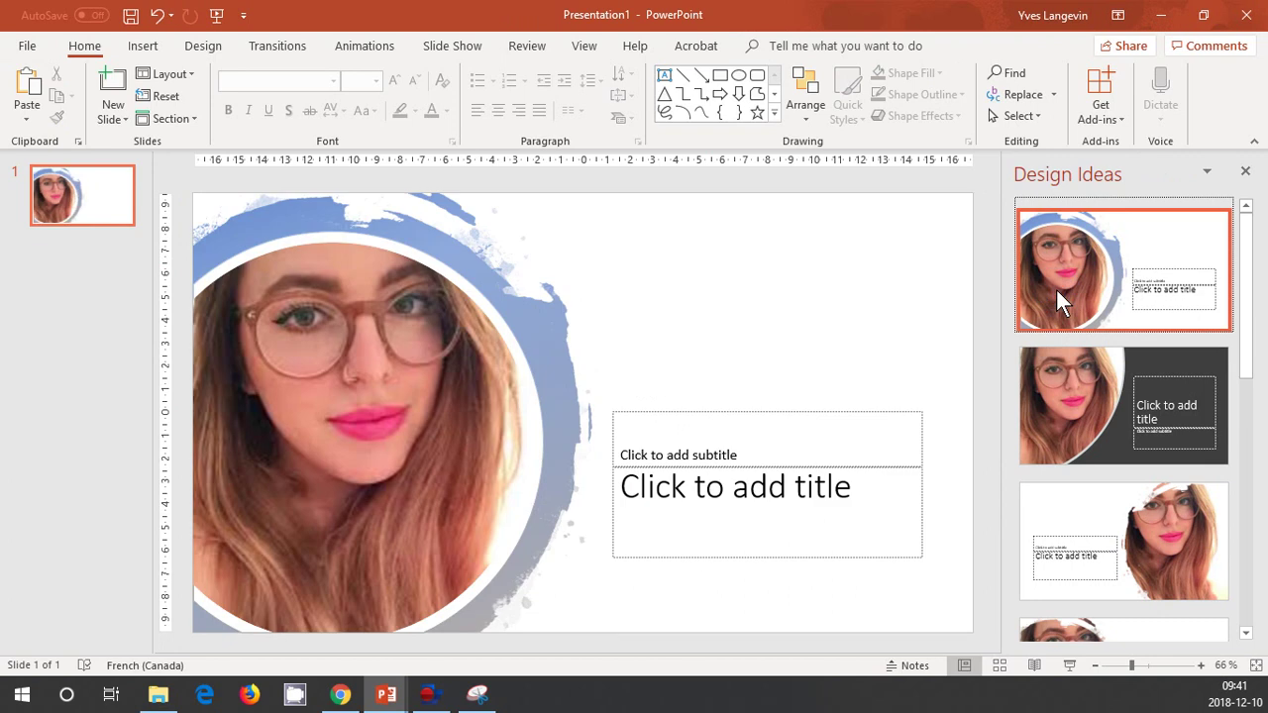
# Start saving the presentation under a new name, browsing to the A02 folder in Documents > Lettres > A
pyautogui.click(29, 46)
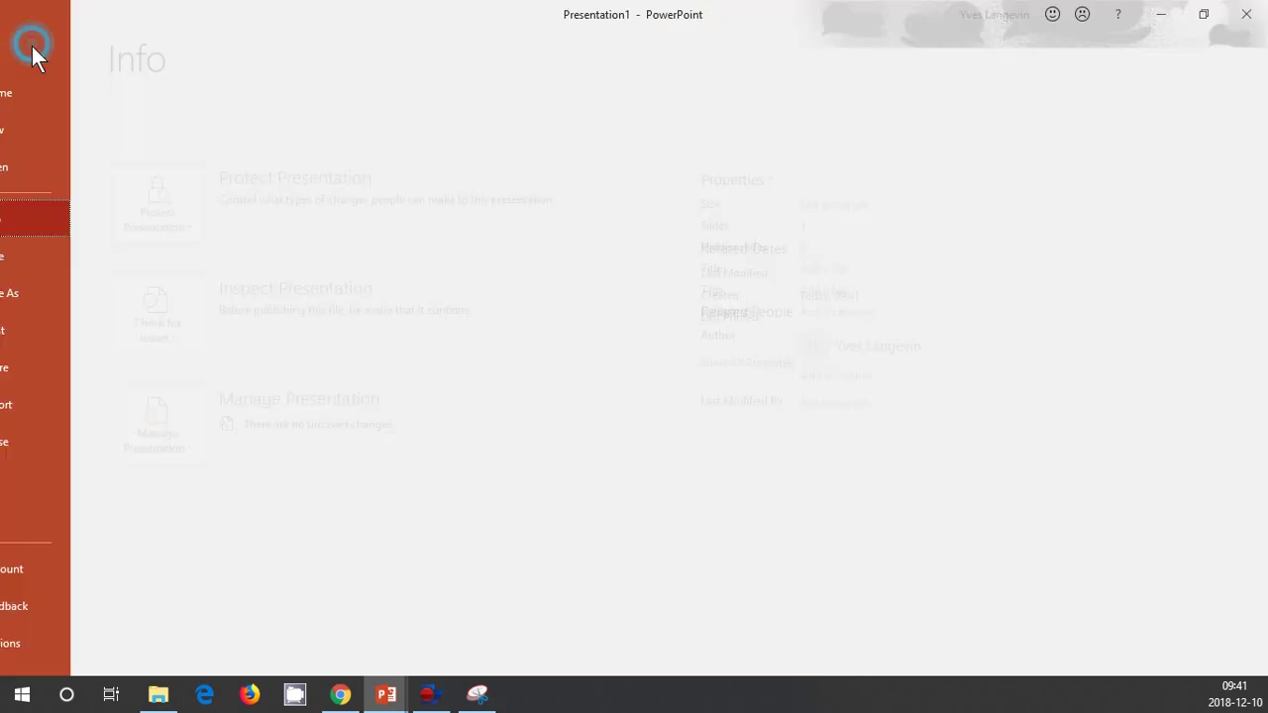
pyautogui.click(41, 289)
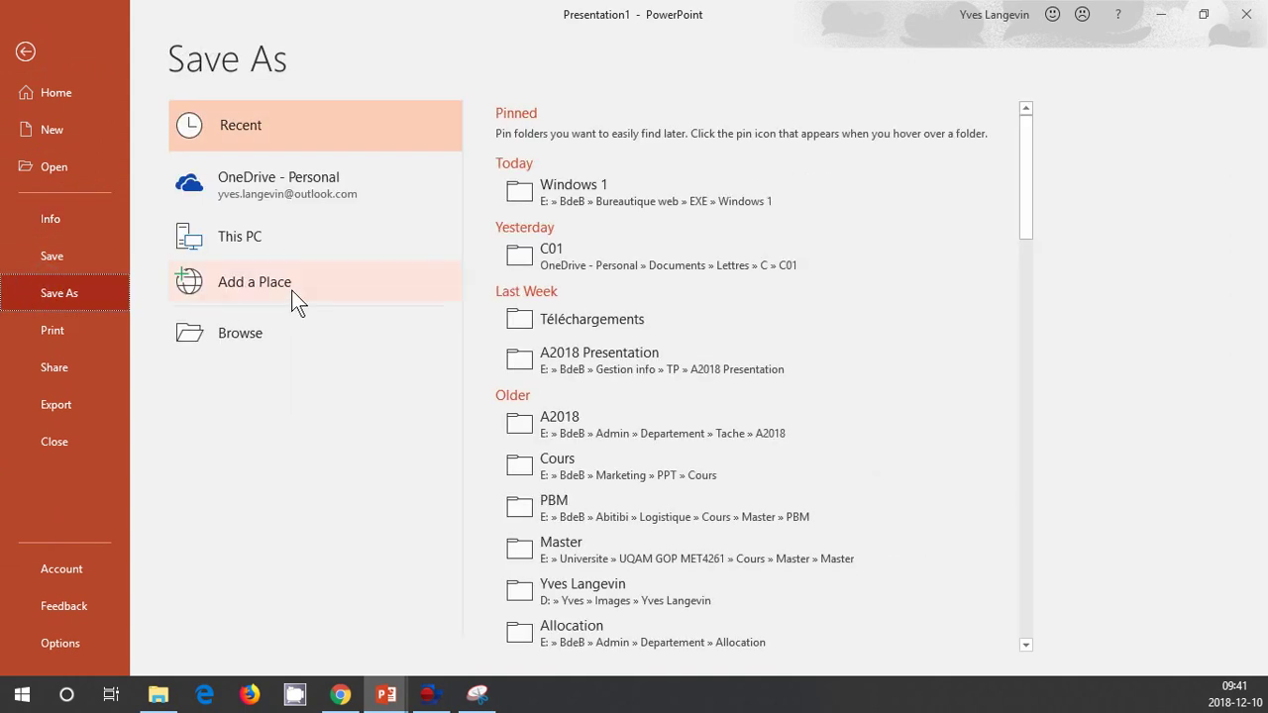
pyautogui.click(274, 331)
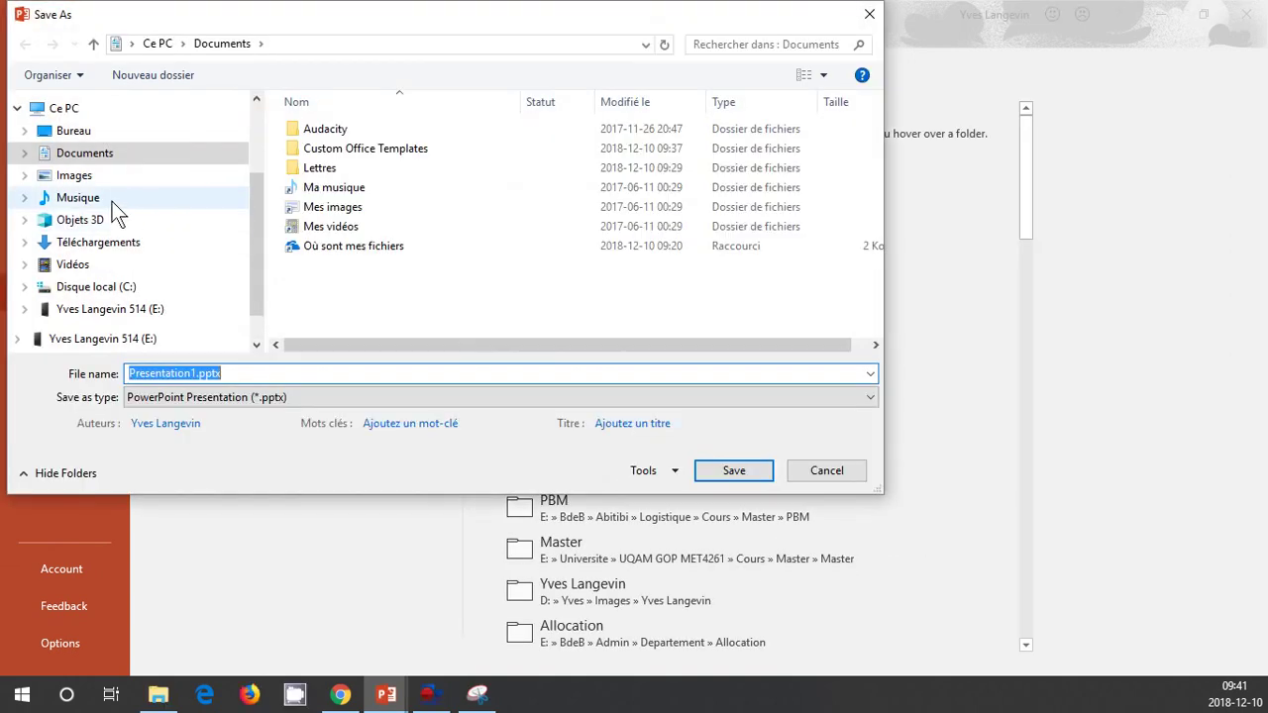
pyautogui.click(91, 155)
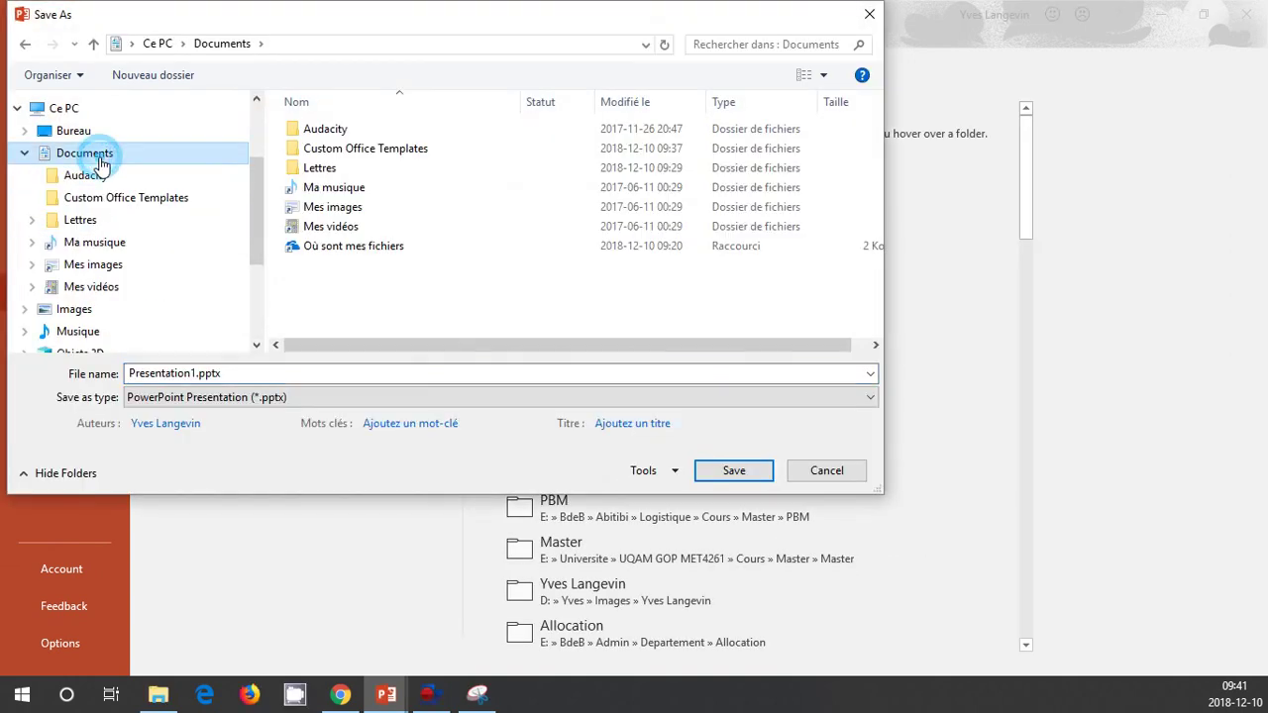
pyautogui.click(81, 220)
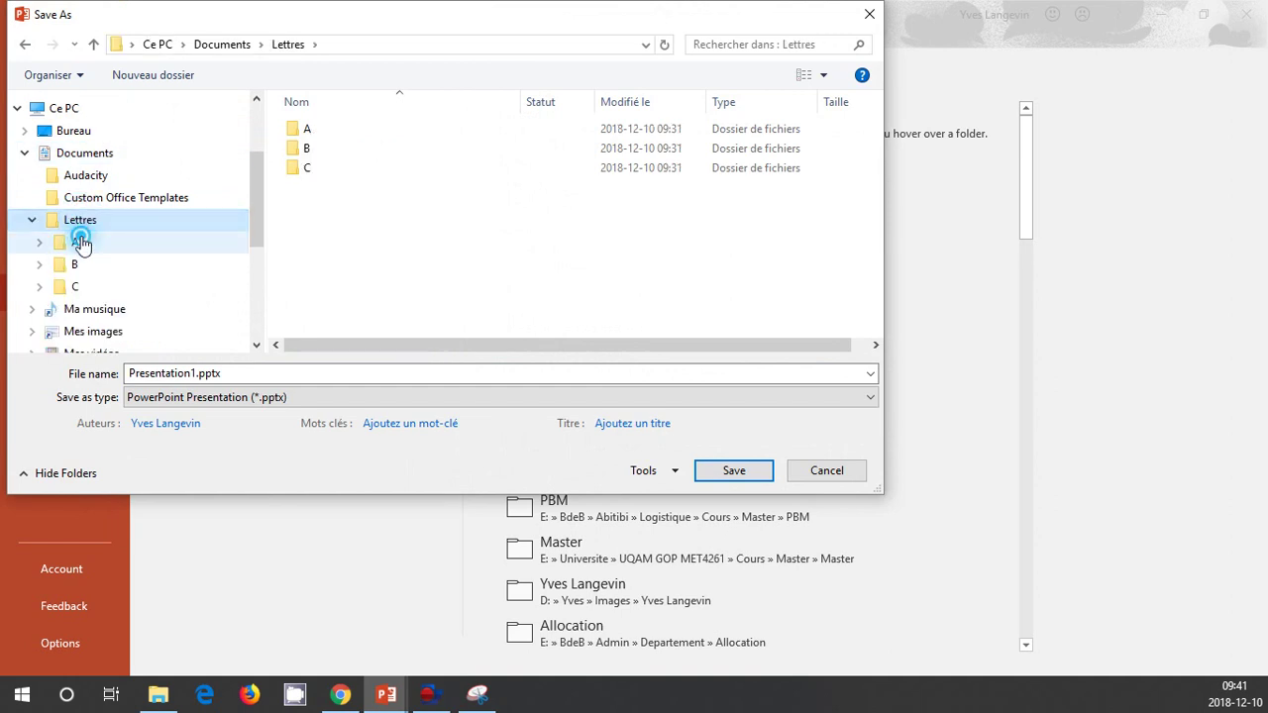
pyautogui.click(81, 244)
pyautogui.click(86, 286)
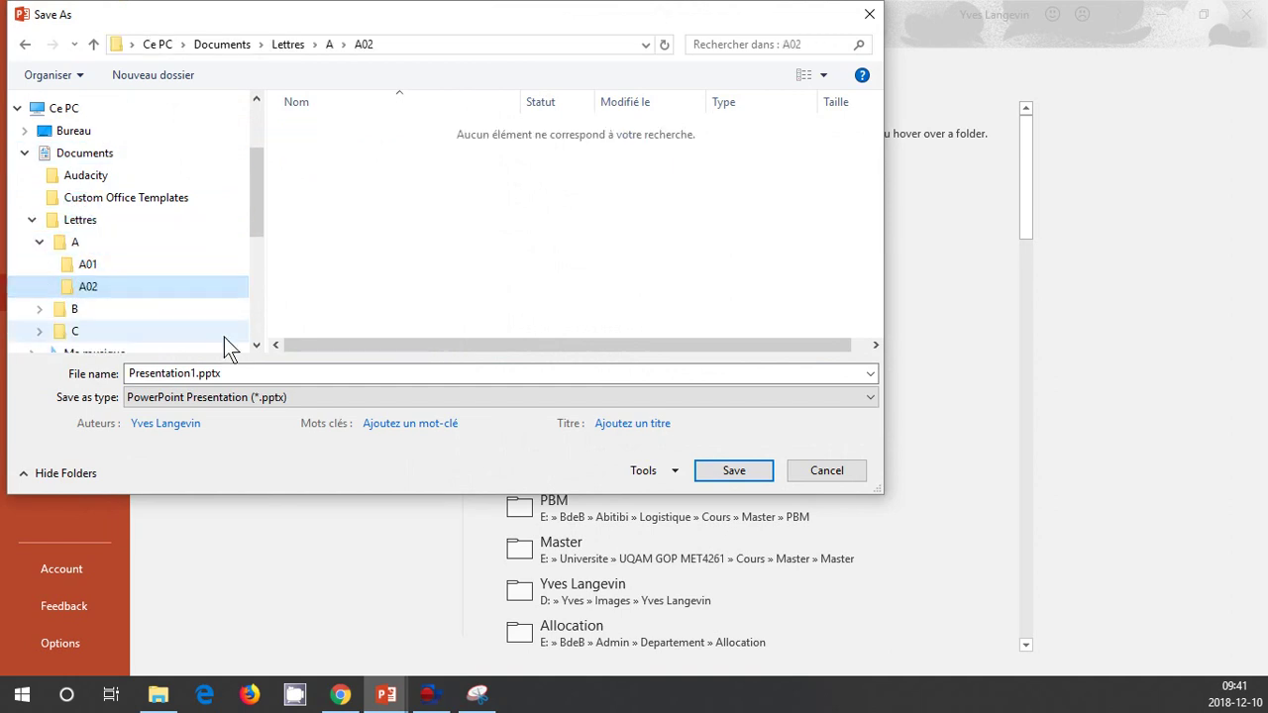
# Save the presentation as "IMA C02" followed by the influencer's first name and "1 181210", and close it
pyautogui.doubleClick(244, 372)
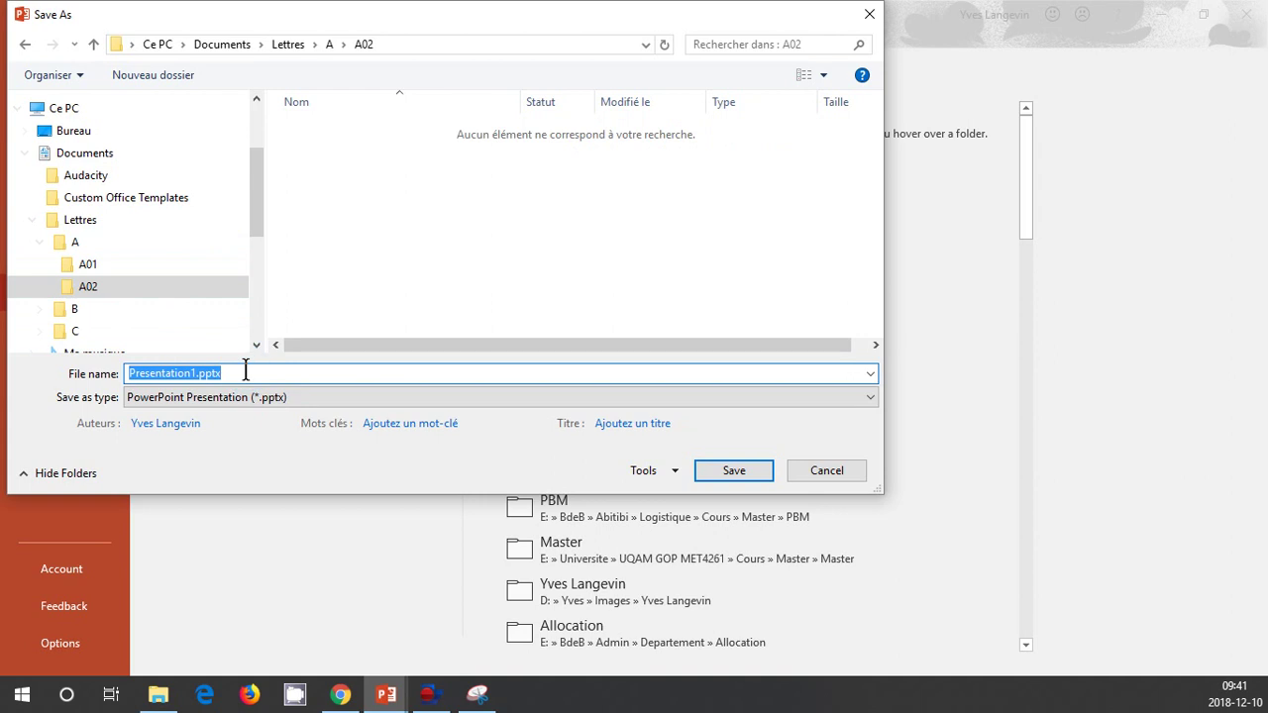
pyautogui.press('BackSpace')
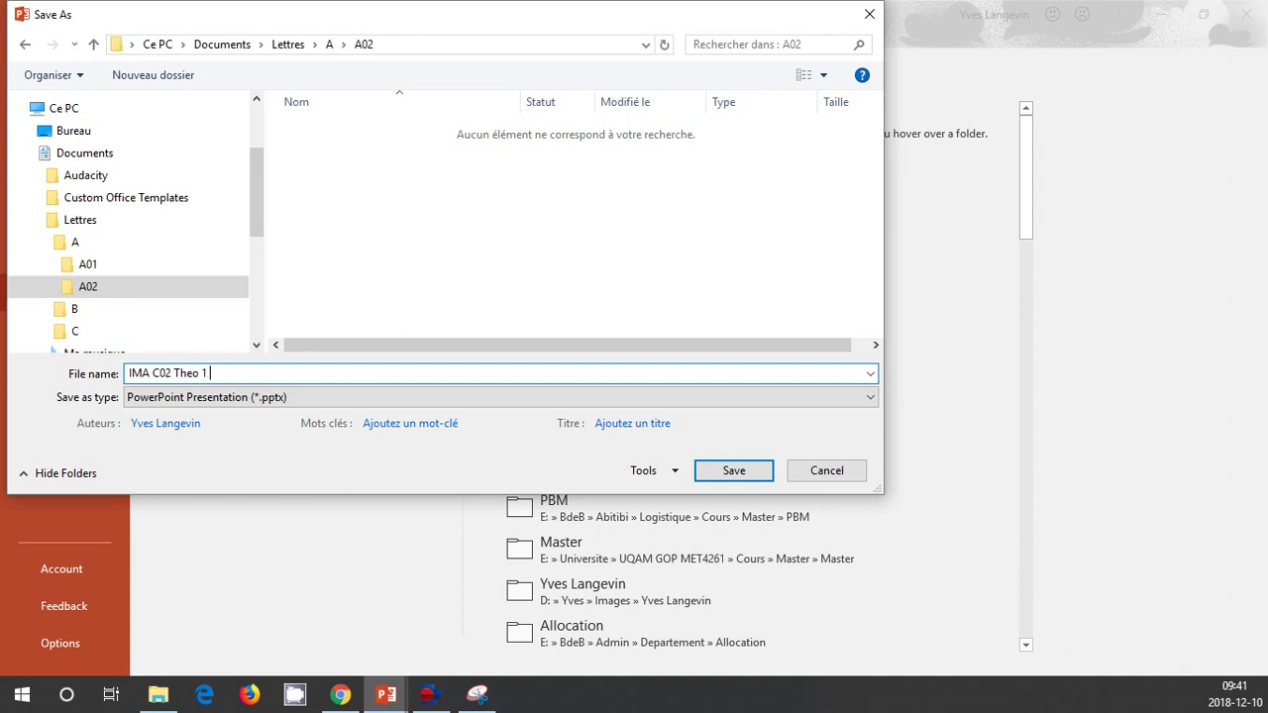
pyautogui.write('IMA C02 Theo 1 181210')
pyautogui.press('Return')
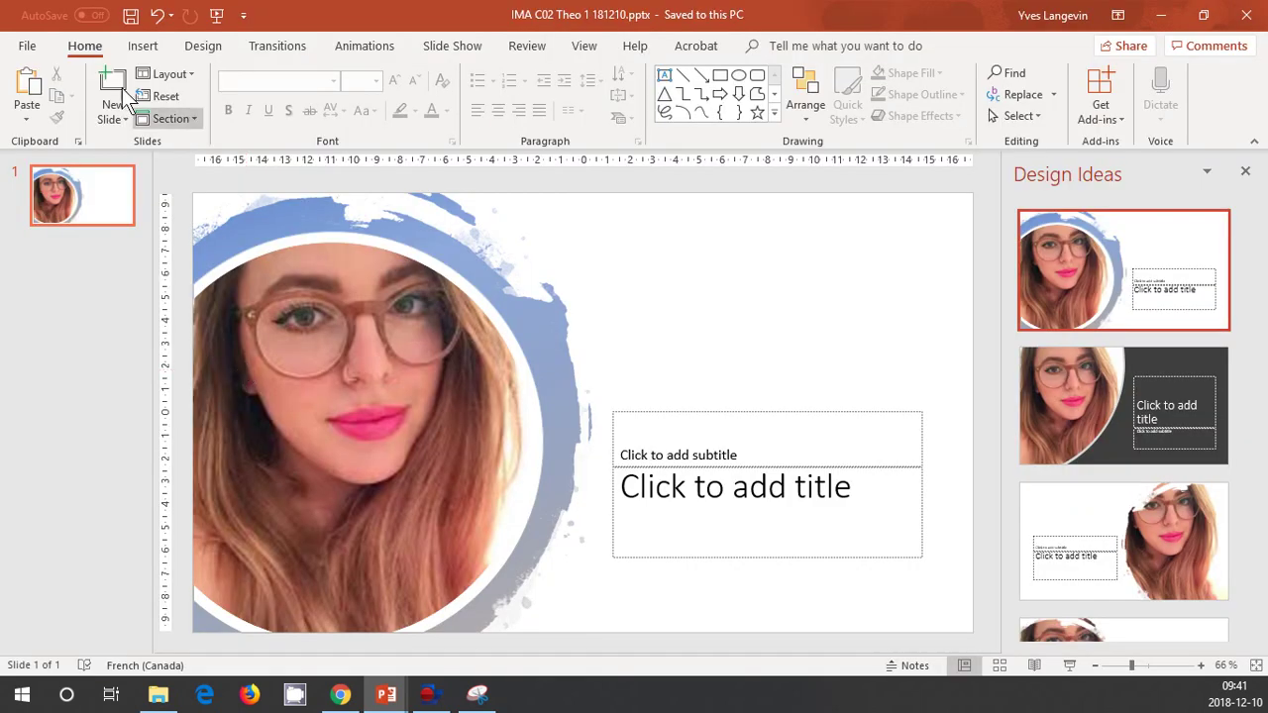
pyautogui.click(28, 44)
pyautogui.click(52, 428)
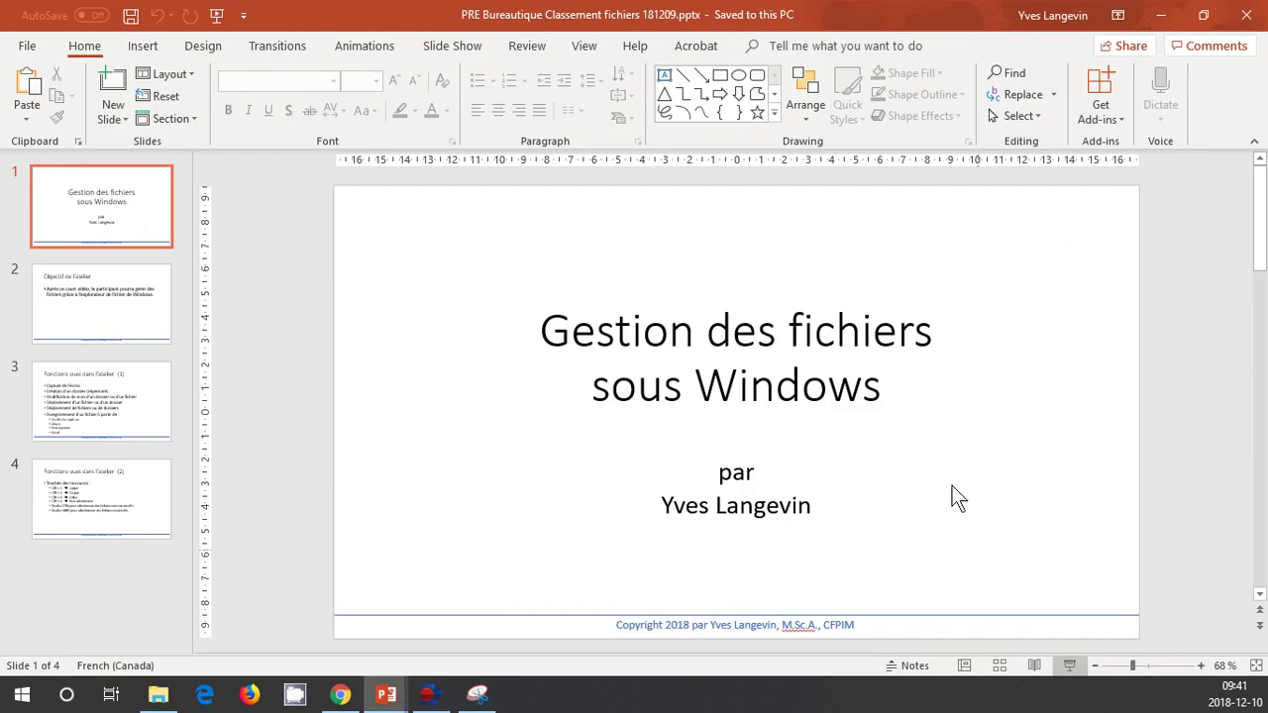
# Create a new blank presentation
pyautogui.click(25, 46)
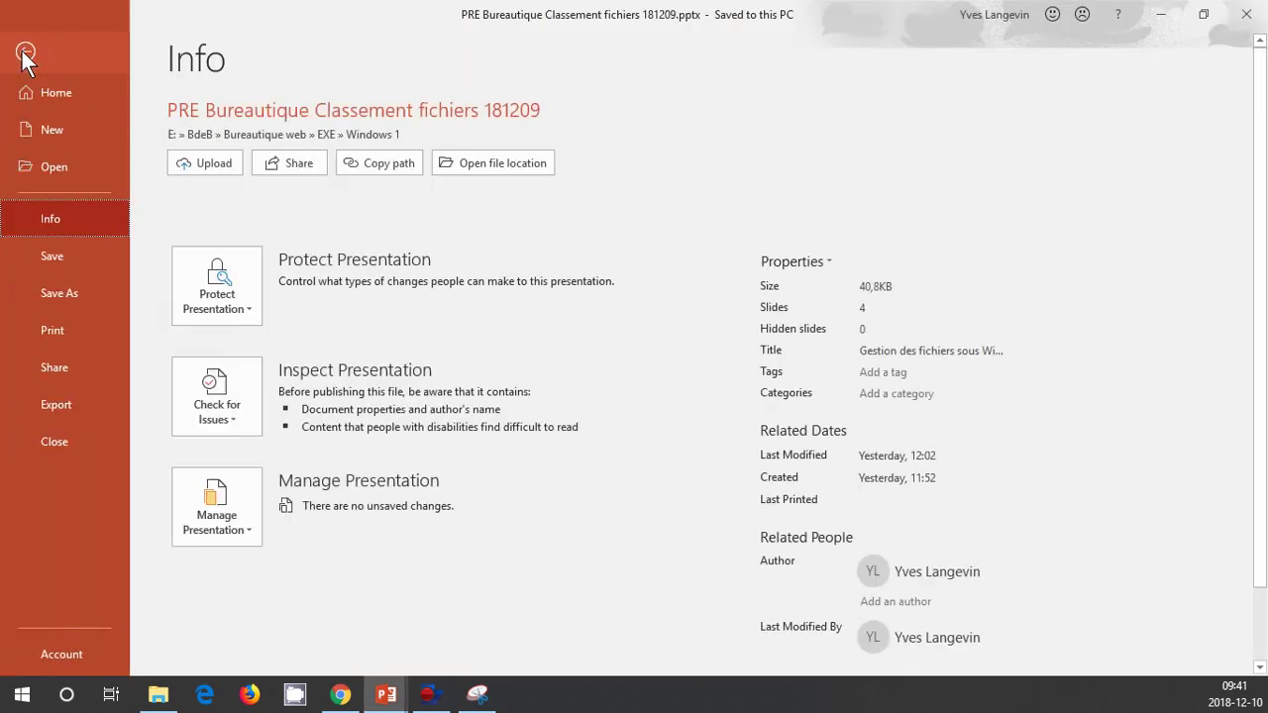
pyautogui.click(46, 129)
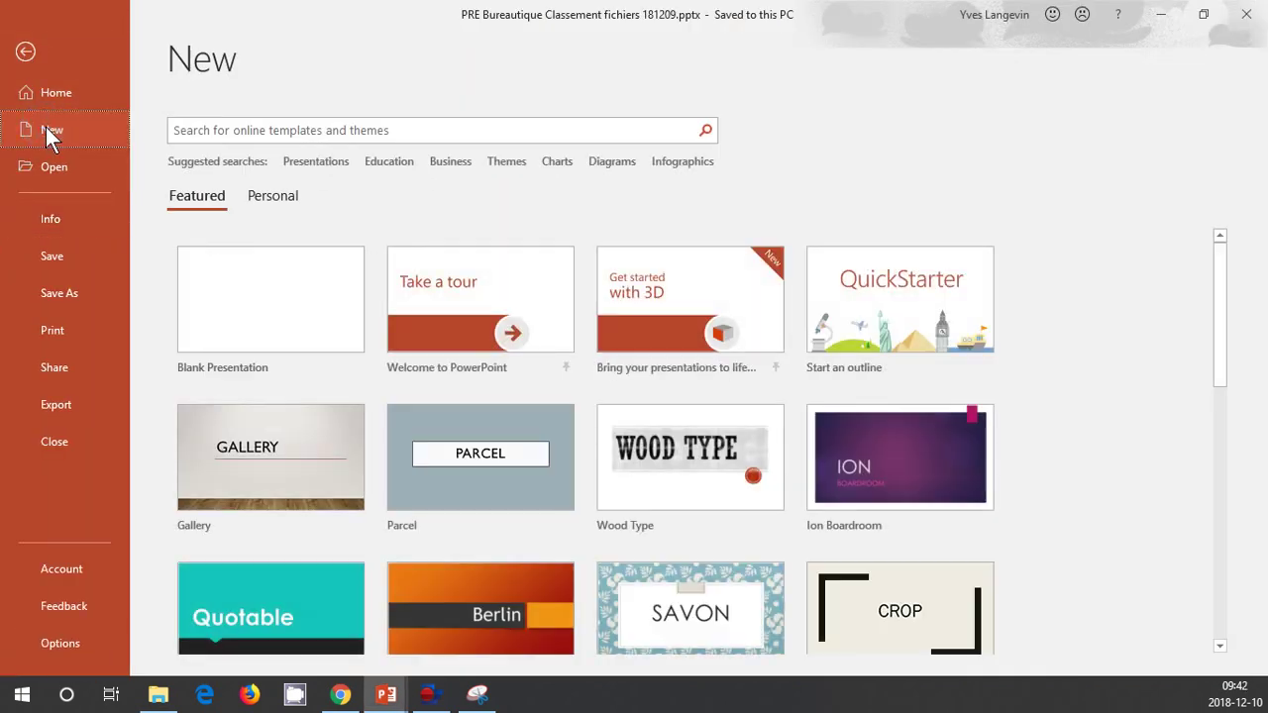
pyautogui.click(204, 294)
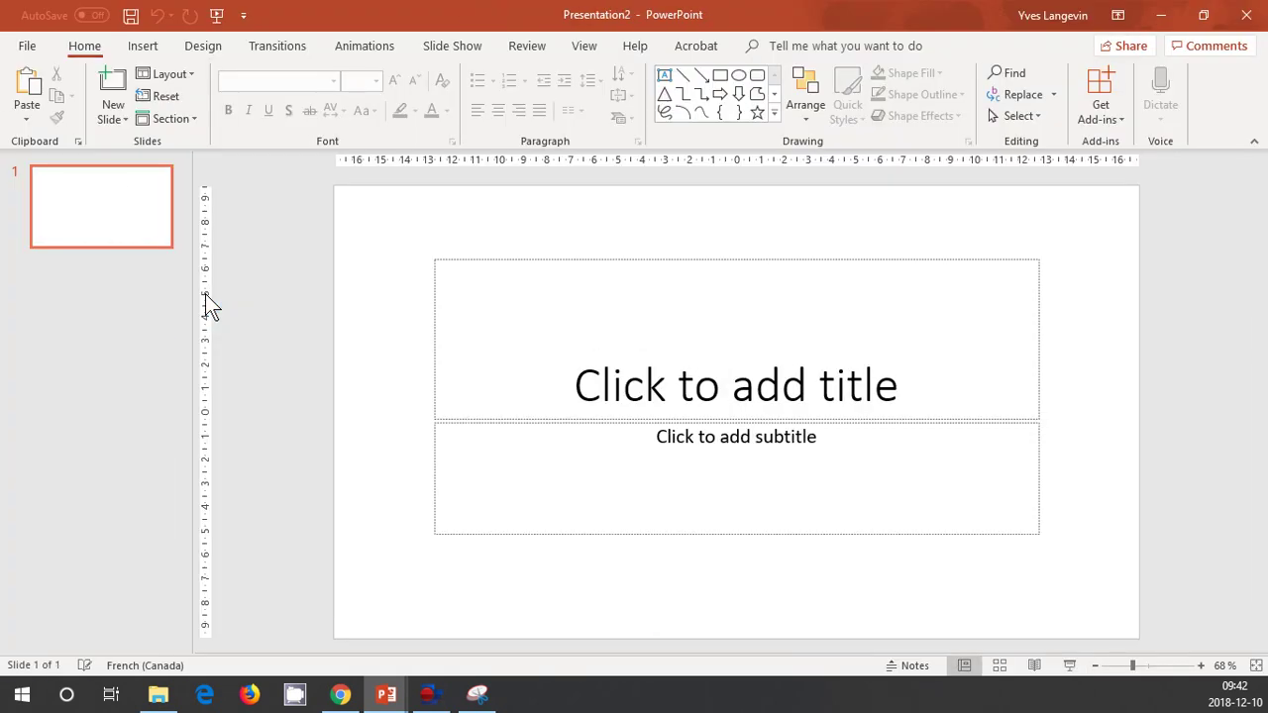
# Switch to Chrome, preview the inspicks.com beach portrait with the red headscarf, and take a new screen capture of it
pyautogui.hotkey('alt', 'Tab')
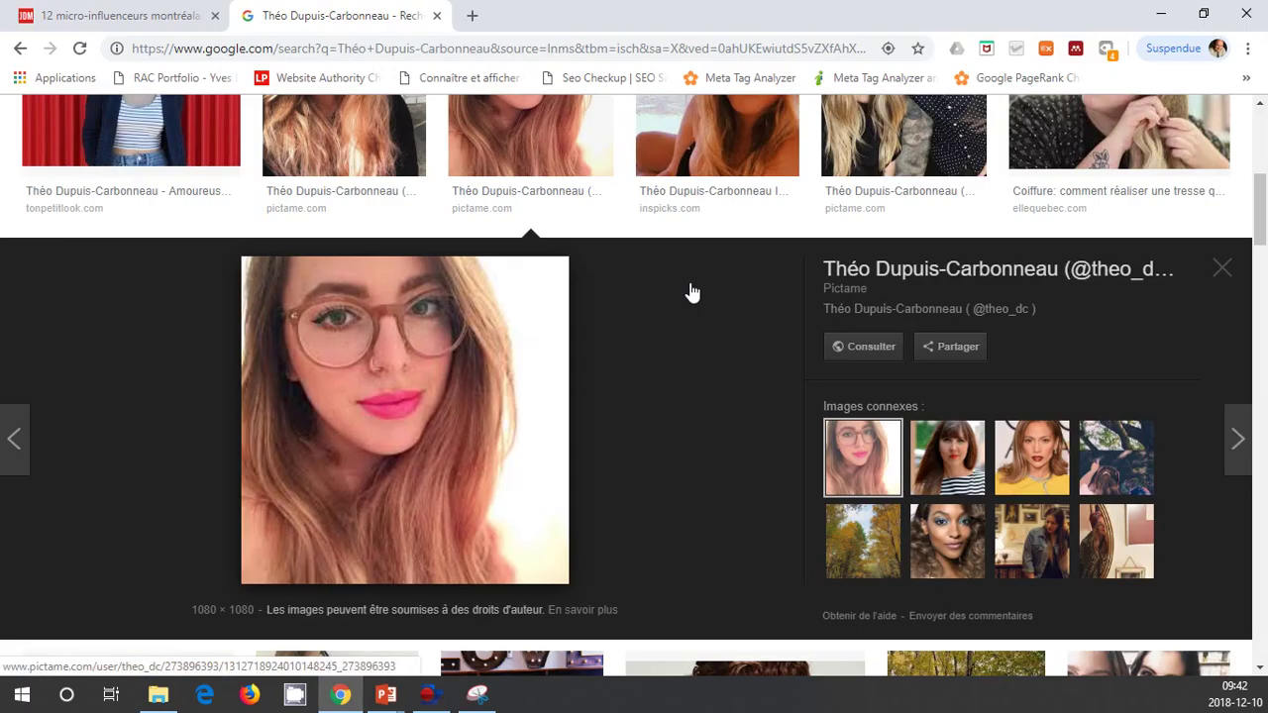
pyautogui.click(1219, 270)
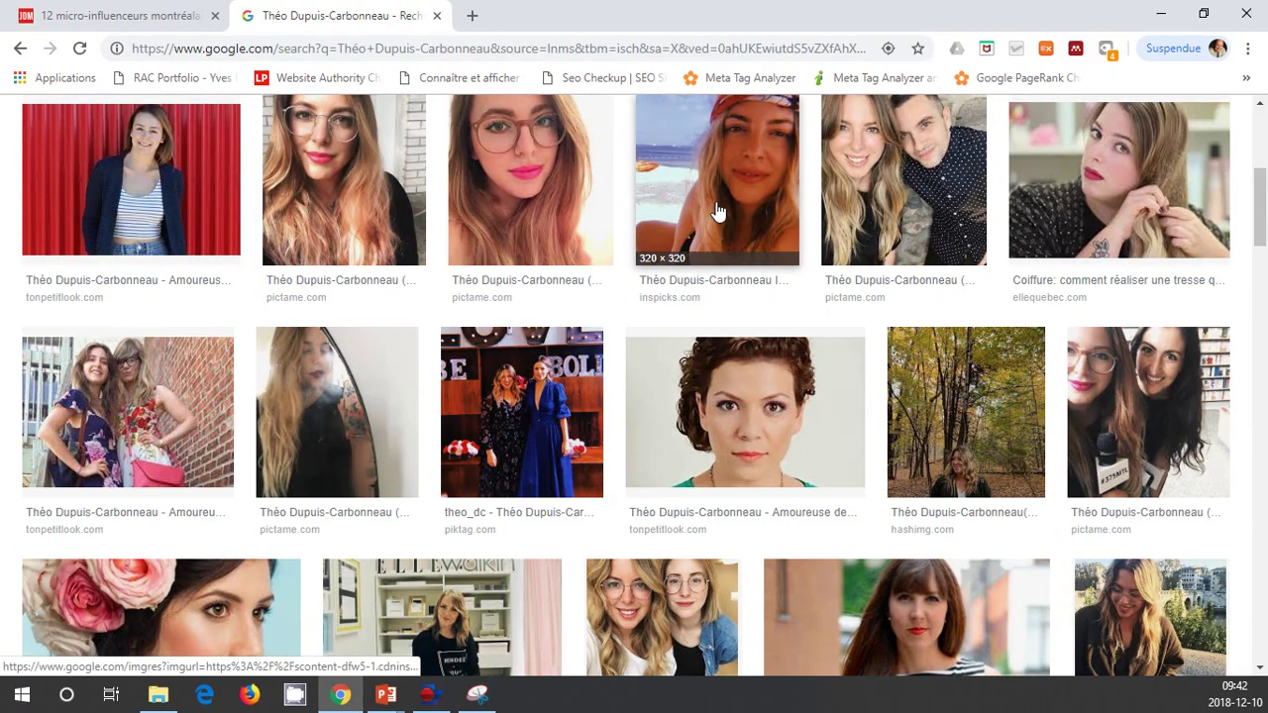
pyautogui.click(716, 207)
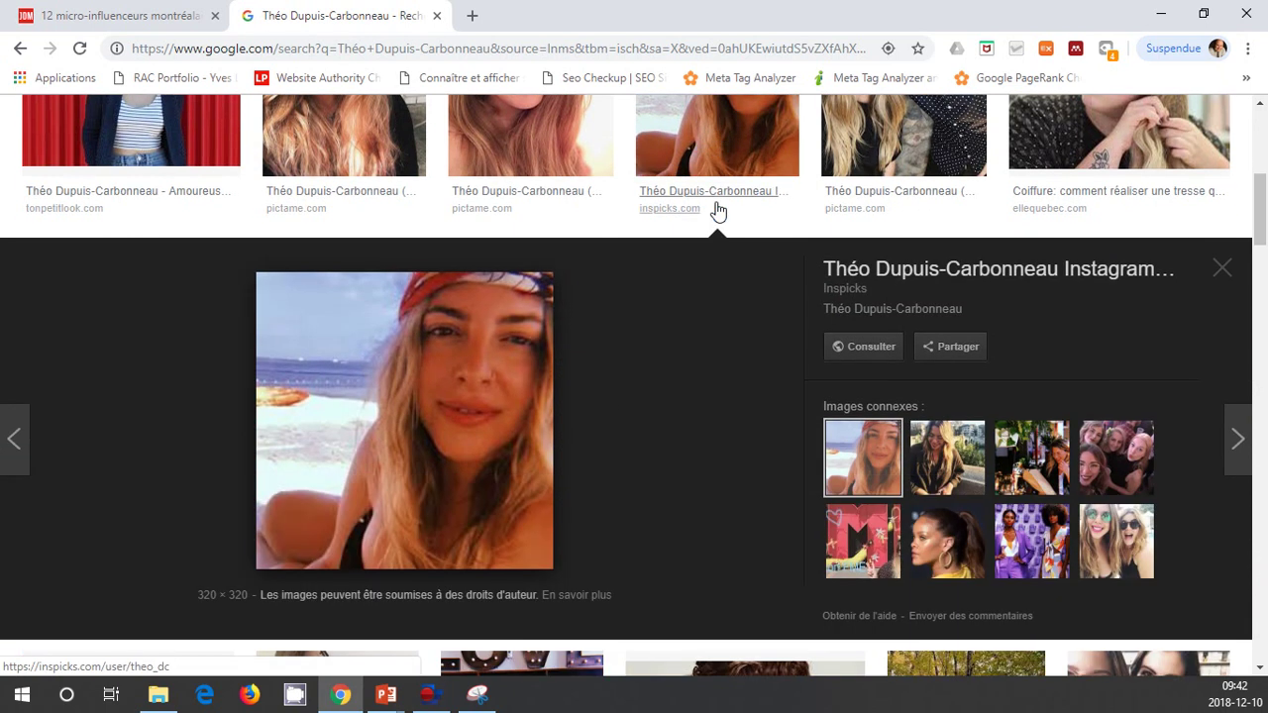
pyautogui.click(476, 694)
pyautogui.click(169, 138)
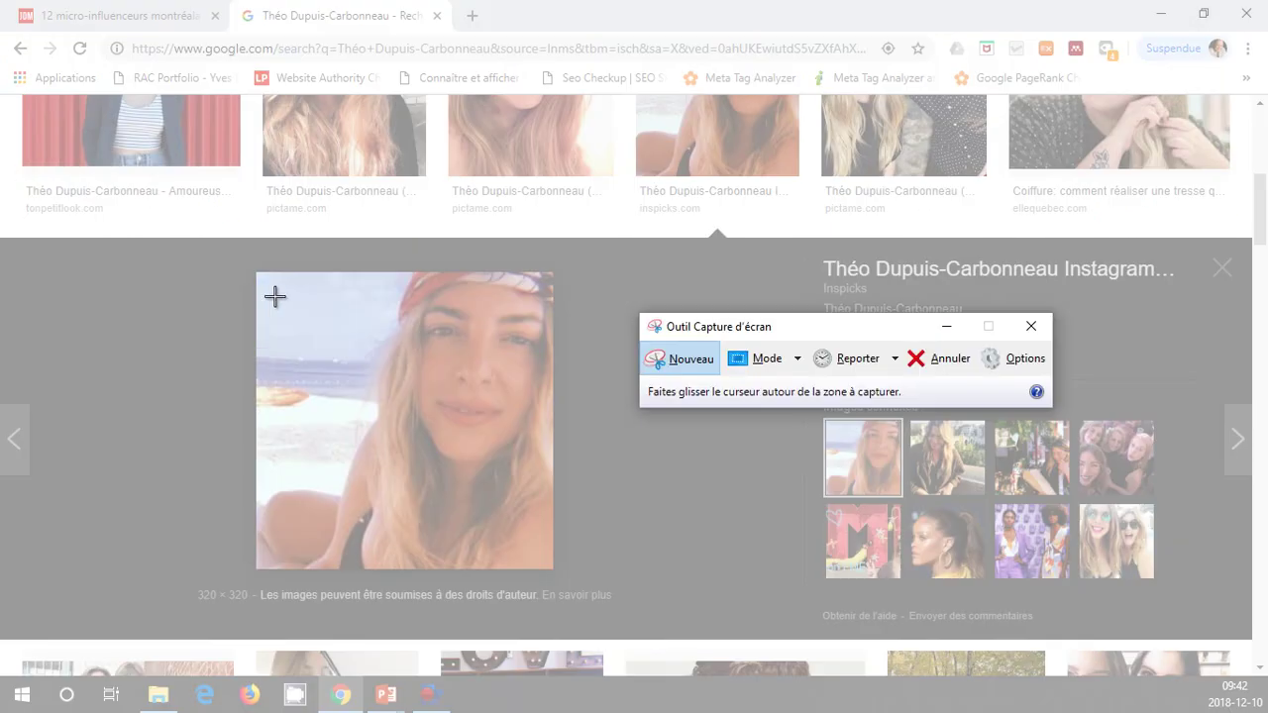
pyautogui.moveTo(262, 283); pyautogui.dragTo(546, 560)
# Copy the capture and paste it onto the blank title slide in PowerPoint
pyautogui.click(240, 143)
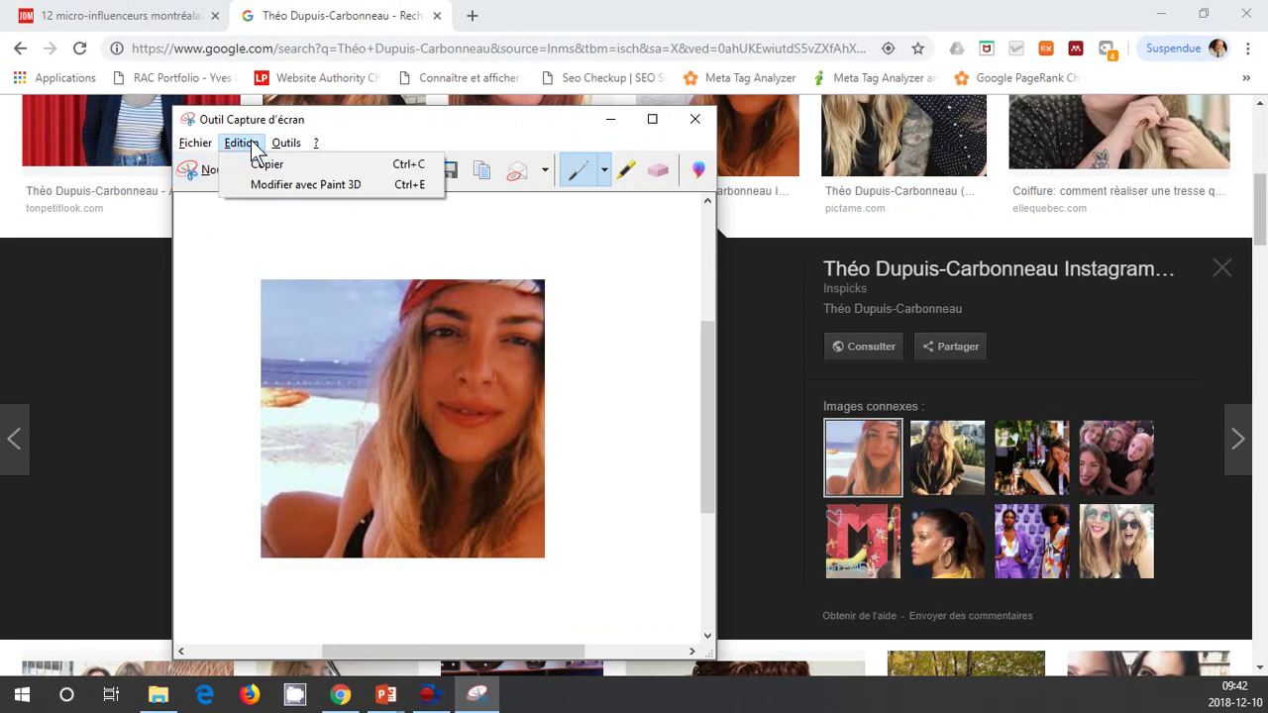
pyautogui.click(260, 165)
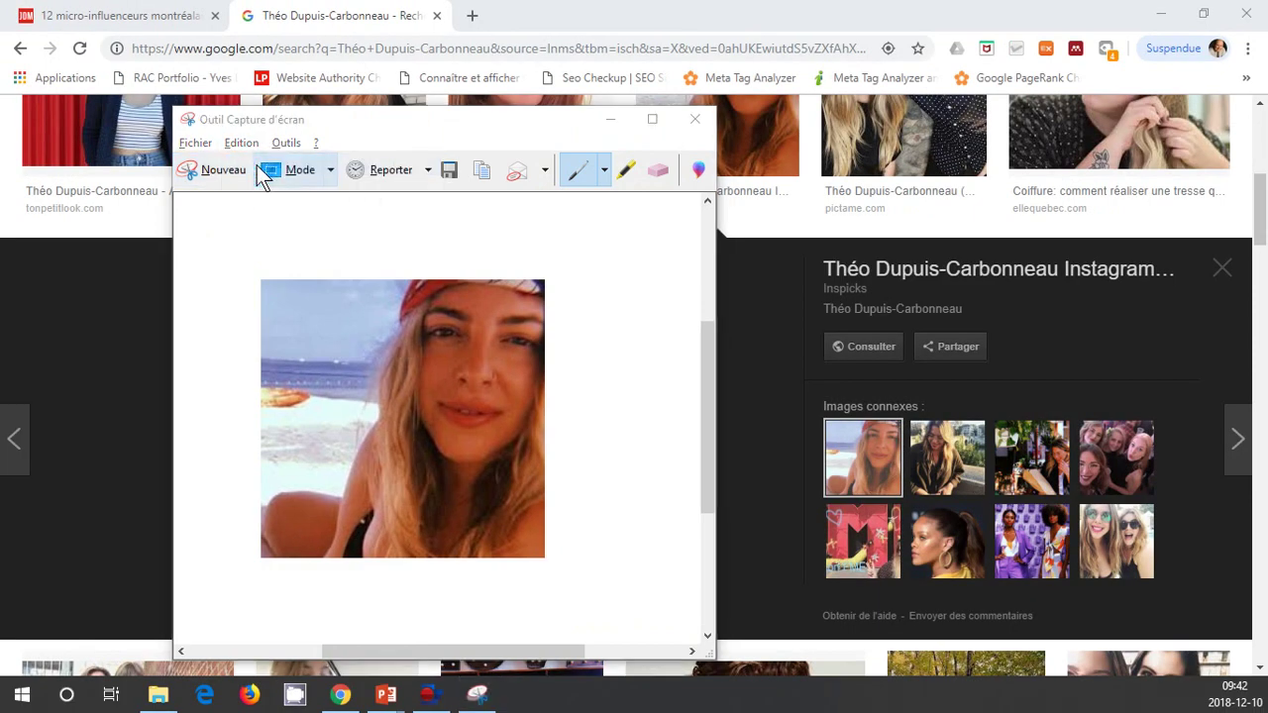
pyautogui.hotkey('alt', 'Tab')
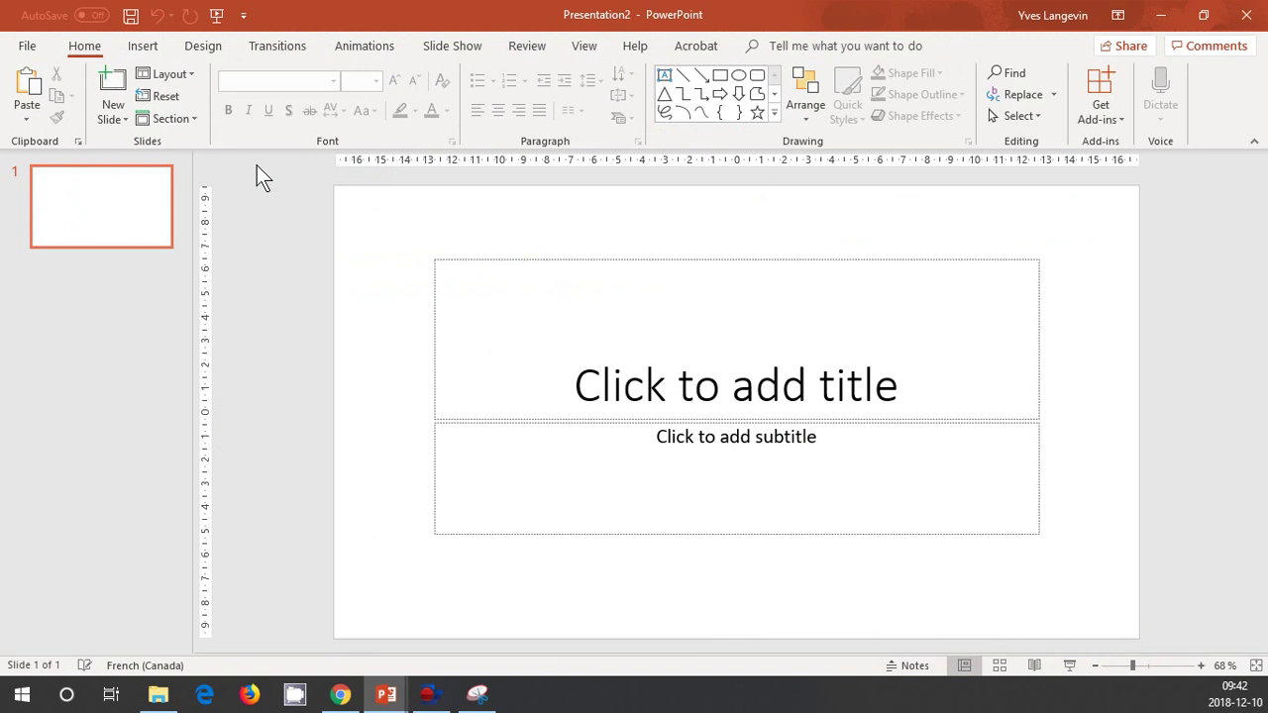
pyautogui.click(27, 87)
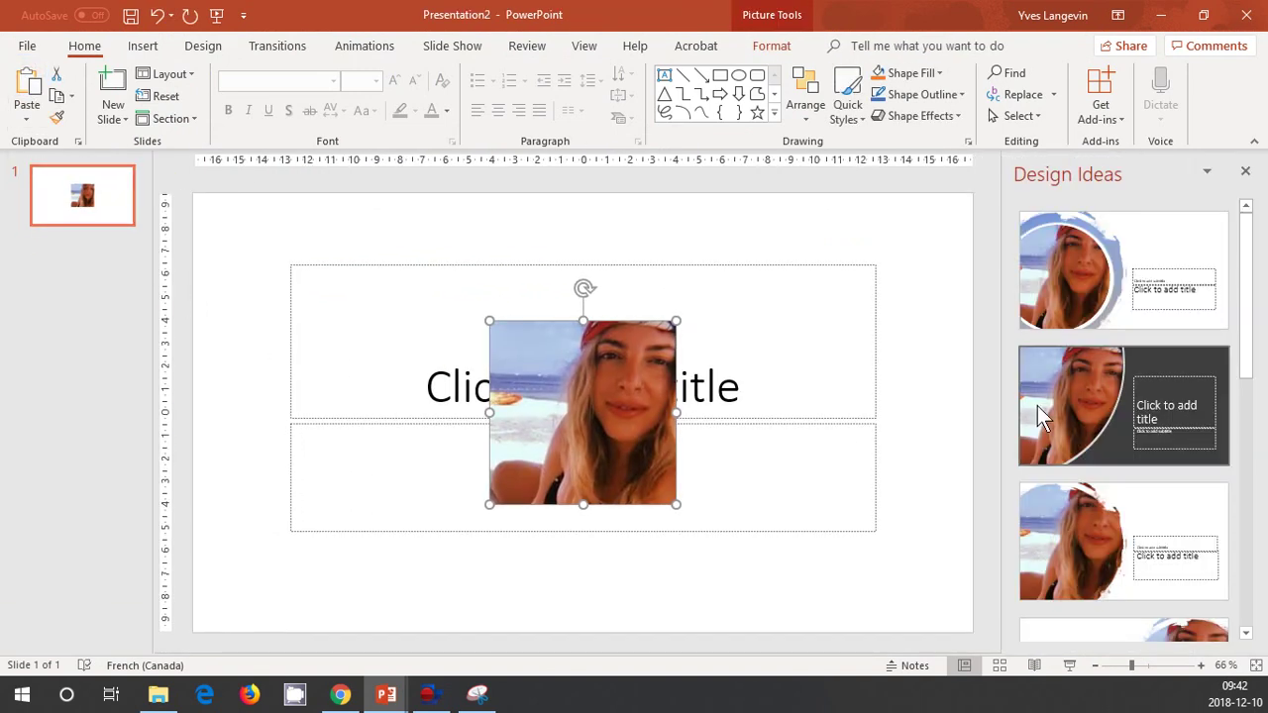
# Apply the design idea with the title on the left and the picture filling the right, and enter the influencer's first name as title
pyautogui.click(1244, 310)
pyautogui.moveTo(1244, 310); pyautogui.dragTo(1245, 589)
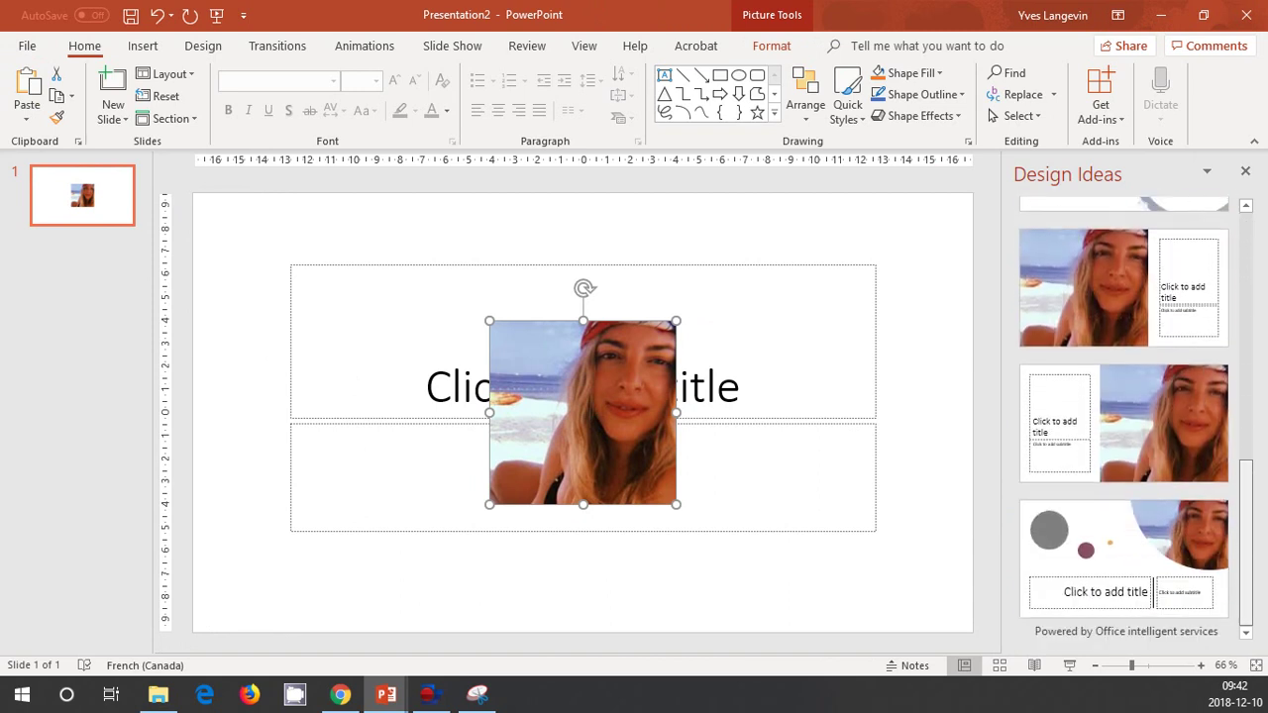
pyautogui.click(1155, 452)
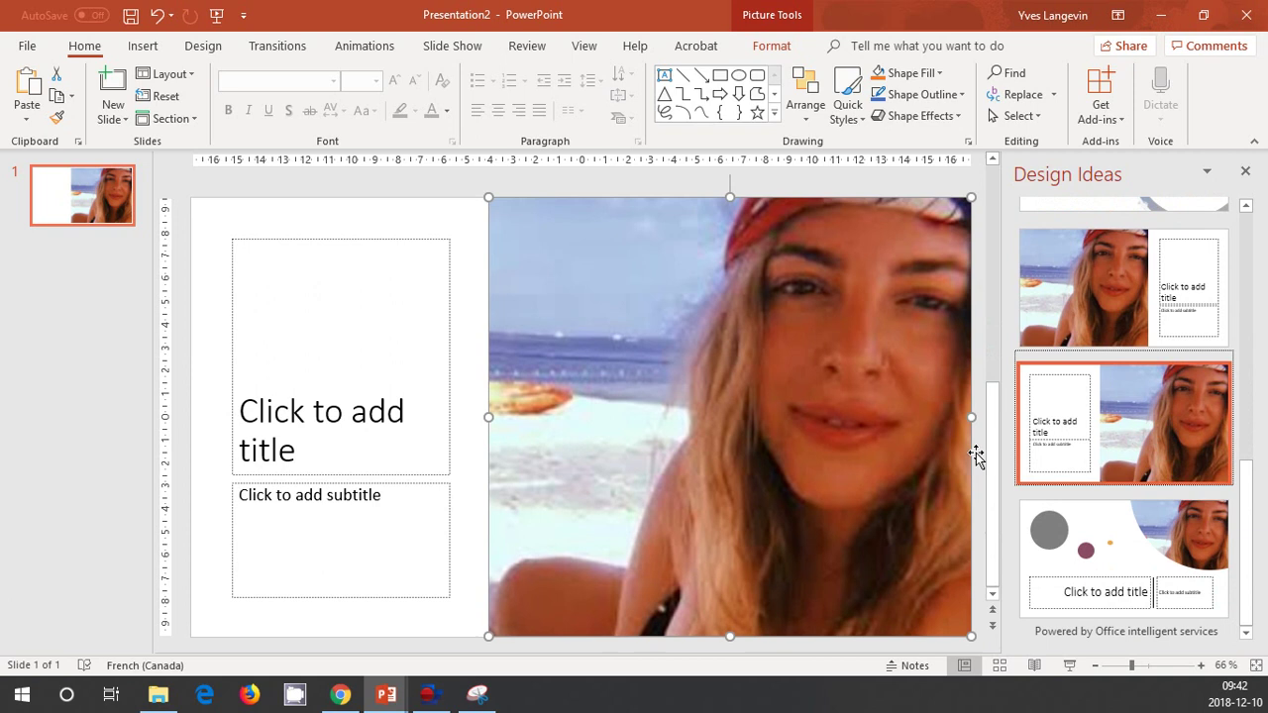
pyautogui.click(377, 441)
pyautogui.write('Théo')
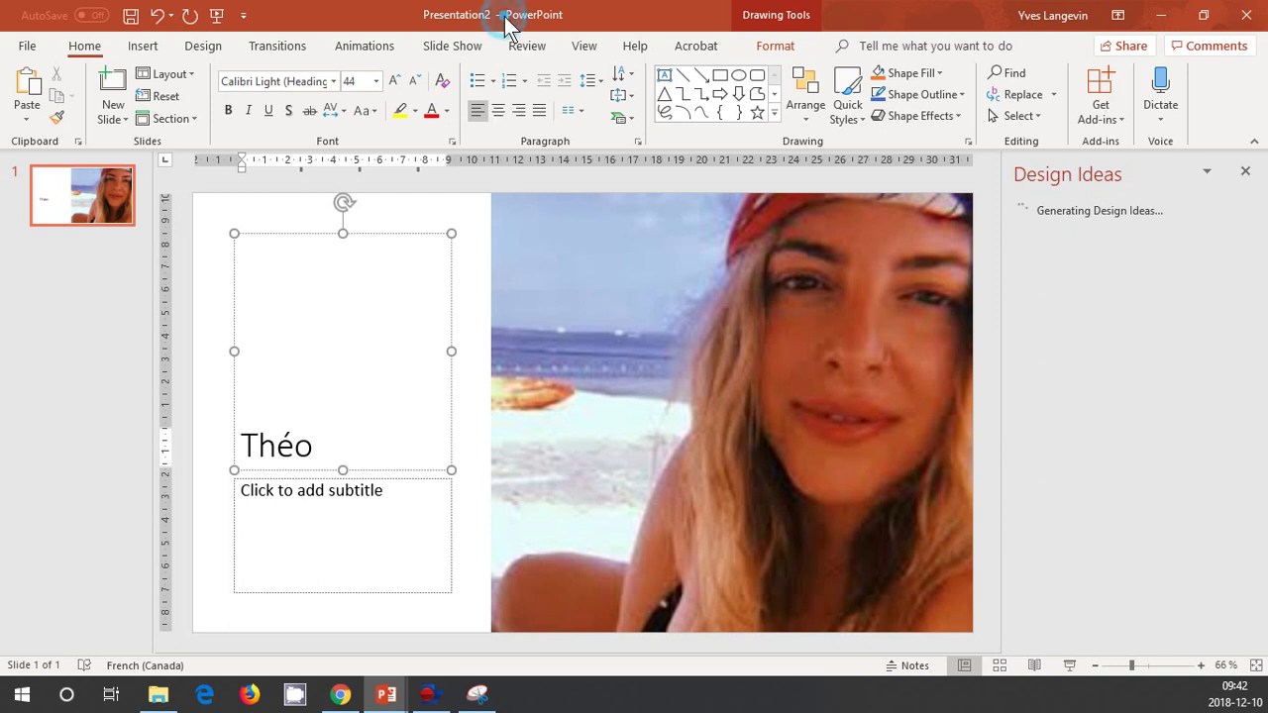
# Start saving the presentation under a new name, browsing to Documents > Lettres > A > A02
pyautogui.click(28, 48)
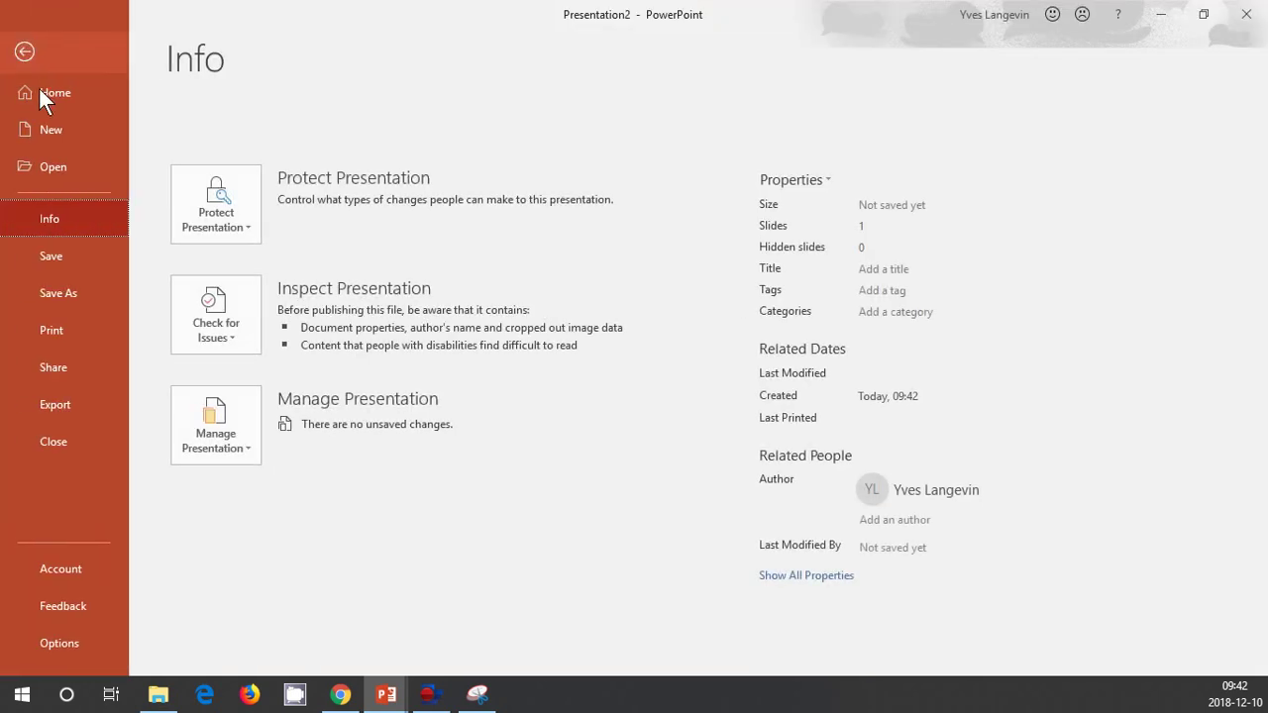
pyautogui.click(64, 298)
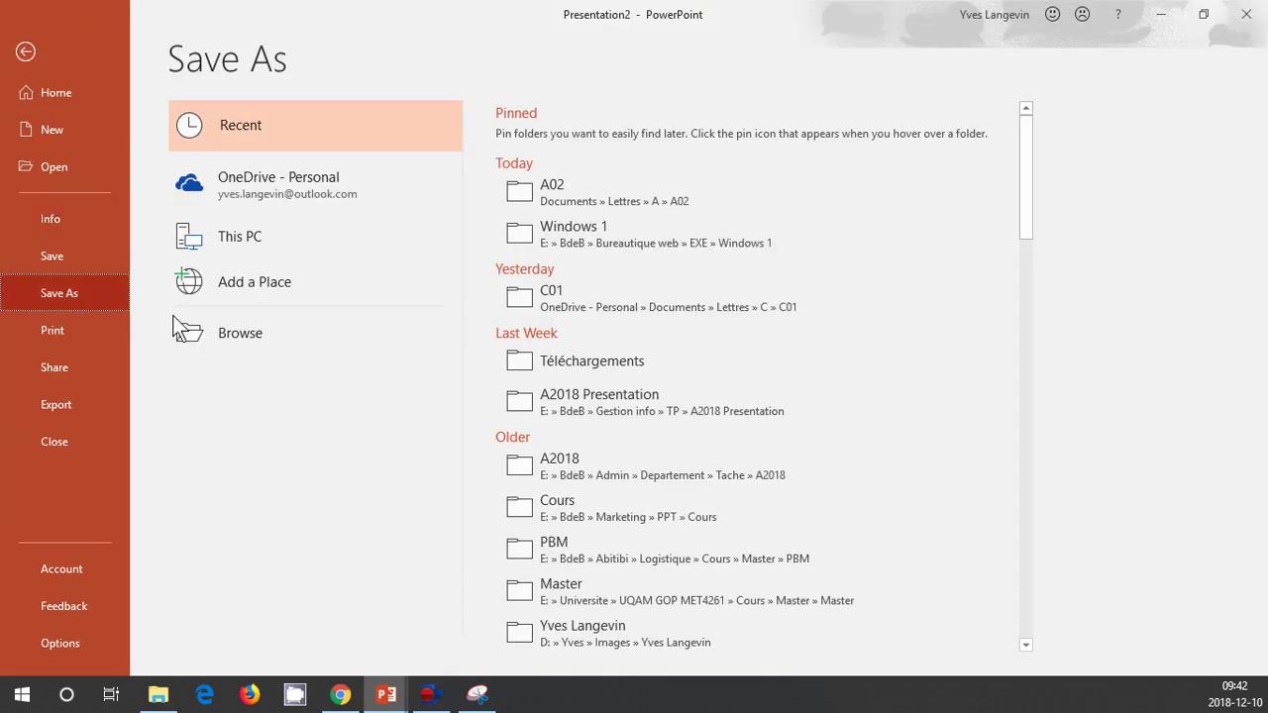
pyautogui.click(236, 333)
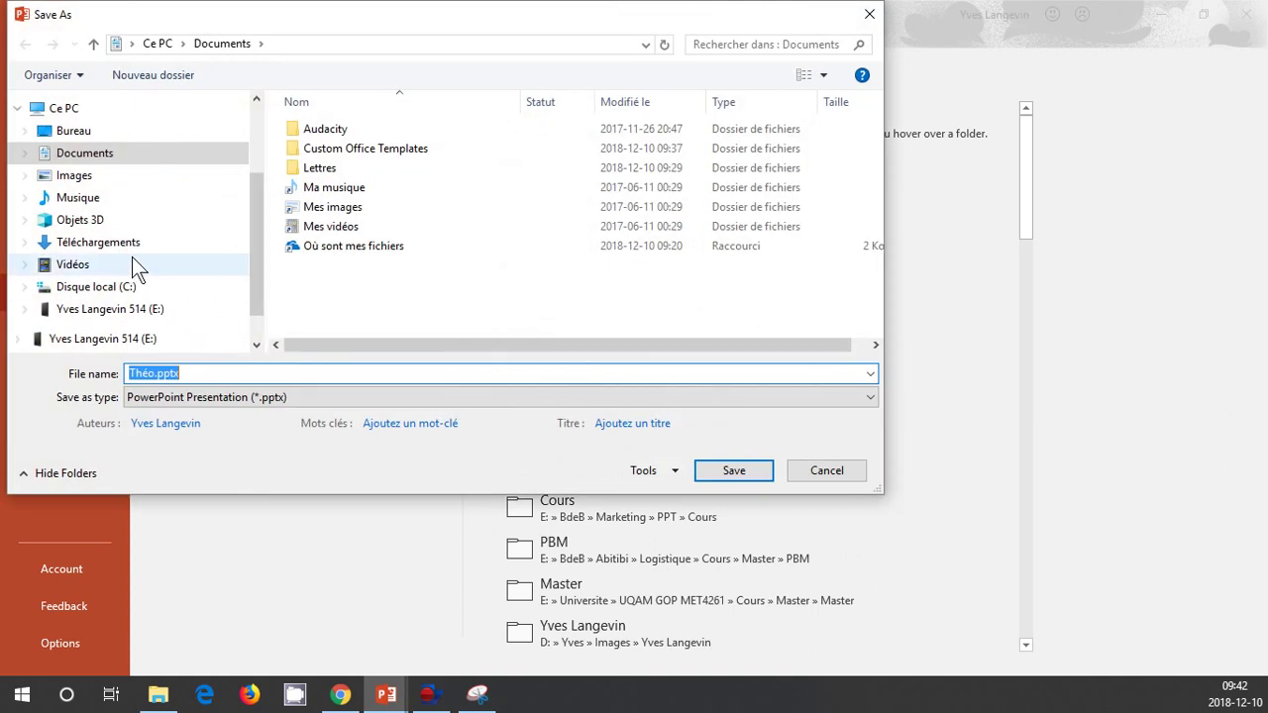
pyautogui.click(77, 157)
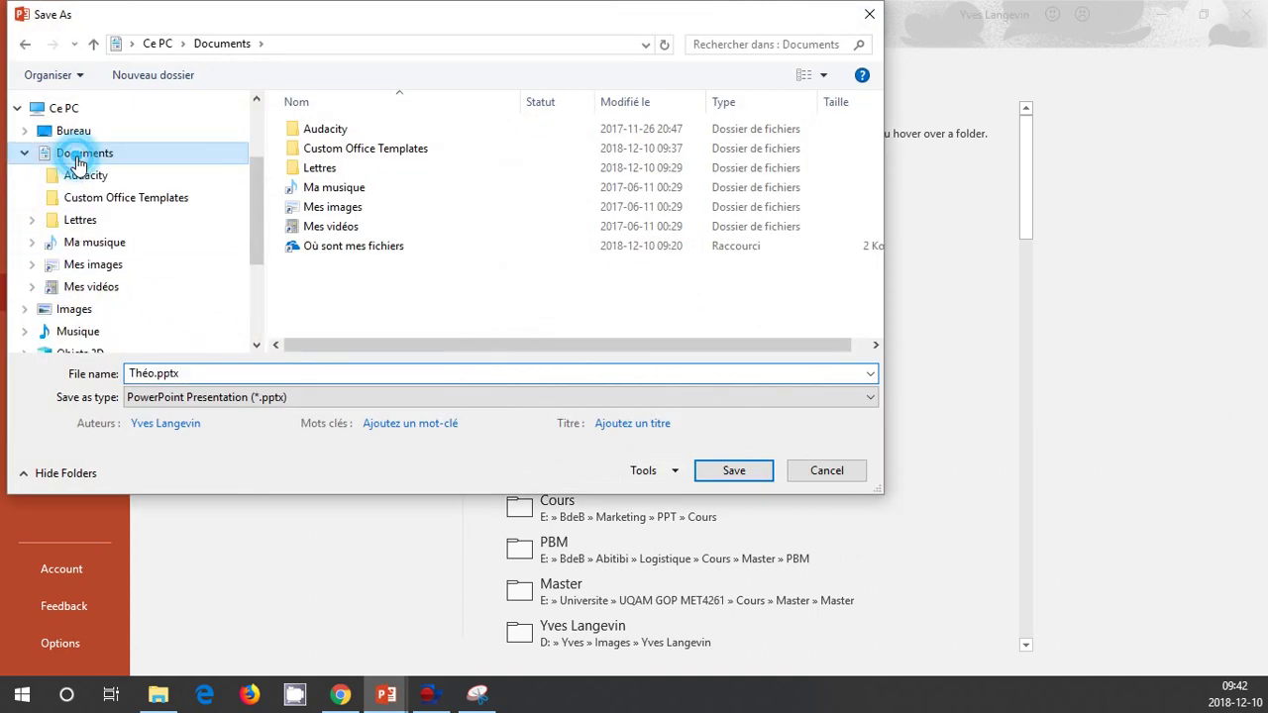
pyautogui.click(79, 220)
pyautogui.click(79, 247)
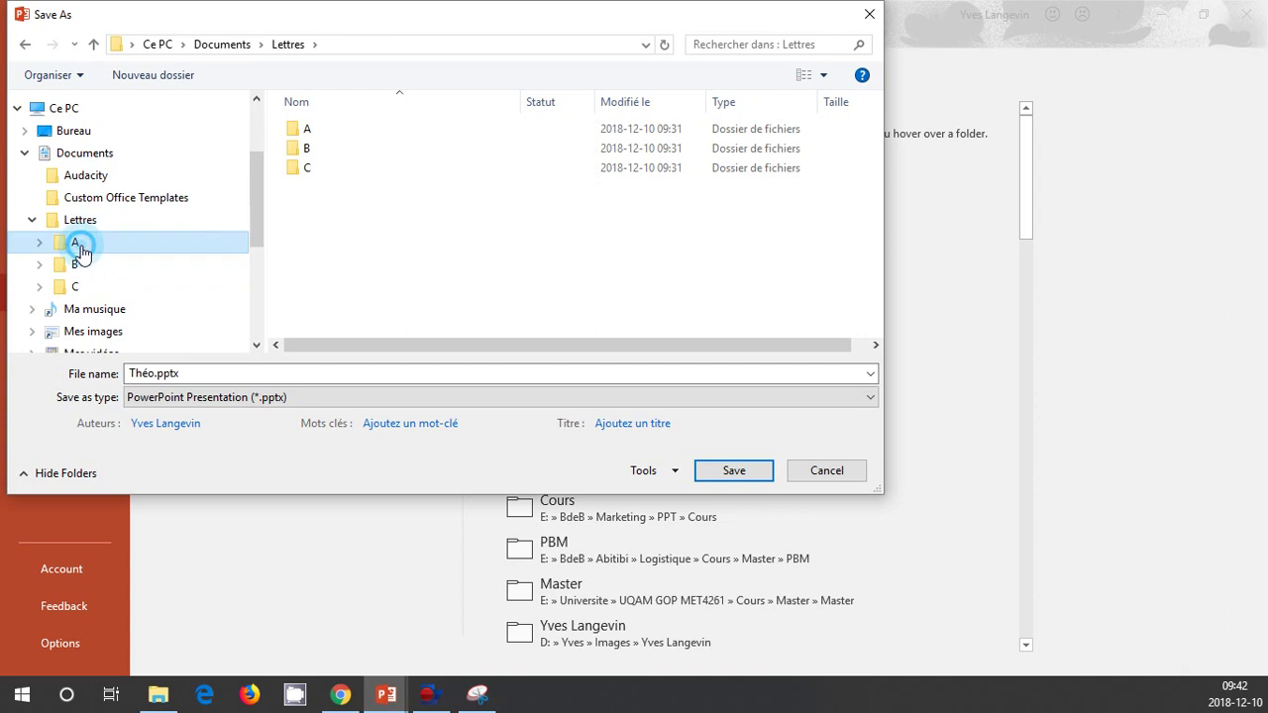
pyautogui.click(87, 286)
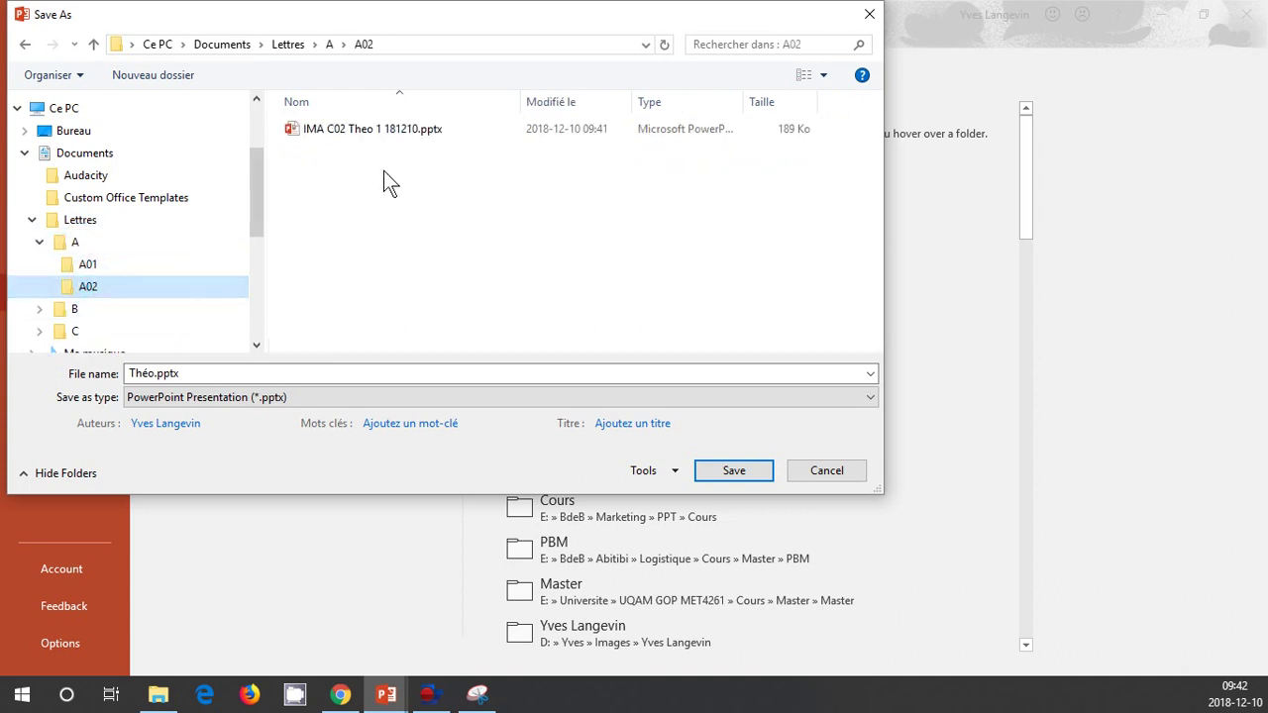
# Base the file name on the existing presentation's, save it as "IMA C02" plus the influencer's first name and "2 181210", and close it
pyautogui.click(391, 135)
pyautogui.click(213, 373)
pyautogui.doubleClick(205, 374)
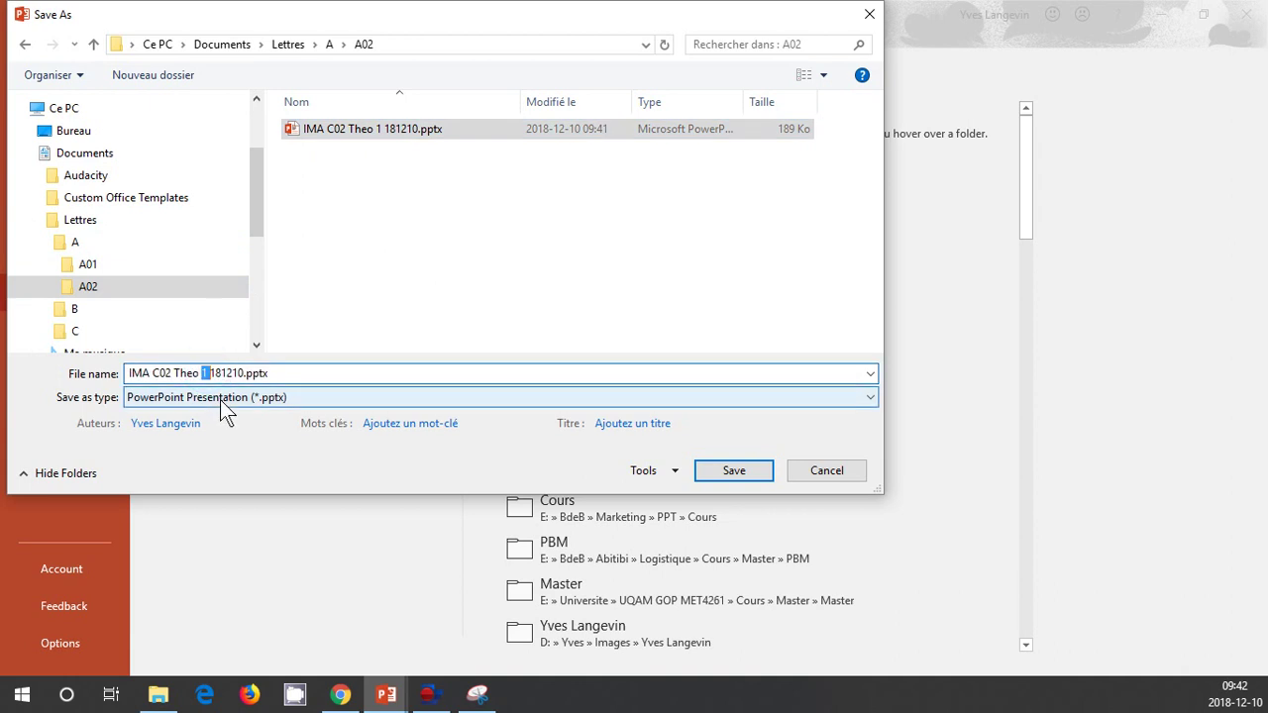
pyautogui.write('2')
pyautogui.press('Return')
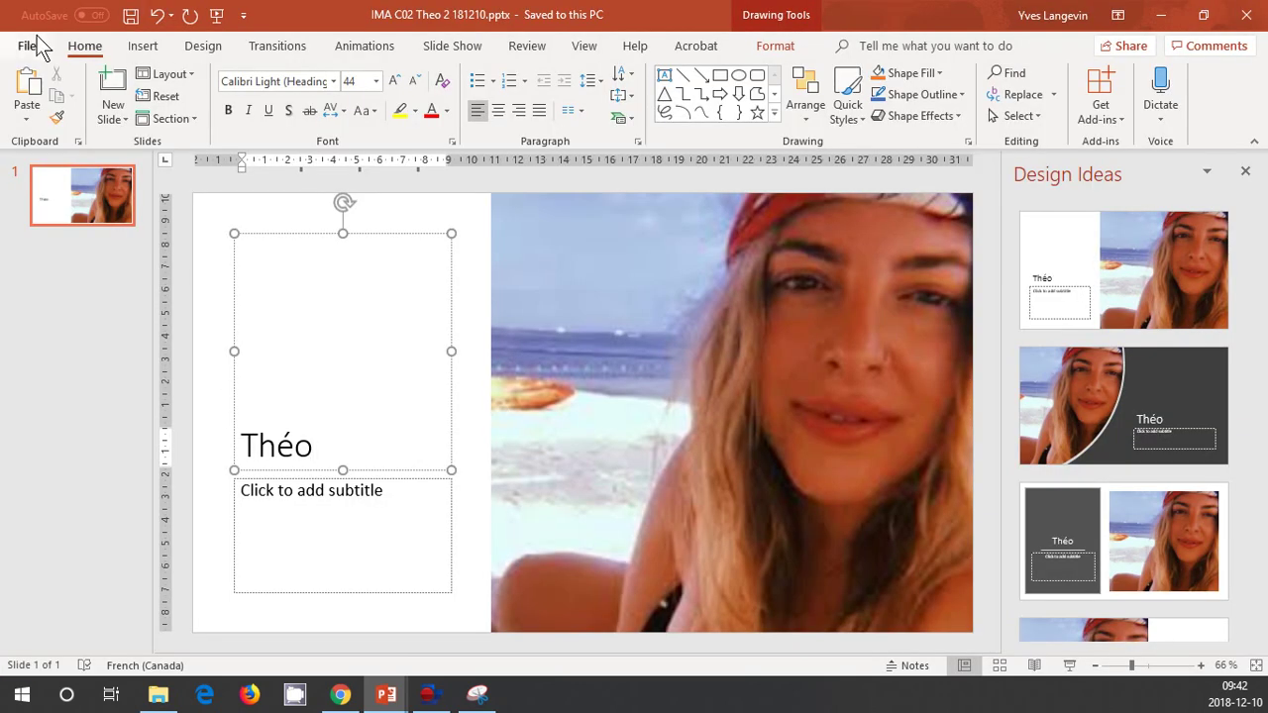
pyautogui.click(28, 44)
pyautogui.click(51, 441)
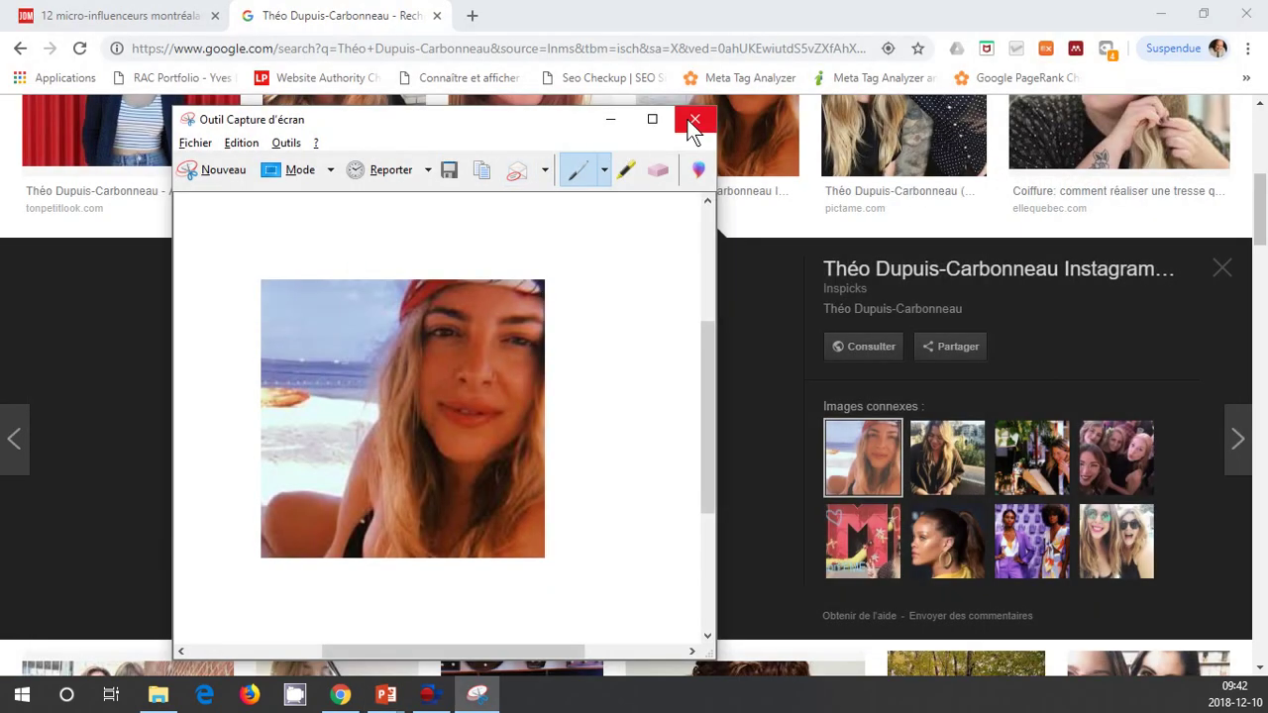
# Close the capture tool without saving the capture, and close the image preview and both browser tabs
pyautogui.click(691, 121)
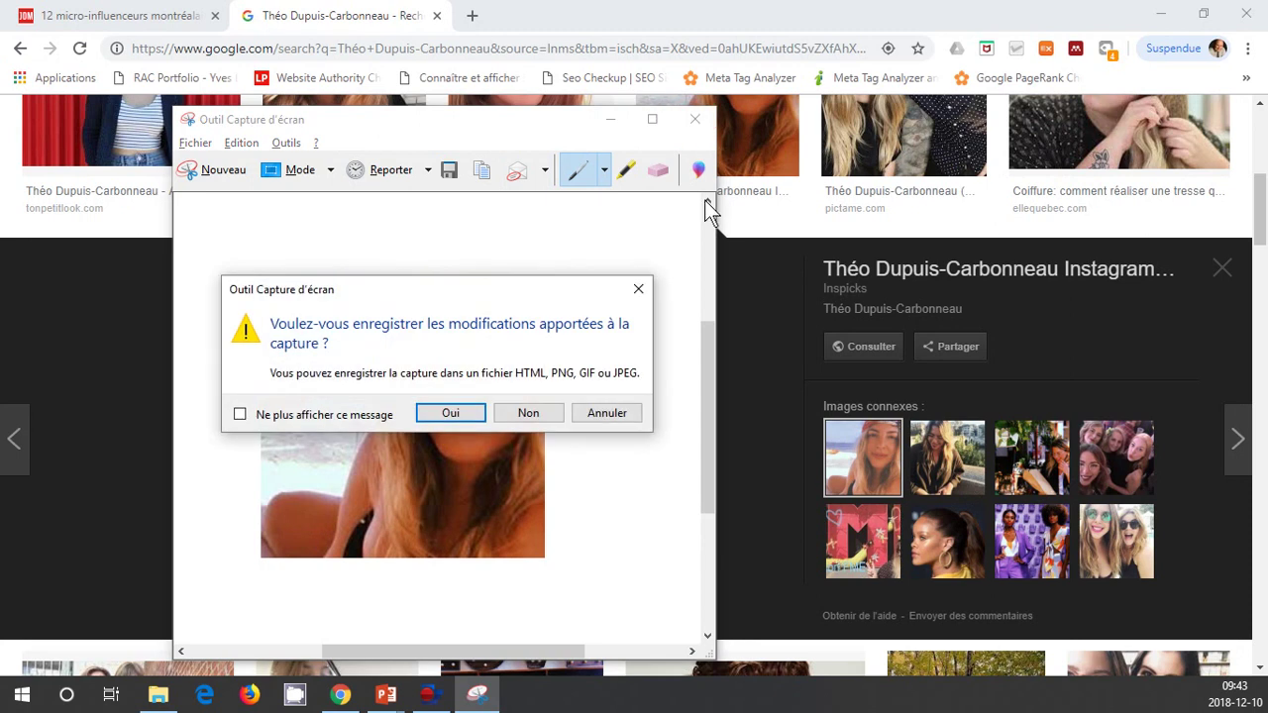
pyautogui.click(513, 416)
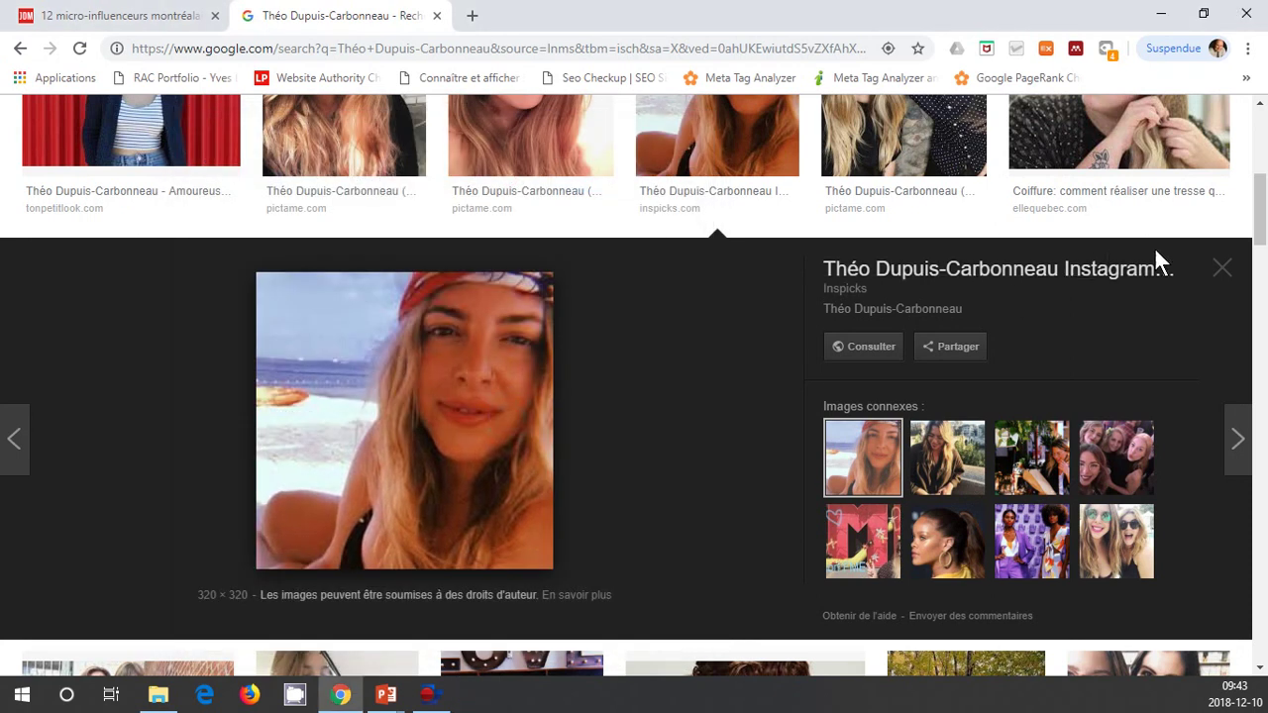
pyautogui.click(1223, 275)
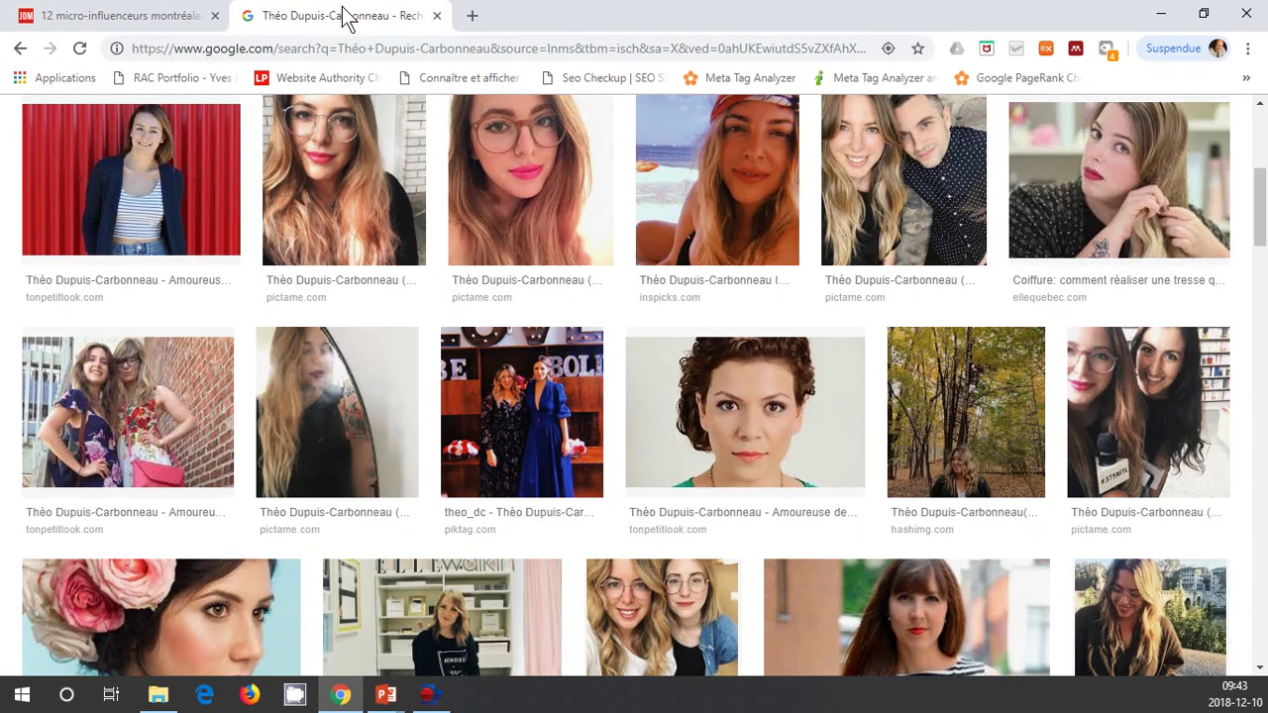
pyautogui.click(436, 16)
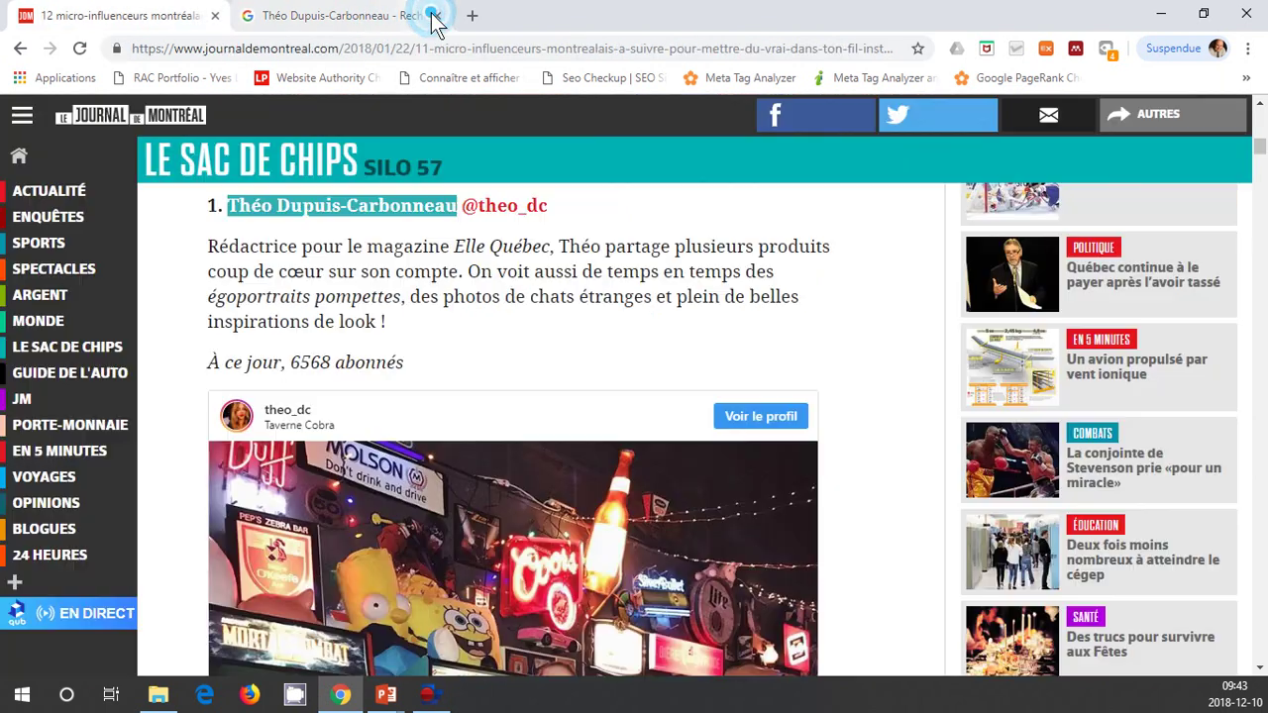
pyautogui.click(215, 17)
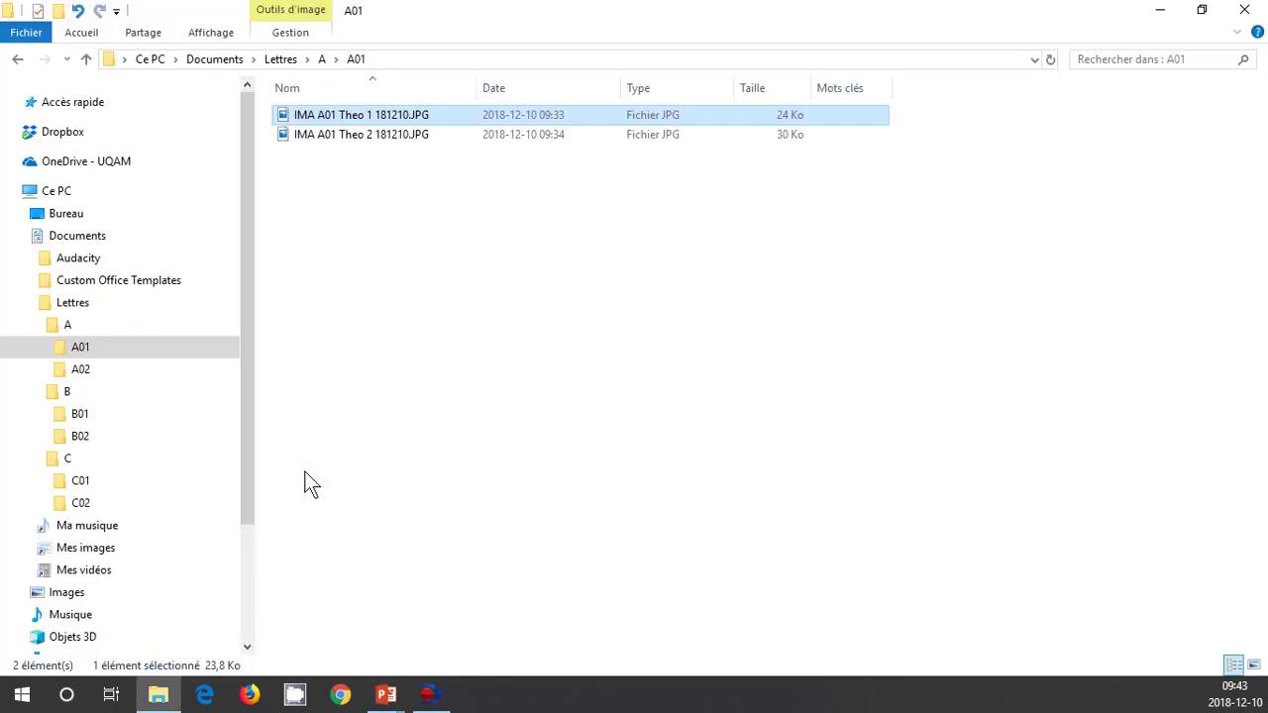
# In File Explorer, browse through the Lettres and A folders and open A01
pyautogui.click(62, 306)
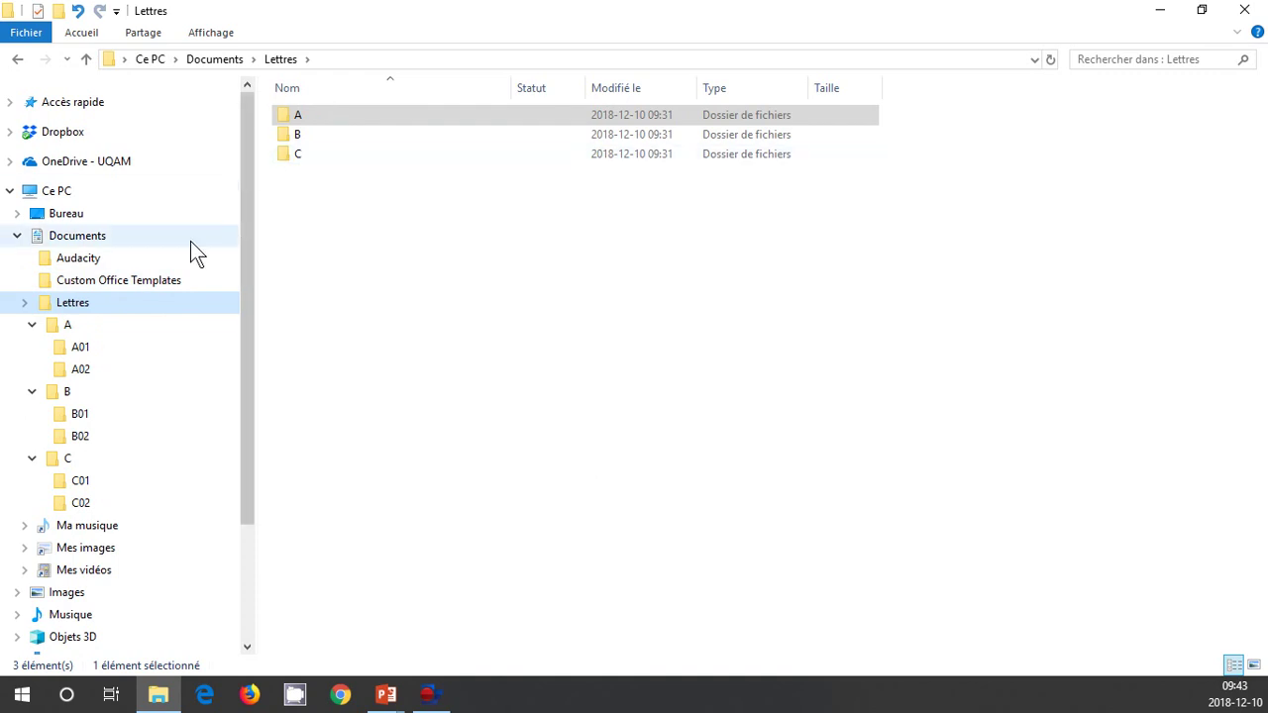
pyautogui.click(55, 326)
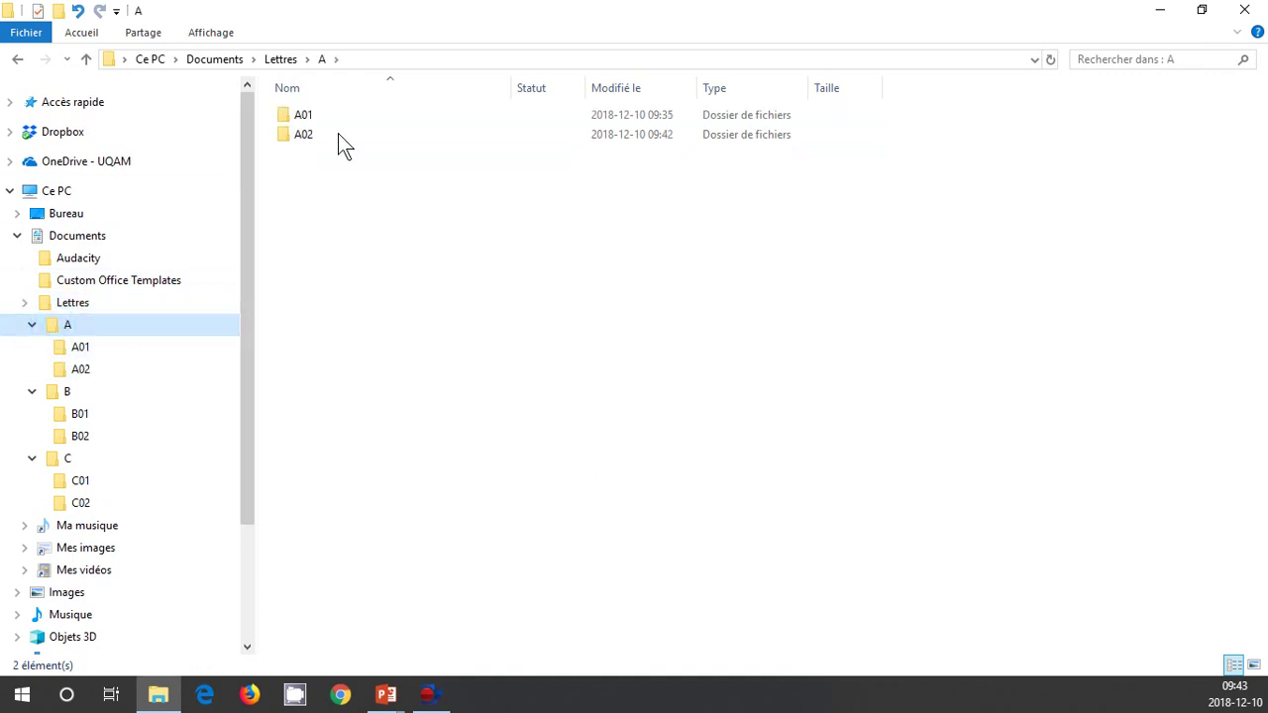
pyautogui.click(122, 344)
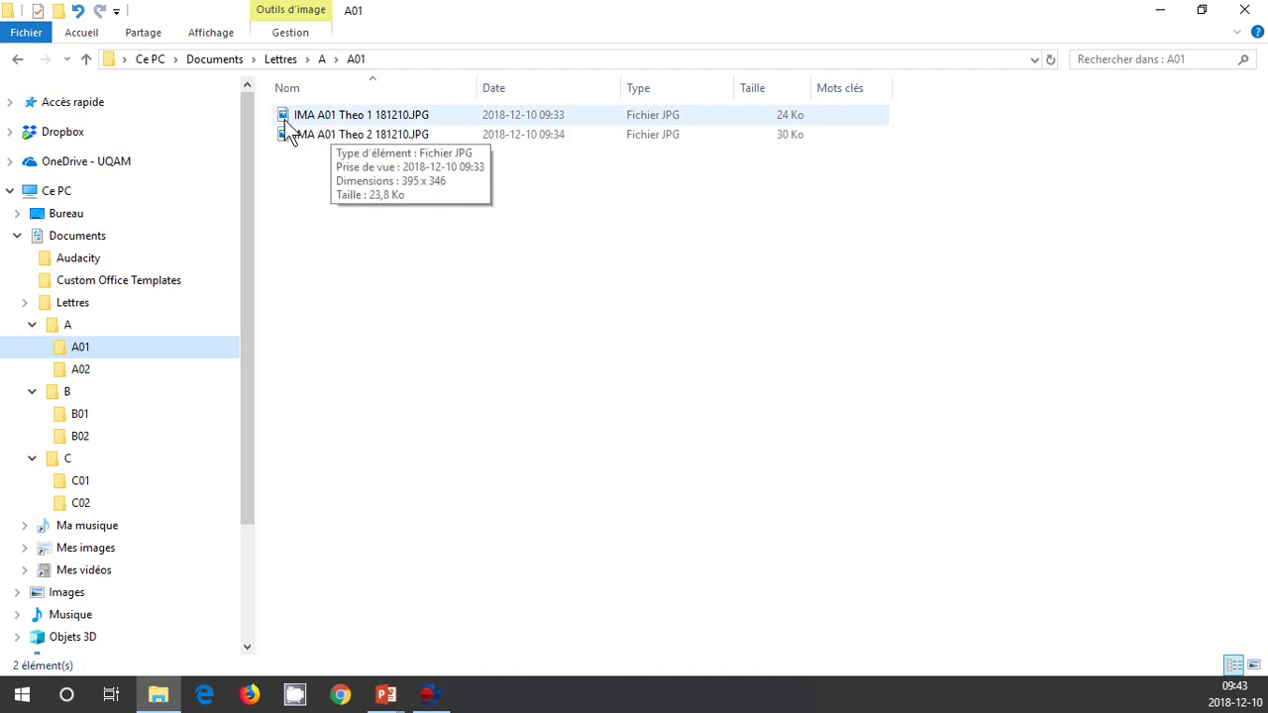
# View the A01 images as extra large icons and as large icons, and return the folder to the details layout
pyautogui.click(211, 31)
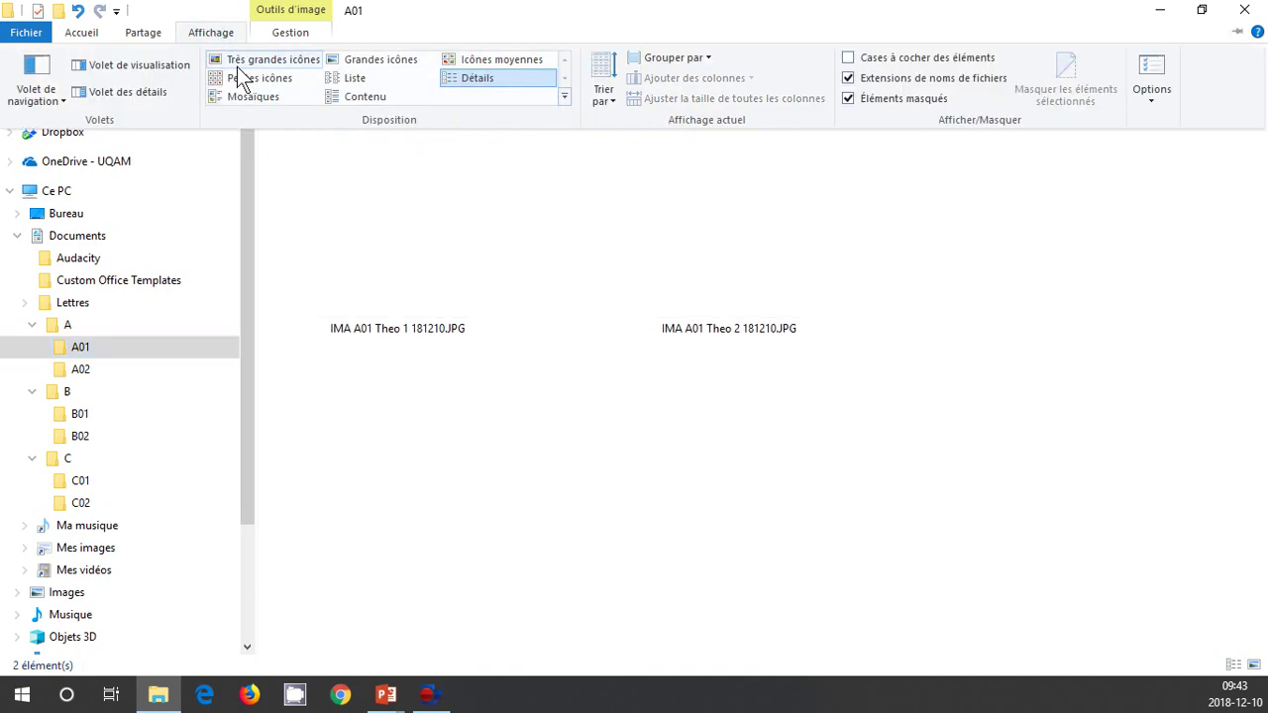
pyautogui.click(220, 60)
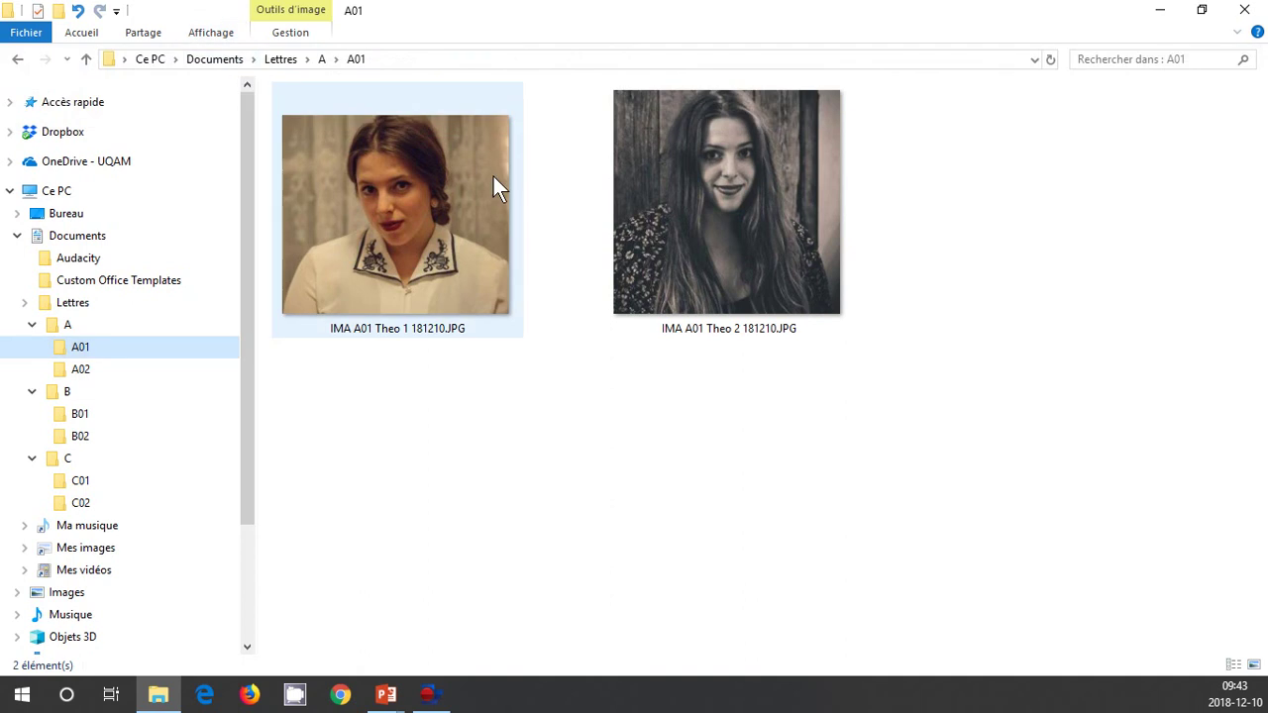
pyautogui.click(210, 31)
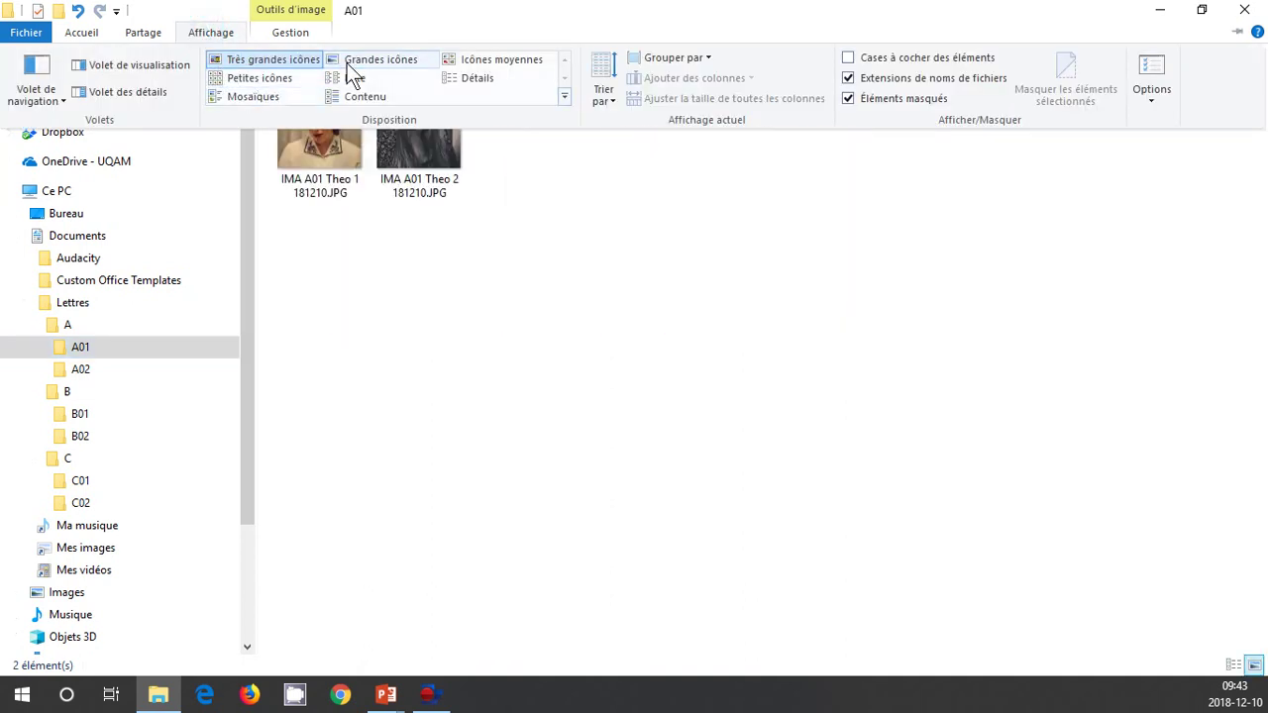
pyautogui.click(346, 64)
pyautogui.click(219, 36)
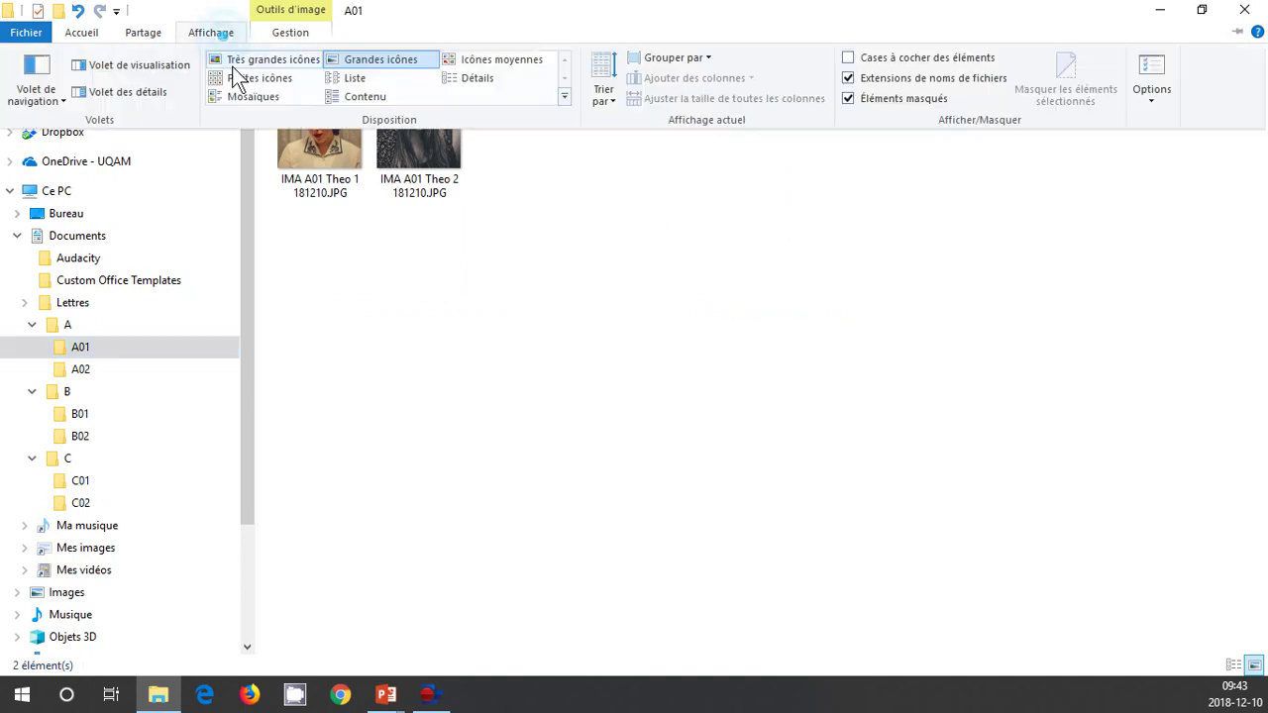
pyautogui.click(448, 83)
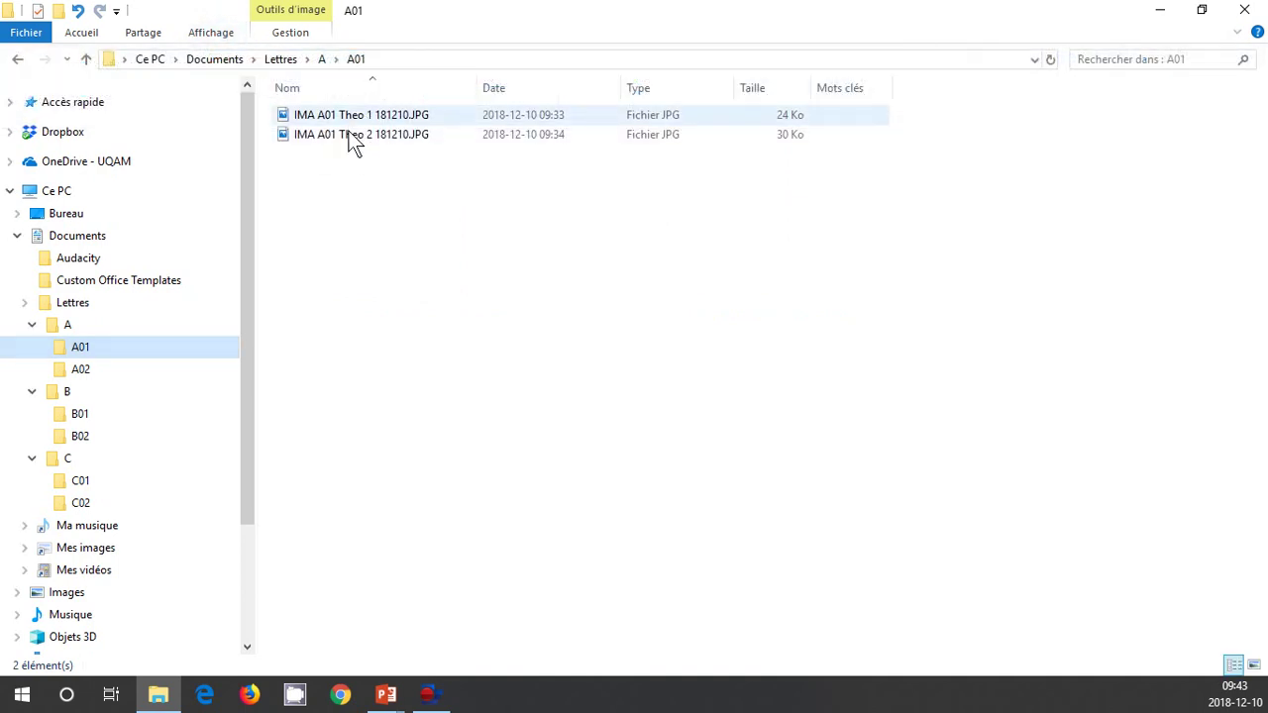
# Open the A02 folder, widen its Type column to fit the full file type, and return to A01
pyautogui.click(91, 371)
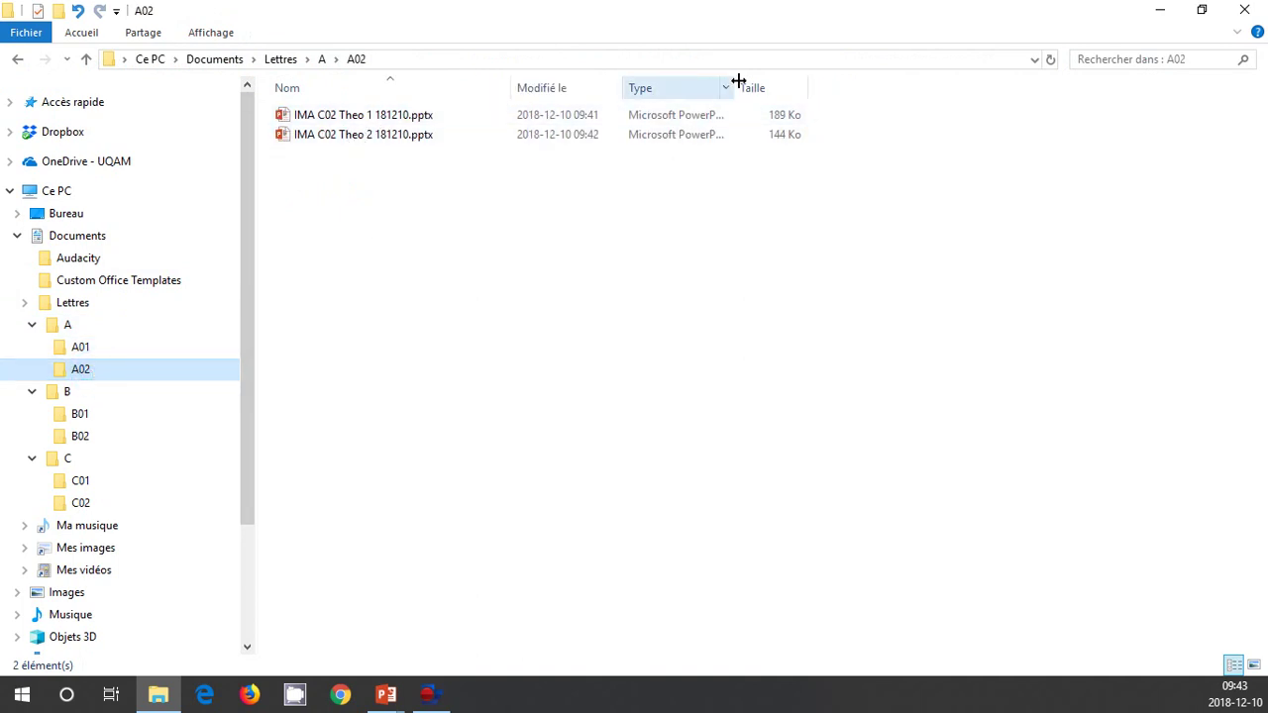
pyautogui.moveTo(737, 86); pyautogui.dragTo(842, 85)
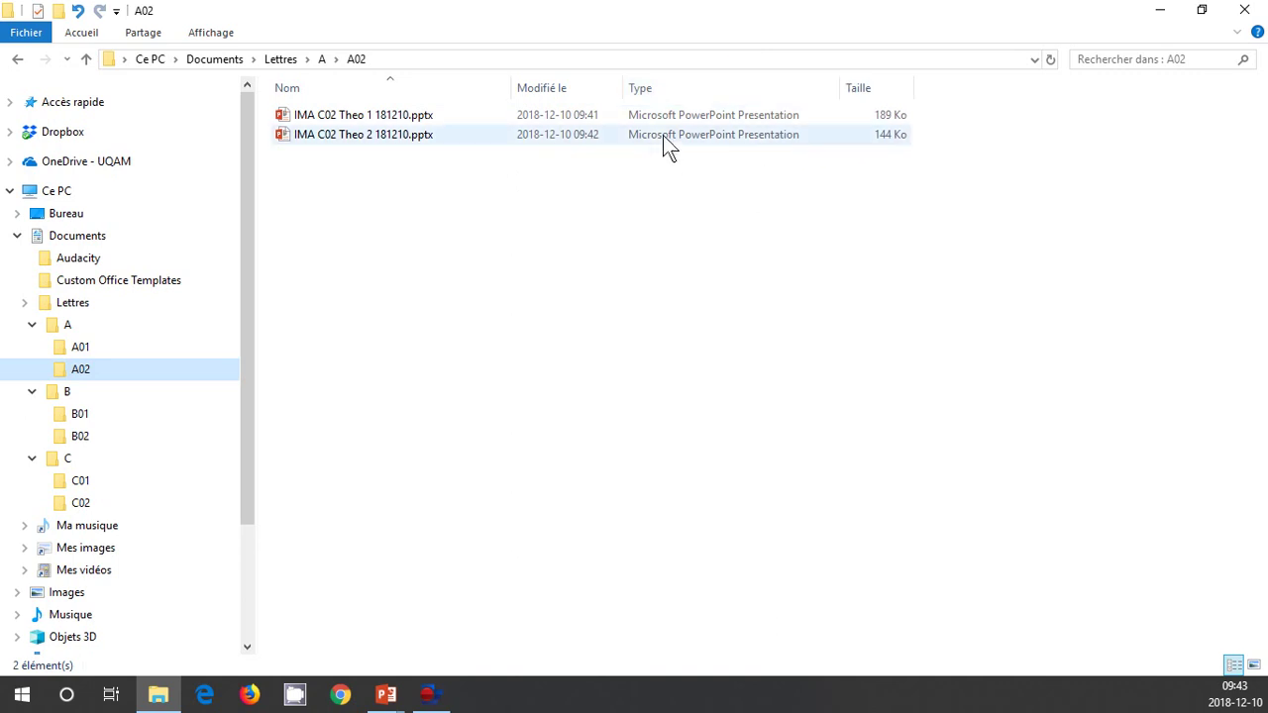
pyautogui.click(83, 346)
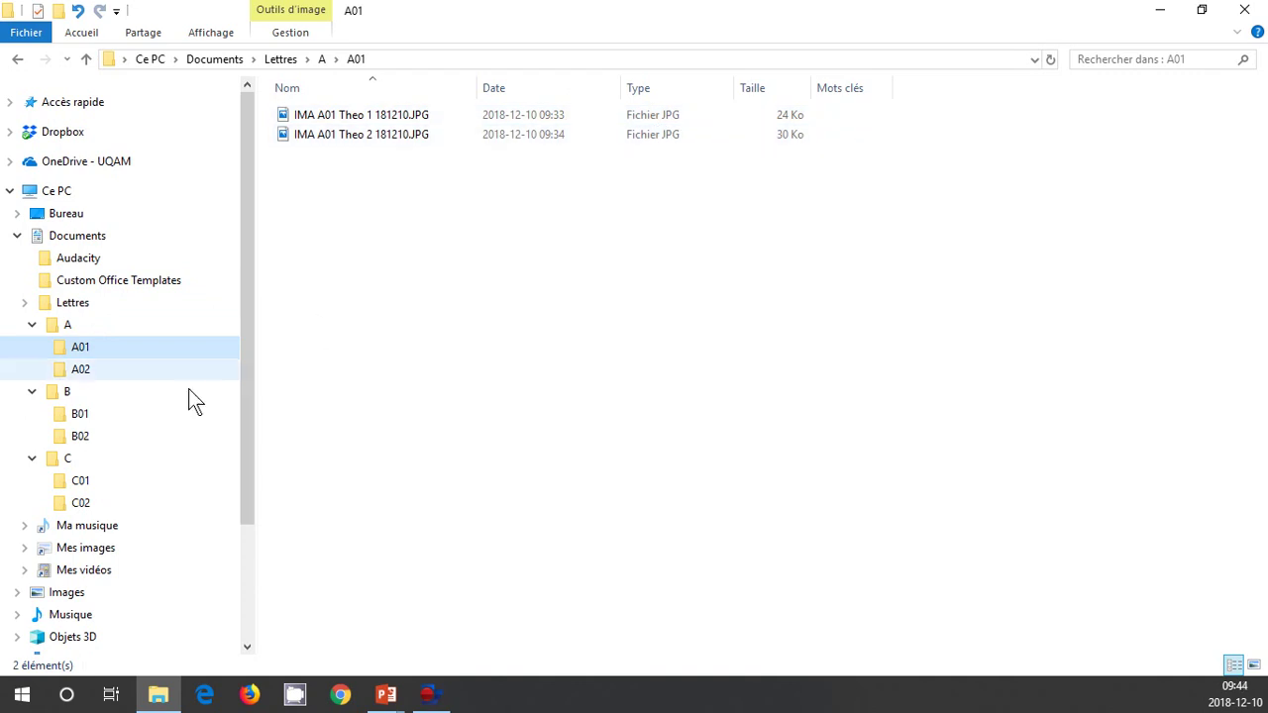
# Browse through folder B to B01 and widen its Type column to fit the full file type
pyautogui.click(75, 392)
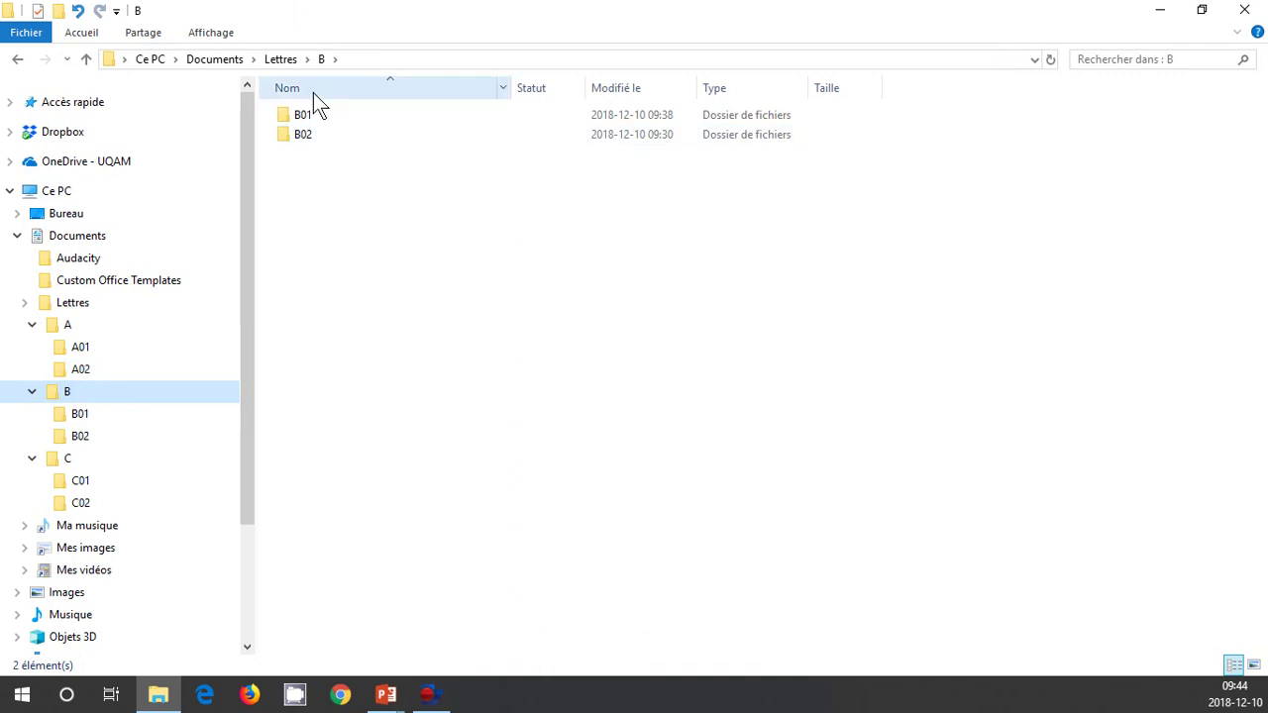
pyautogui.click(114, 413)
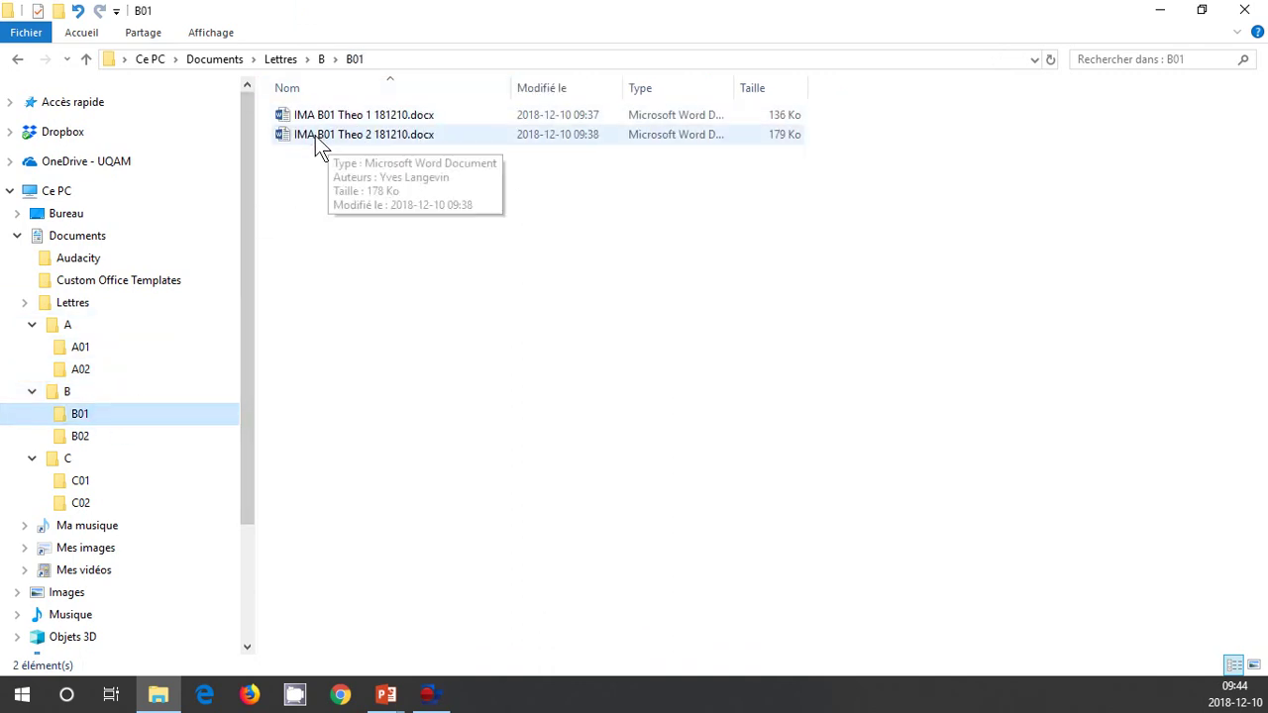
pyautogui.moveTo(733, 79); pyautogui.dragTo(835, 87)
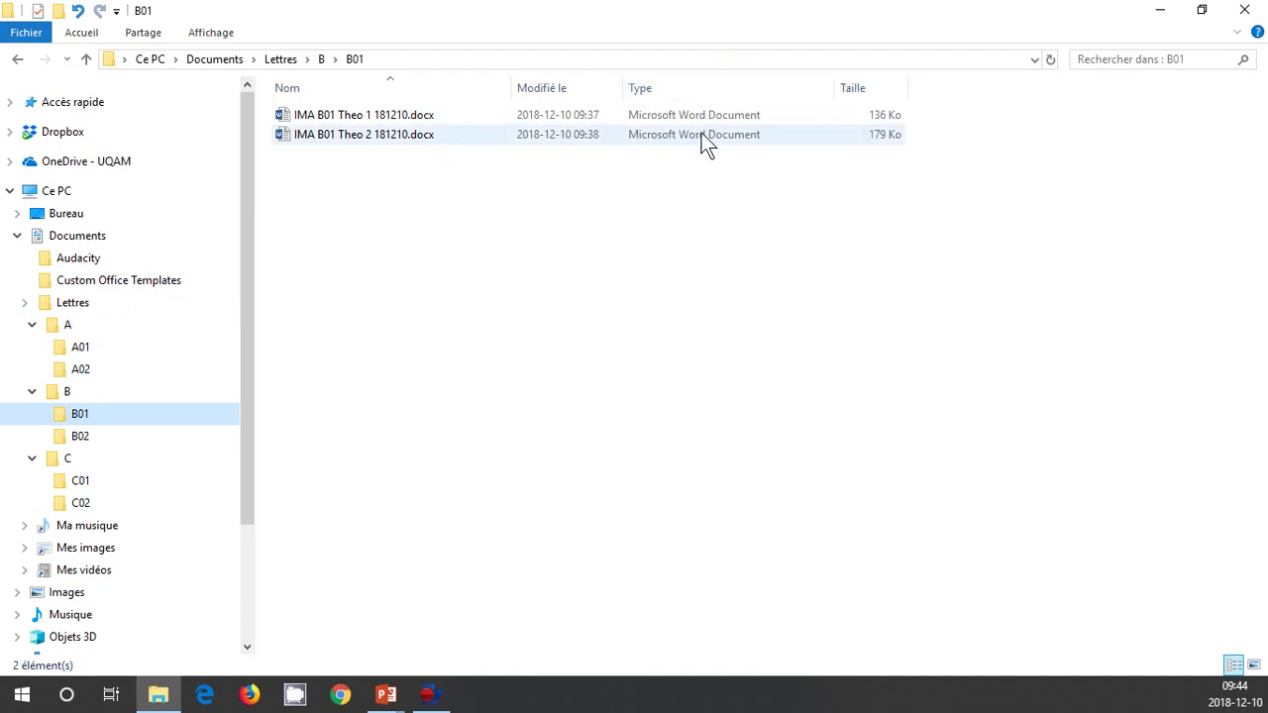
# Delete the empty B02 folder from folder B
pyautogui.click(60, 438)
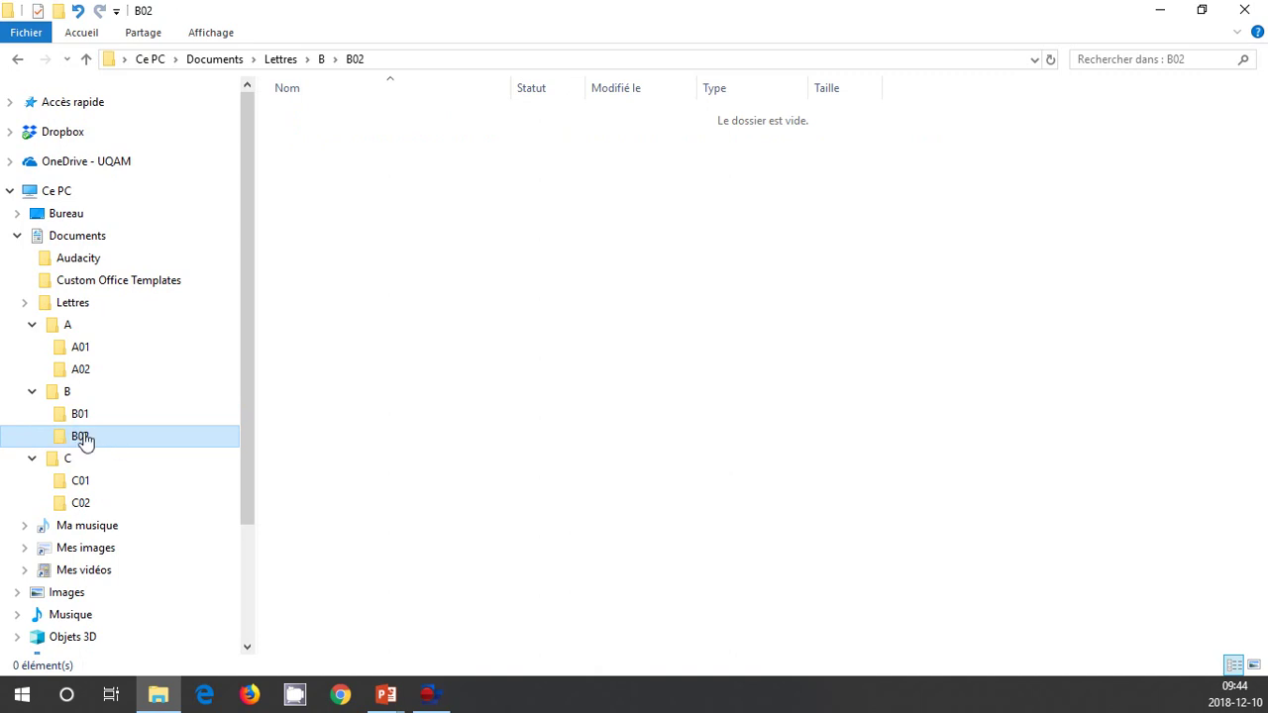
pyautogui.rightClick(85, 442)
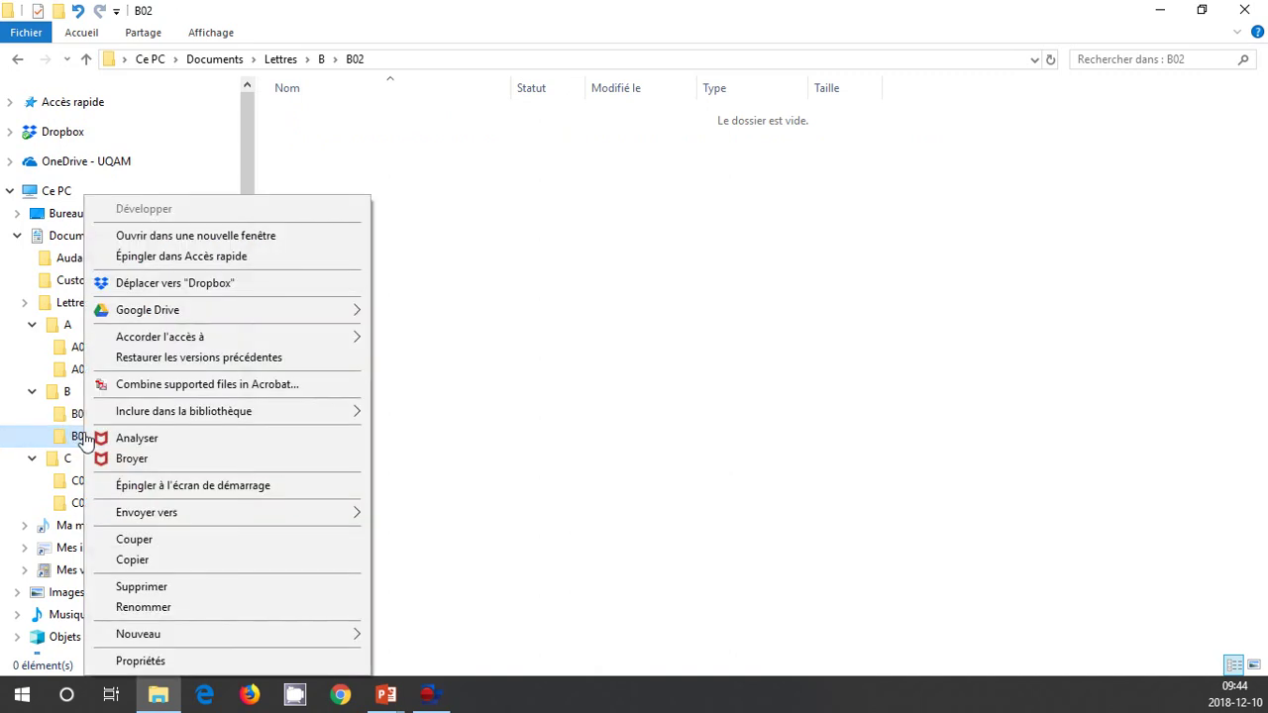
pyautogui.click(139, 590)
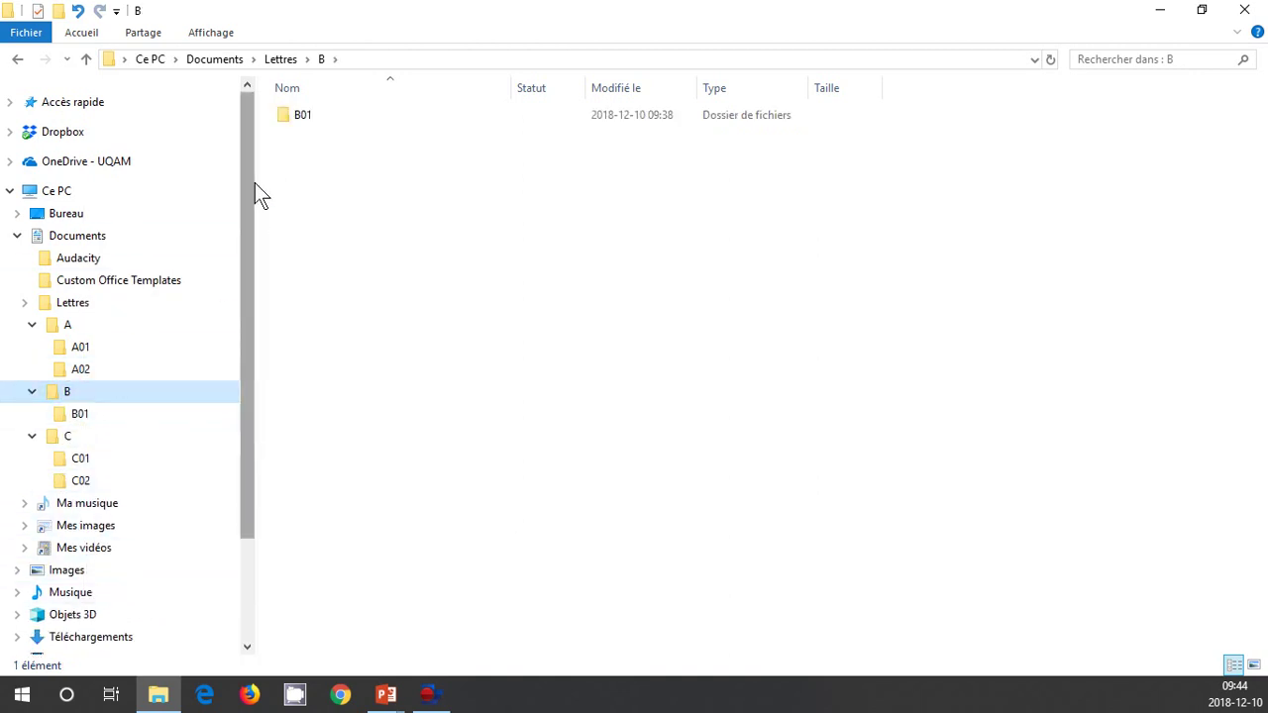
# Browse through folder C to C01 and widen its Type column to fit the full file type
pyautogui.click(64, 438)
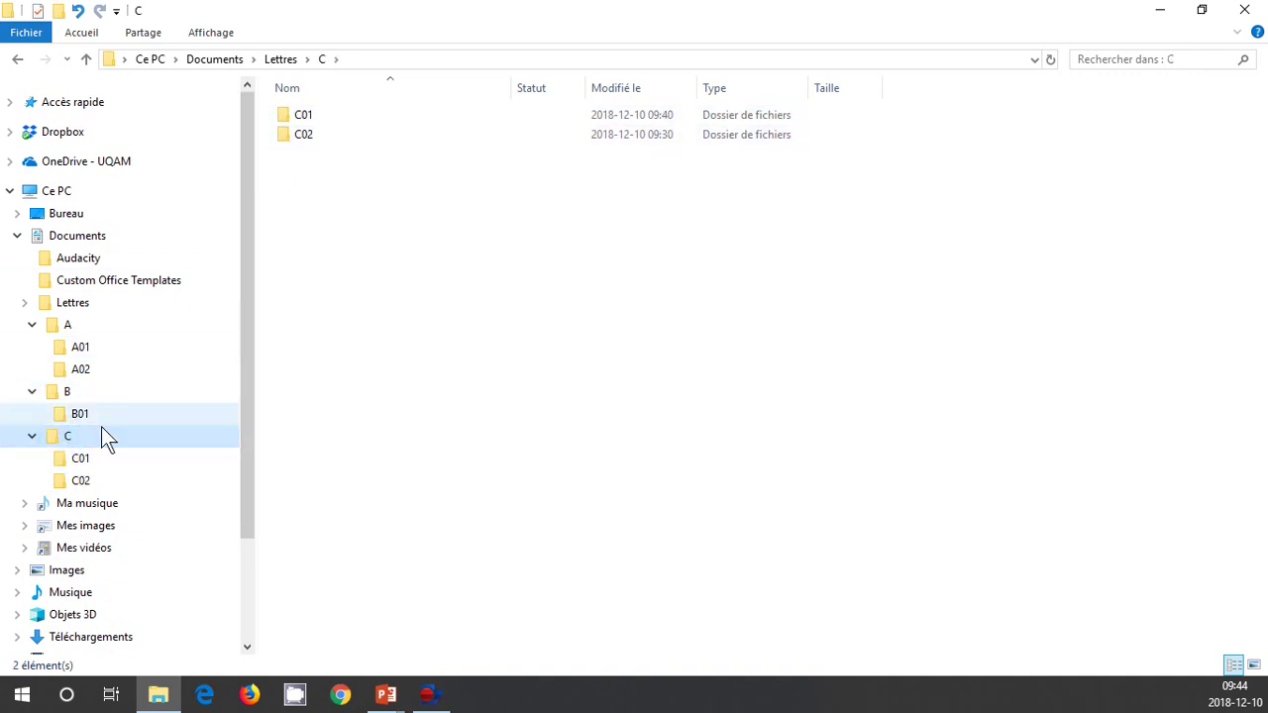
pyautogui.click(89, 459)
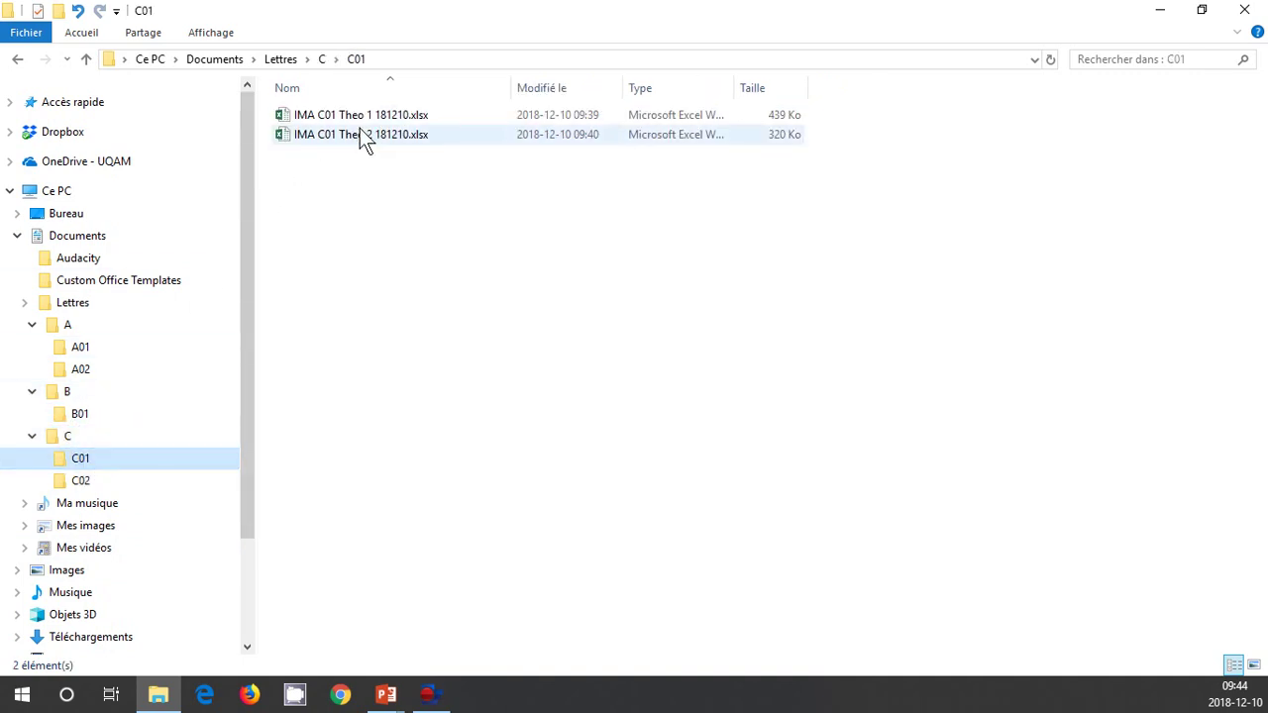
pyautogui.moveTo(733, 87); pyautogui.dragTo(830, 88)
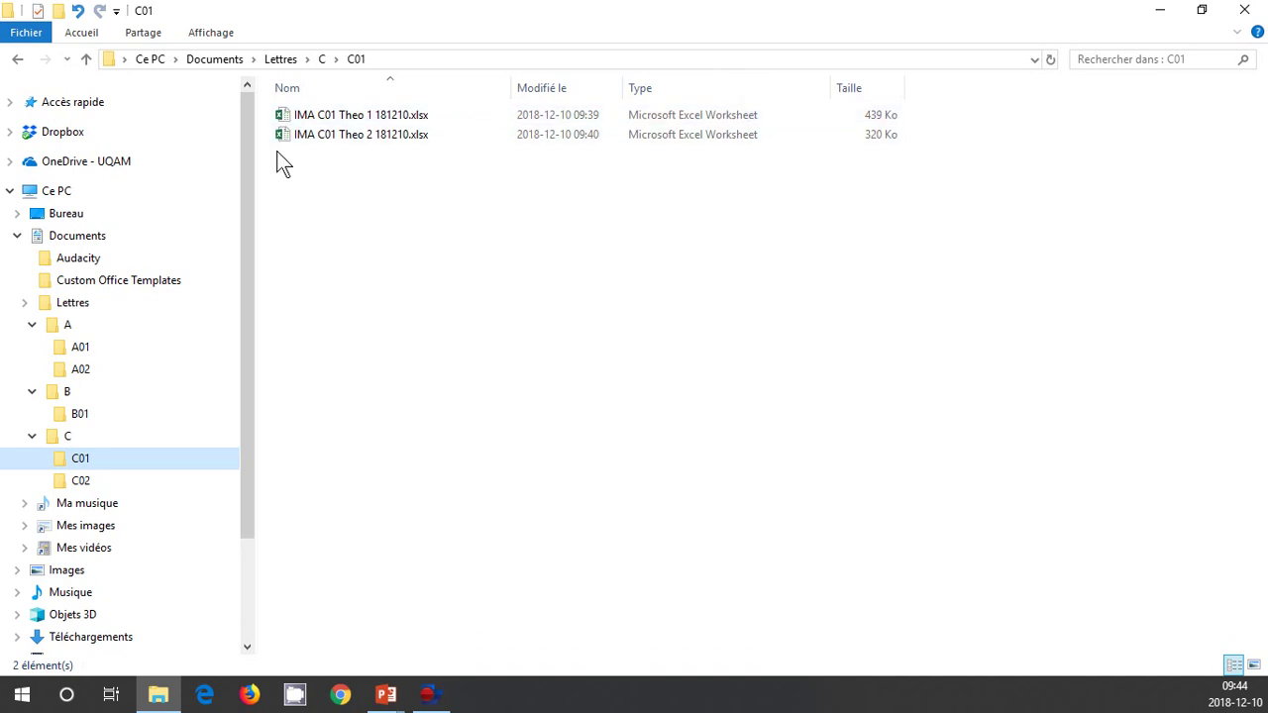
# Delete the empty C02 folder from folder C and reopen C01
pyautogui.click(88, 481)
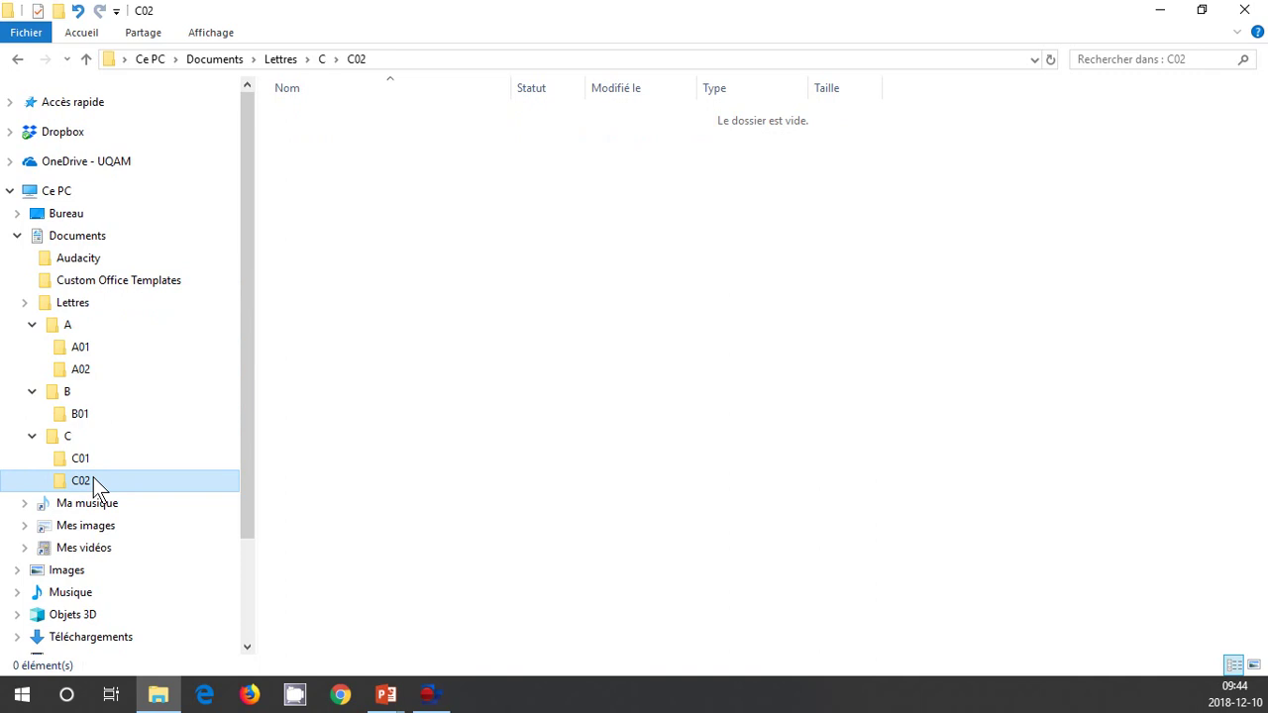
pyautogui.click(79, 460)
pyautogui.click(81, 482)
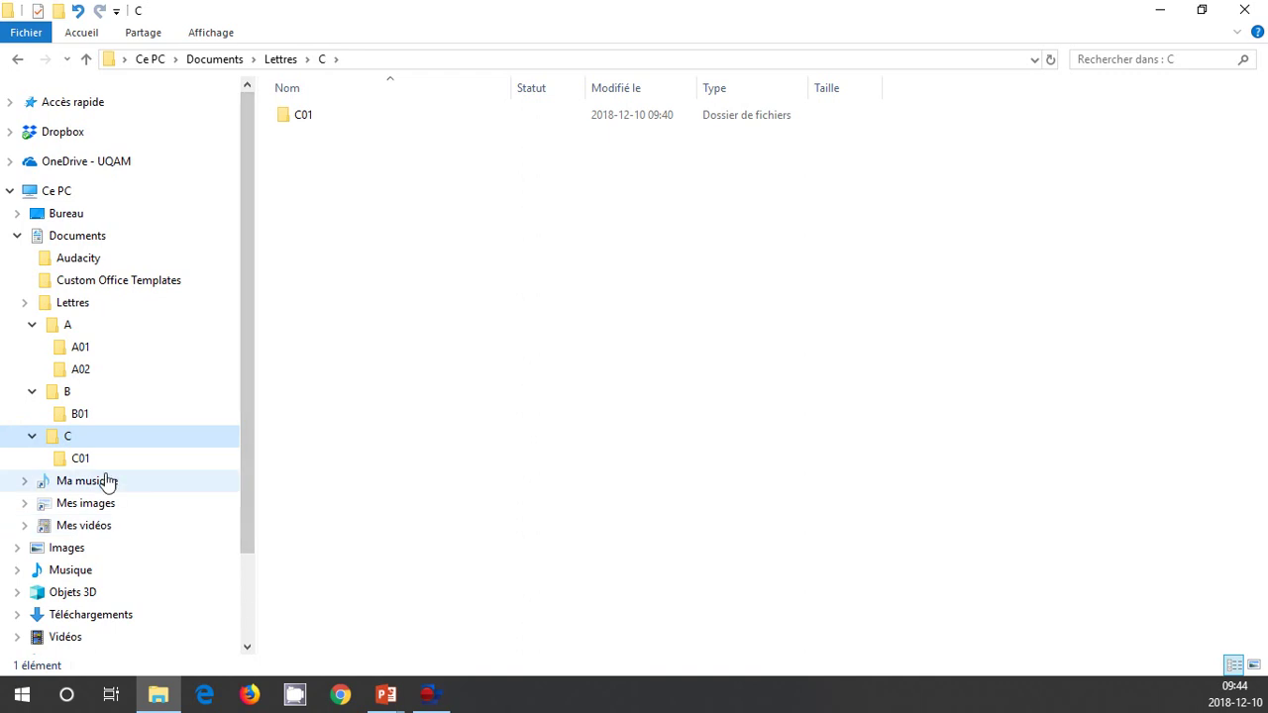
pyautogui.click(79, 460)
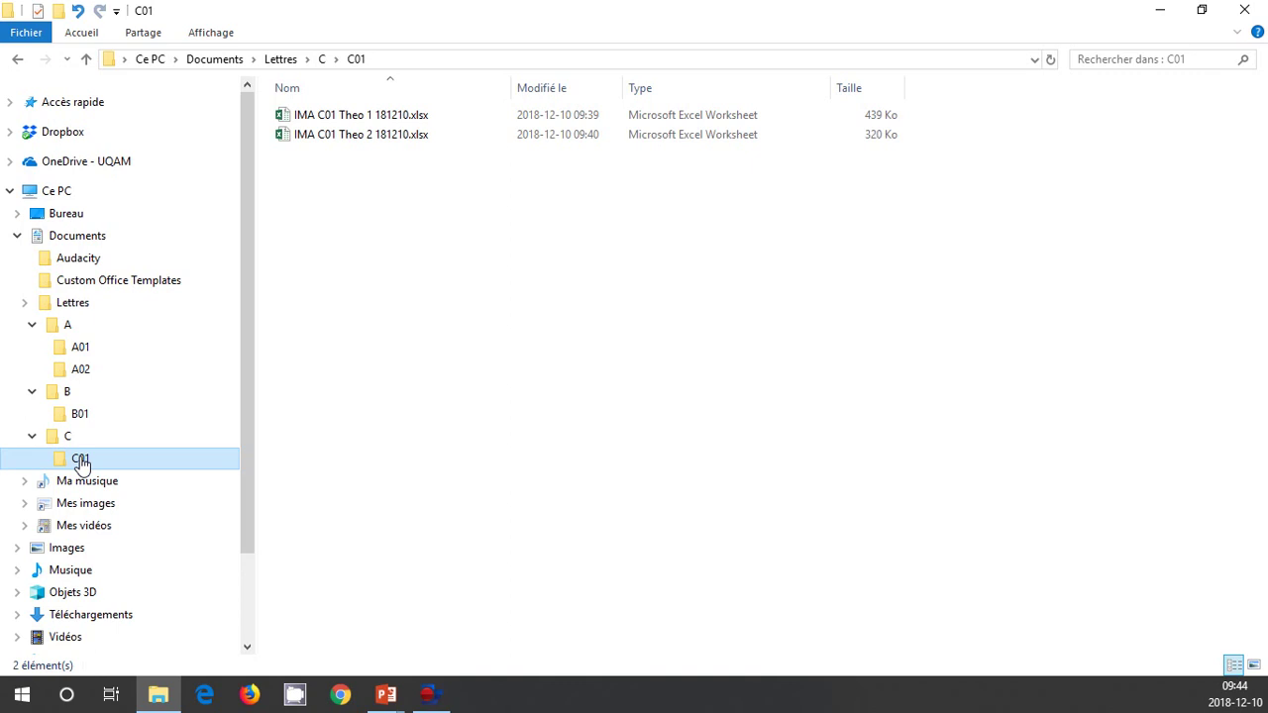
# Try to rename the Lettres folder with the influencer's full name
pyautogui.click(71, 304)
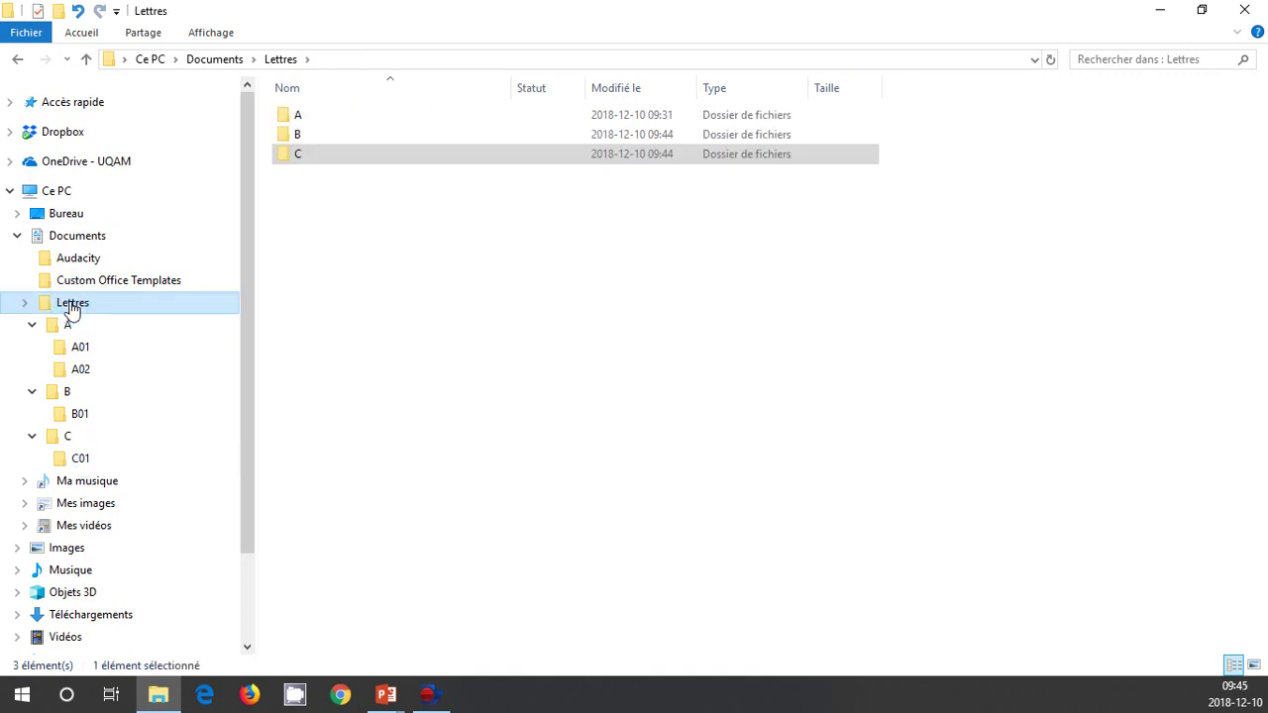
pyautogui.click(70, 304)
pyautogui.write('Th')
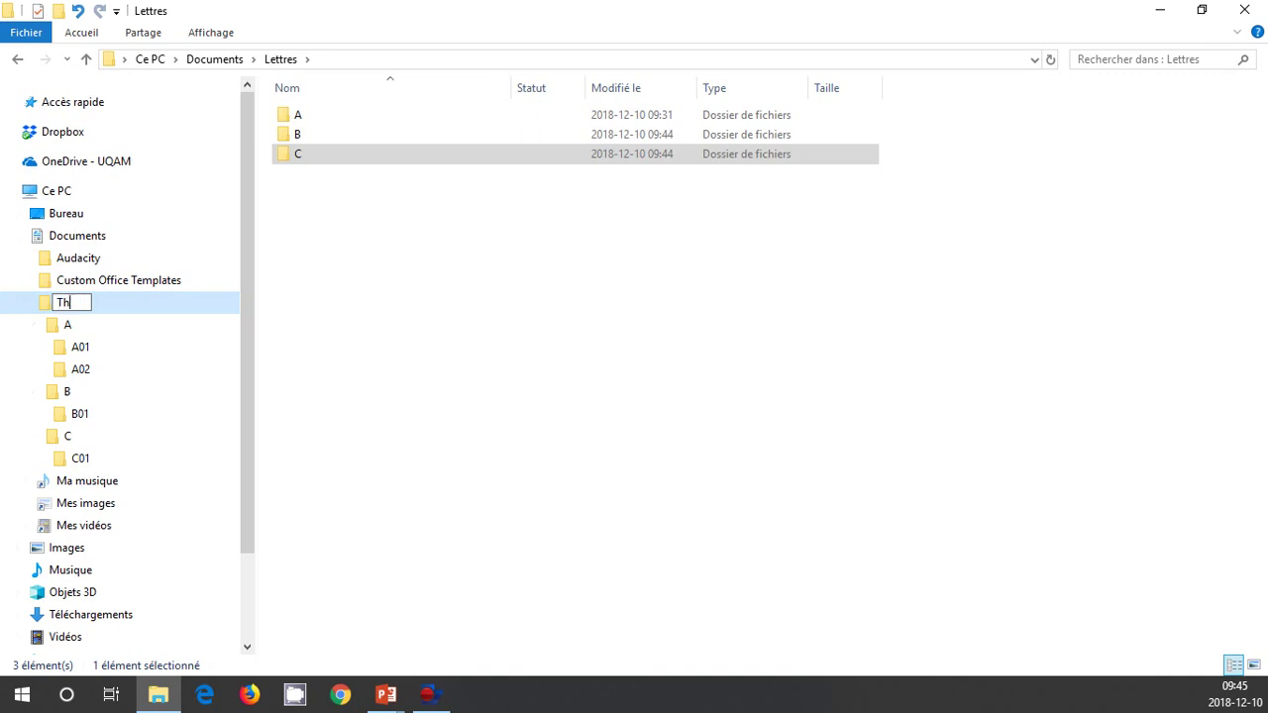
pyautogui.write('eo Dupuis-Cabonneau')
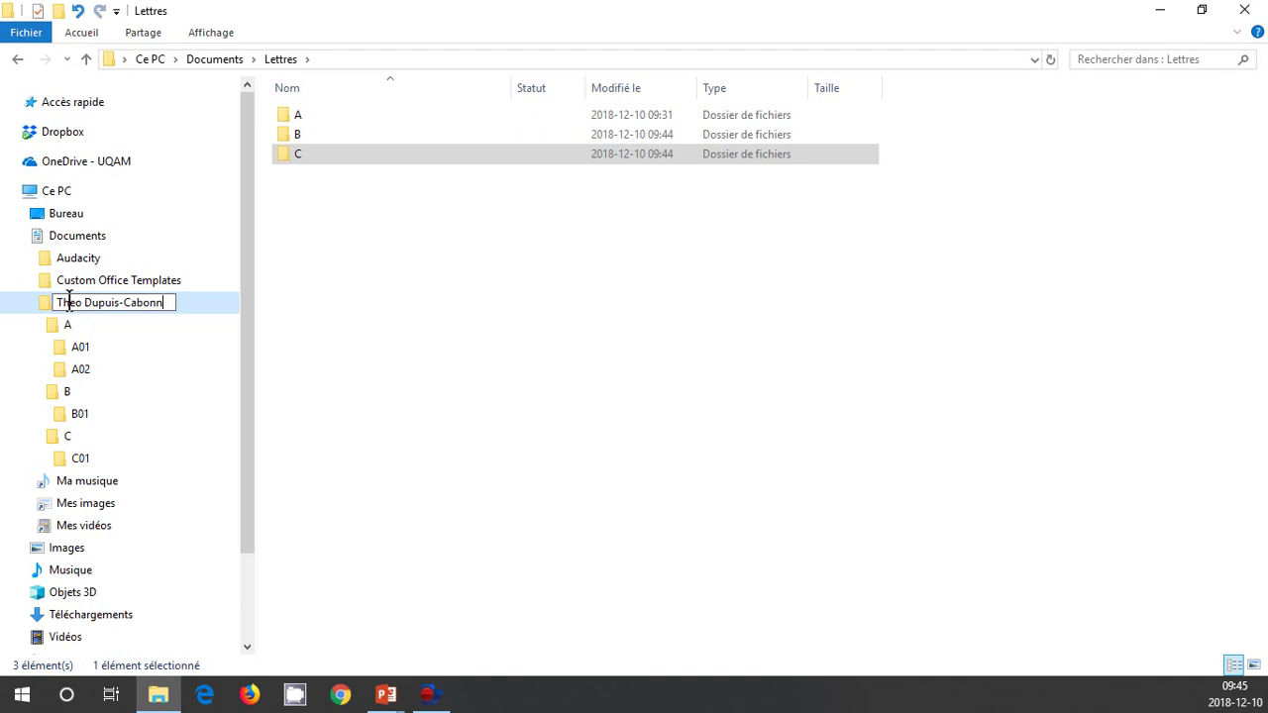
pyautogui.press('Escape')
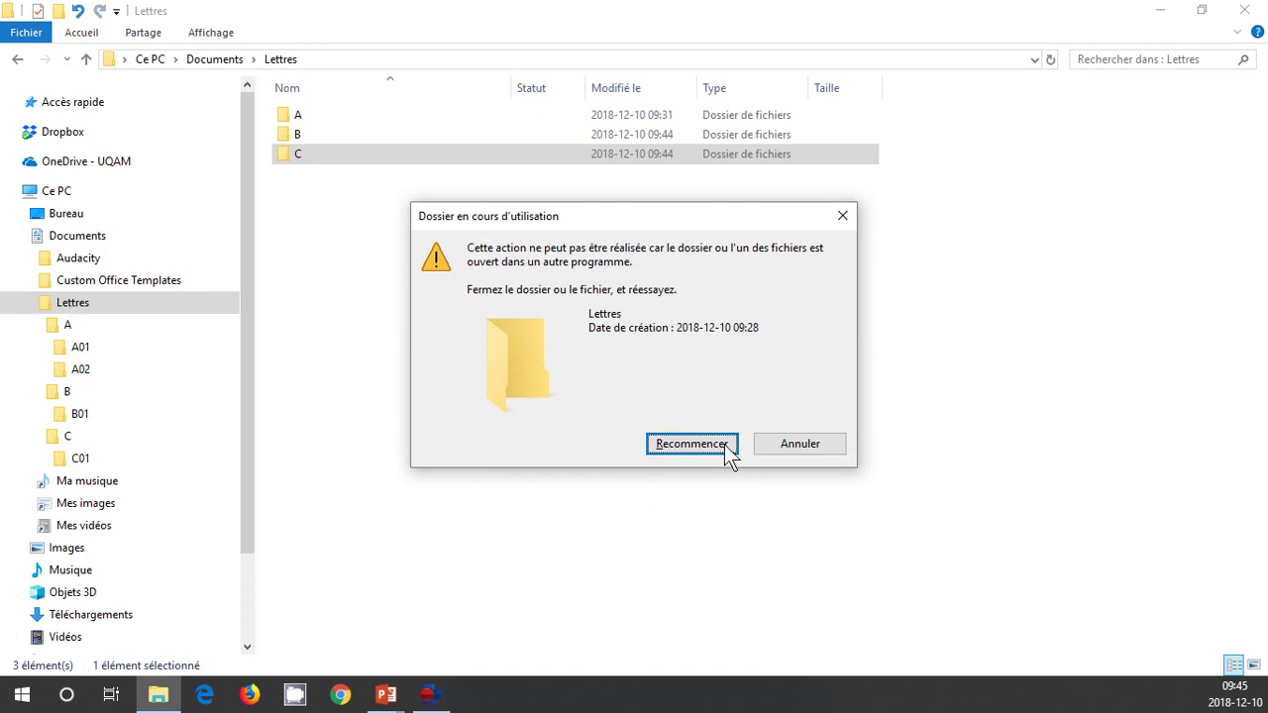
pyautogui.click(799, 443)
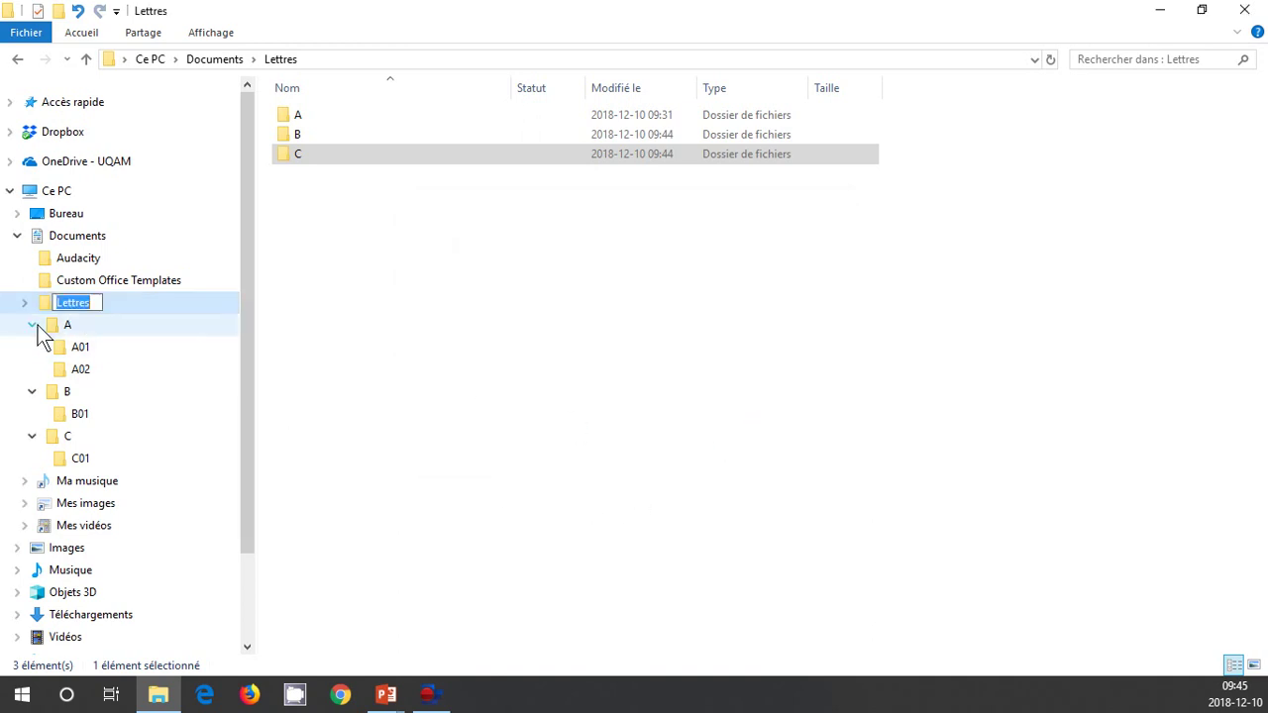
pyautogui.press('Escape')
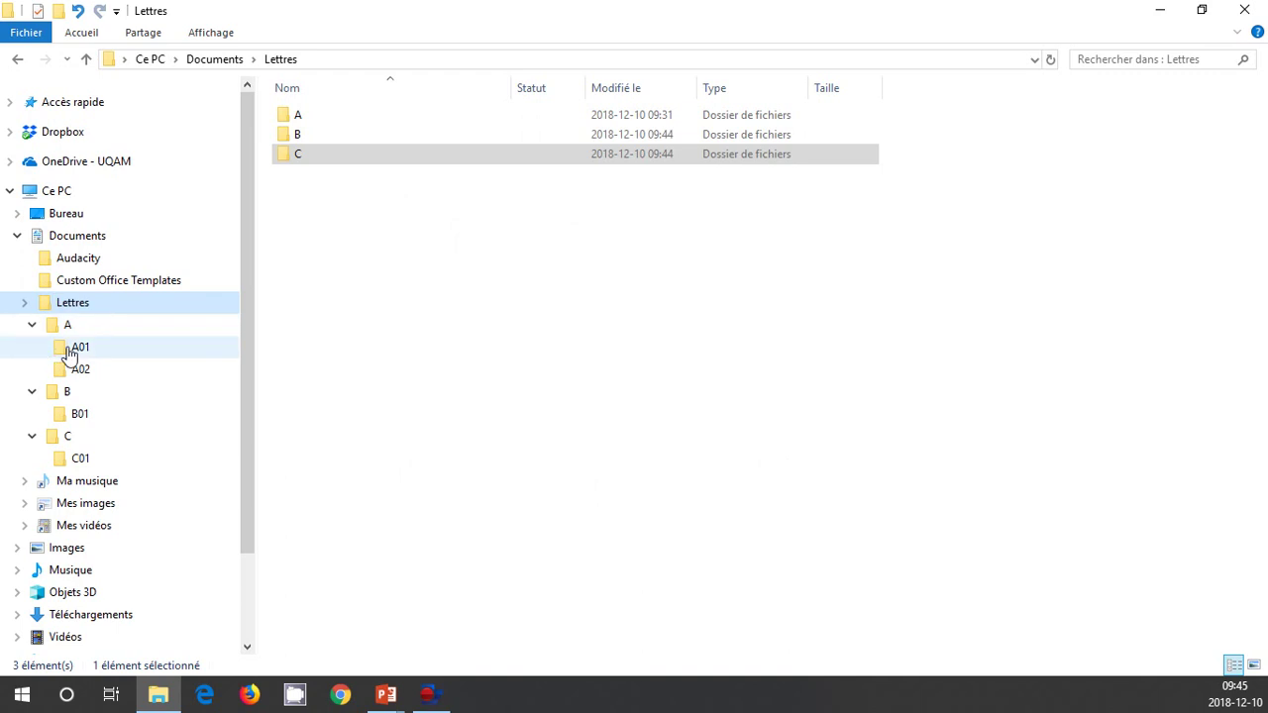
# Move both Excel files from the C01 folder up into the Lettres folder
pyautogui.click(79, 461)
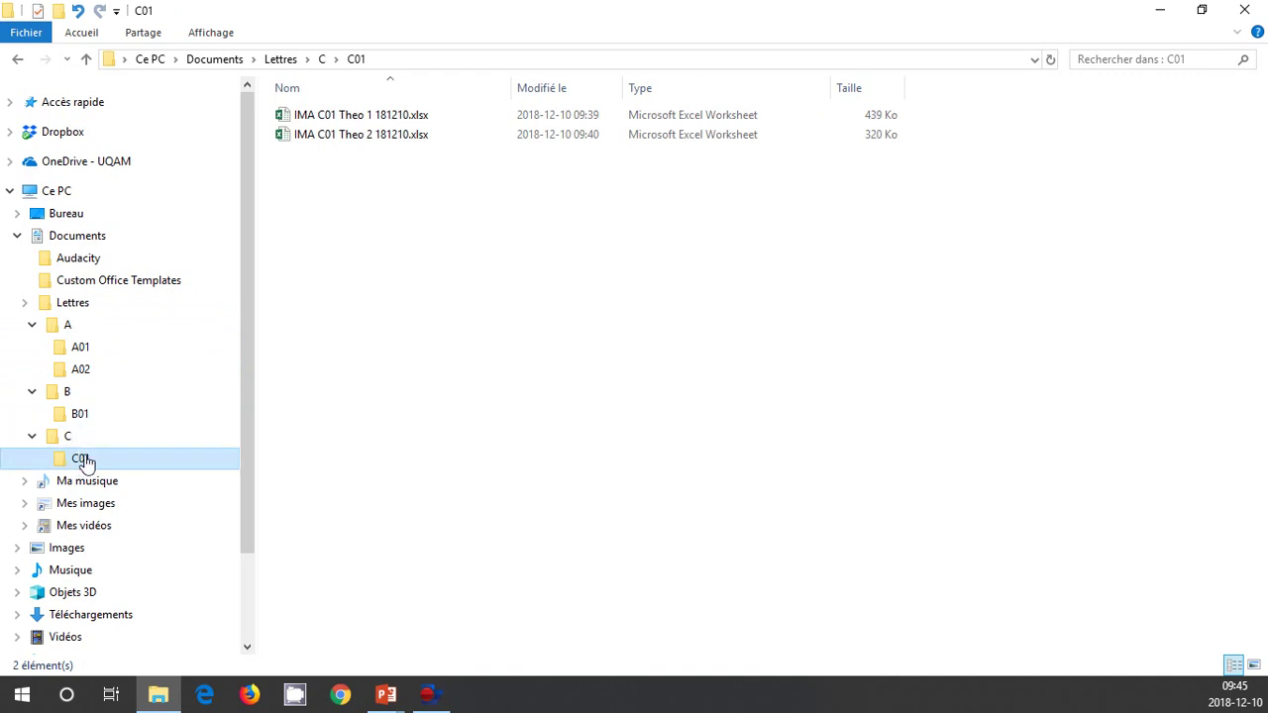
pyautogui.click(68, 303)
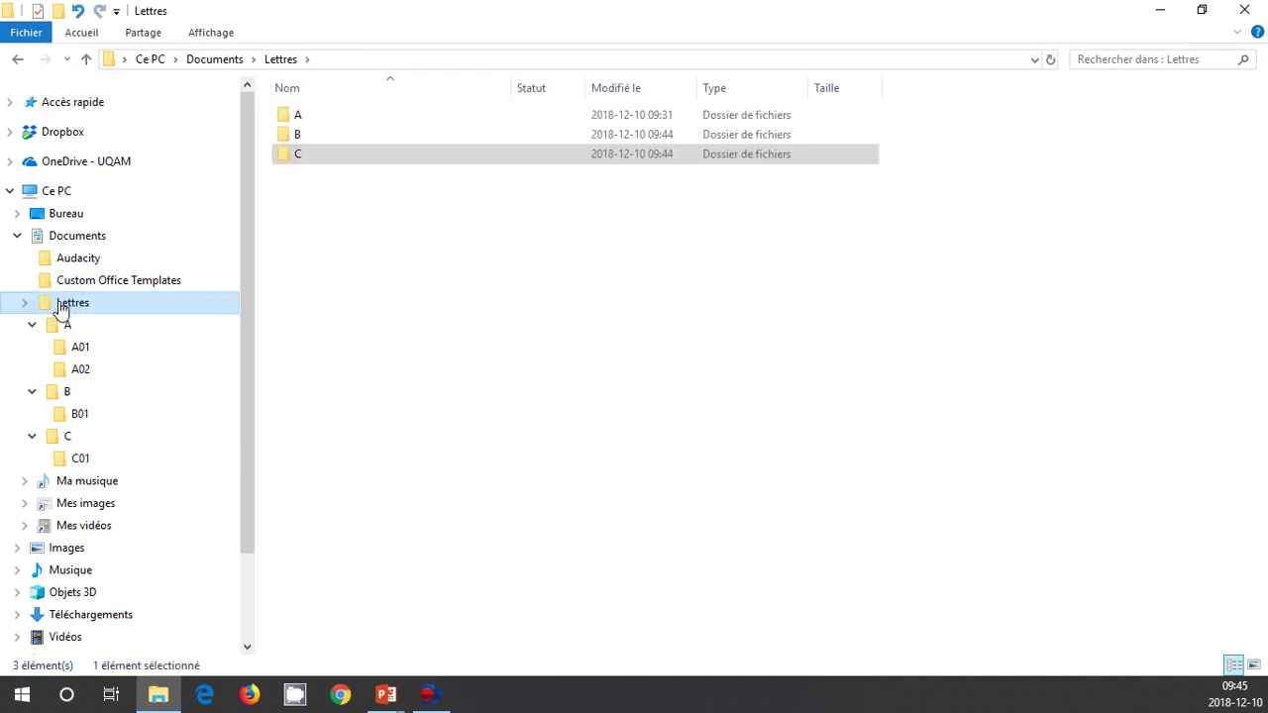
pyautogui.click(80, 458)
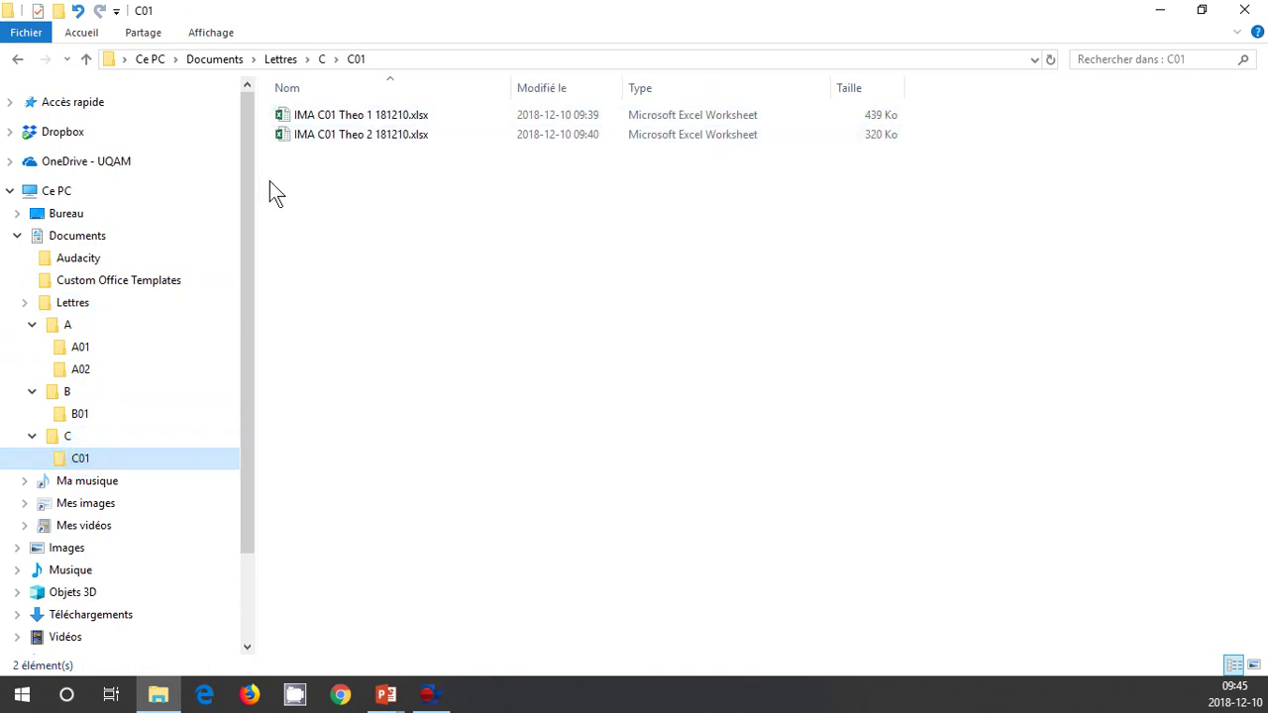
pyautogui.moveTo(266, 160); pyautogui.dragTo(992, 90)
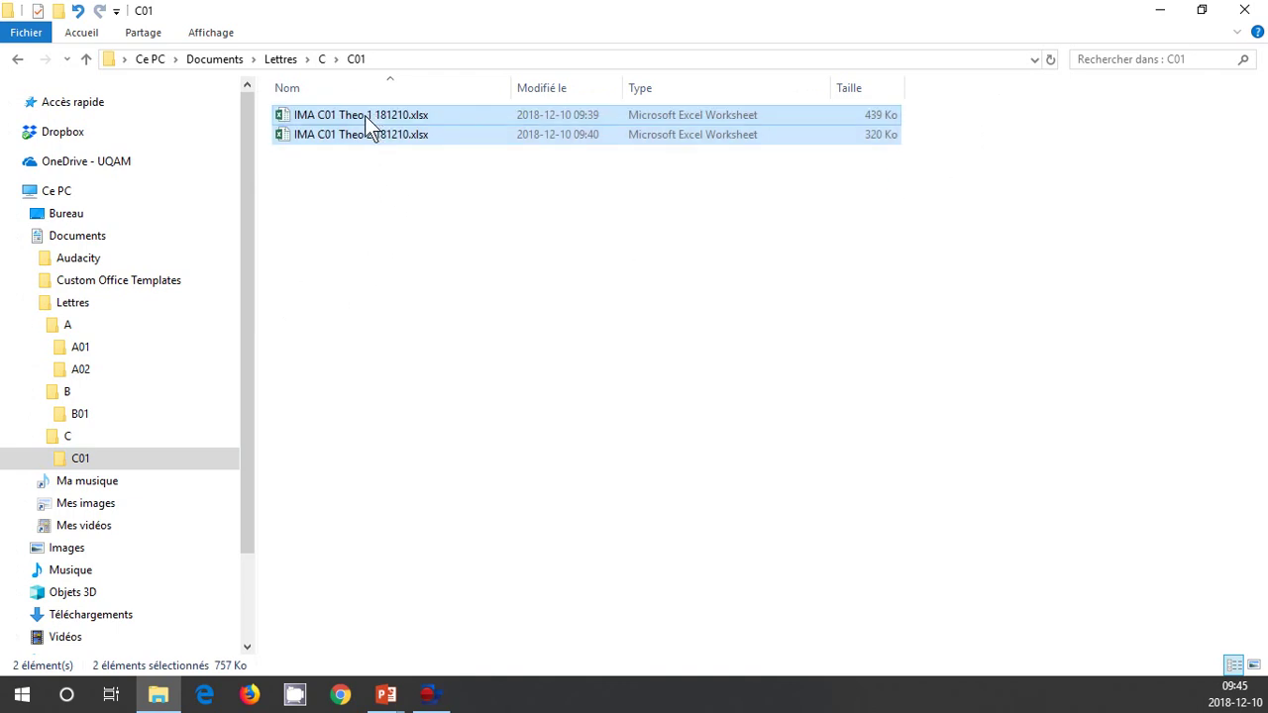
pyautogui.moveTo(364, 115); pyautogui.dragTo(117, 300)
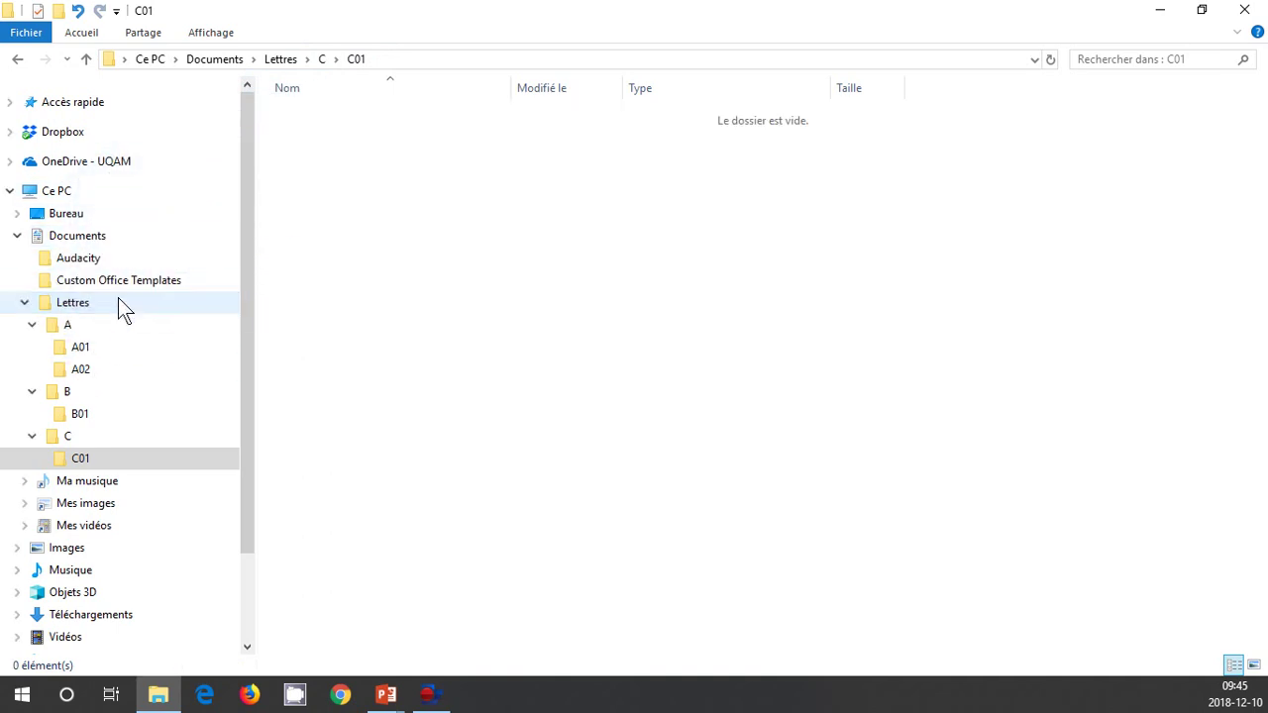
# Delete the emptied C01 folder and its parent folder C from Lettres
pyautogui.click(80, 466)
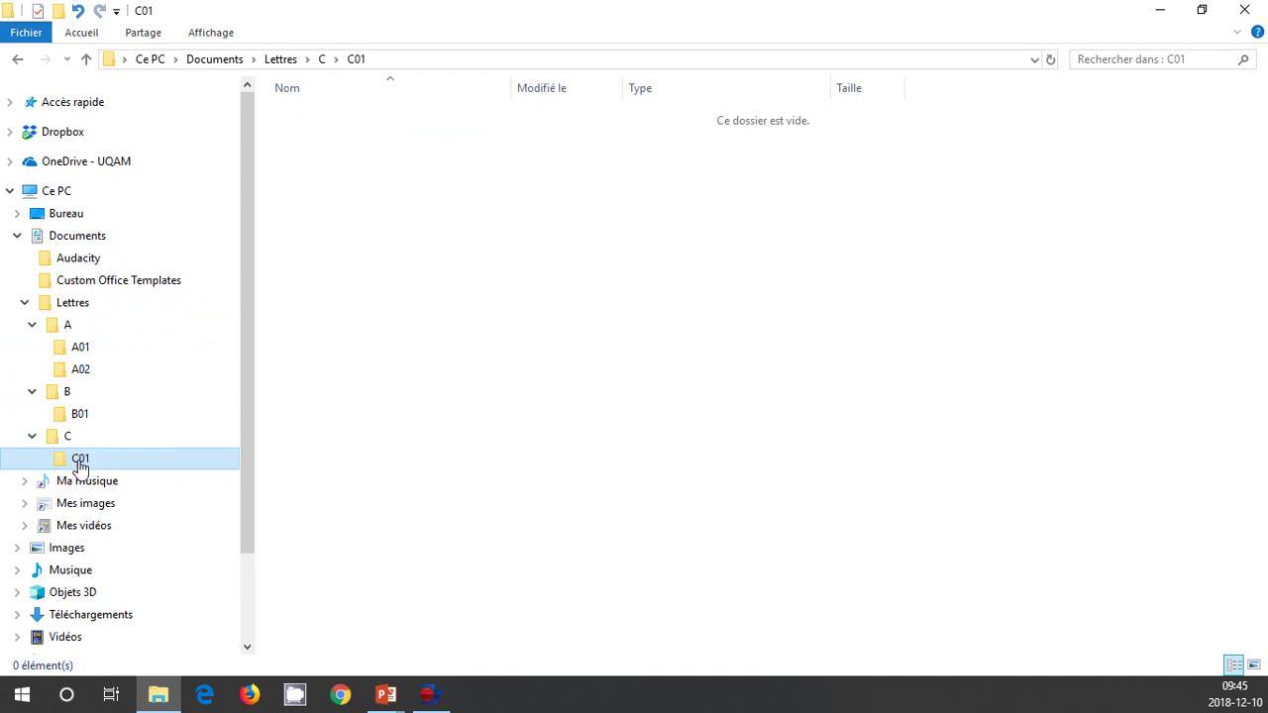
pyautogui.press('Delete')
pyautogui.click(63, 437)
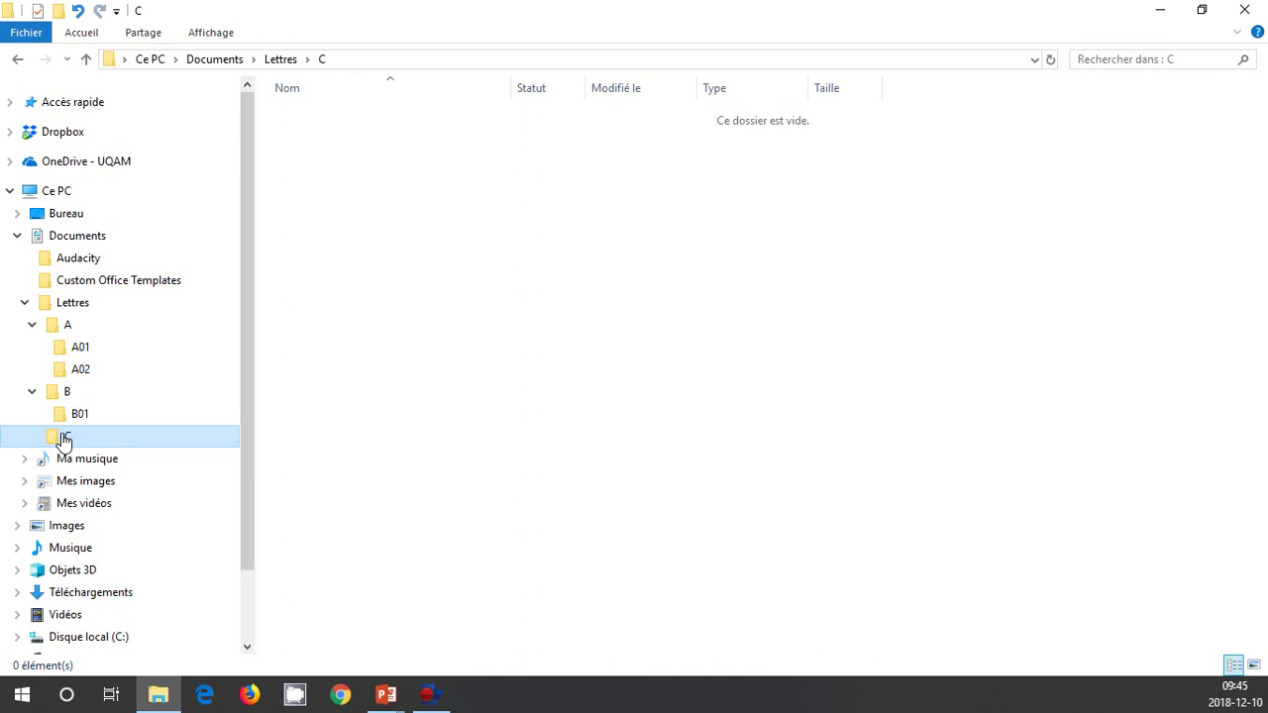
pyautogui.press('Delete')
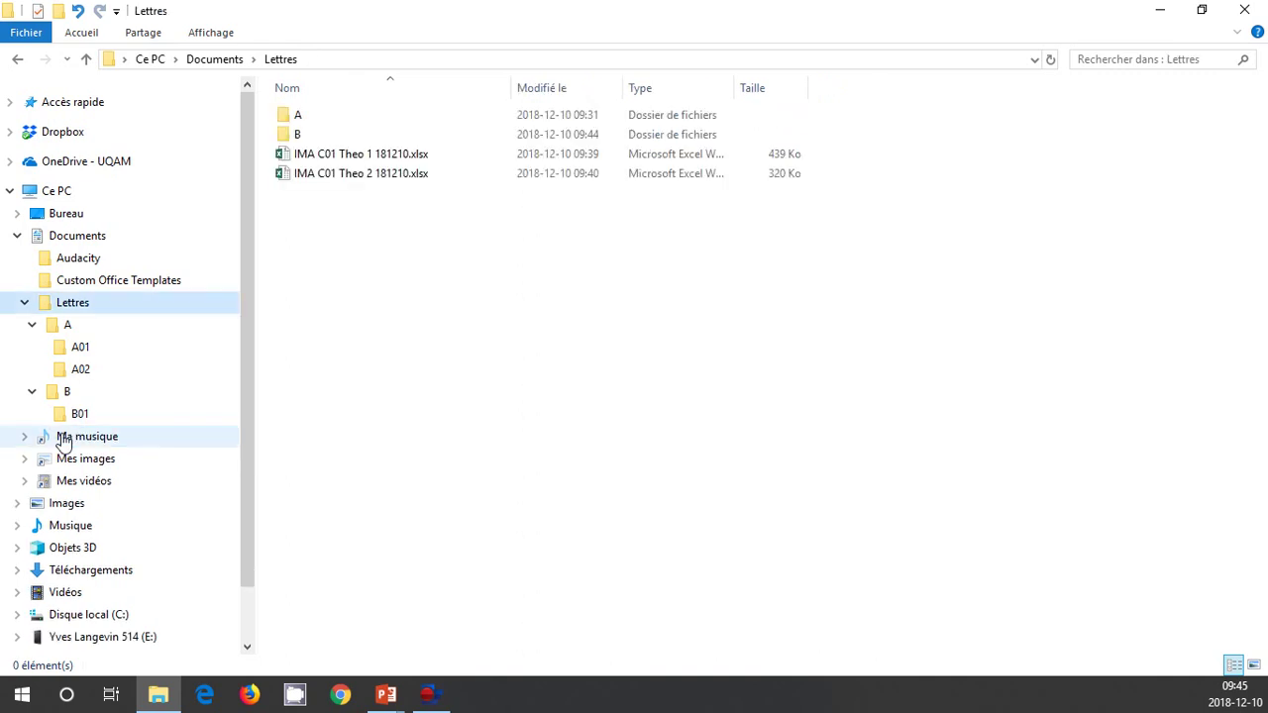
# Move both Word files from the B01 folder up into the Lettres folder
pyautogui.click(65, 413)
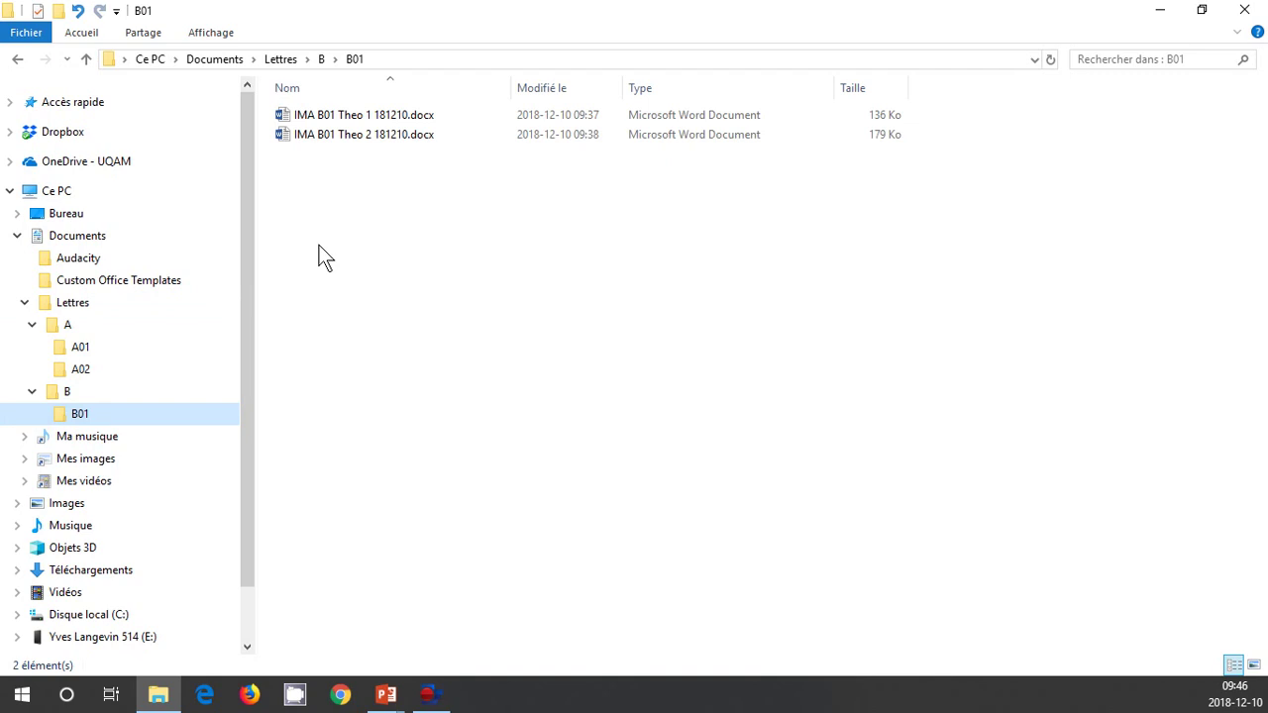
pyautogui.hotkey('ctrl', 'a')
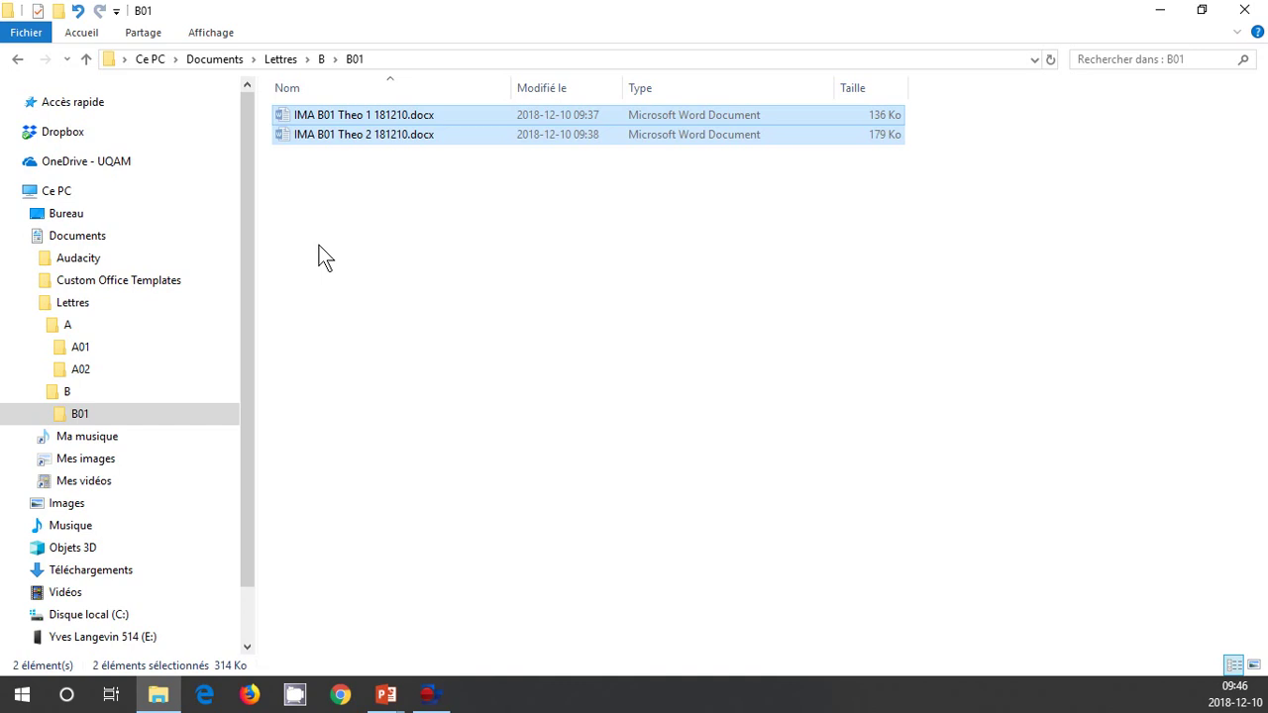
pyautogui.click(114, 315)
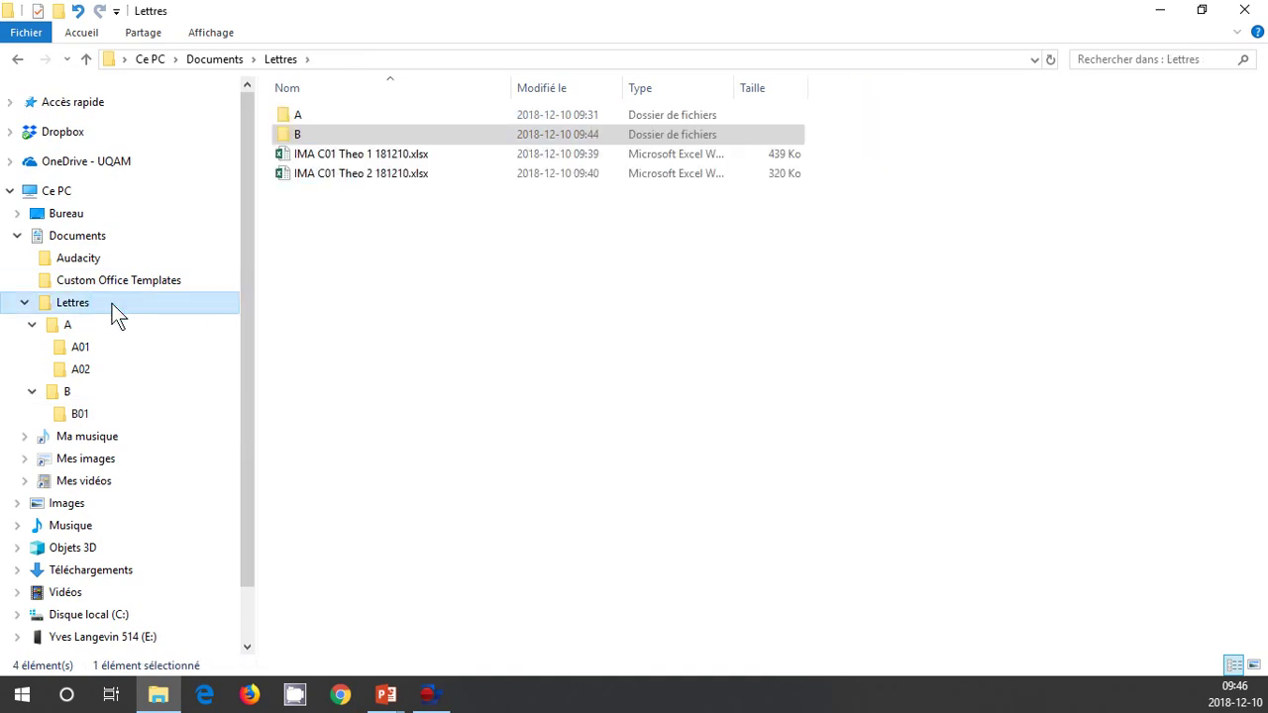
pyautogui.hotkey('ctrl', 'v')
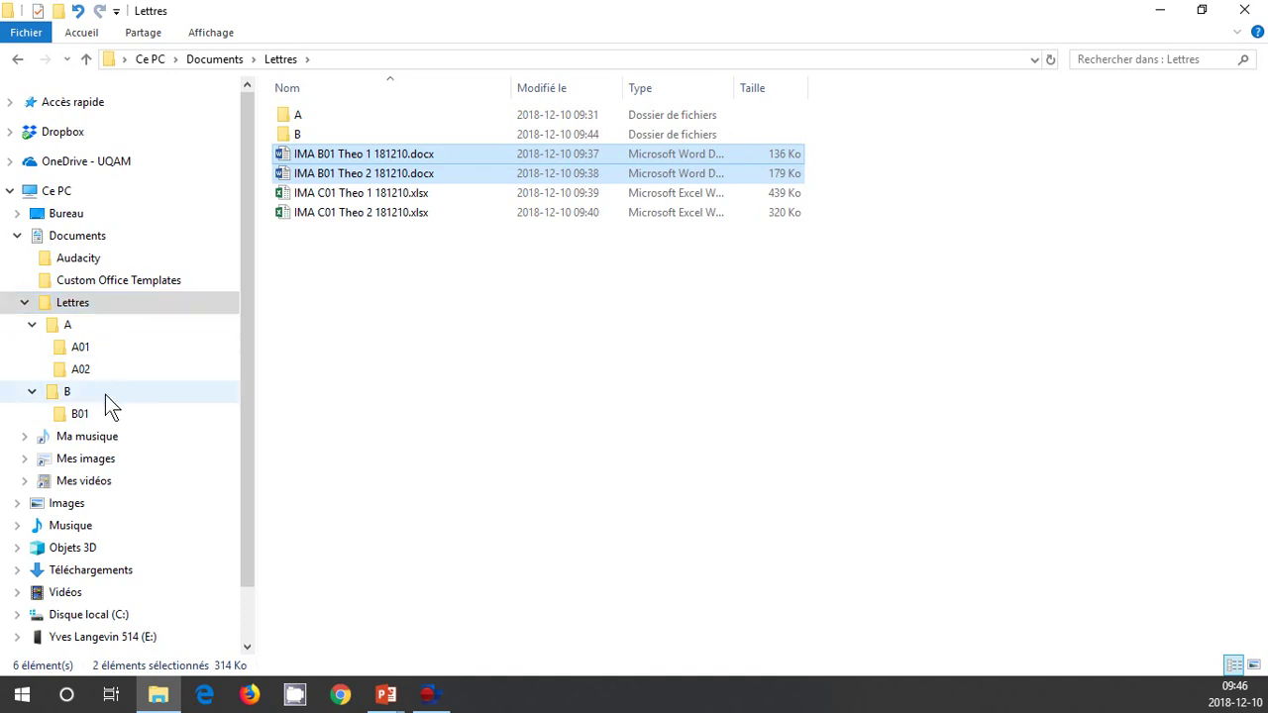
# Delete the emptied B01 folder and its parent folder B from Lettres
pyautogui.click(85, 417)
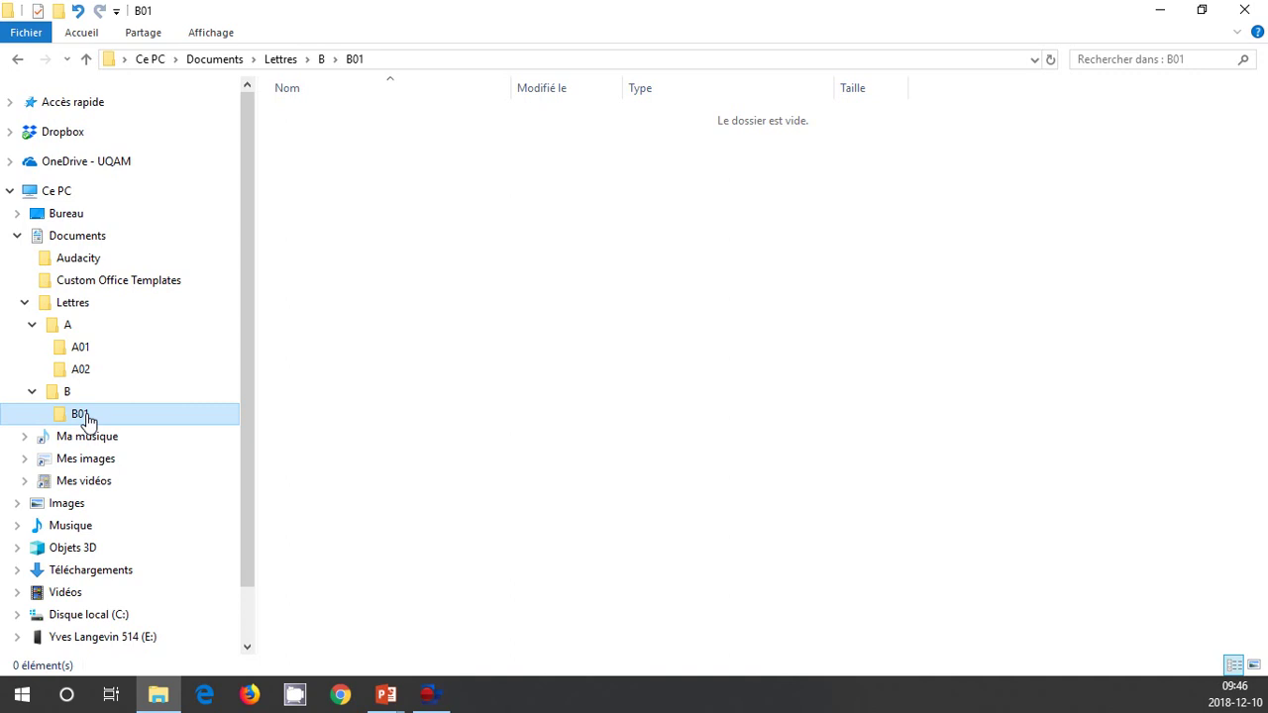
pyautogui.rightClick(86, 418)
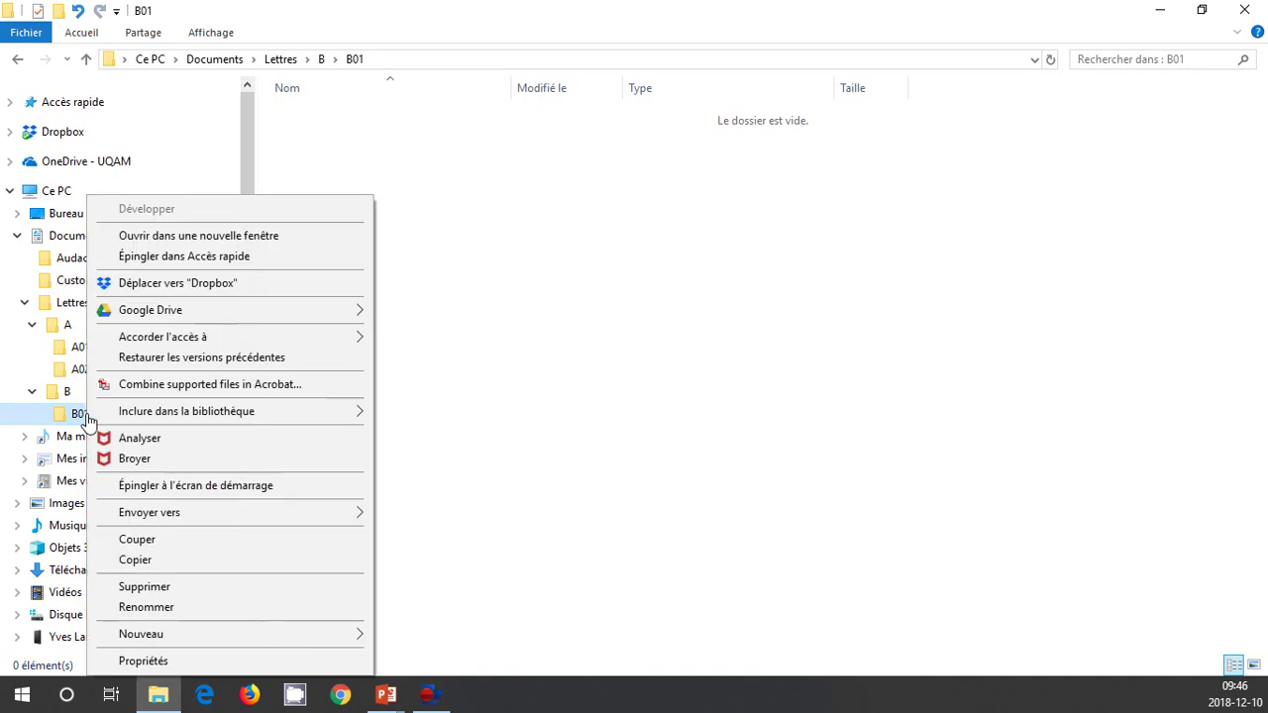
pyautogui.click(184, 587)
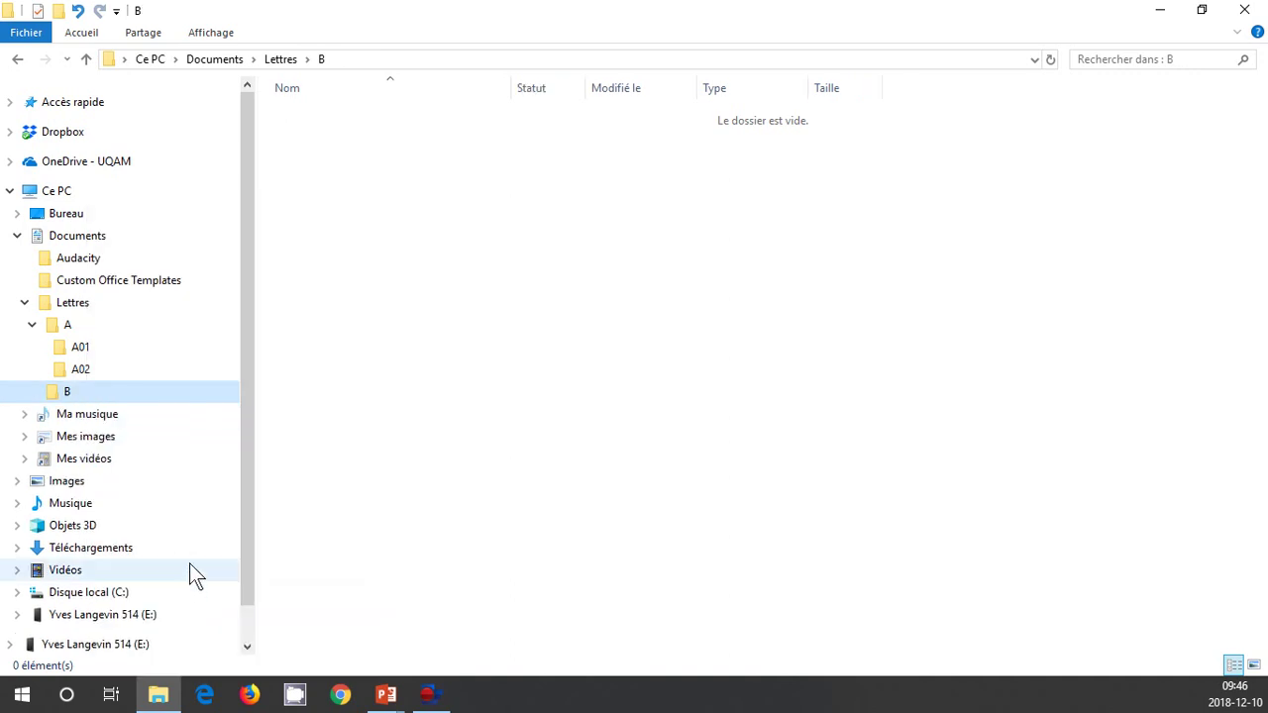
pyautogui.click(62, 393)
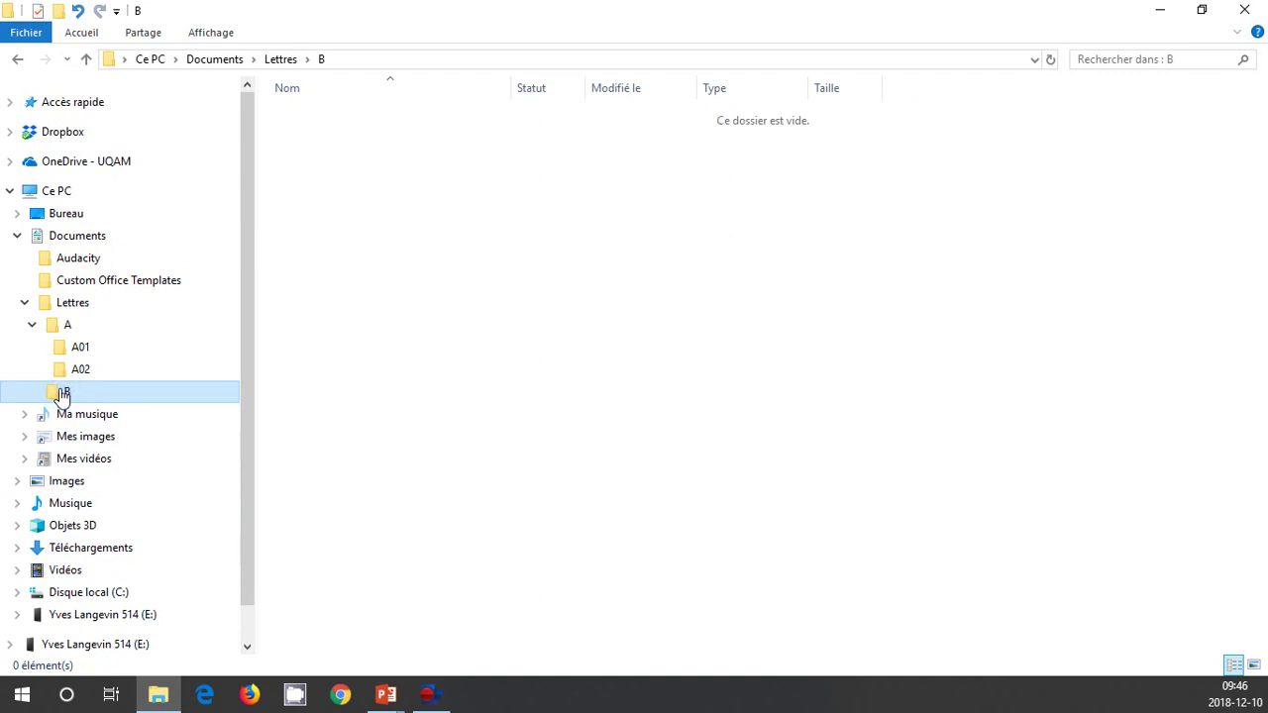
pyautogui.rightClick(62, 393)
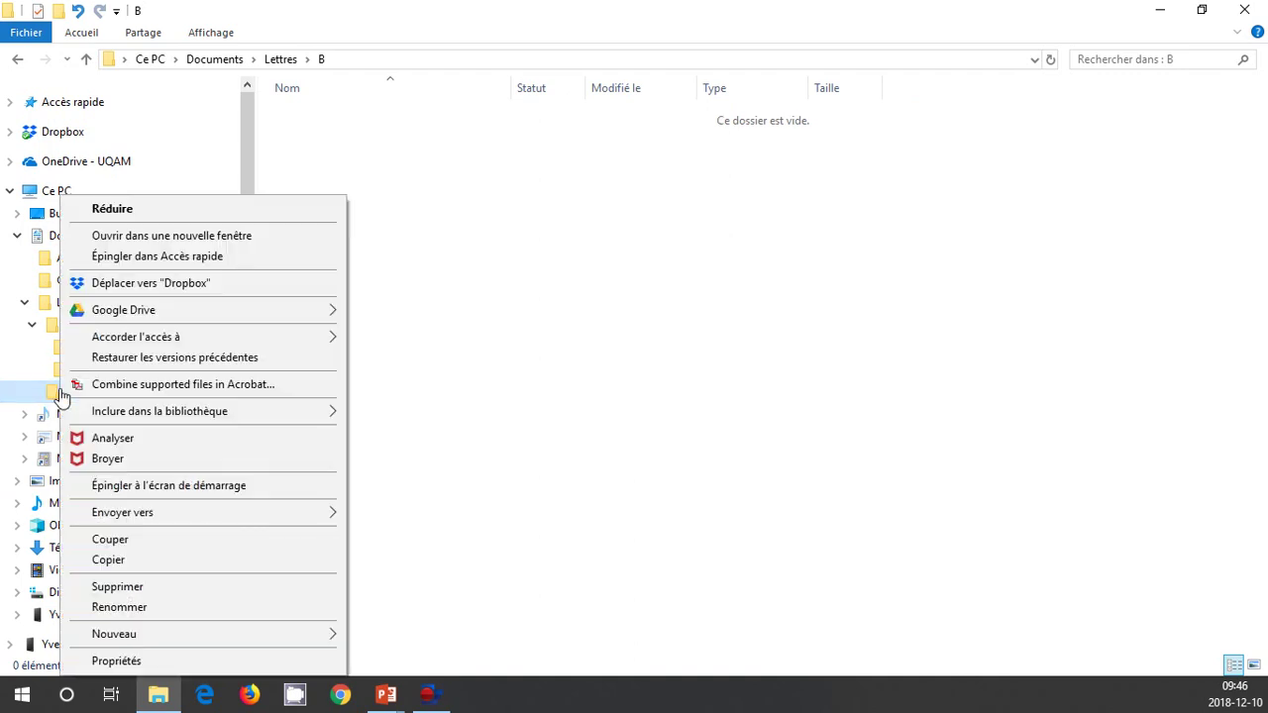
pyautogui.click(156, 587)
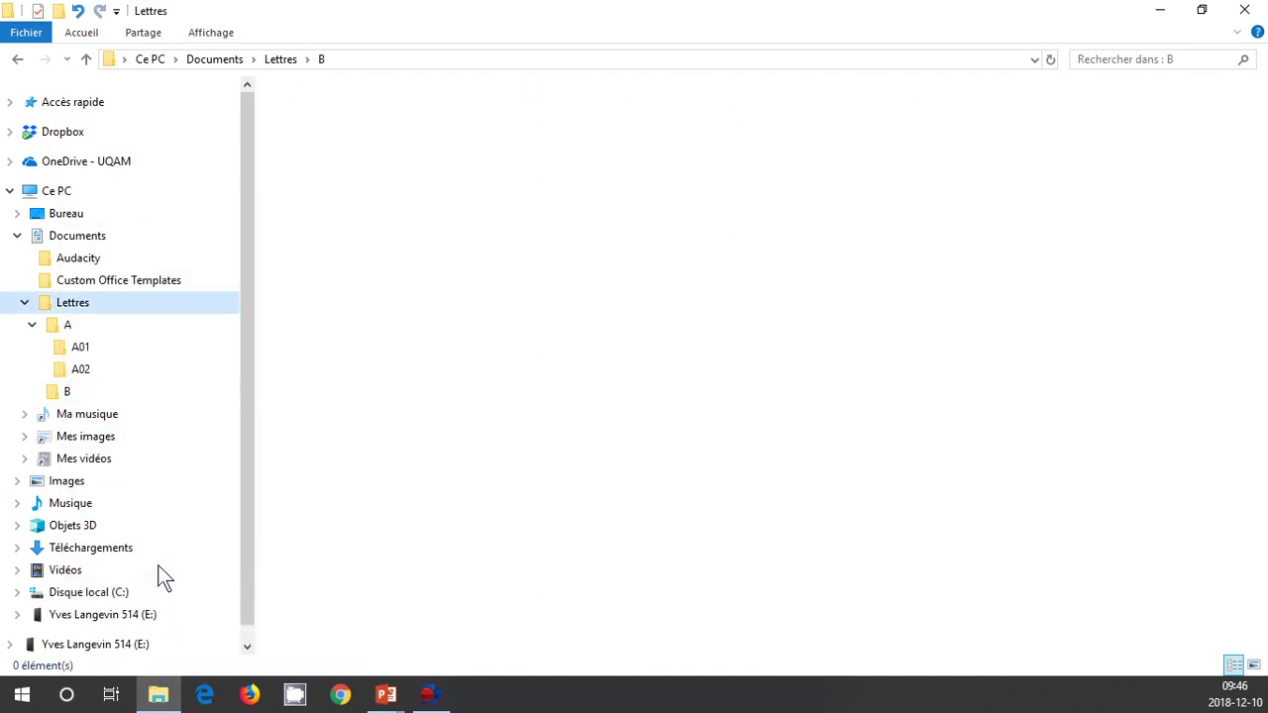
# Move both PowerPoint files from the A02 folder up into the Lettres folder
pyautogui.click(80, 372)
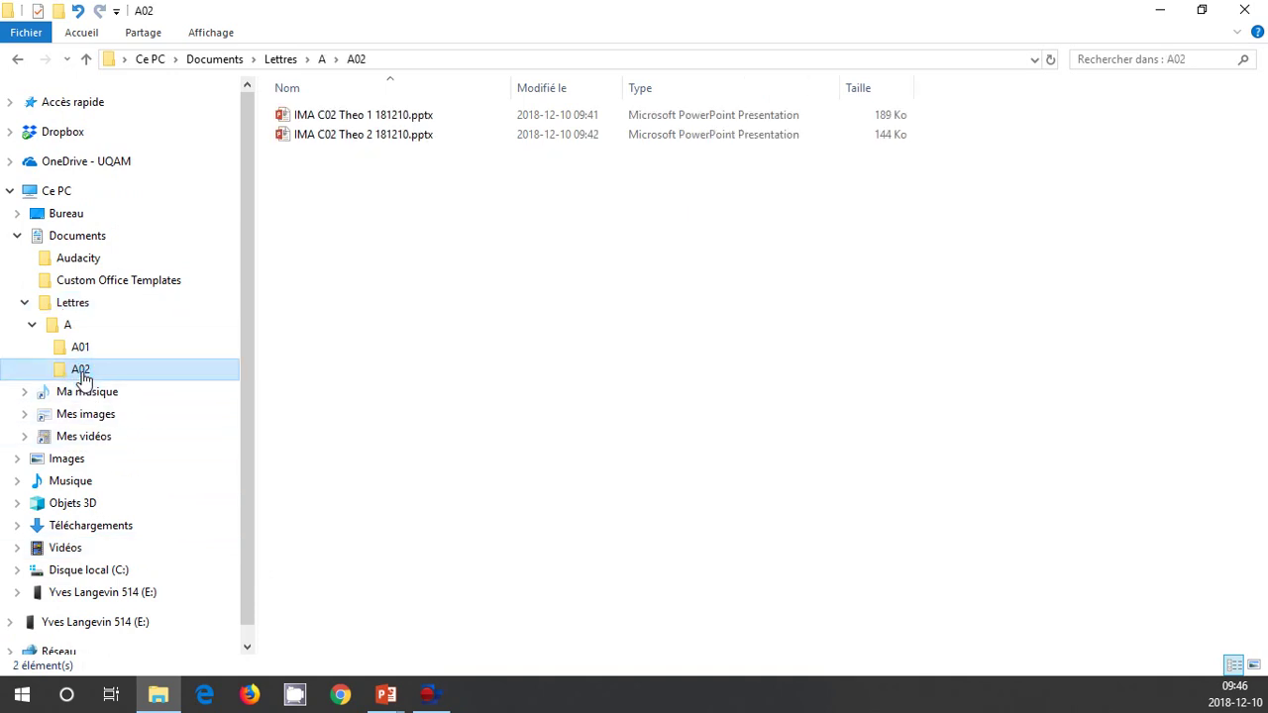
pyautogui.hotkey('ctrl', 'a')
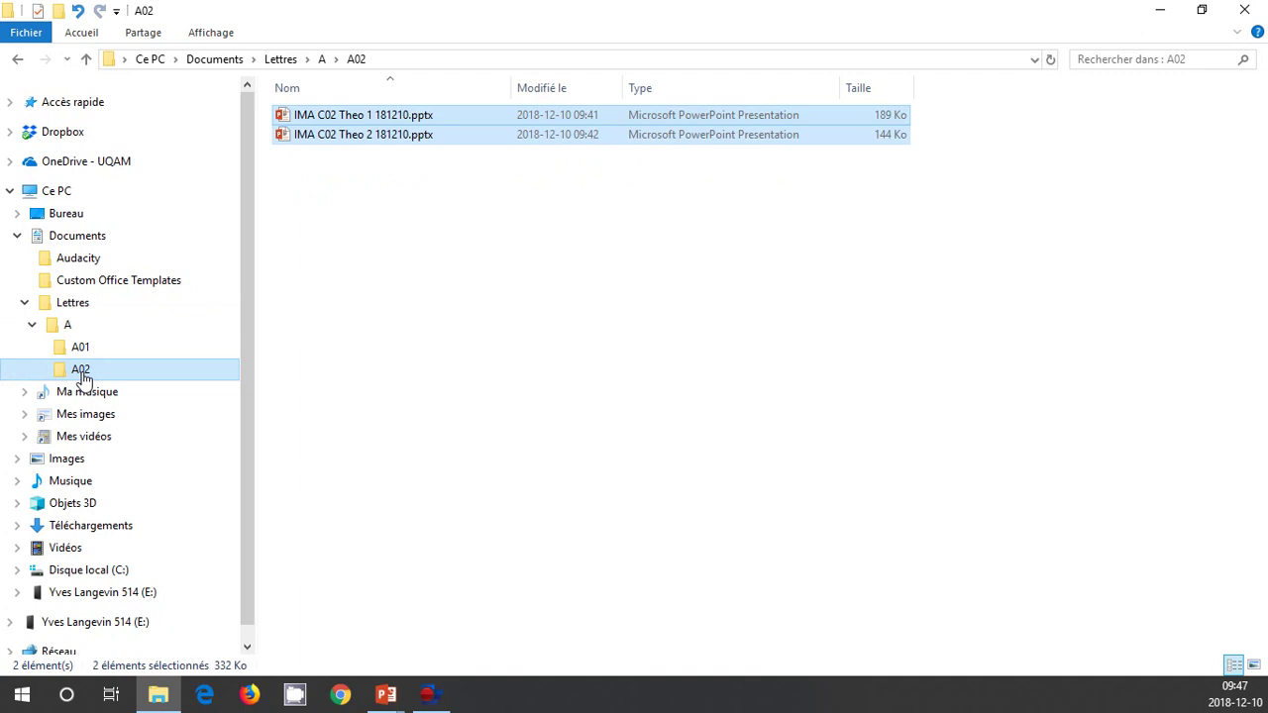
pyautogui.hotkey('ctrl', 'x')
pyautogui.click(67, 305)
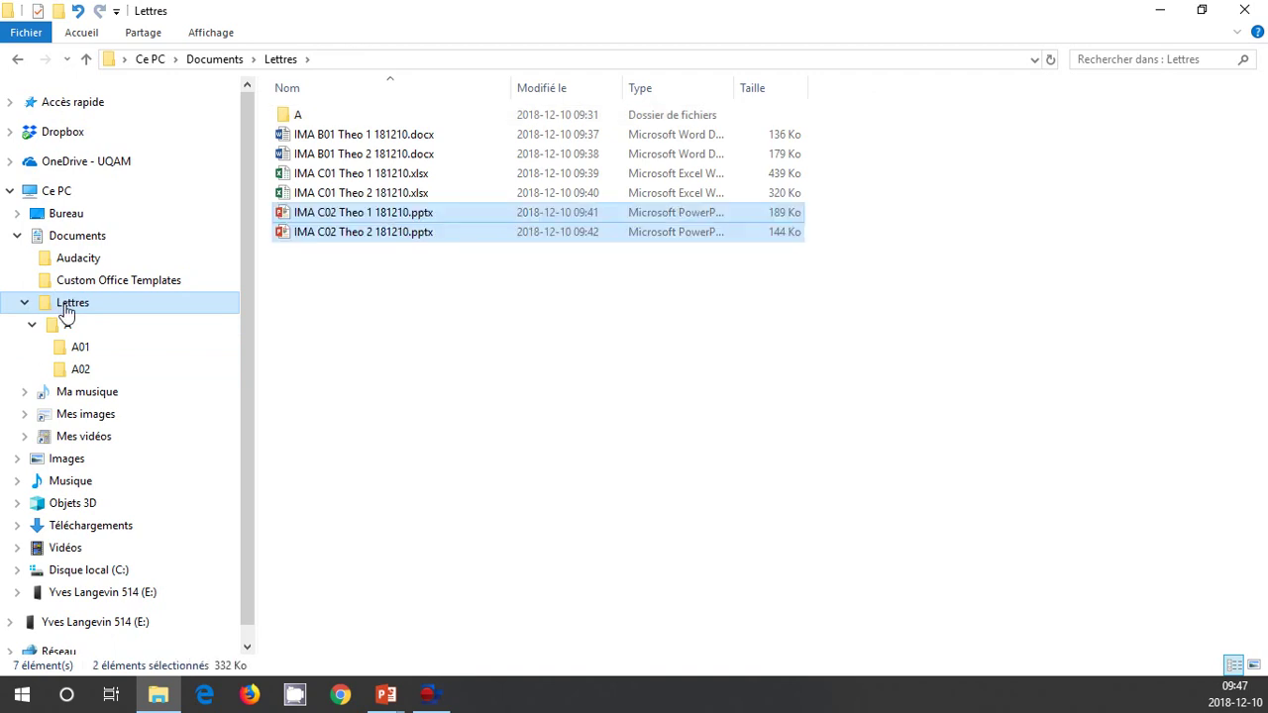
# Try to delete the emptied A02 folder from folder A
pyautogui.click(79, 372)
pyautogui.click(80, 373)
pyautogui.press('Return')
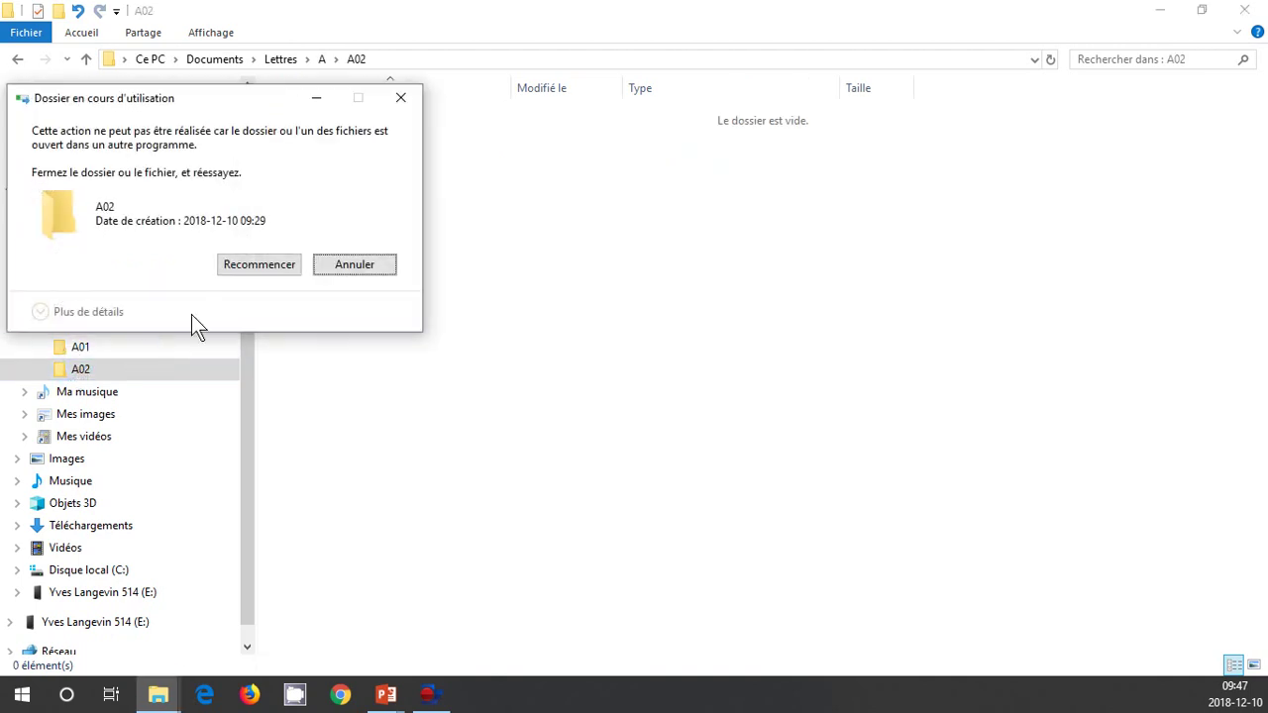
pyautogui.moveTo(232, 104); pyautogui.dragTo(626, 211)
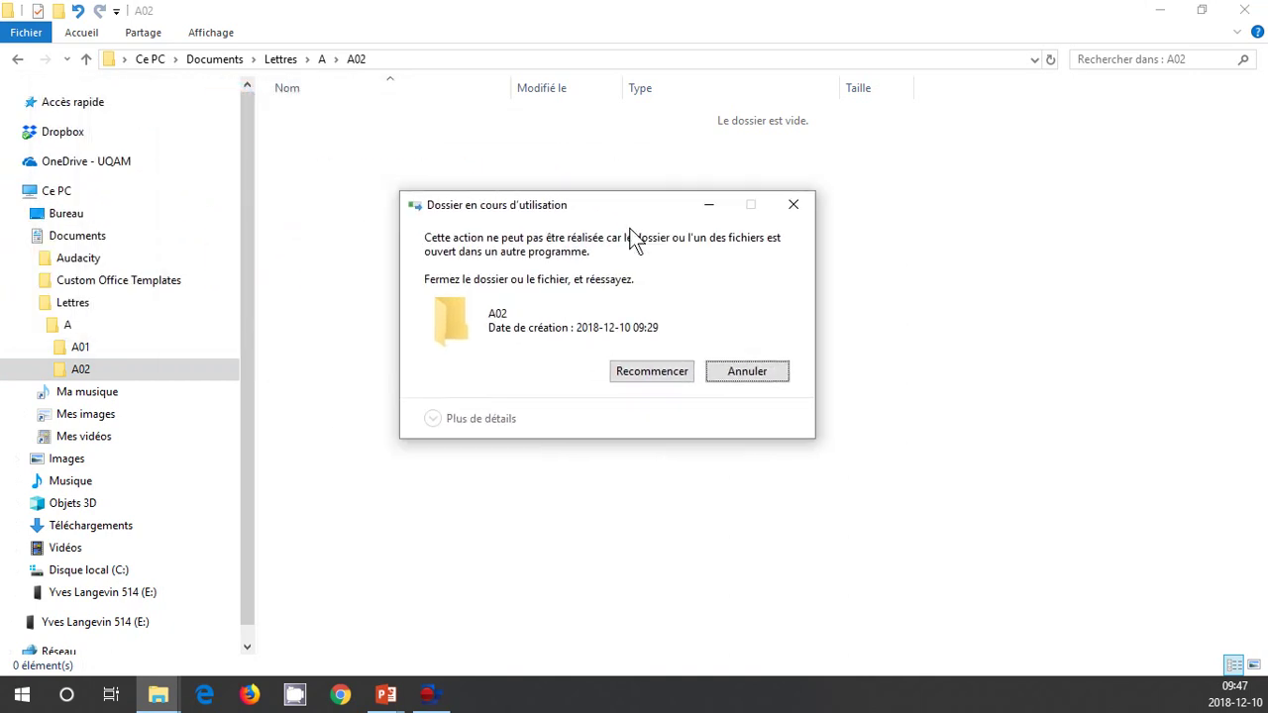
pyautogui.click(728, 375)
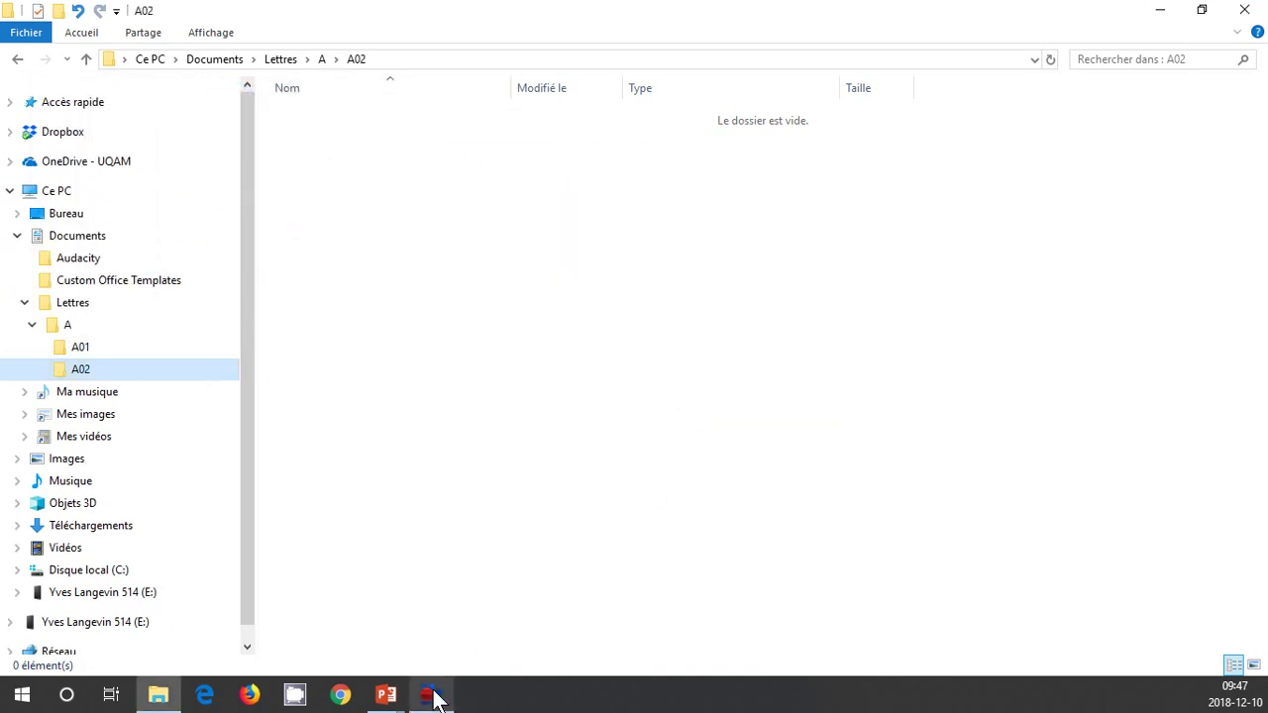
# Copy both JPG images from the A01 folder into Lettres and compare the contents of the two folders
pyautogui.click(84, 355)
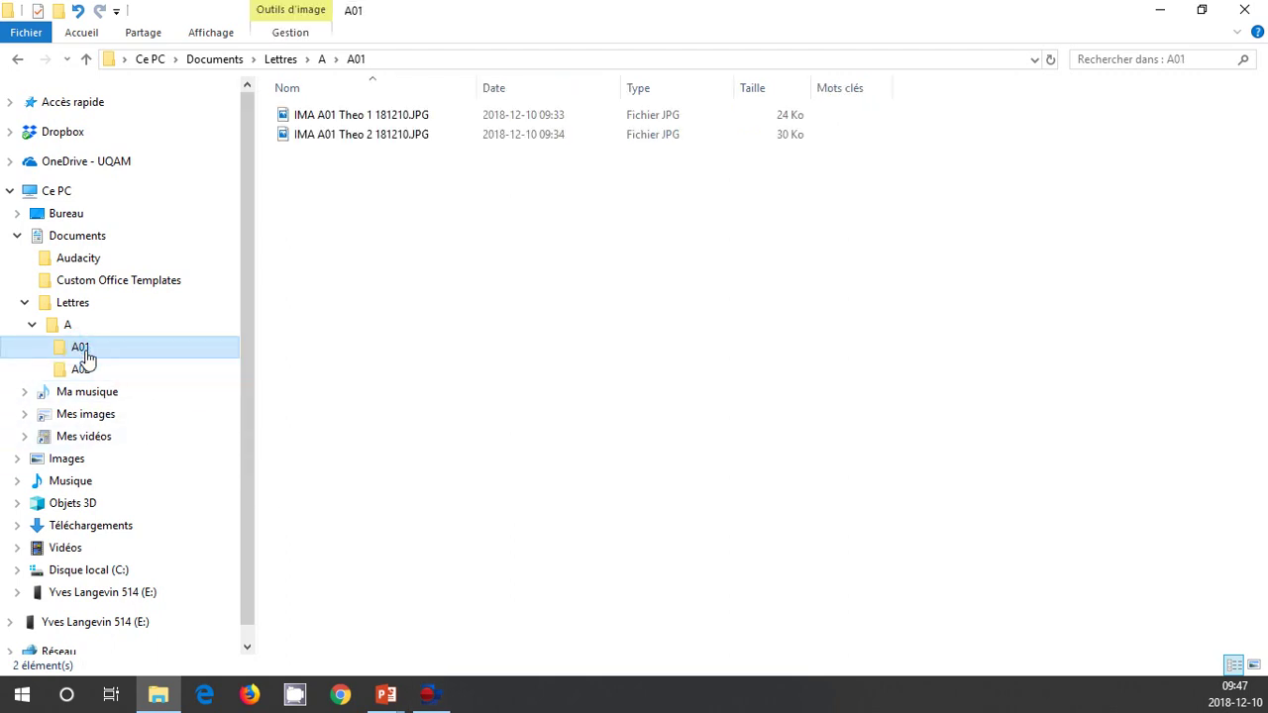
pyautogui.hotkey('ctrl', 'a')
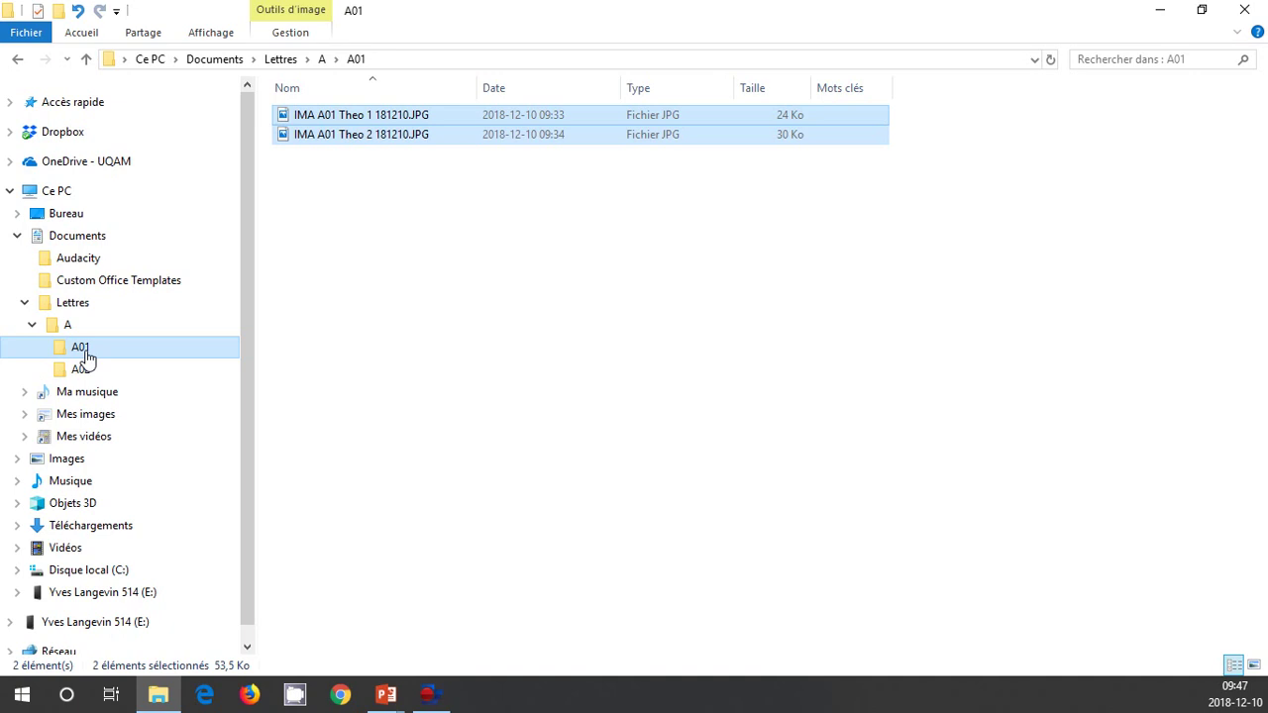
pyautogui.click(83, 313)
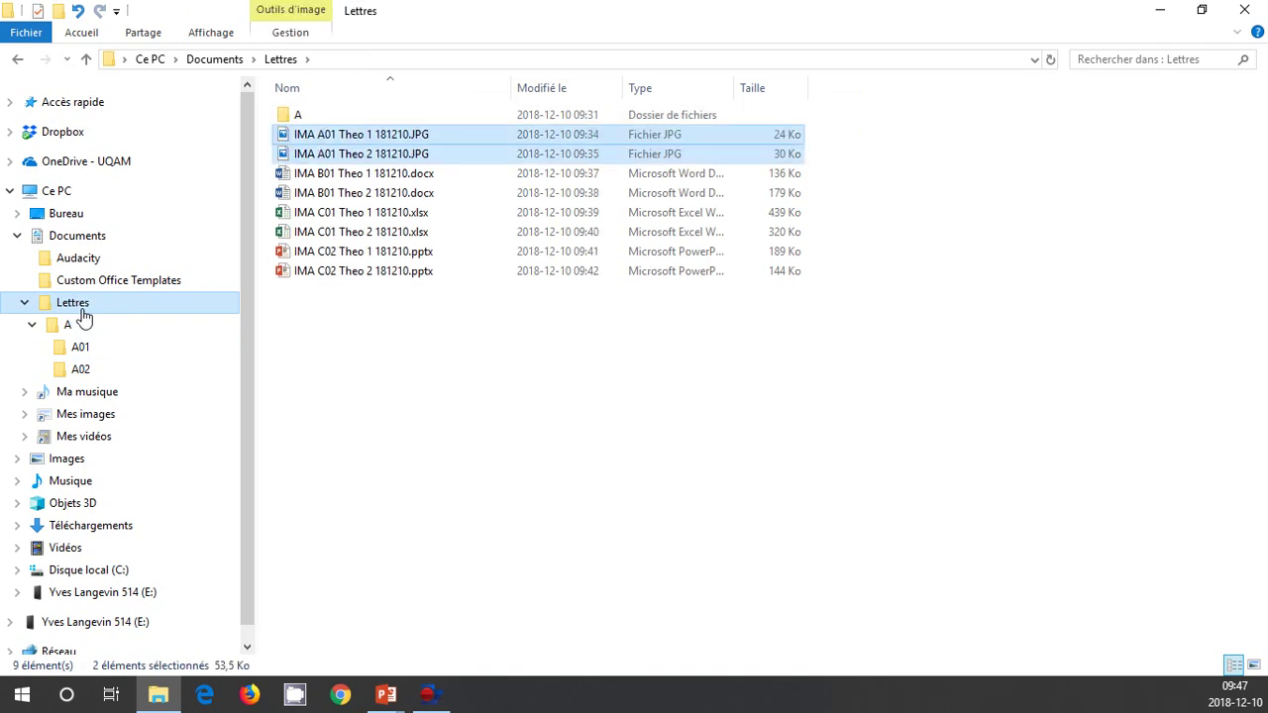
pyautogui.click(78, 348)
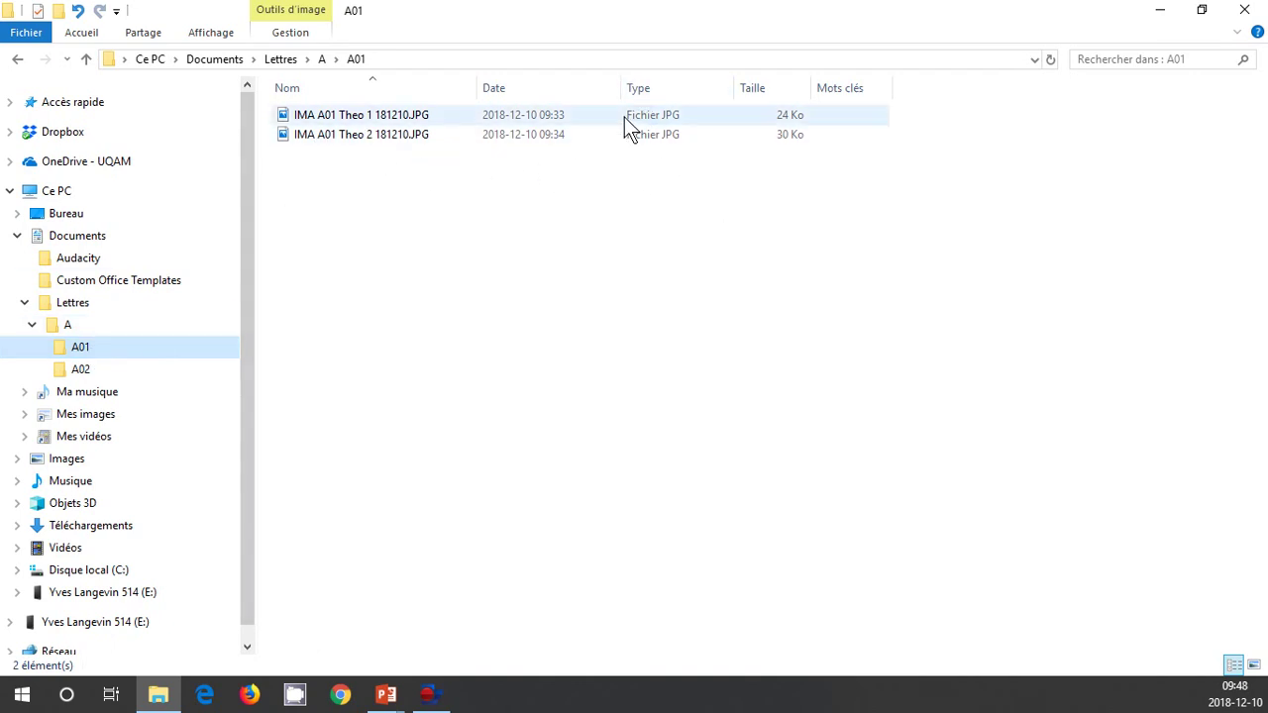
pyautogui.click(85, 309)
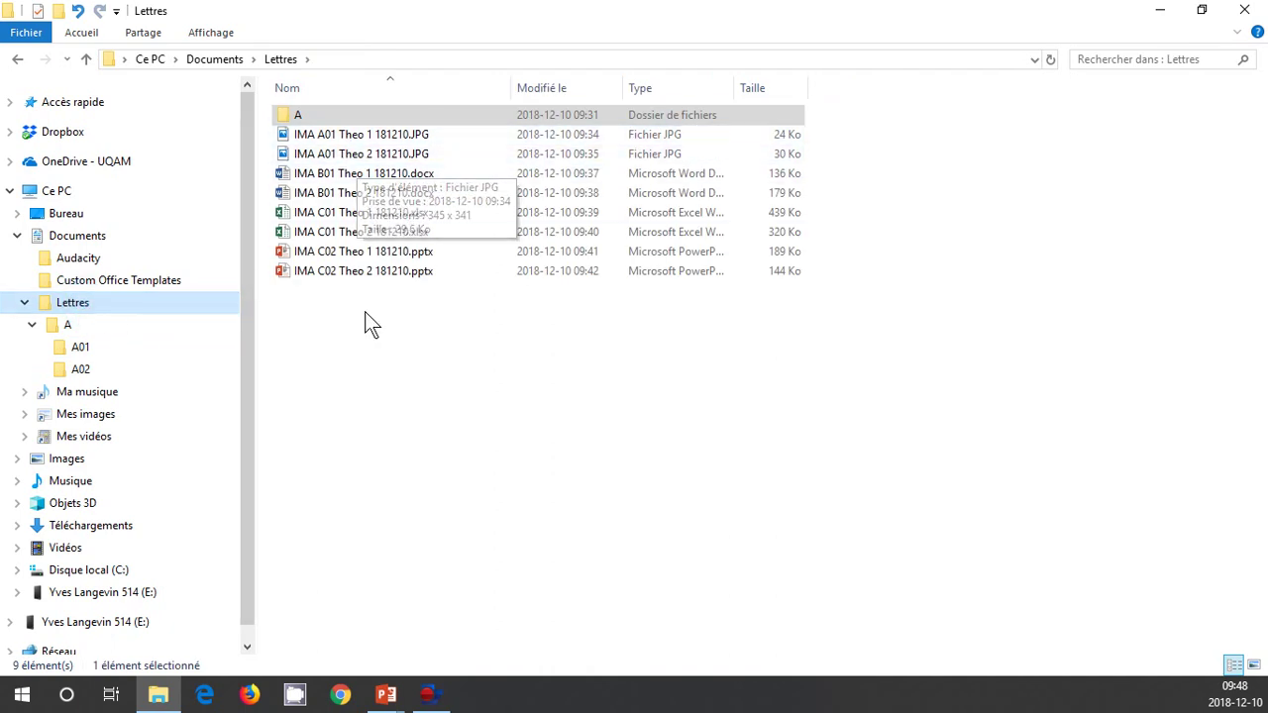
pyautogui.click(100, 347)
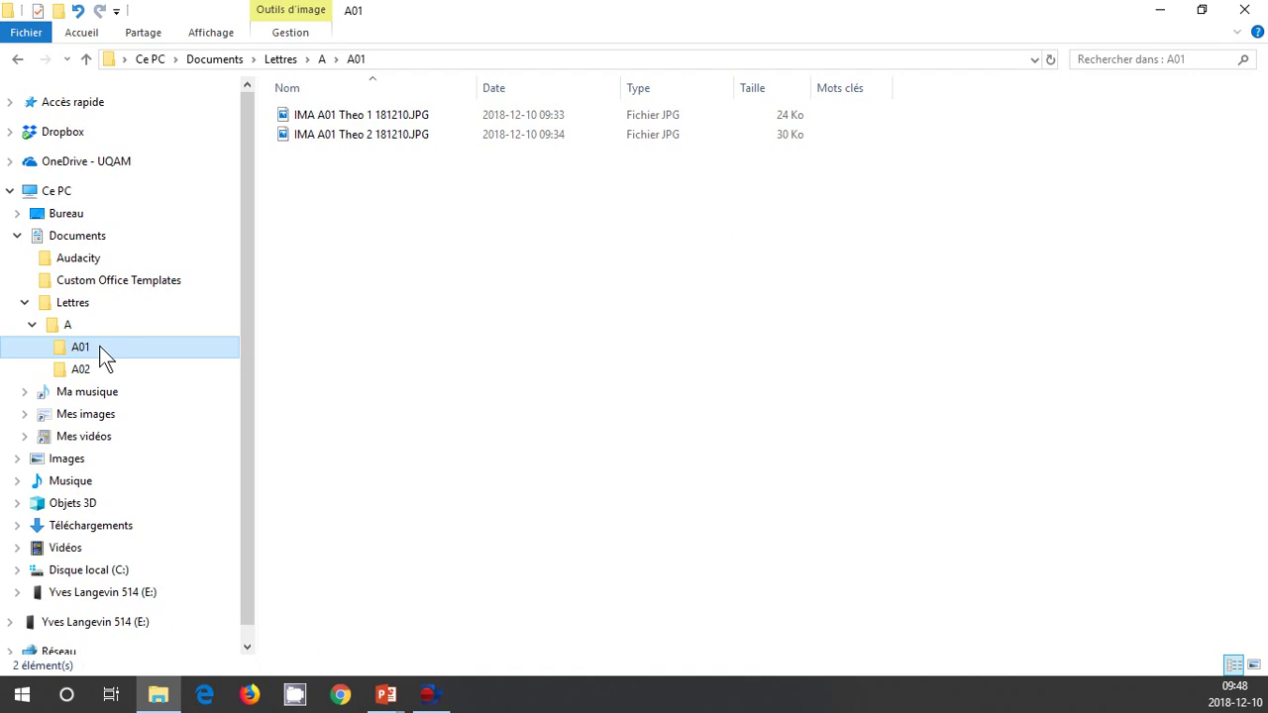
# Try to delete folder A together with its A01 and A02 subfolders
pyautogui.click(64, 327)
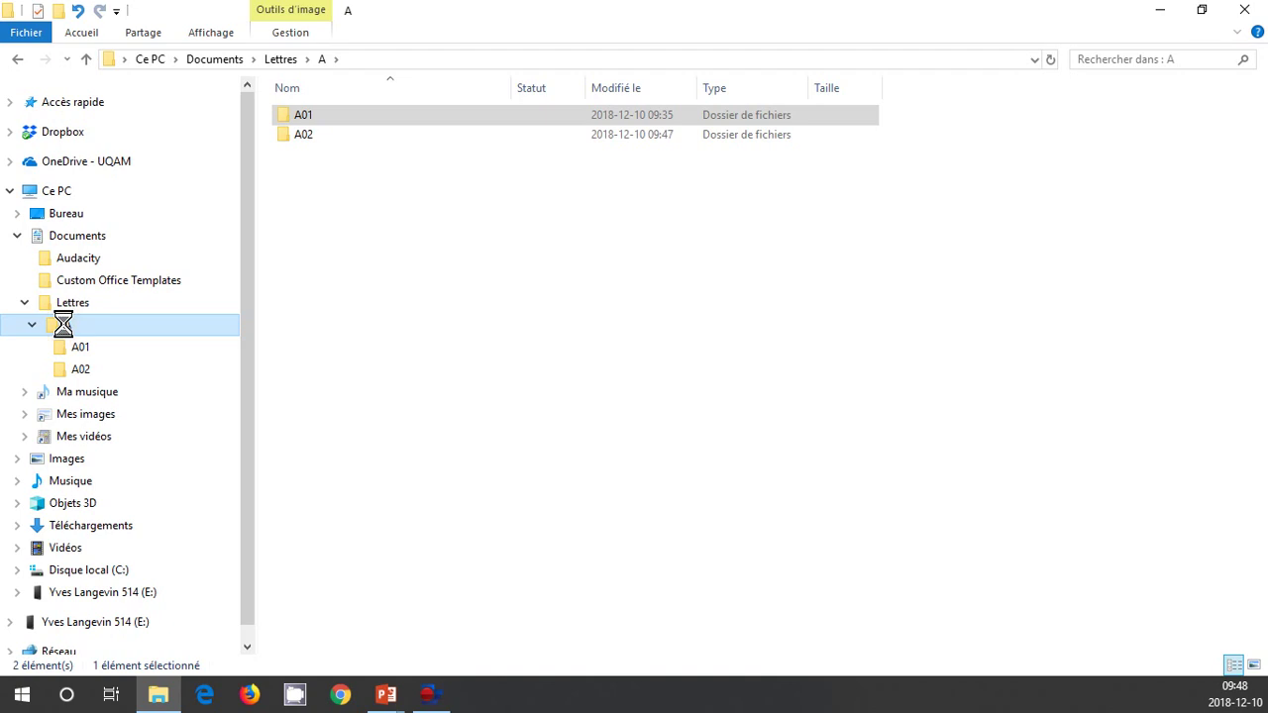
pyautogui.rightClick(64, 330)
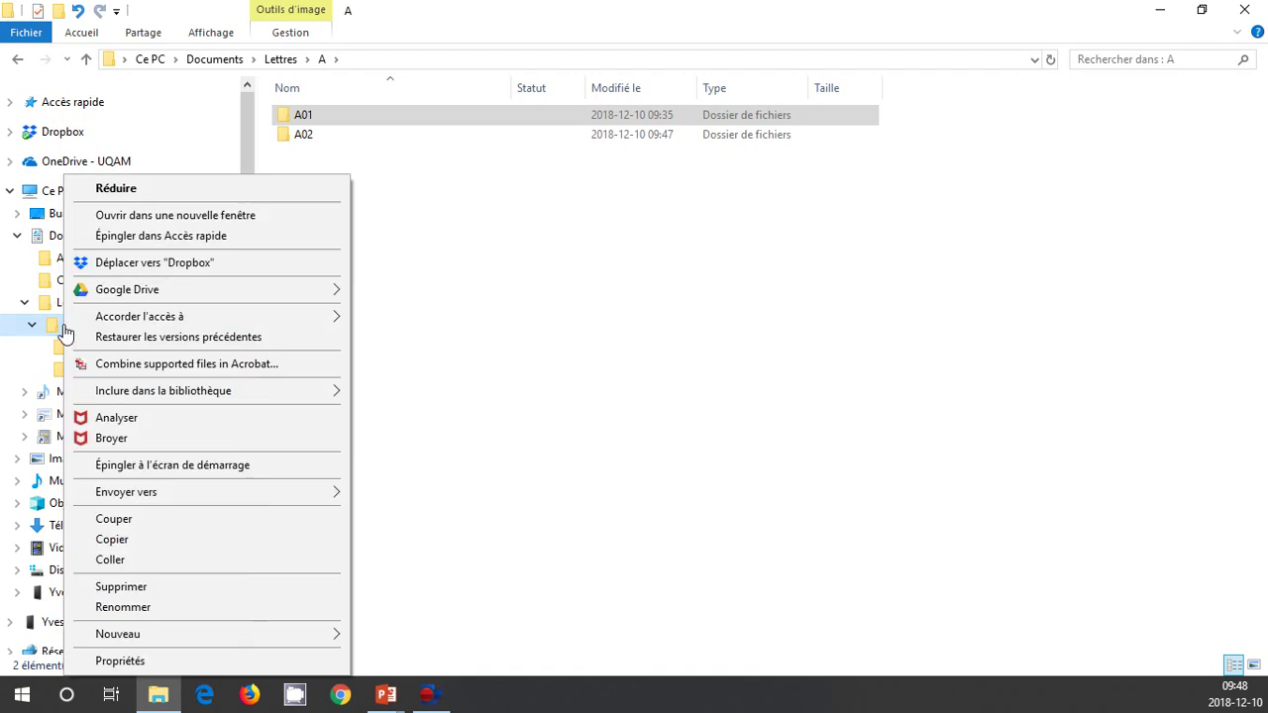
pyautogui.click(124, 588)
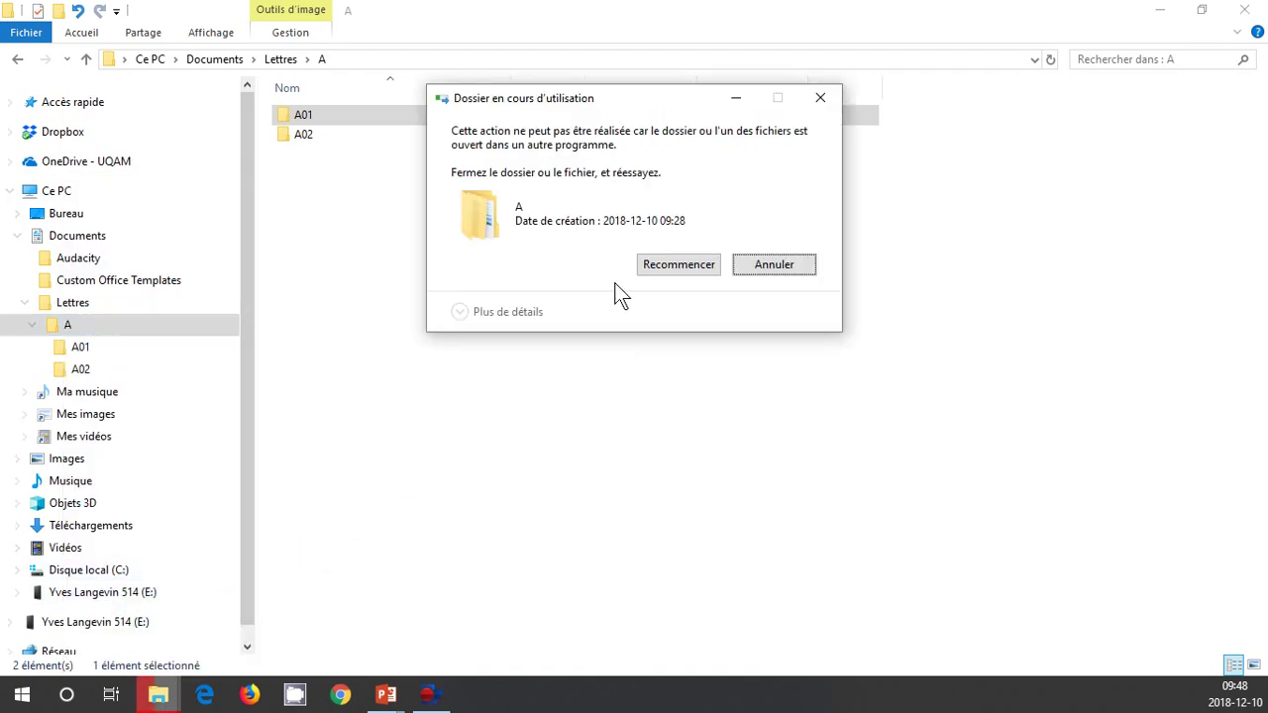
pyautogui.moveTo(625, 104); pyautogui.dragTo(717, 183)
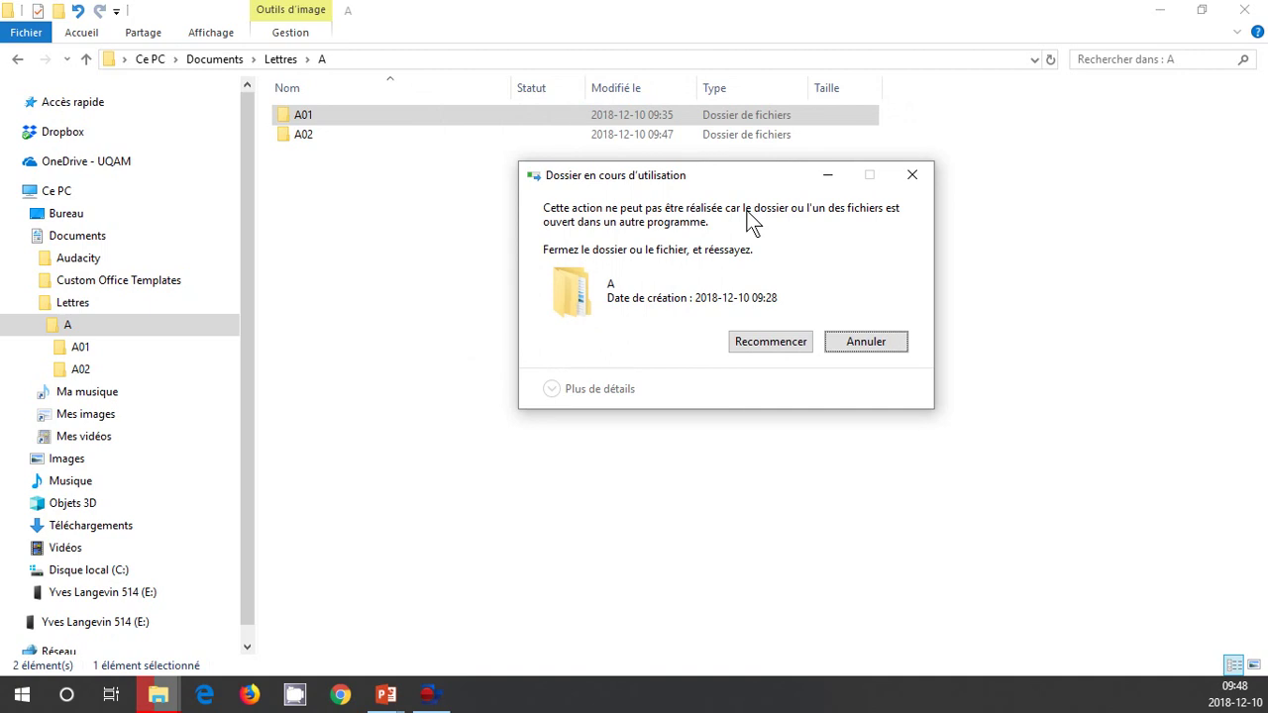
pyautogui.click(912, 177)
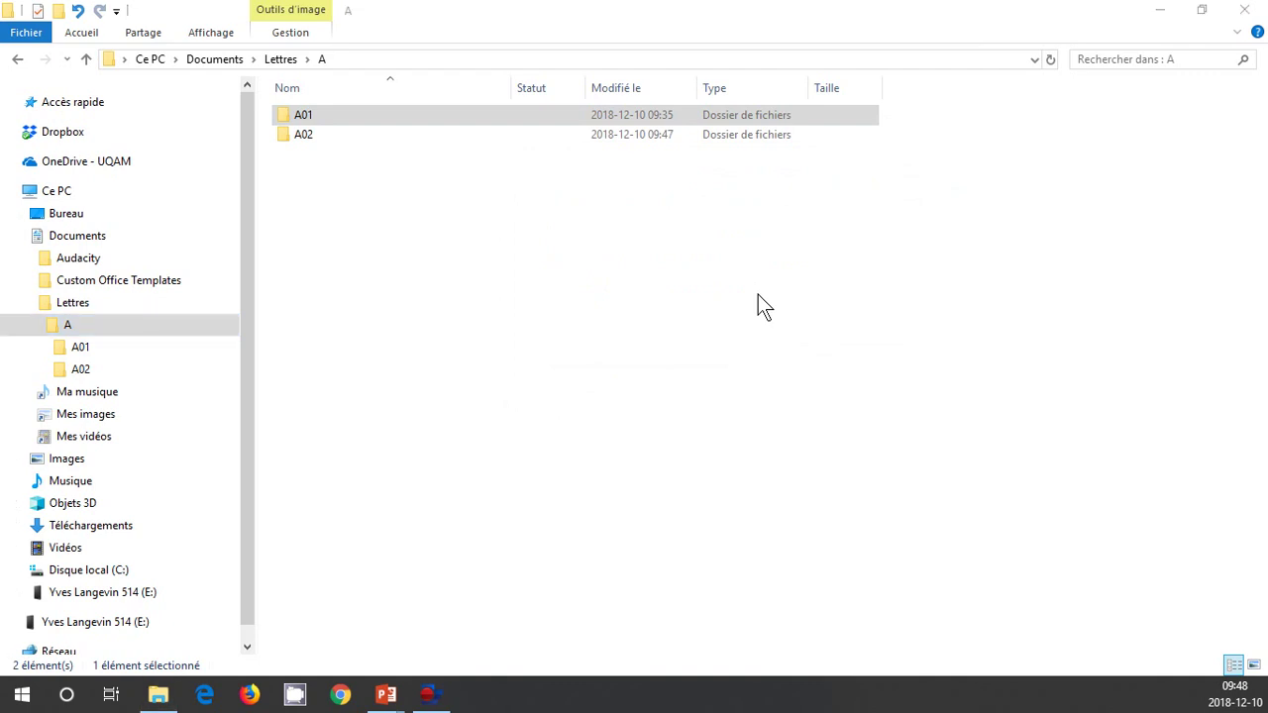
pyautogui.hotkey('alt', 'Tab')
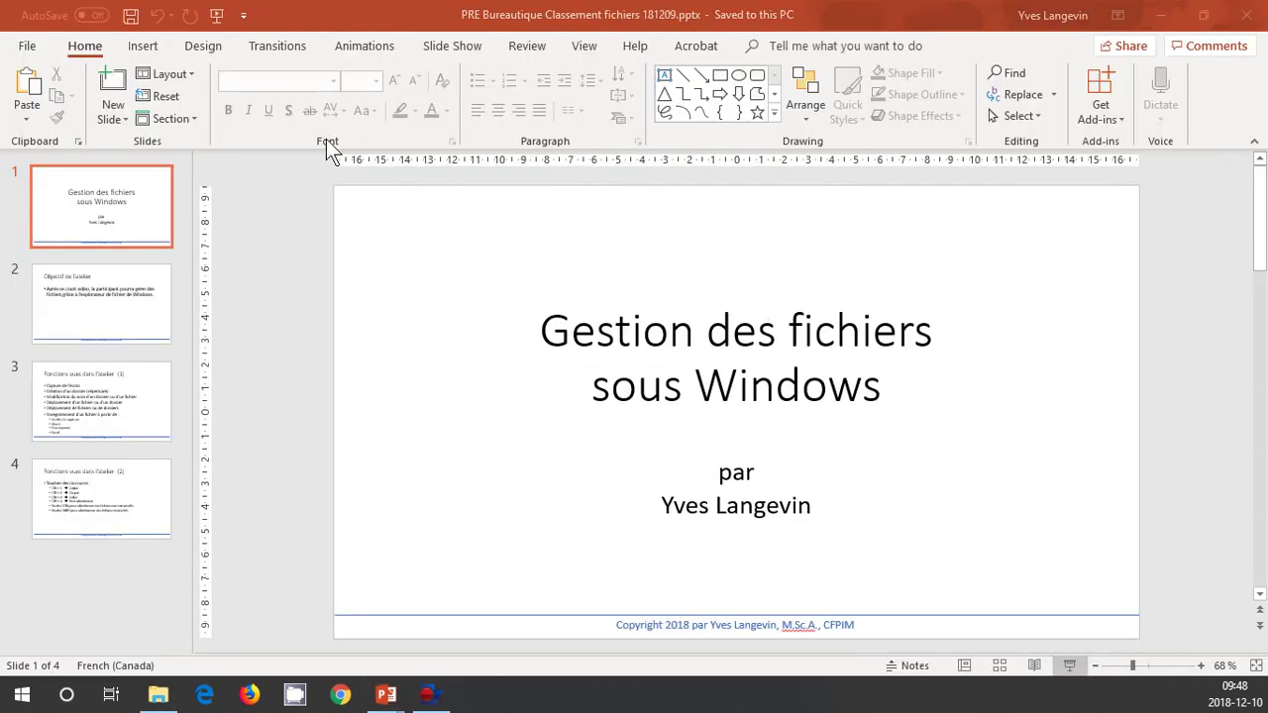
pyautogui.press('F5')
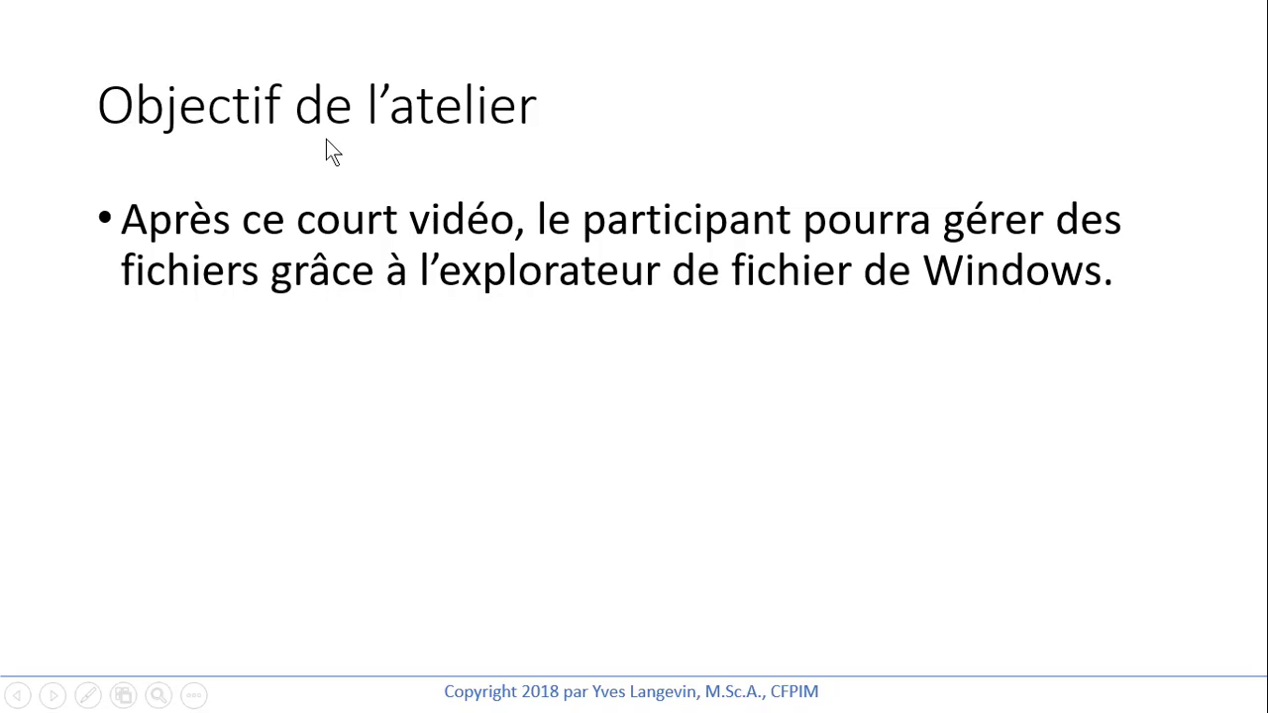
pyautogui.hotkey('alt', 'Tab')
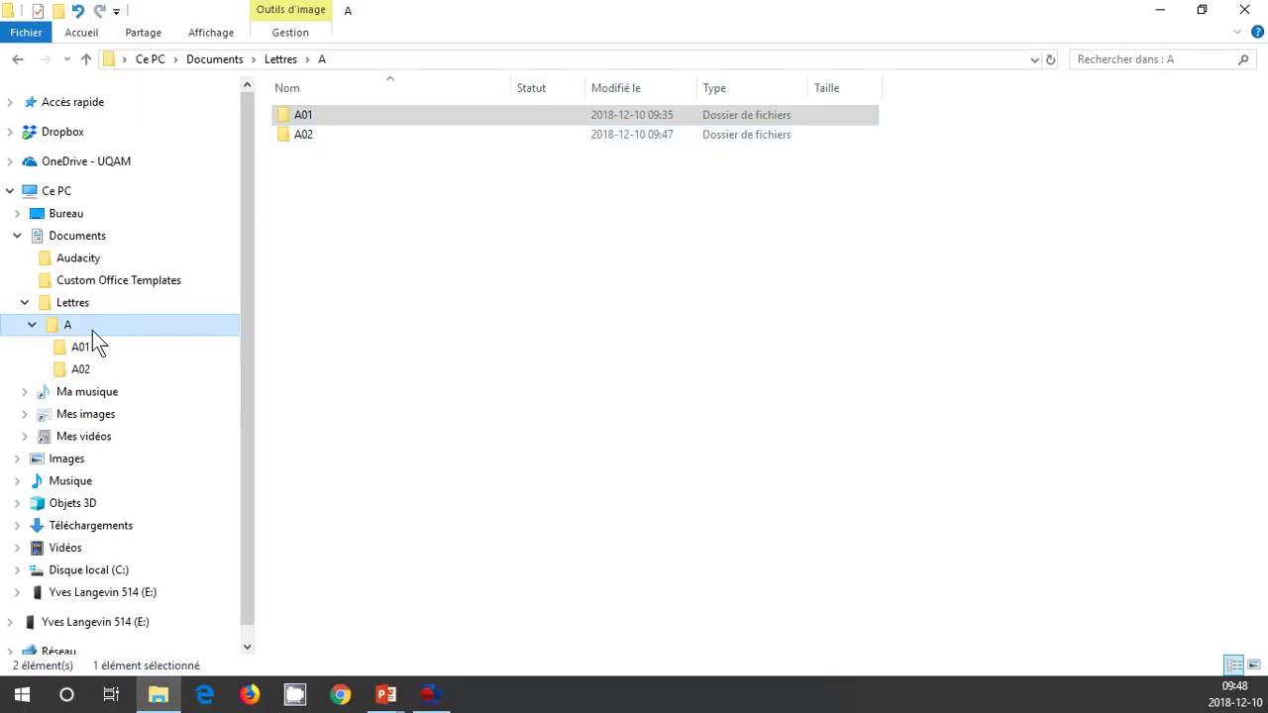
# Widen the Type column in the Lettres folder to show full type names and sort the contents by name in descending order
pyautogui.click(74, 303)
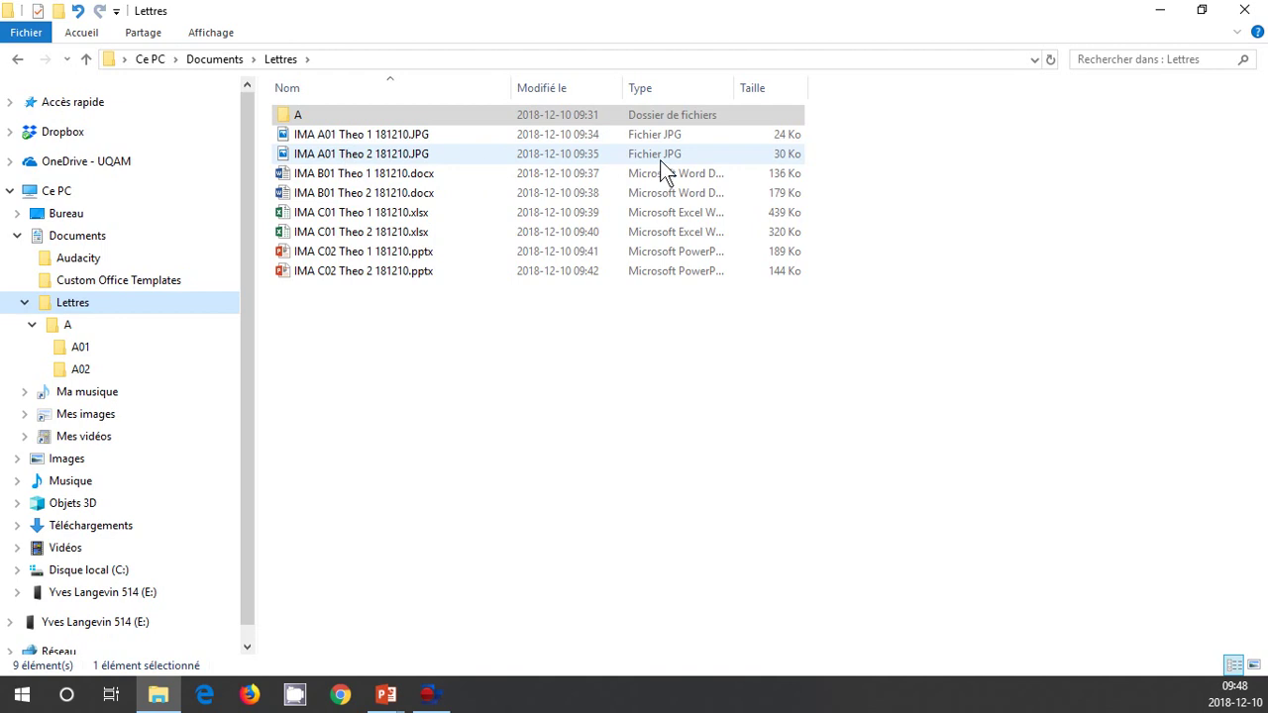
pyautogui.moveTo(736, 86); pyautogui.dragTo(829, 85)
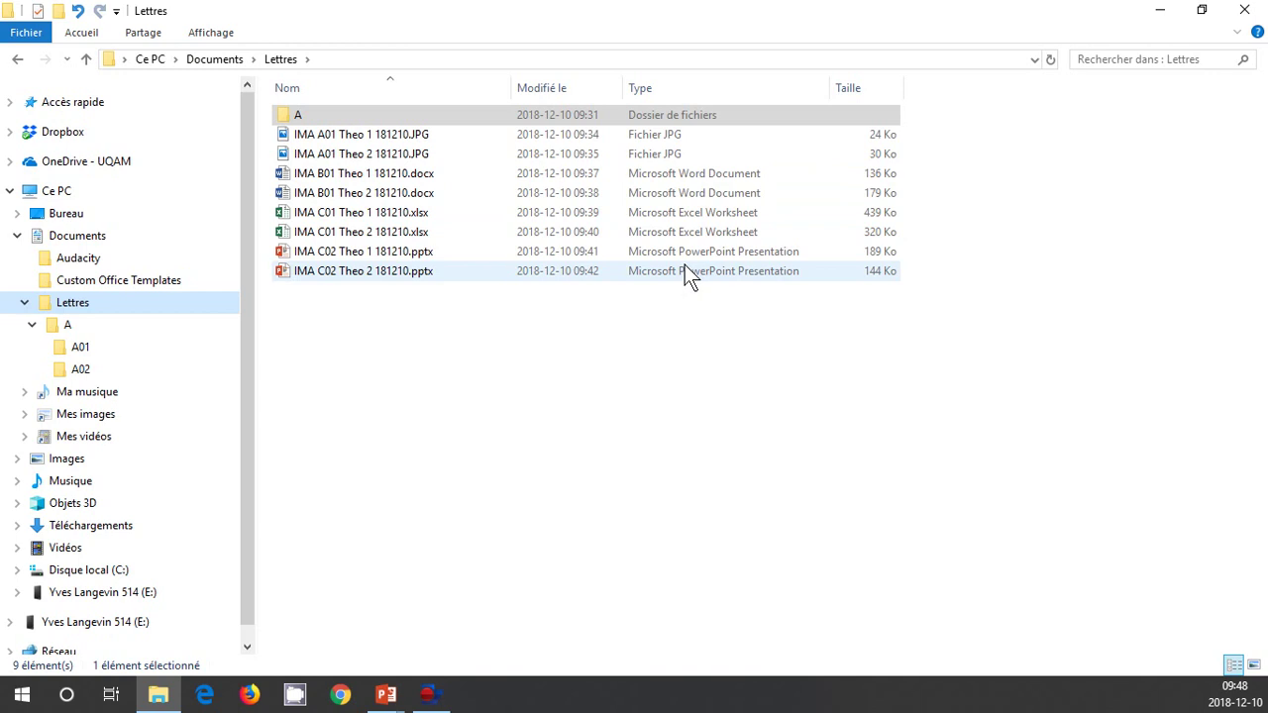
pyautogui.click(391, 88)
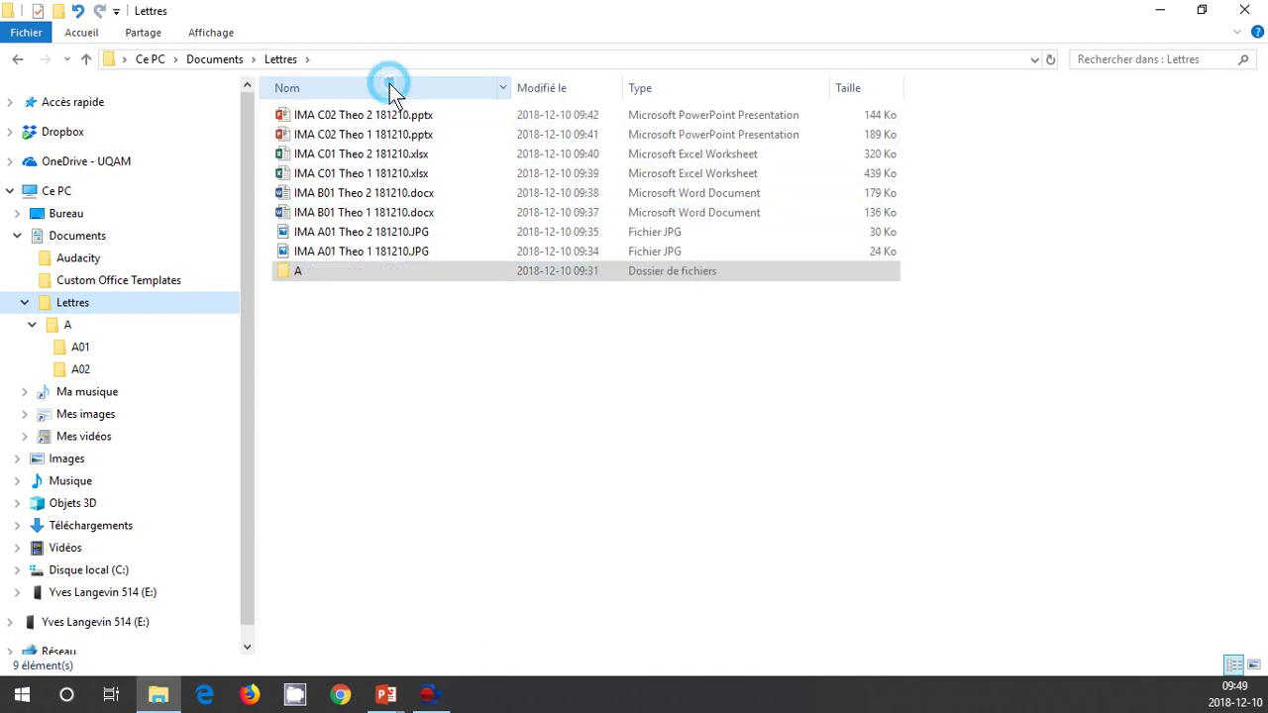
pyautogui.click(392, 87)
pyautogui.click(392, 88)
pyautogui.click(392, 87)
pyautogui.click(391, 87)
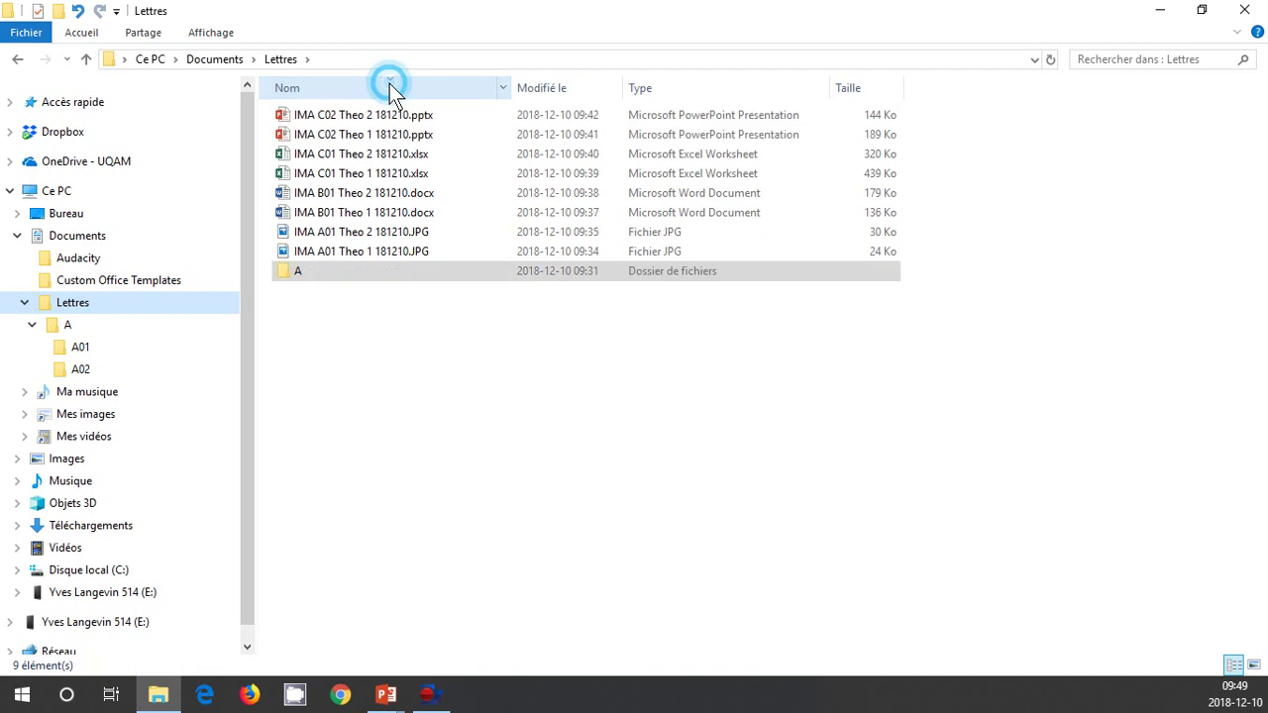
# Sort the contents of the Lettres folder by modification date, newest first
pyautogui.click(567, 87)
pyautogui.click(568, 87)
pyautogui.click(567, 87)
pyautogui.click(567, 88)
pyautogui.click(568, 87)
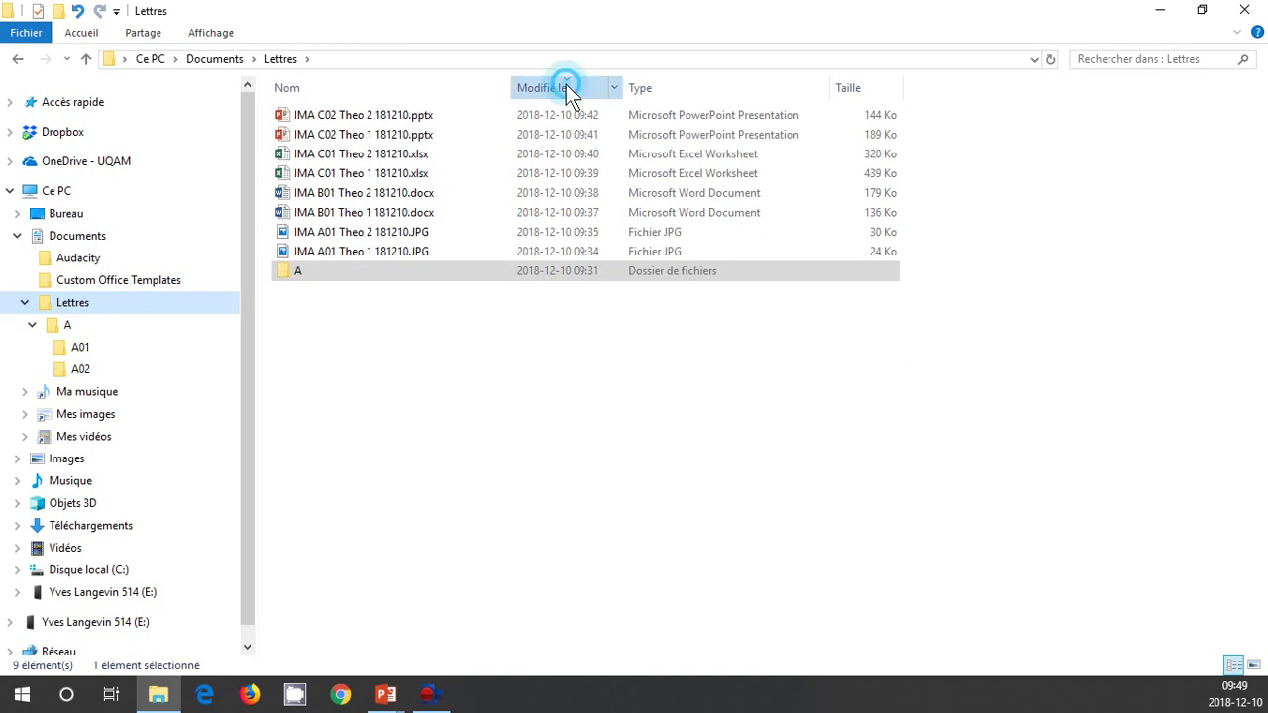
# Sort the contents of the Lettres folder by type in descending order
pyautogui.click(567, 87)
pyautogui.click(644, 89)
pyautogui.click(649, 94)
pyautogui.click(646, 91)
pyautogui.click(646, 92)
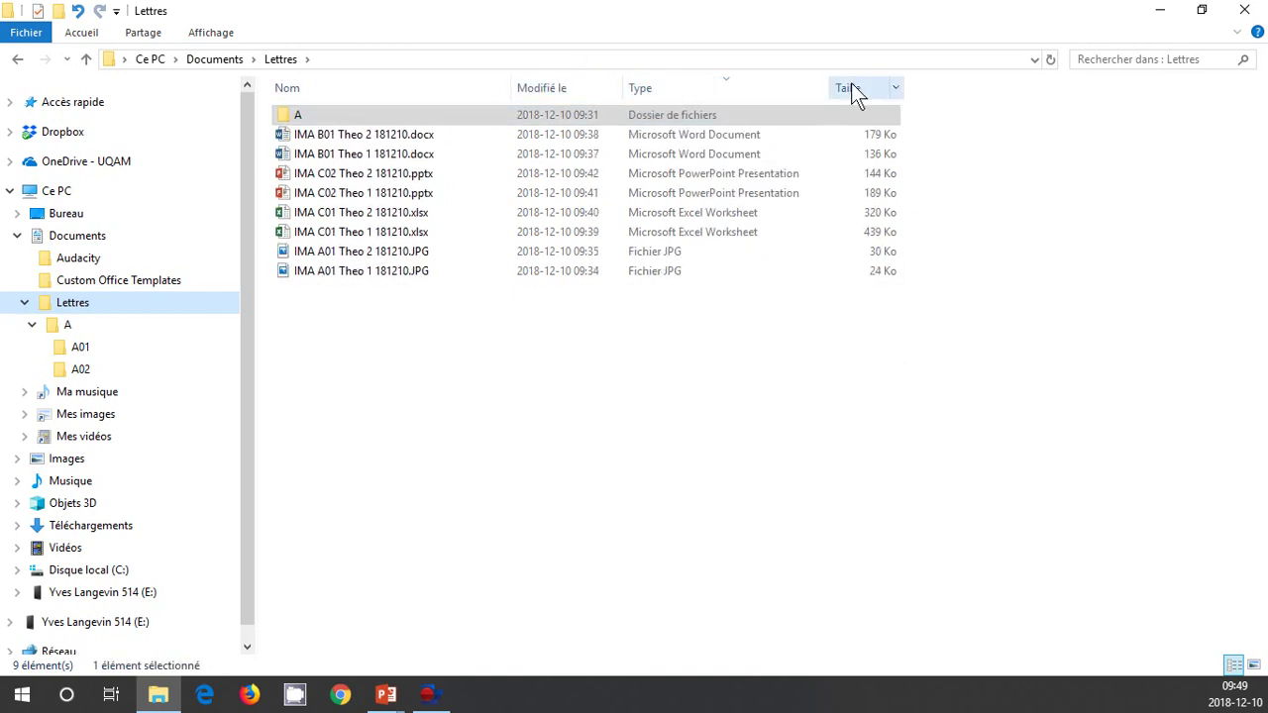
# Sort the contents of the Lettres folder by size, from smallest to largest
pyautogui.click(849, 87)
pyautogui.click(854, 89)
pyautogui.click(857, 92)
pyautogui.click(856, 92)
pyautogui.click(857, 92)
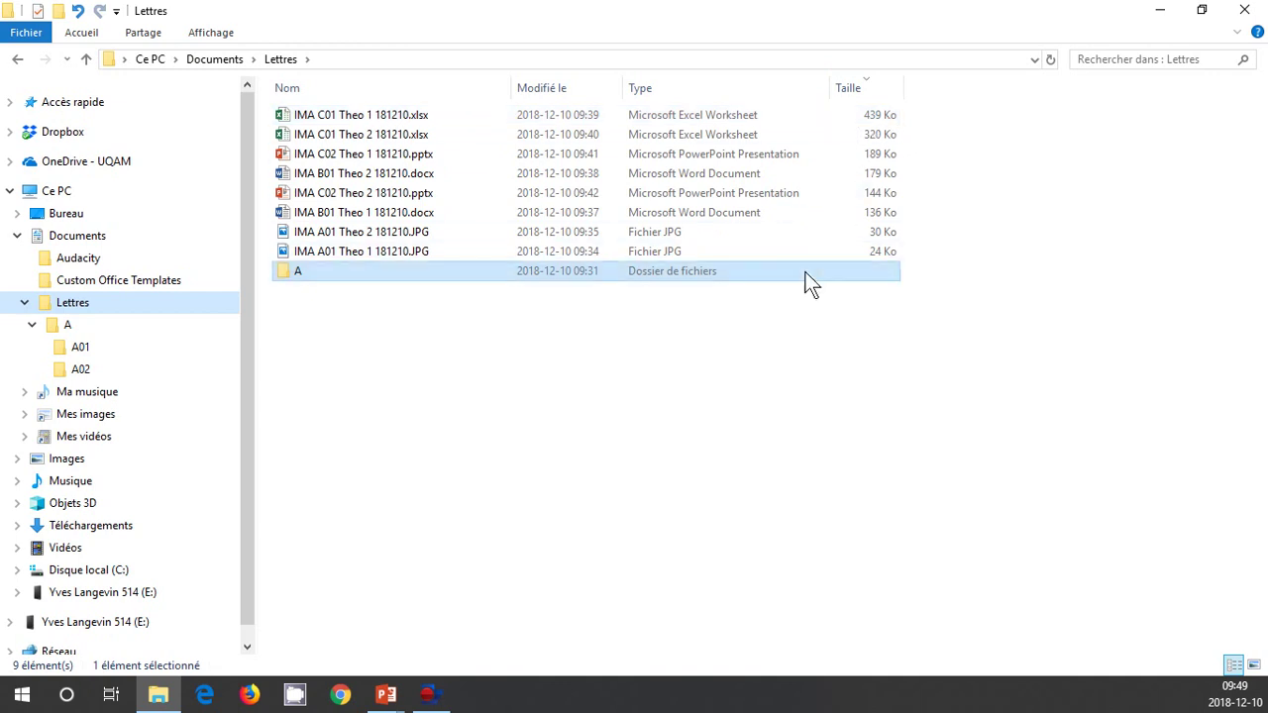
pyautogui.click(860, 93)
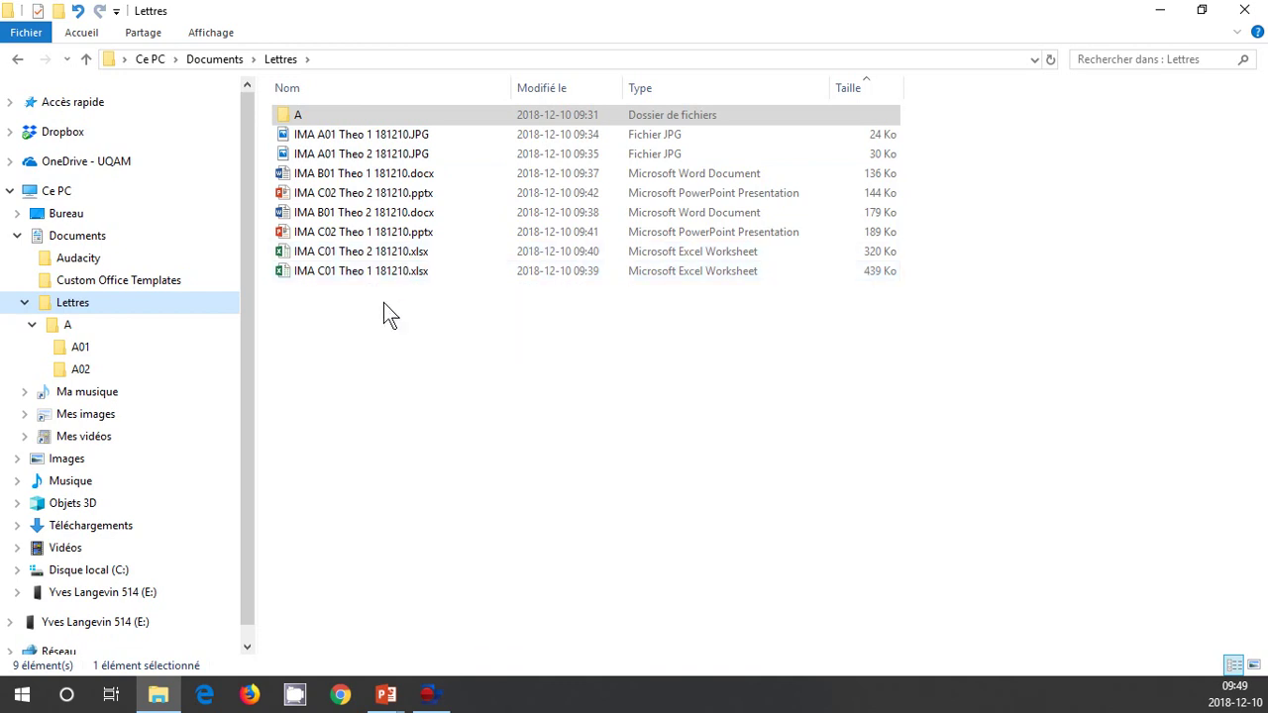
# Select everything in the Lettres folder at once, including folder A, and clear the selection
pyautogui.click(361, 135)
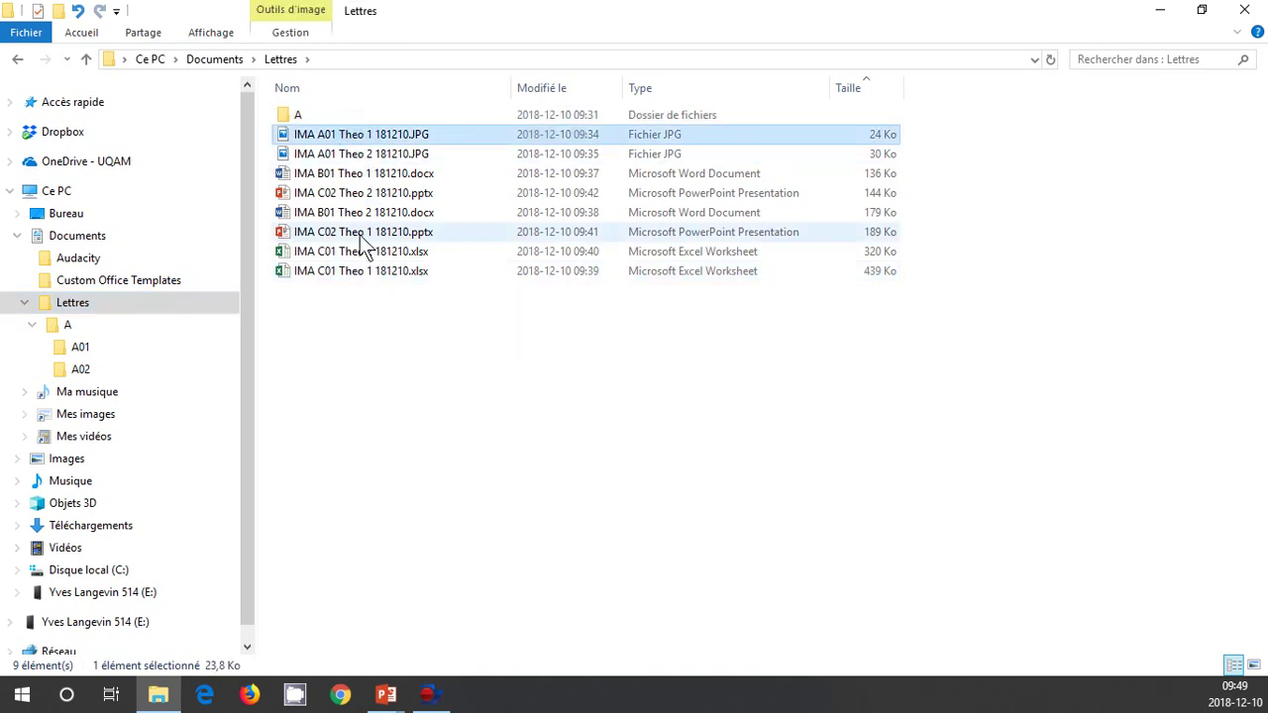
pyautogui.hotkey('ctrl', 'a')
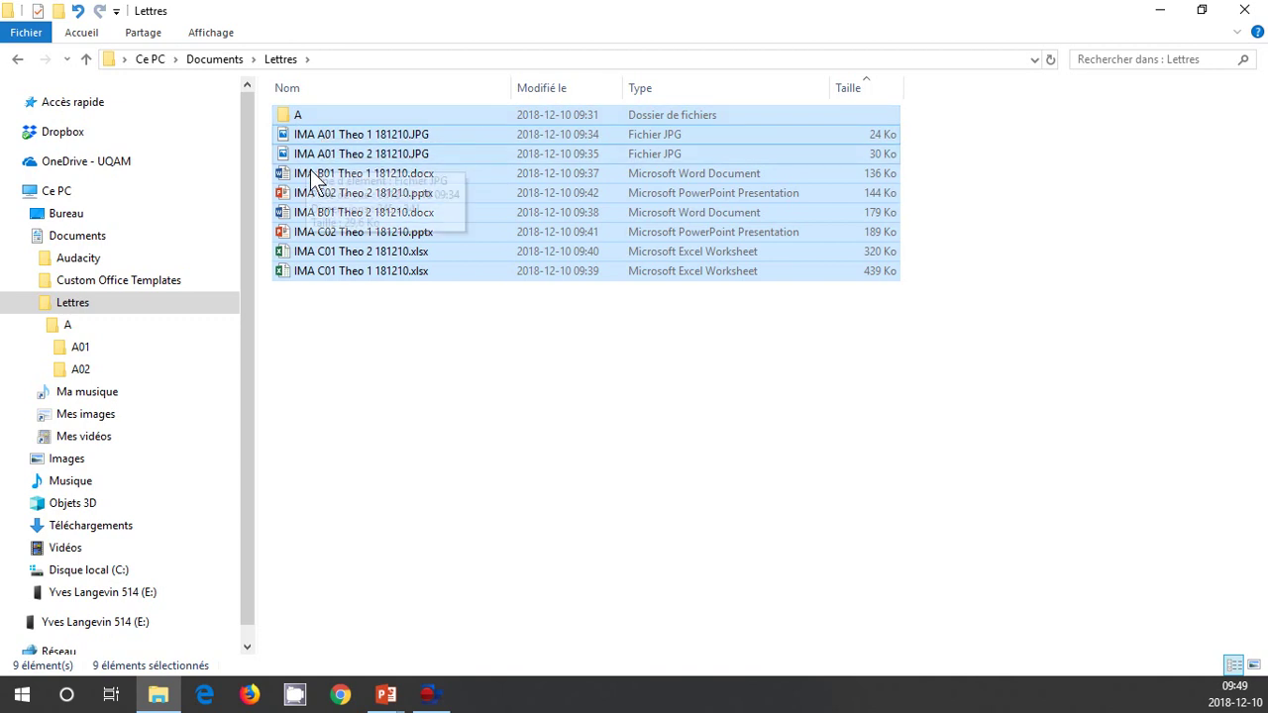
pyautogui.click(334, 350)
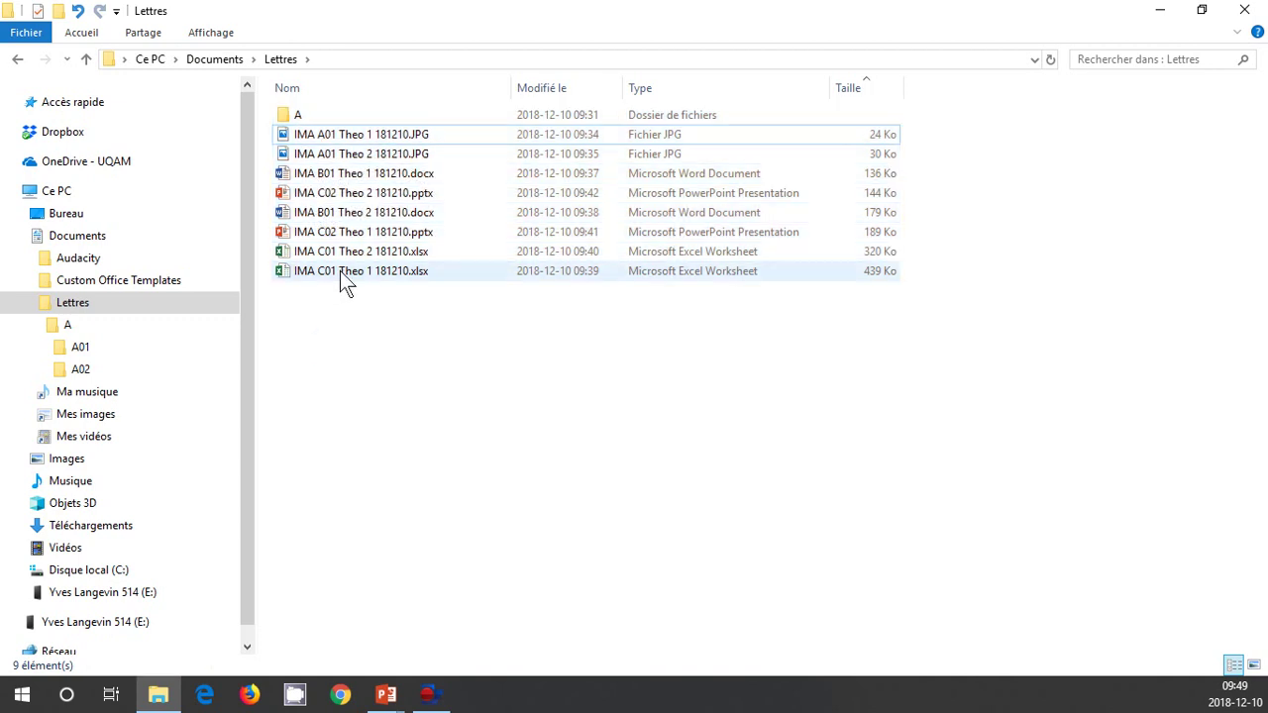
pyautogui.click(348, 139)
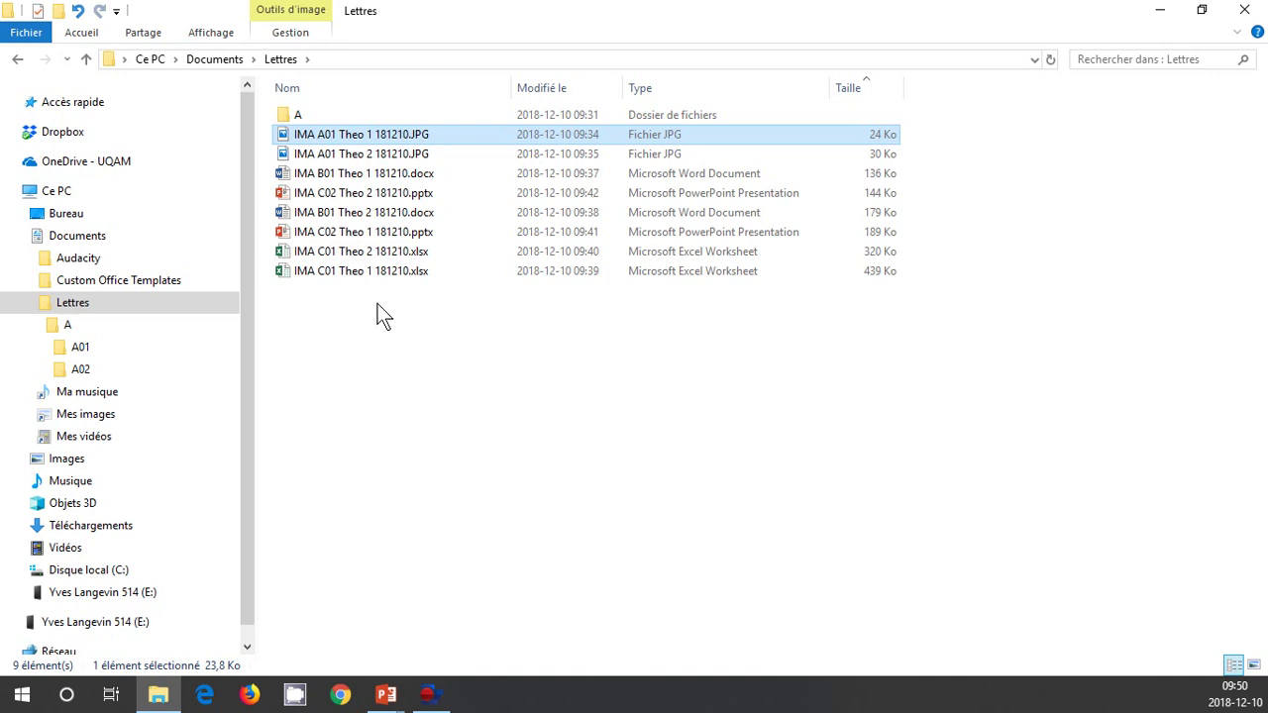
pyautogui.click(362, 137)
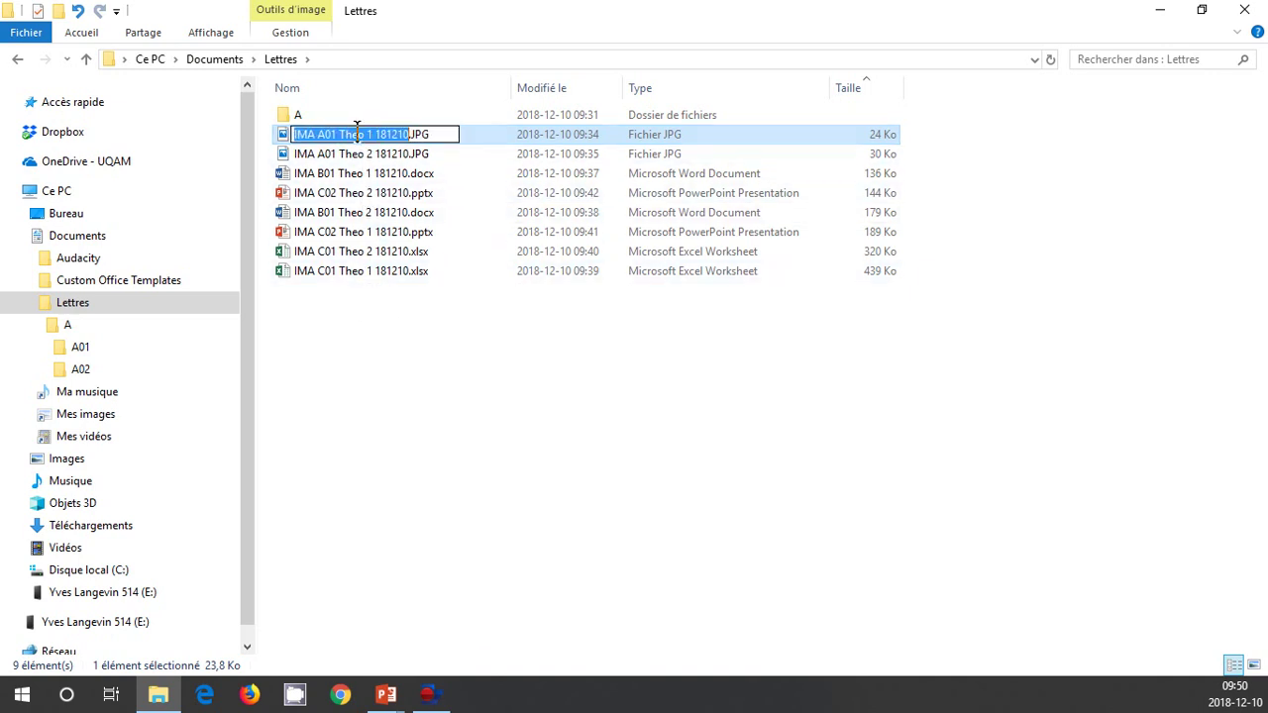
pyautogui.click(356, 378)
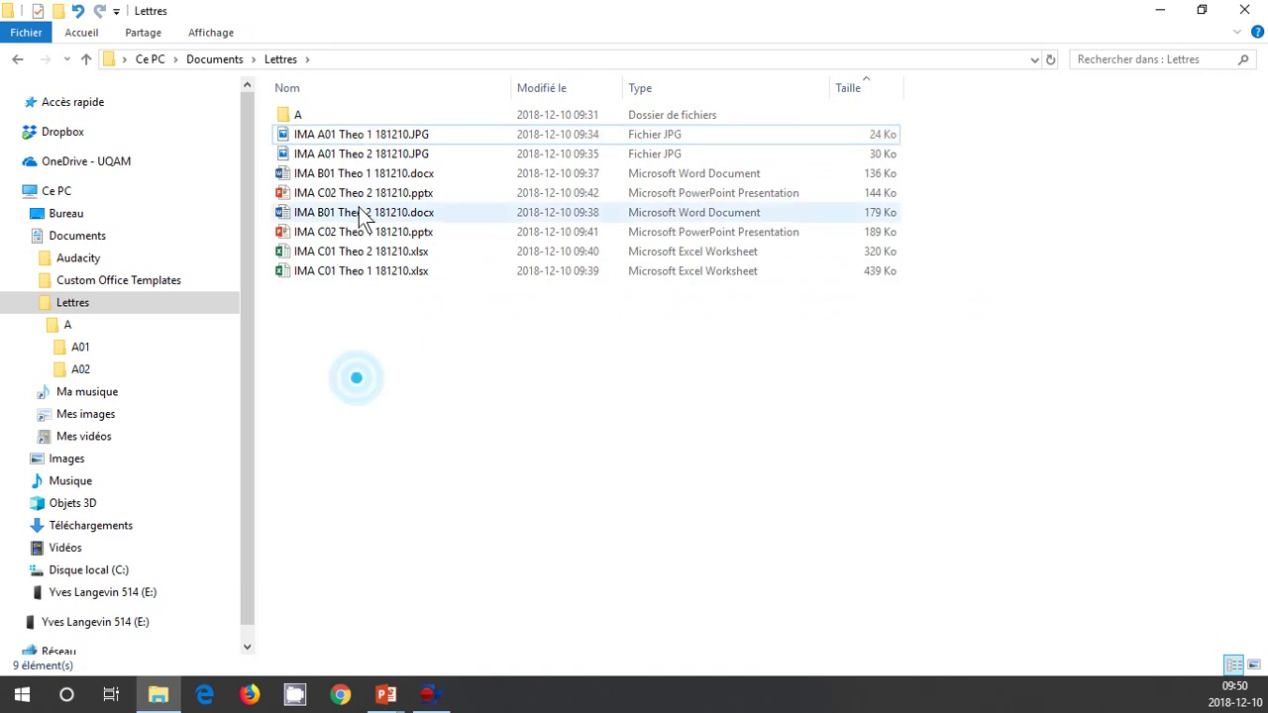
# Select several ranges of consecutive files in Lettres, ending with all eight files without folder A, and clear the selection
pyautogui.click(346, 135)
pyautogui.keyDown('shift'); pyautogui.click(353, 272); pyautogui.keyUp('shift')
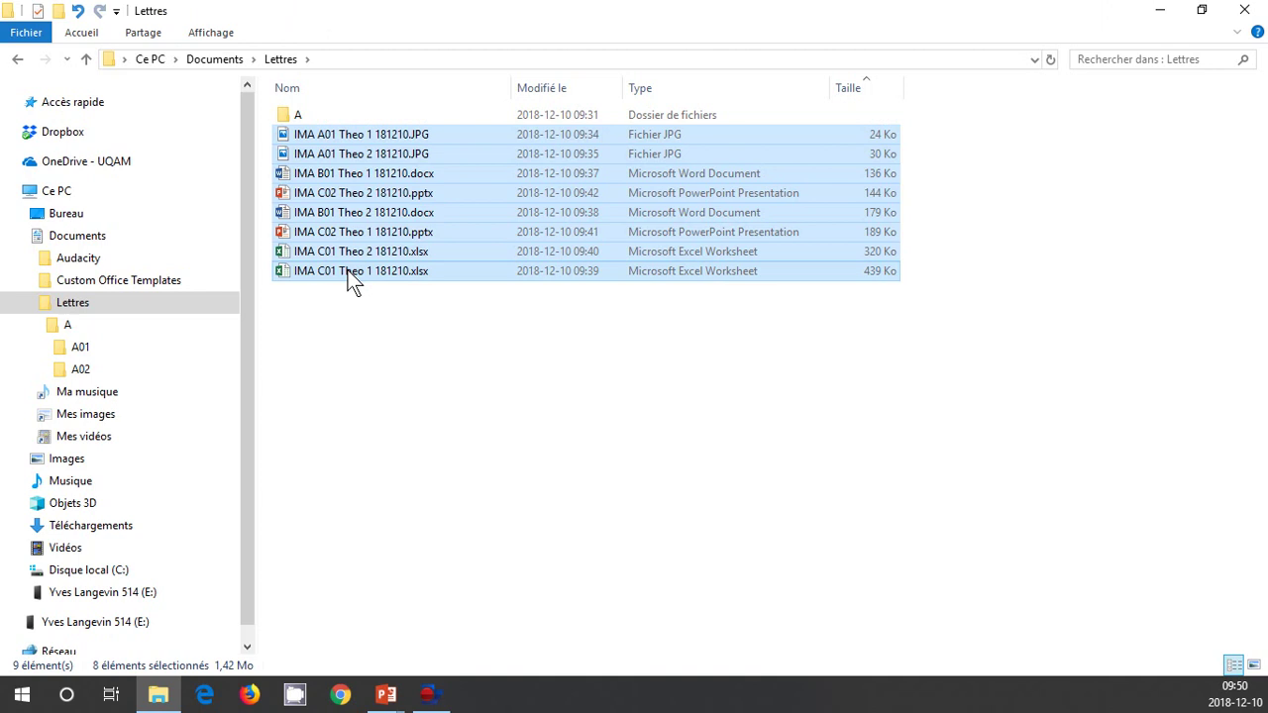
pyautogui.click(320, 309)
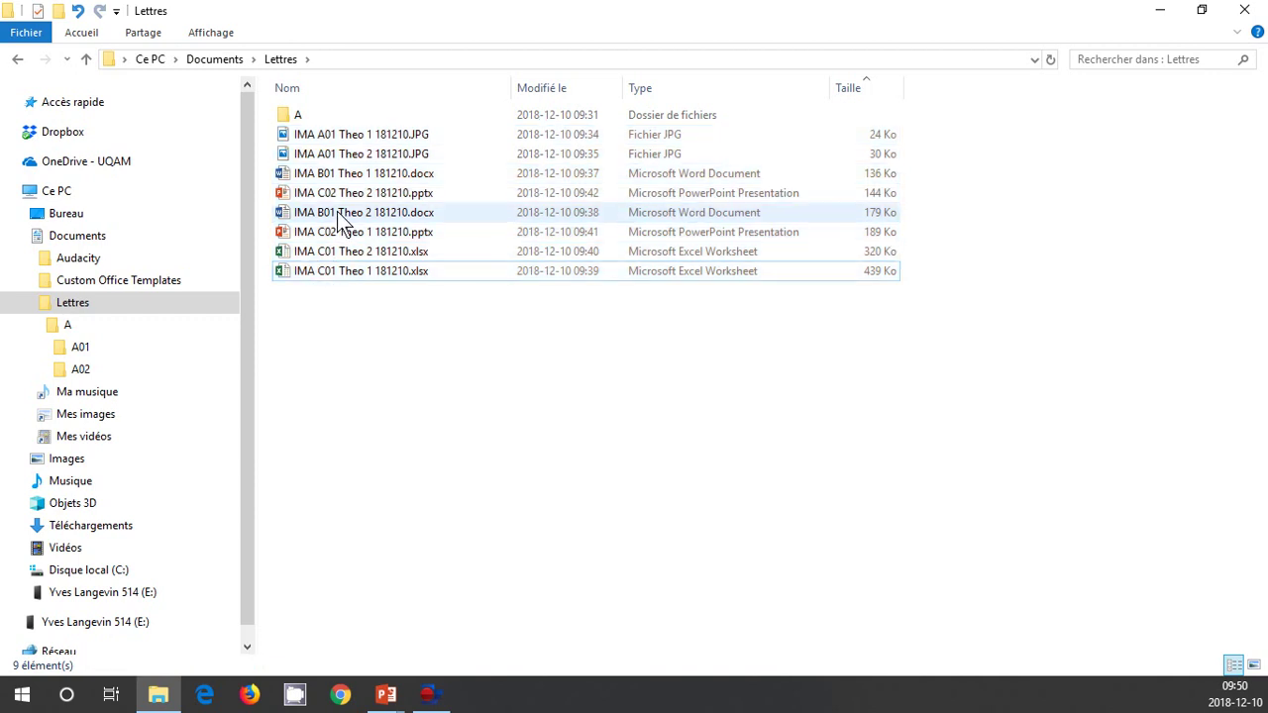
pyautogui.click(335, 195)
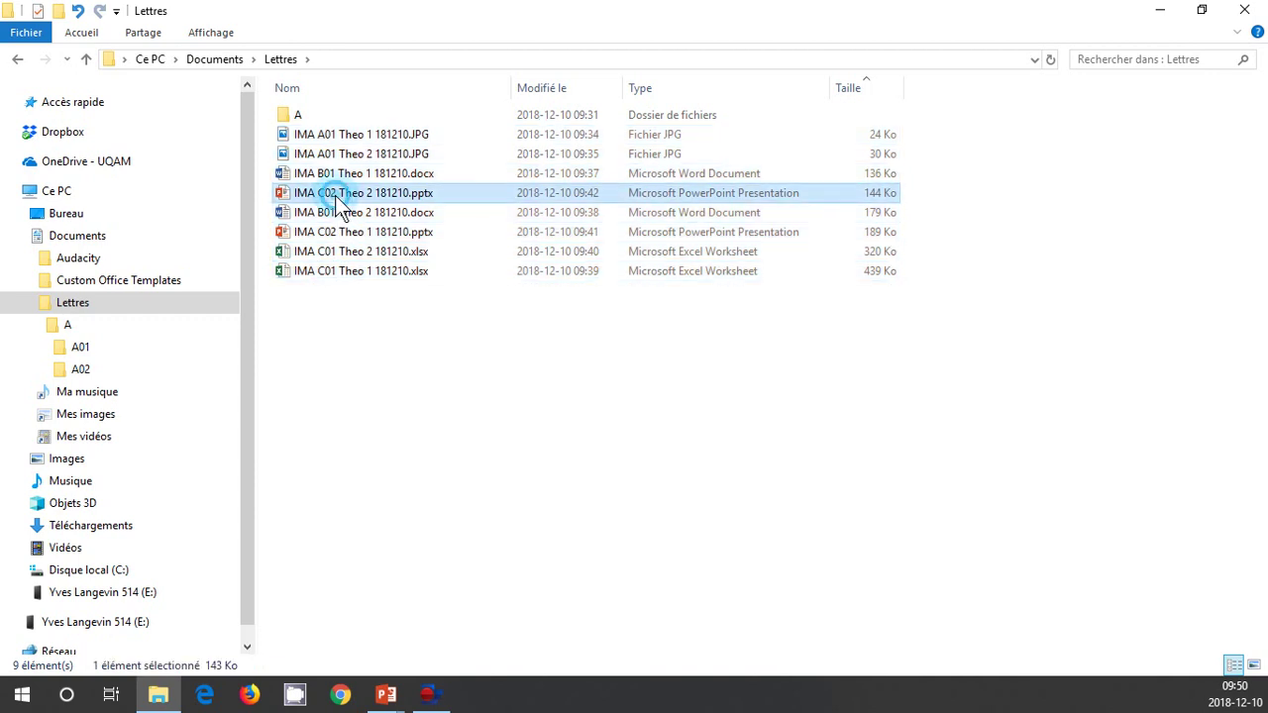
pyautogui.keyDown('shift'); pyautogui.click(348, 274); pyautogui.keyUp('shift')
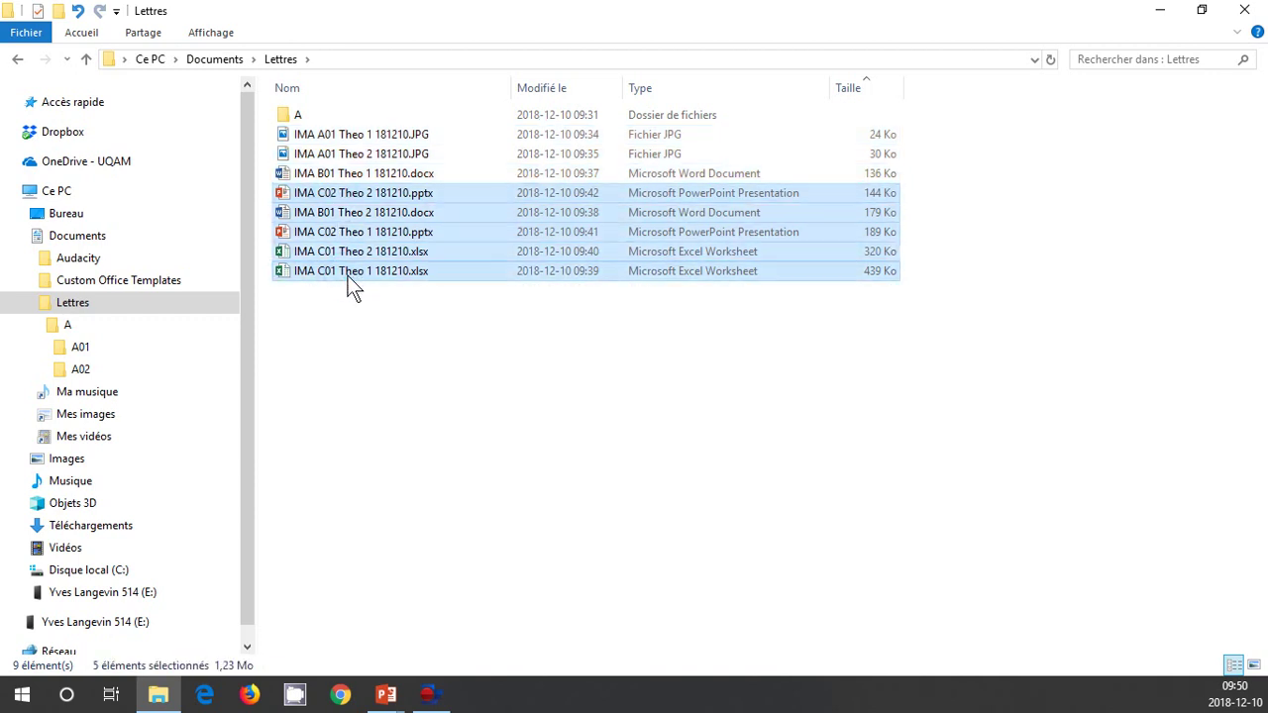
pyautogui.click(337, 133)
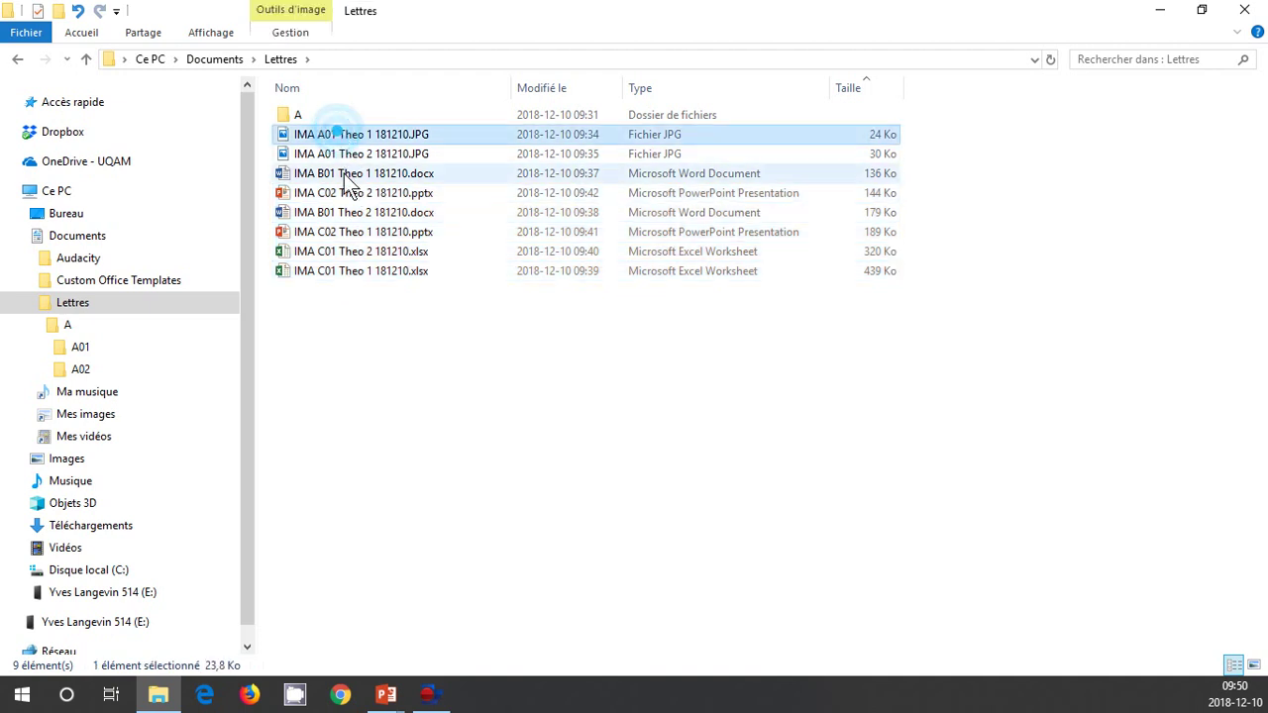
pyautogui.keyDown('shift'); pyautogui.click(363, 251); pyautogui.keyUp('shift')
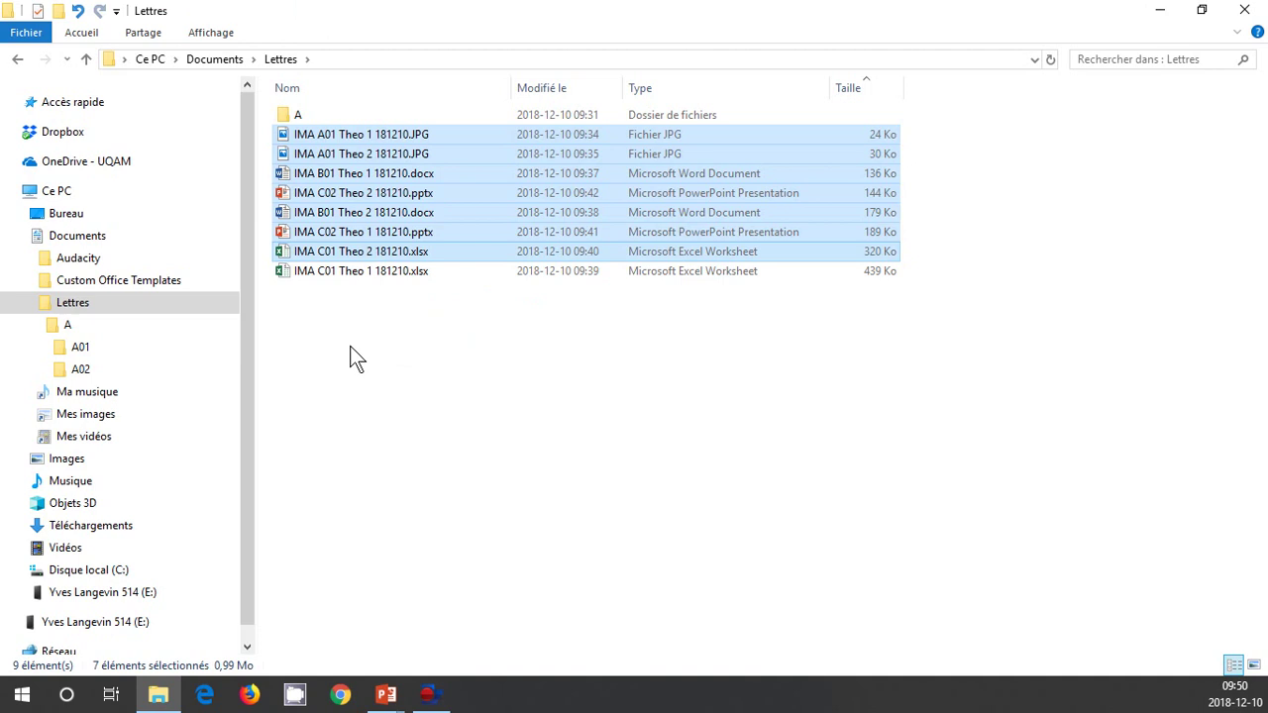
pyautogui.click(344, 136)
pyautogui.keyDown('shift'); pyautogui.click(358, 273); pyautogui.keyUp('shift')
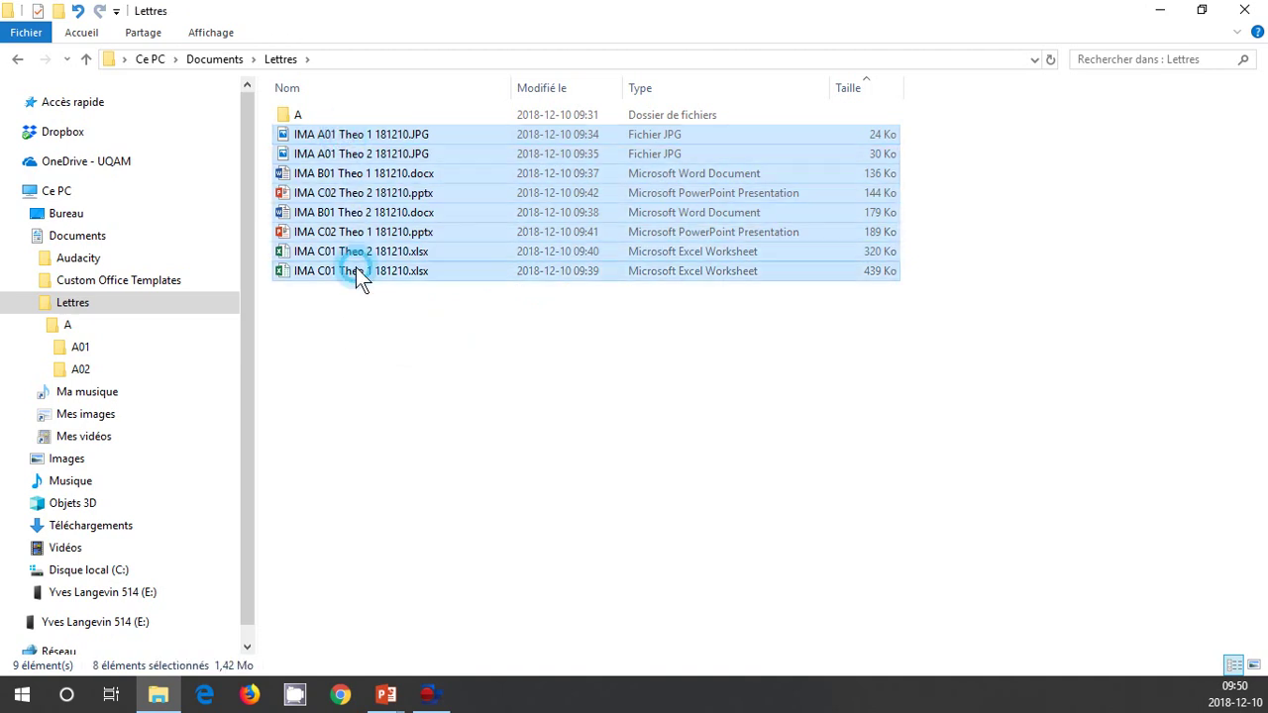
pyautogui.click(352, 299)
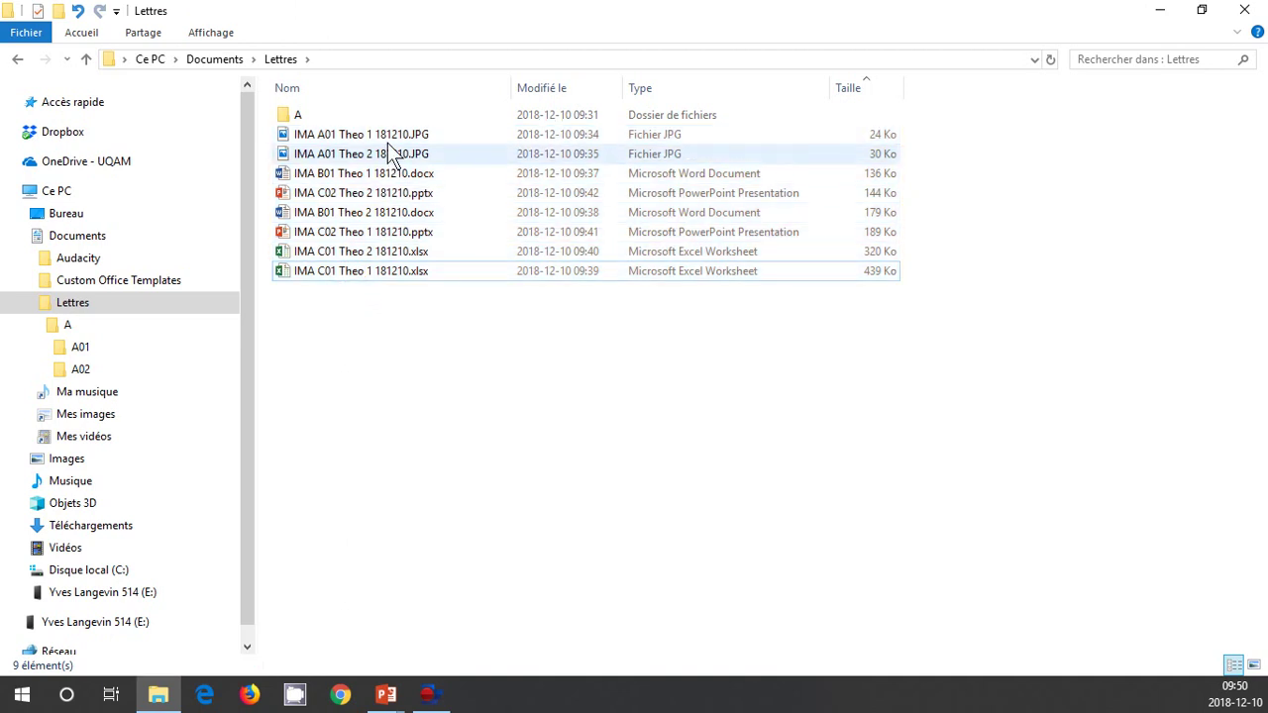
# Select the non-adjacent files IMA A01 Theo 1, IMA B01 Theo 1, IMA B01 Theo 2 and IMA C01 Theo 2, and clear the selection
pyautogui.click(386, 137)
pyautogui.keyDown('ctrl'); pyautogui.click(399, 174); pyautogui.keyUp('ctrl')
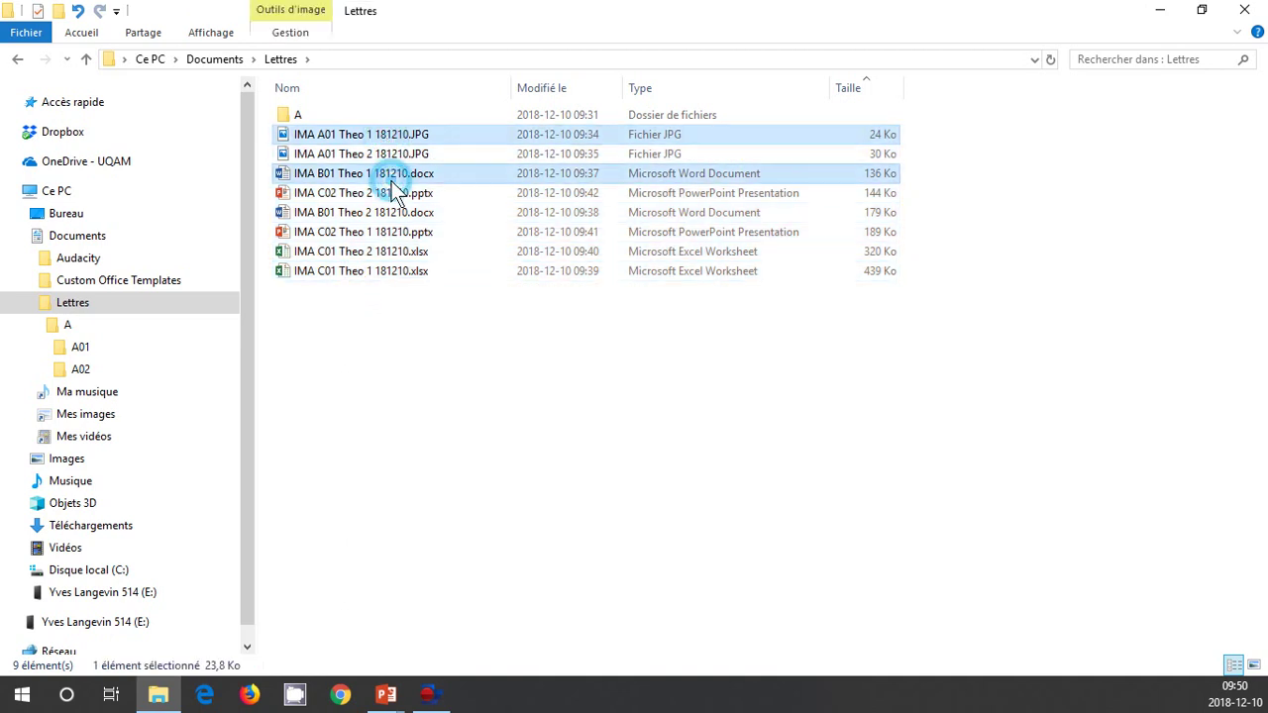
pyautogui.keyDown('ctrl'); pyautogui.click(397, 216); pyautogui.keyUp('ctrl')
pyautogui.keyDown('ctrl'); pyautogui.click(401, 253); pyautogui.keyUp('ctrl')
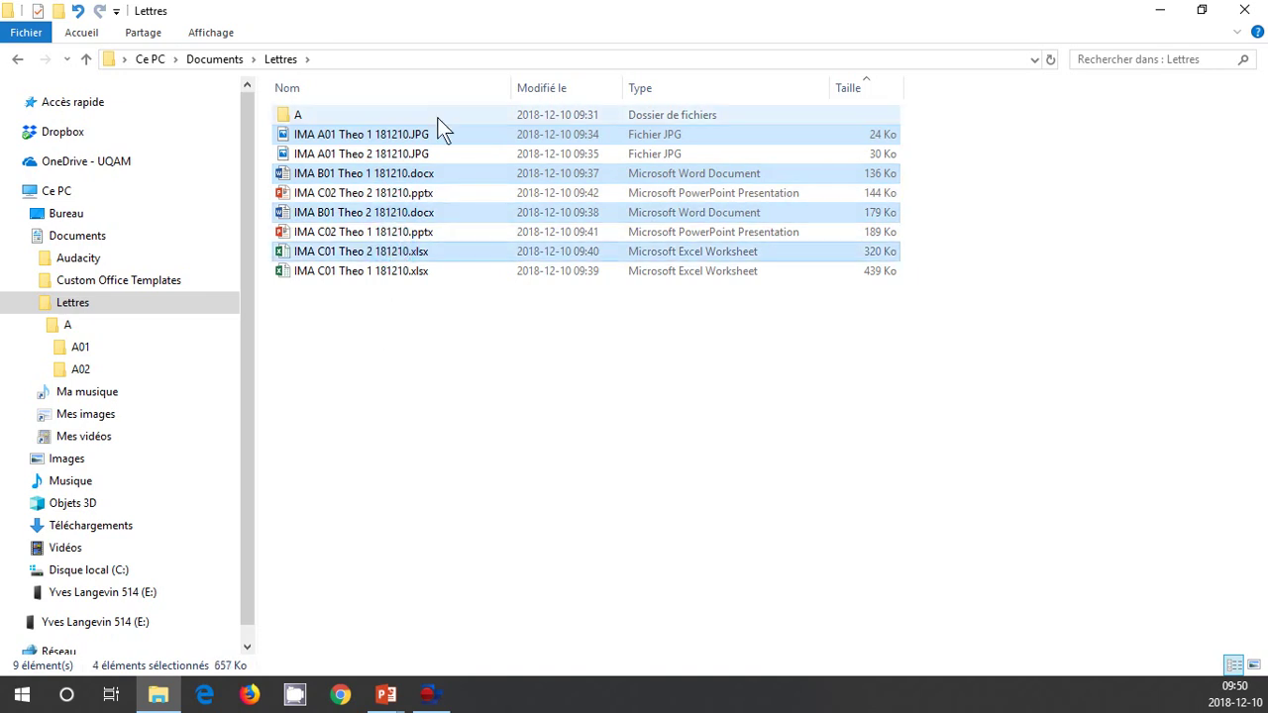
pyautogui.click(310, 355)
# Move IMA A01 Theo 1, IMA B01 Theo 1, IMA B01 Theo 2 and IMA C01 Theo 1 together from Lettres into the A02 folder
pyautogui.click(401, 141)
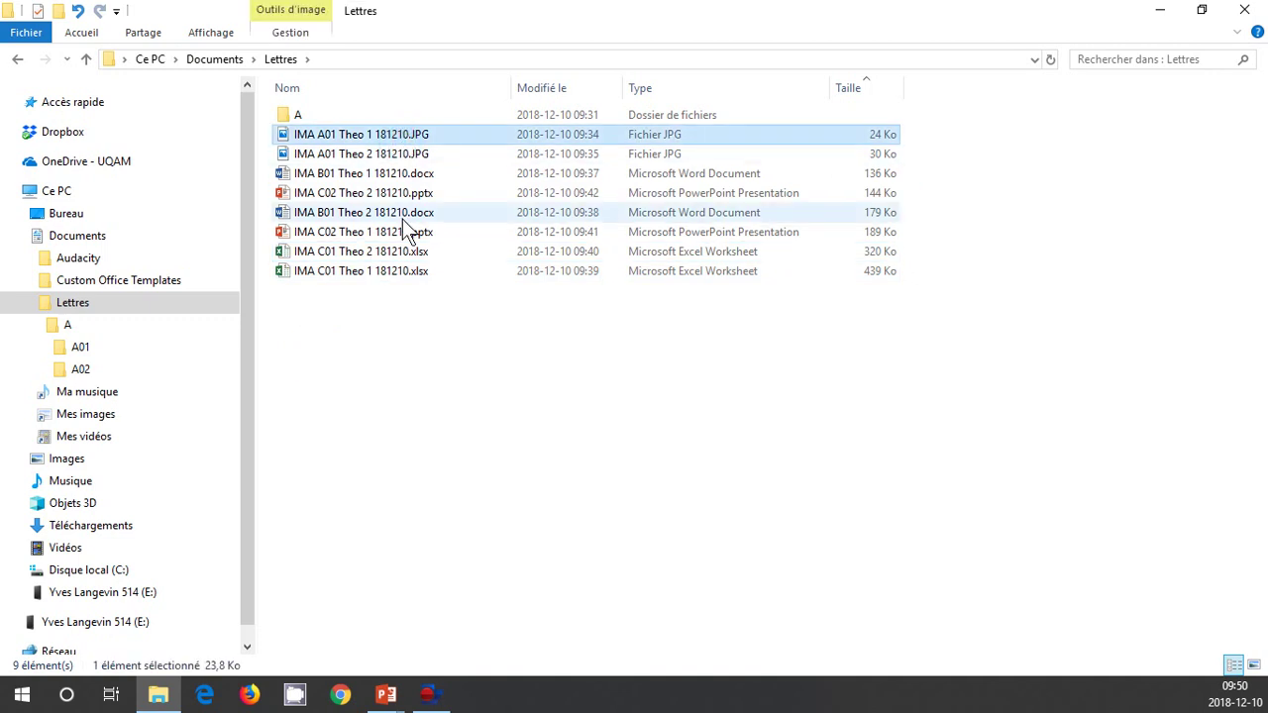
pyautogui.keyDown('ctrl'); pyautogui.click(393, 174); pyautogui.keyUp('ctrl')
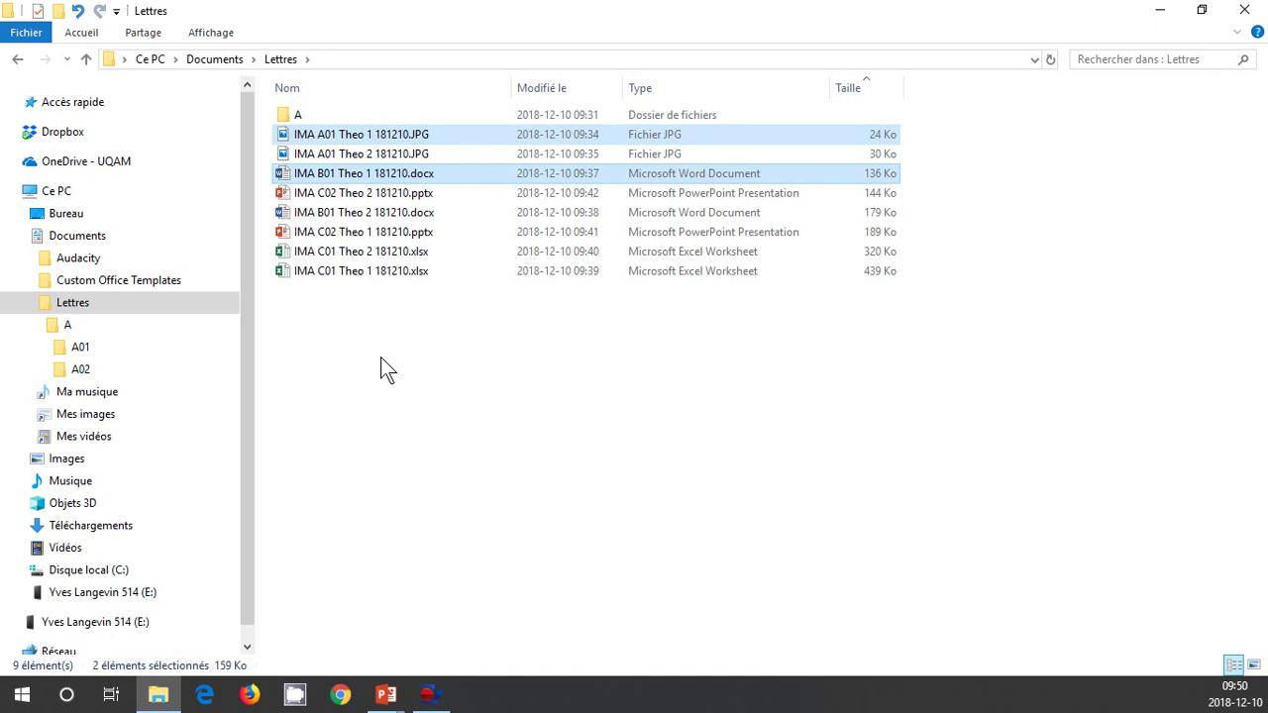
pyautogui.keyDown('ctrl'); pyautogui.click(386, 215); pyautogui.keyUp('ctrl')
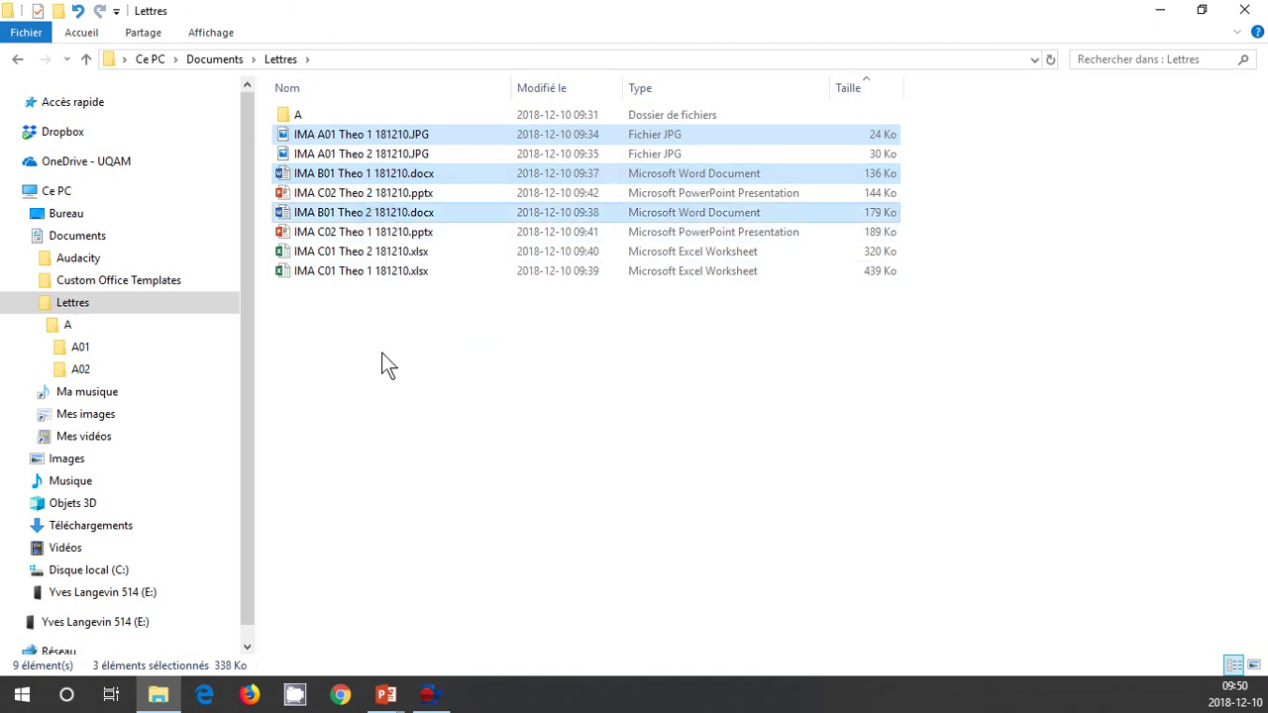
pyautogui.keyDown('ctrl'); pyautogui.click(411, 273); pyautogui.keyUp('ctrl')
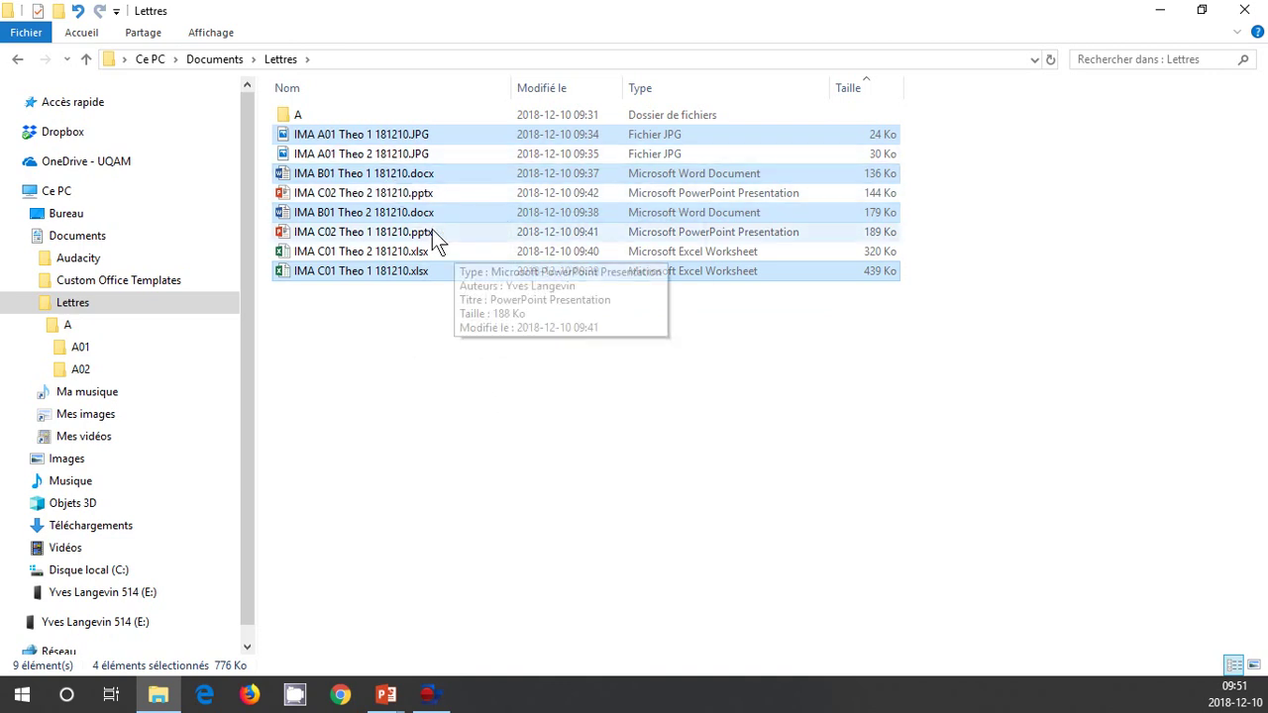
pyautogui.moveTo(418, 211); pyautogui.dragTo(139, 365)
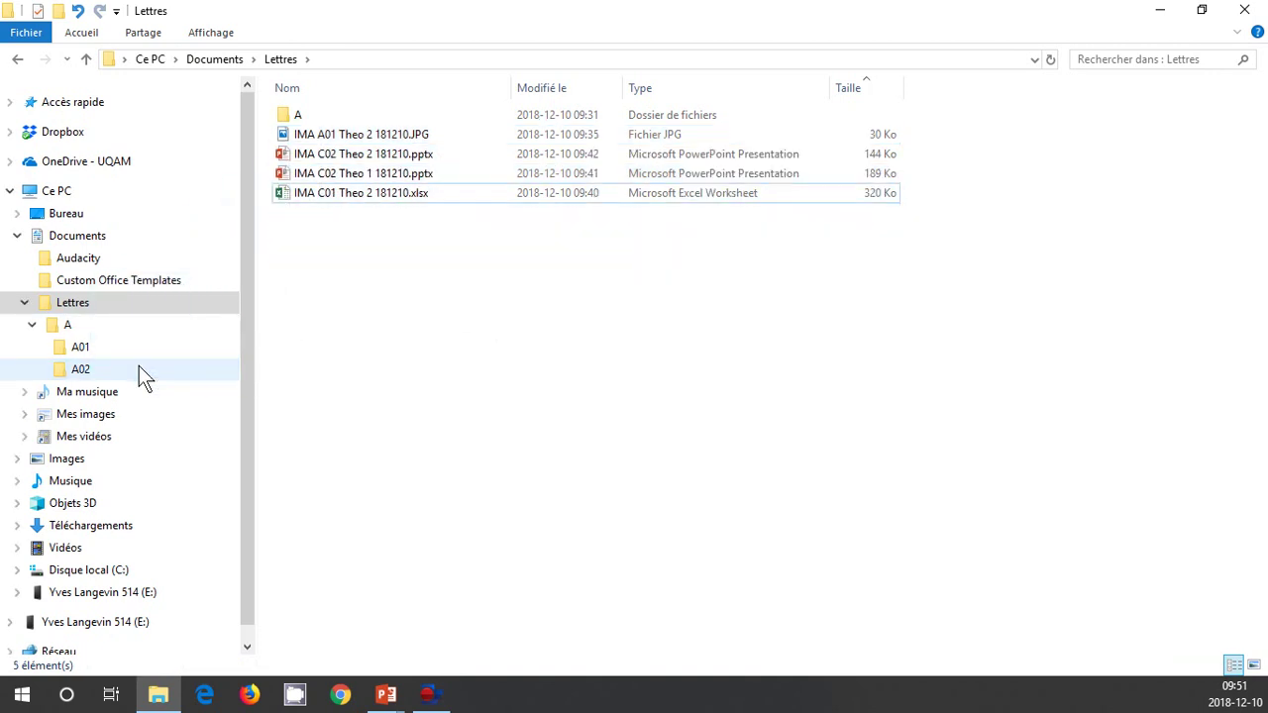
# Move all four files from the A02 folder back into Lettres and clear the selection
pyautogui.click(83, 370)
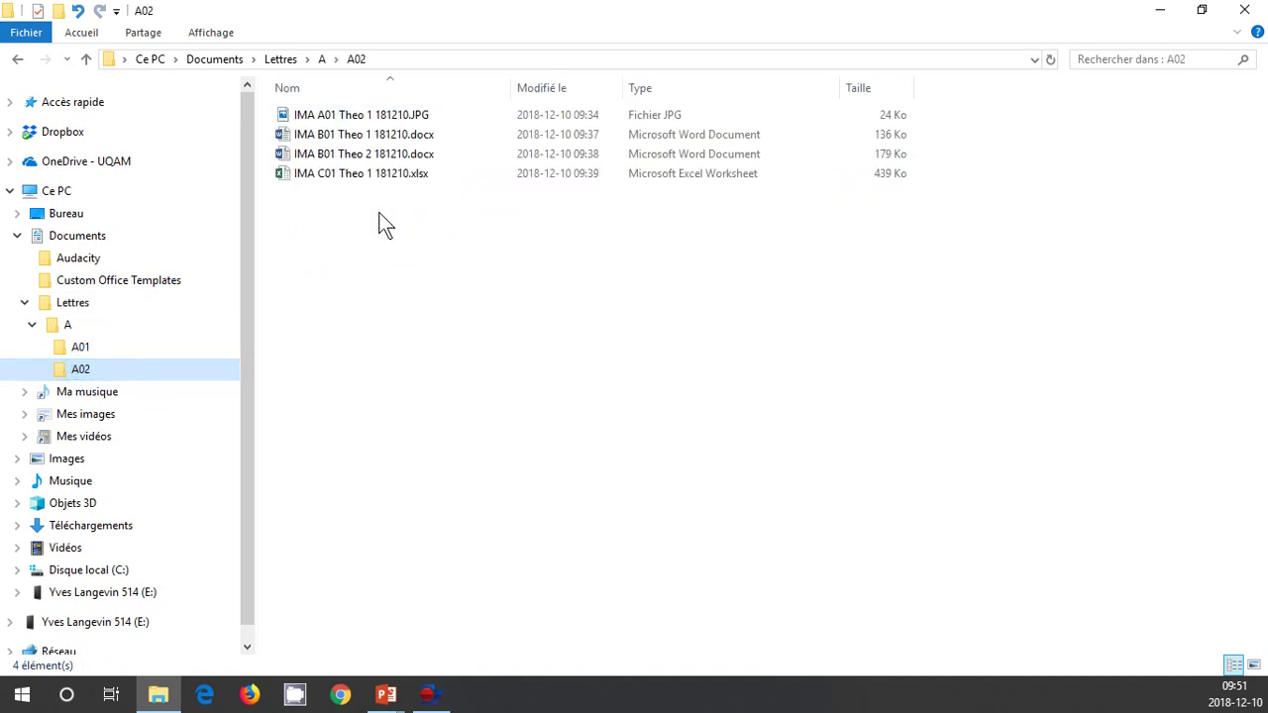
pyautogui.hotkey('ctrl', 'a')
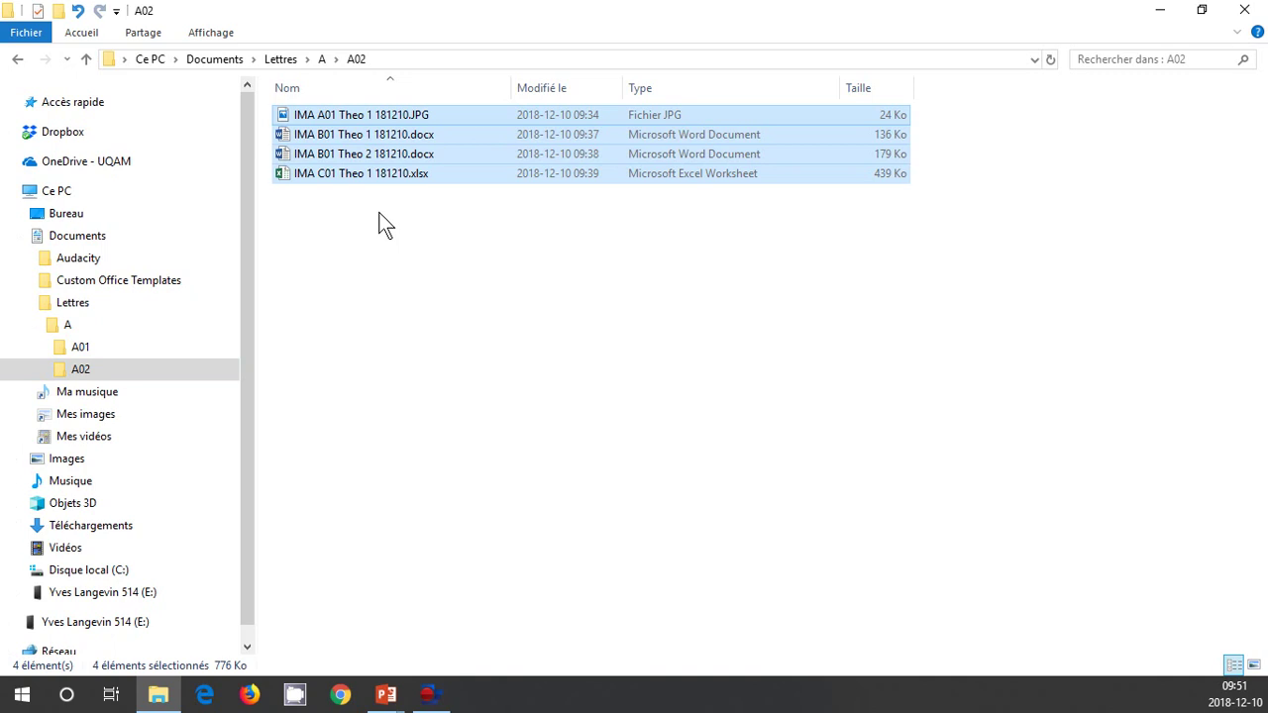
pyautogui.click(90, 310)
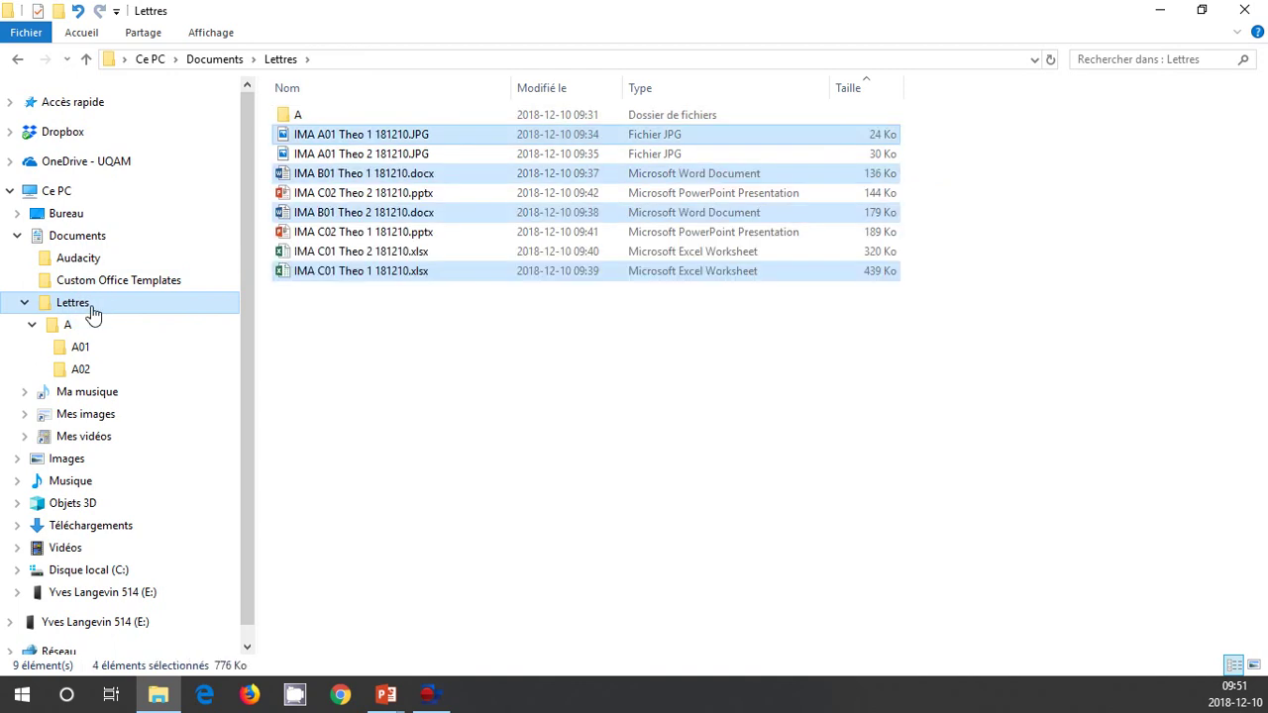
pyautogui.click(315, 360)
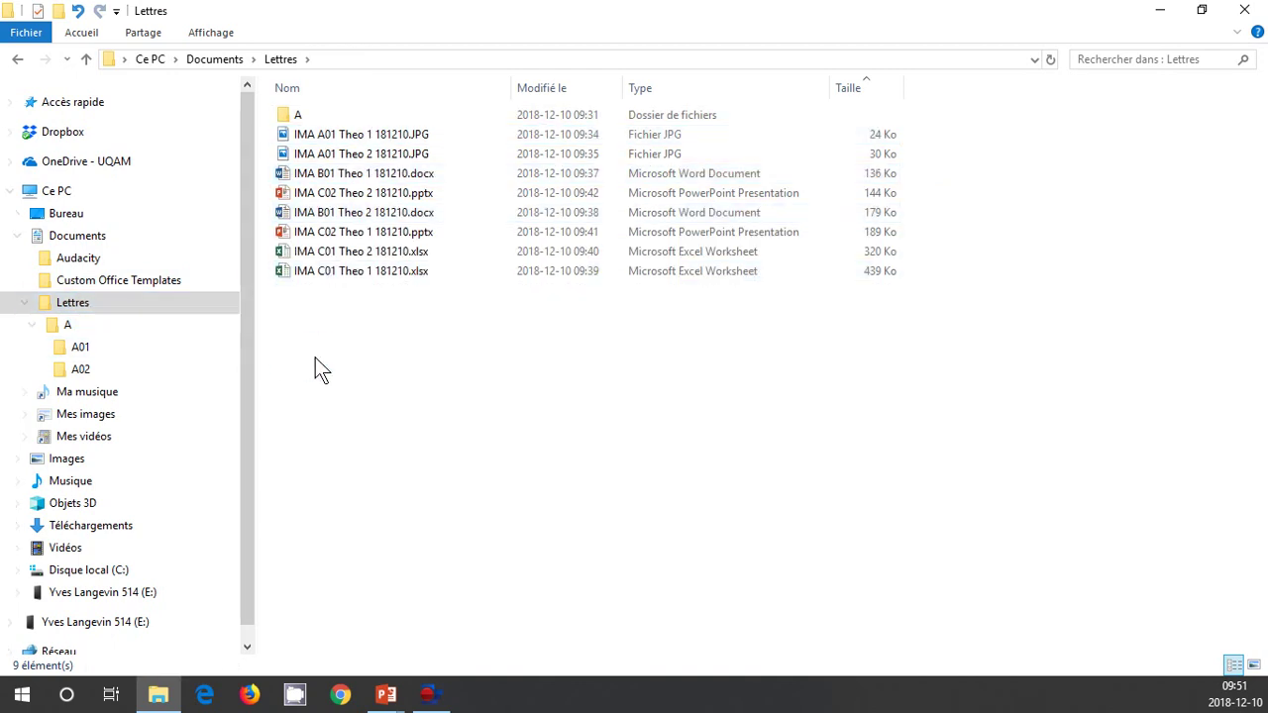
# Move all eight IMA files from Lettres into the A02 folder and check the contents of both folders
pyautogui.click(347, 134)
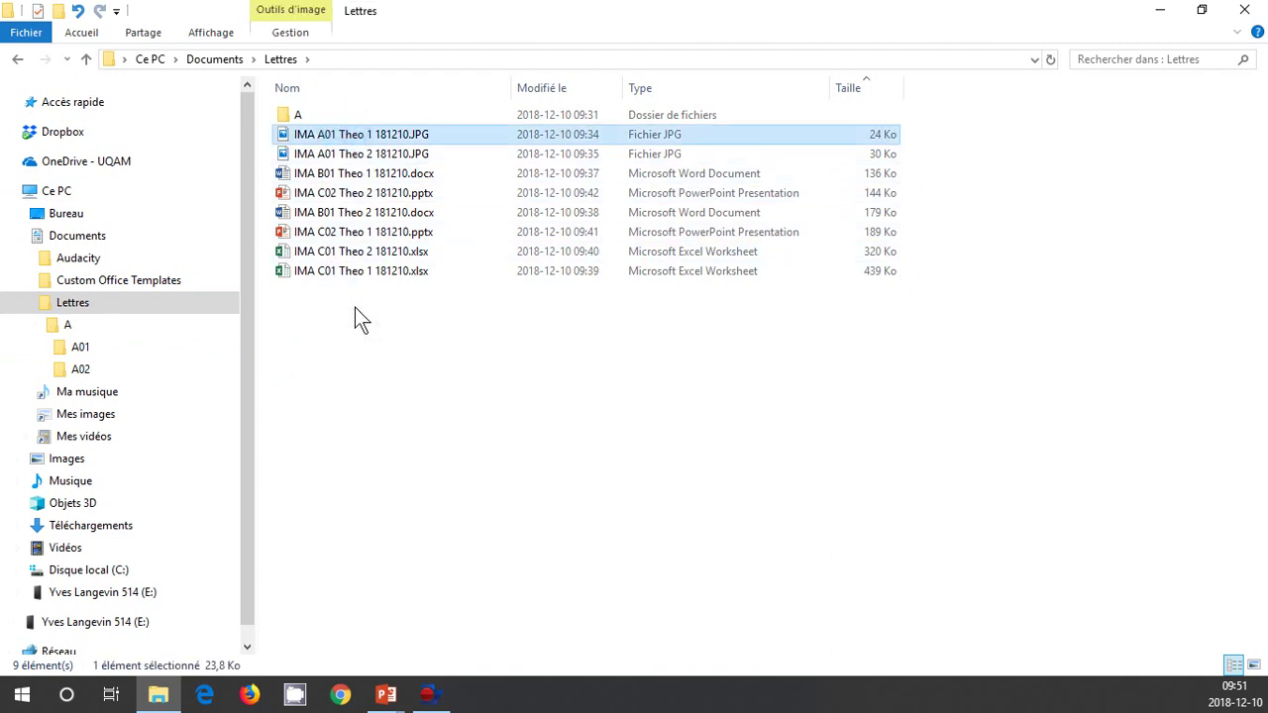
pyautogui.keyDown('shift'); pyautogui.click(366, 269); pyautogui.keyUp('shift')
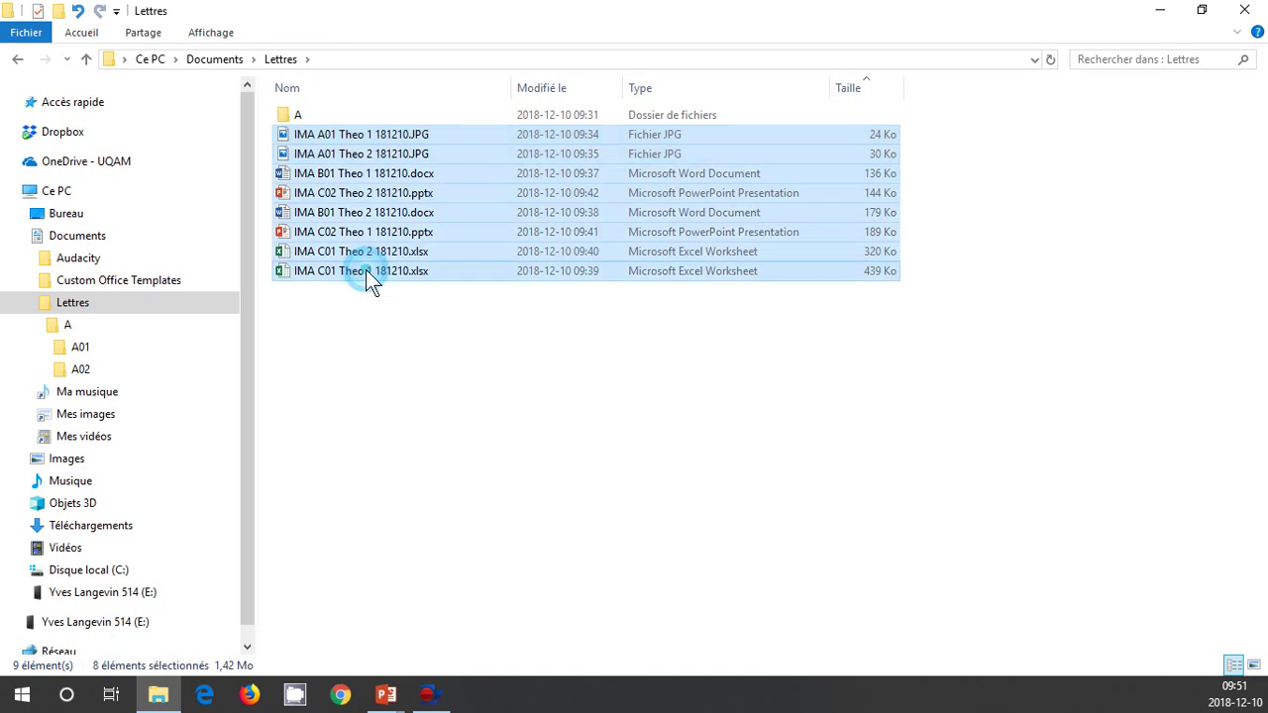
pyautogui.moveTo(382, 195); pyautogui.dragTo(130, 363)
pyautogui.click(94, 368)
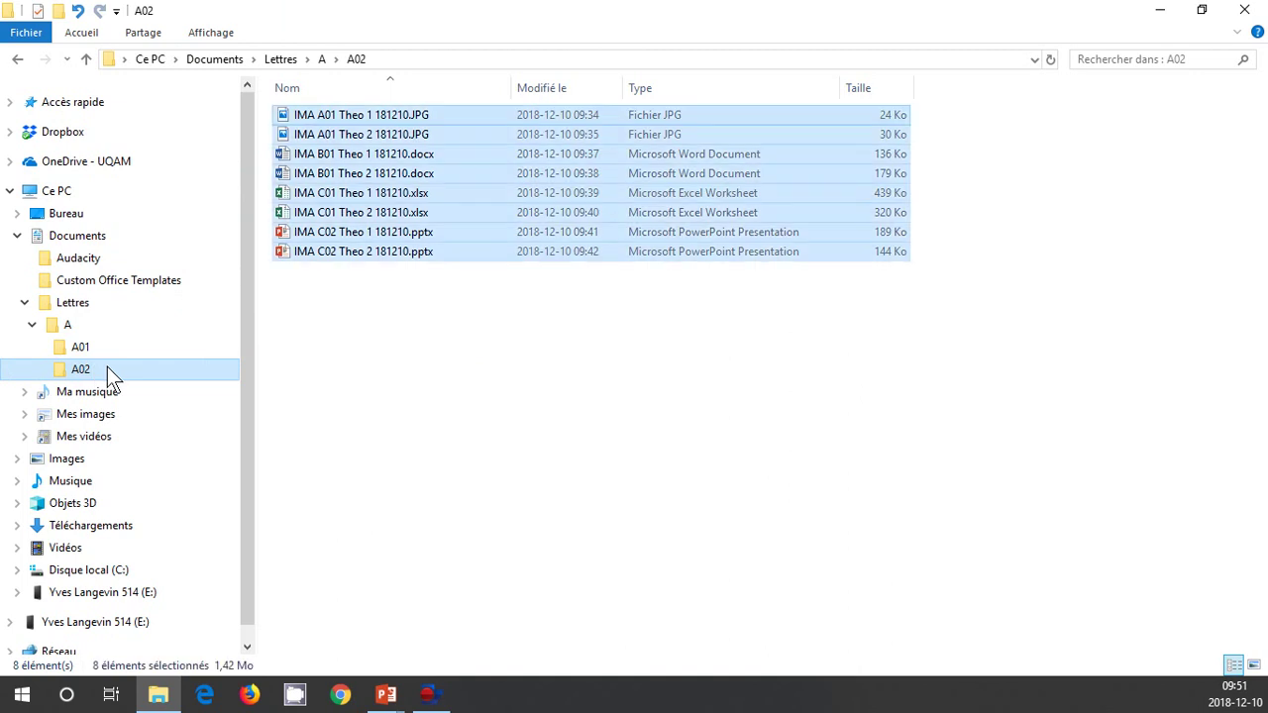
pyautogui.click(71, 303)
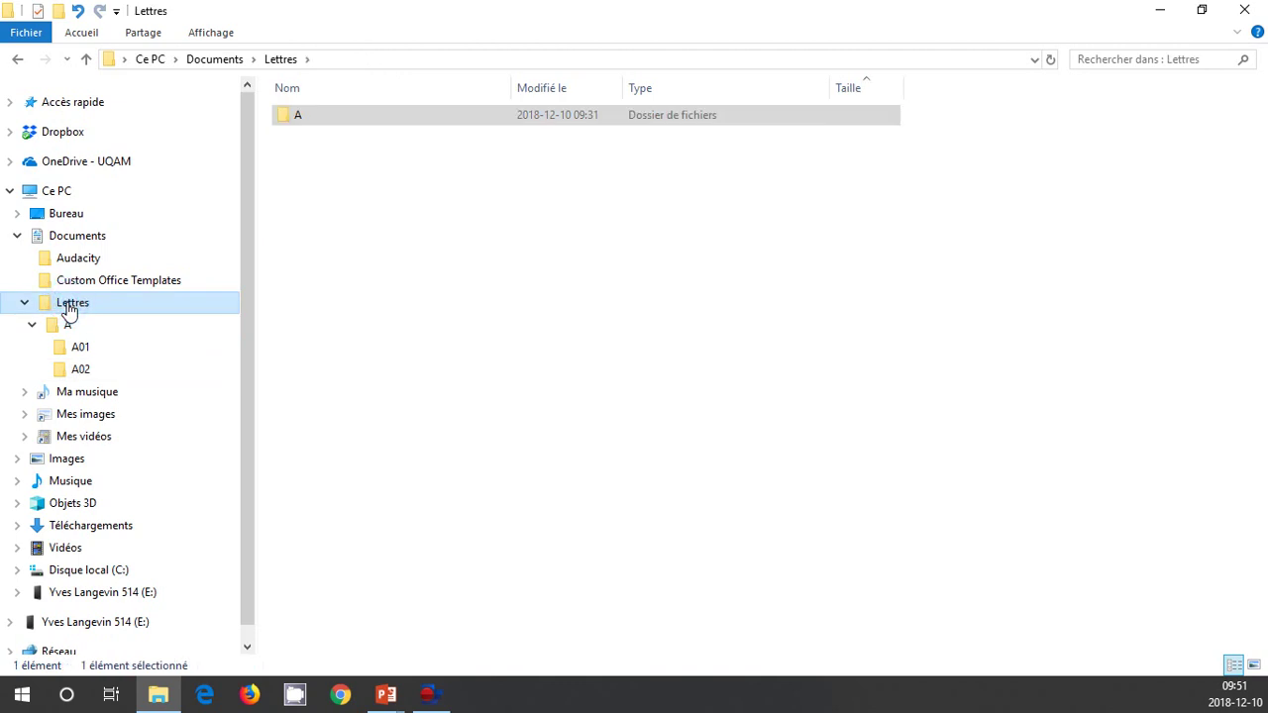